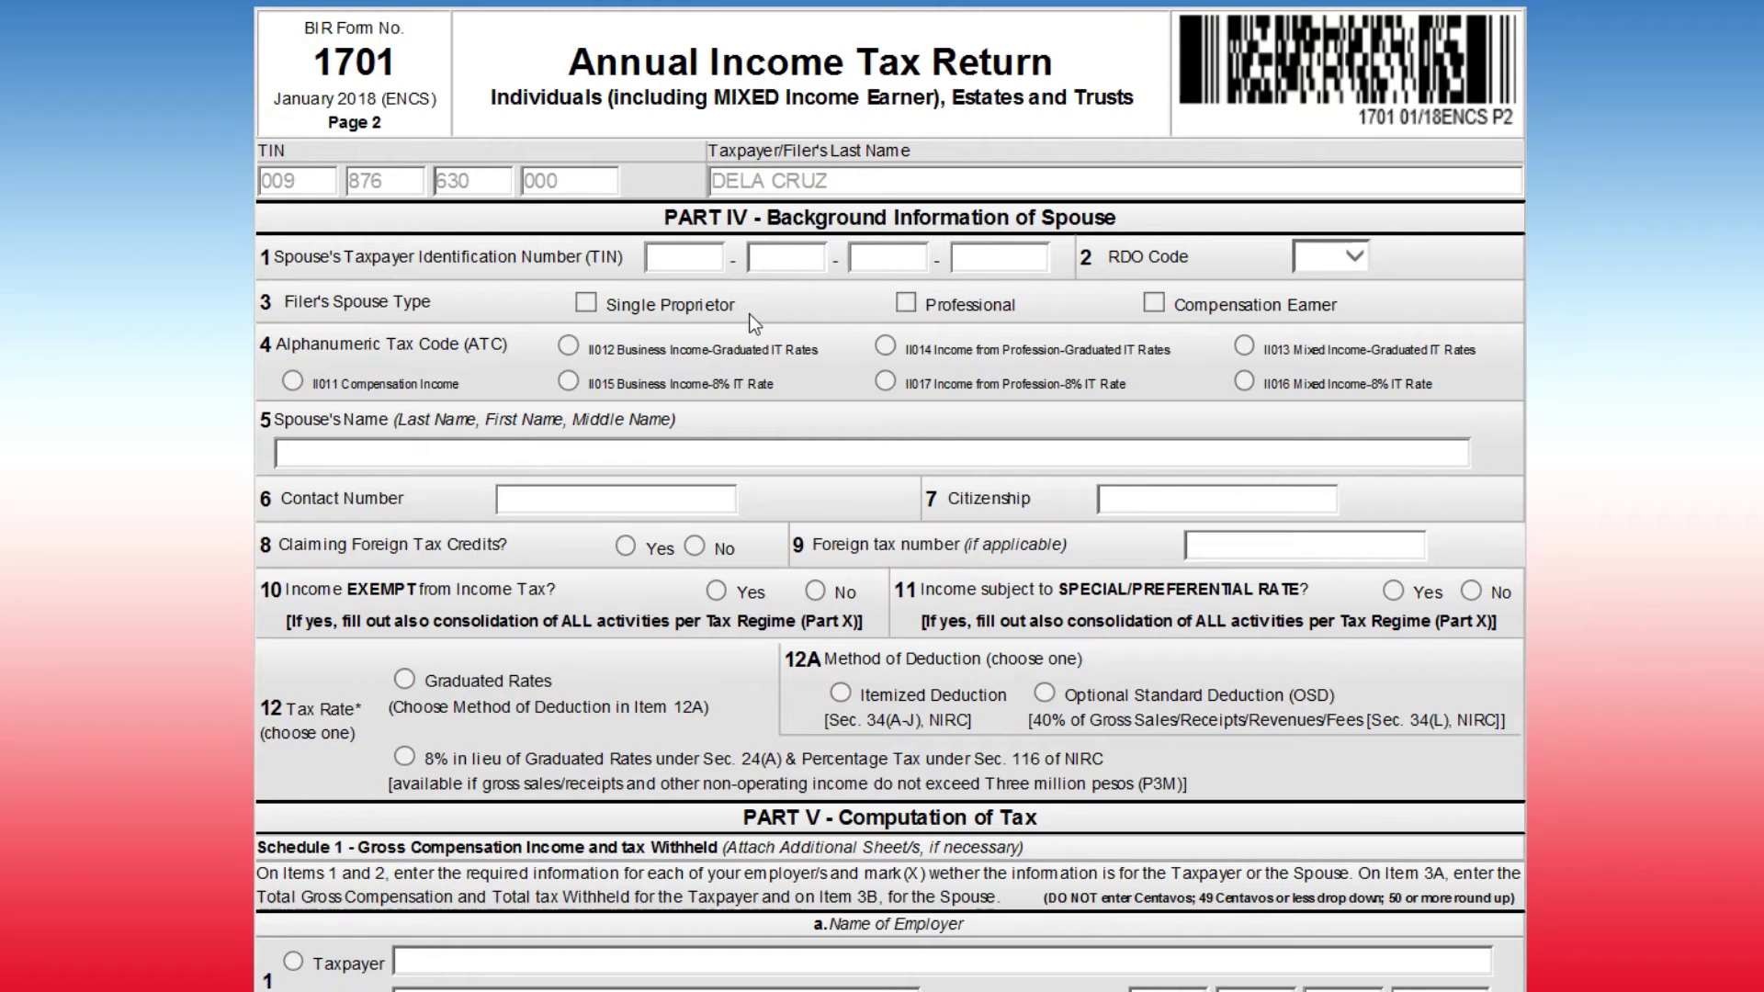
Step: Look up the 2020 revenues in the Excel income statement and enter 14,282,140 as the taxpayer's Sales/revenues/receipts/Fees in Schedule 3.A item 8
scroll(823, 442, "down", 3)
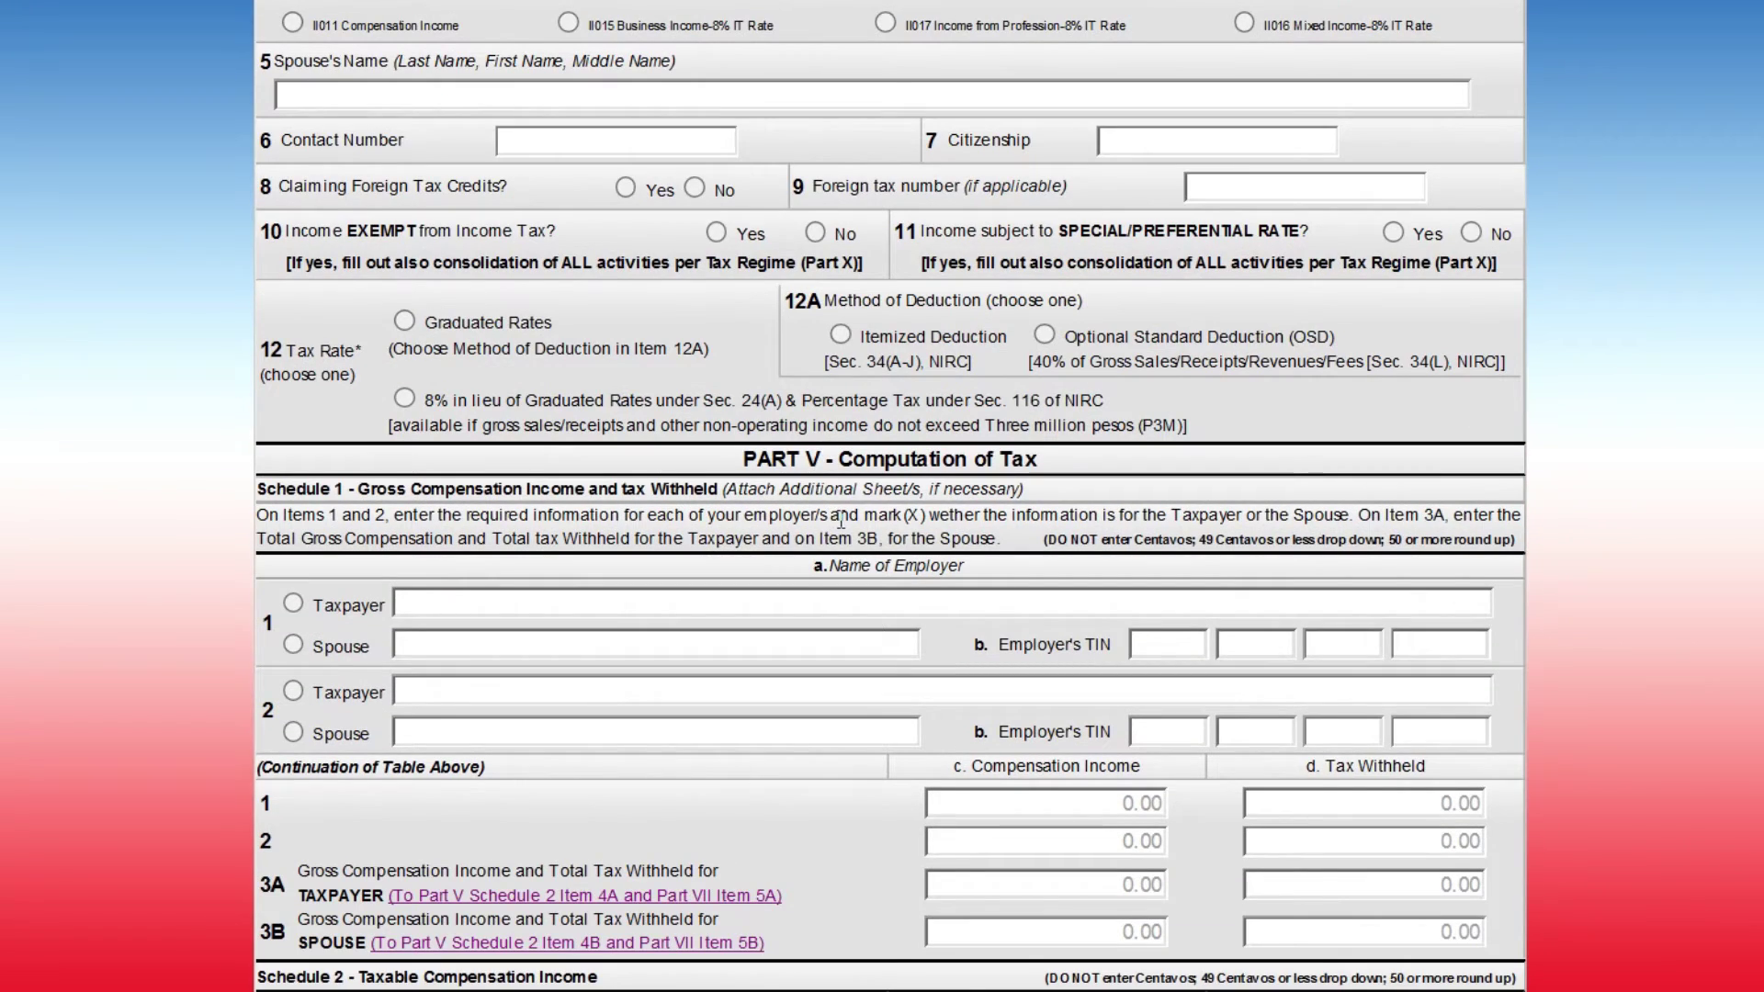
scroll(840, 522, "up", 1)
scroll(840, 522, "down", 5)
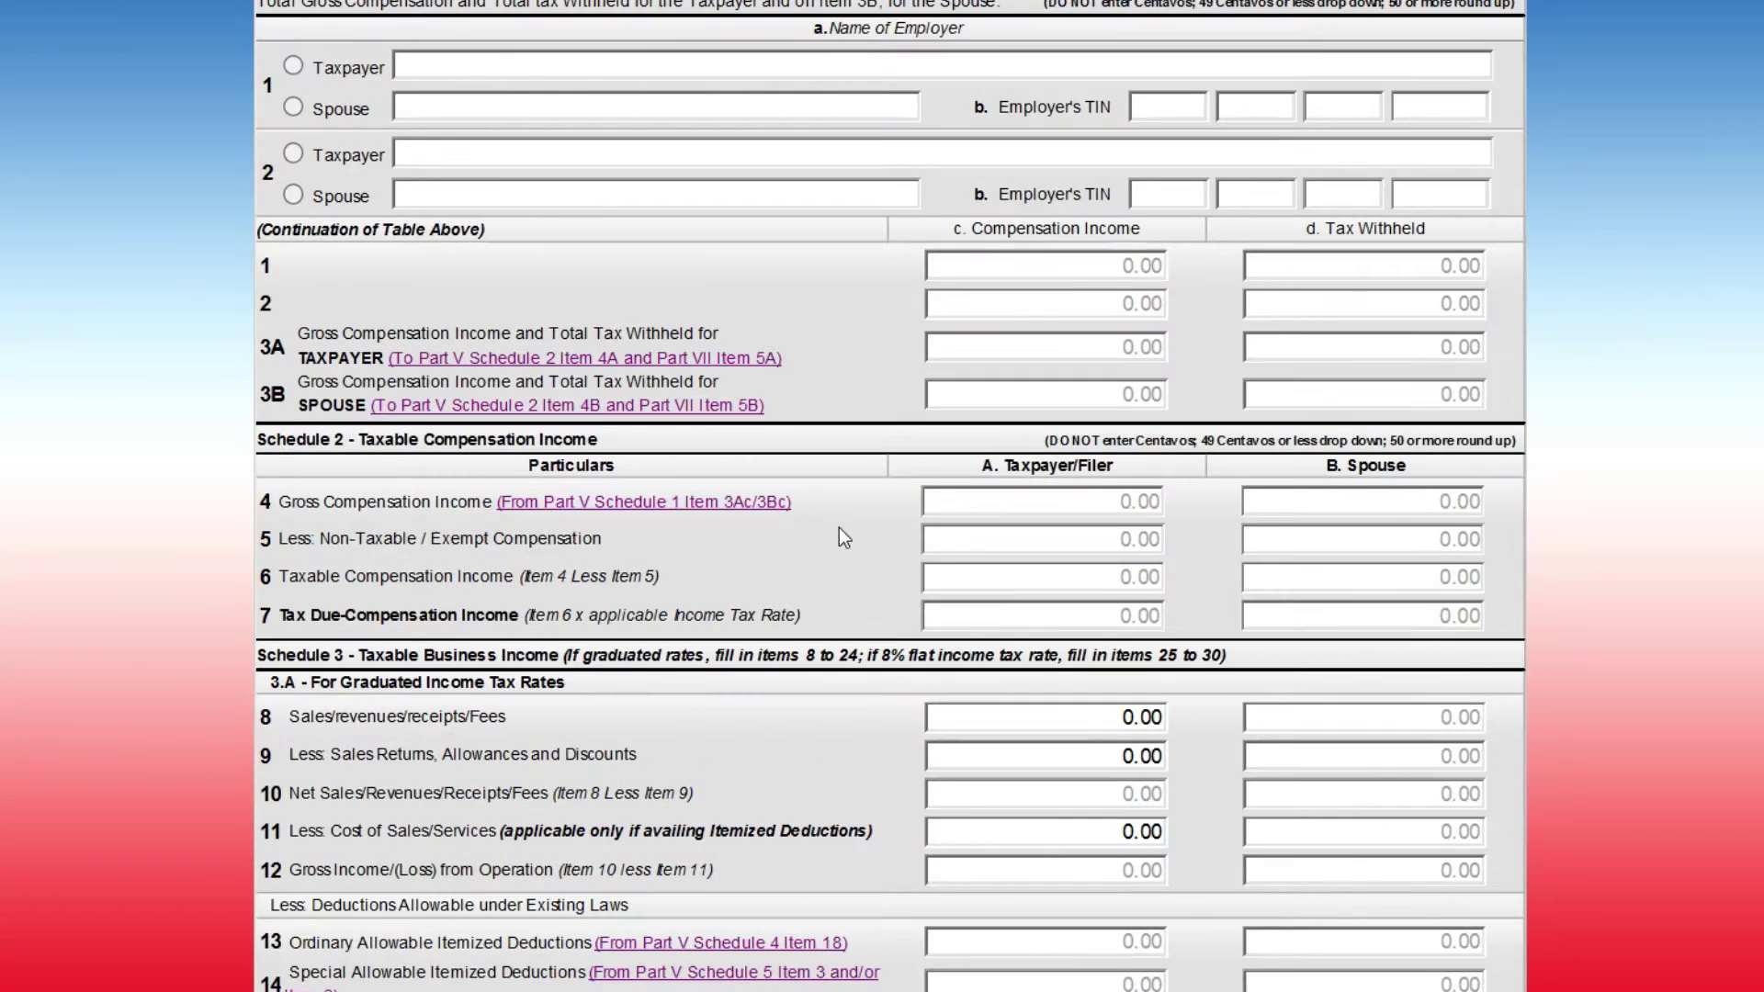
scroll(843, 538, "down", 4)
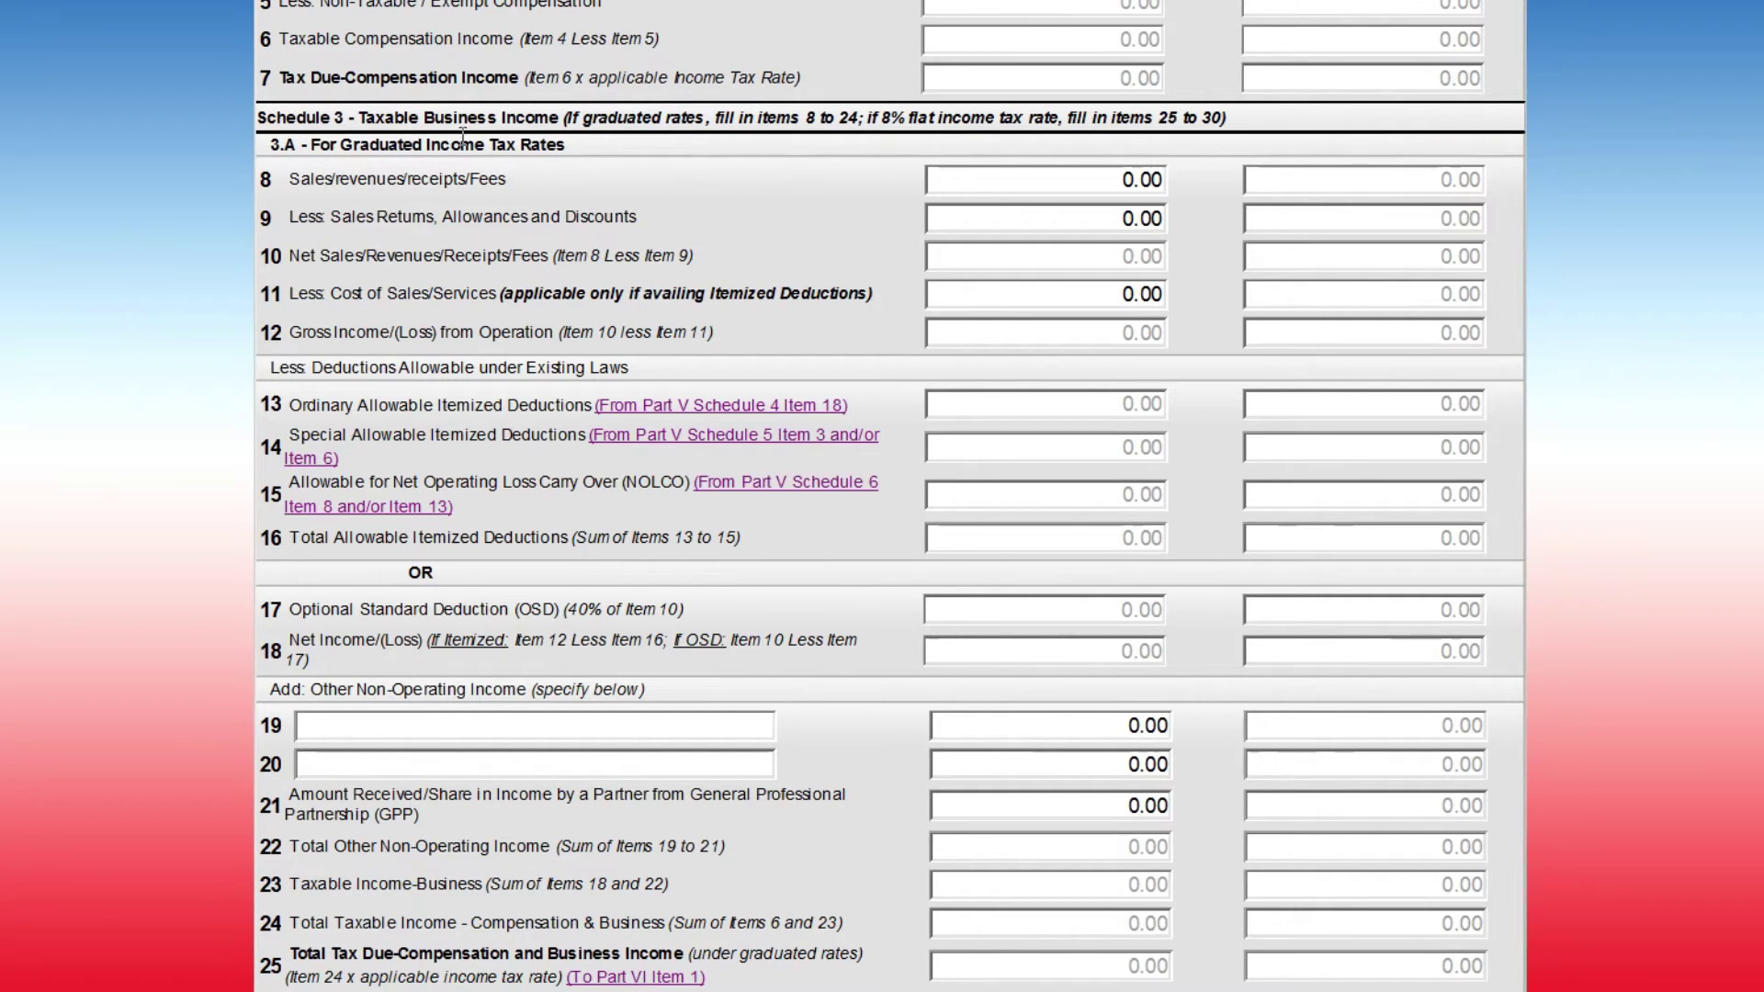
left_click(1015, 174)
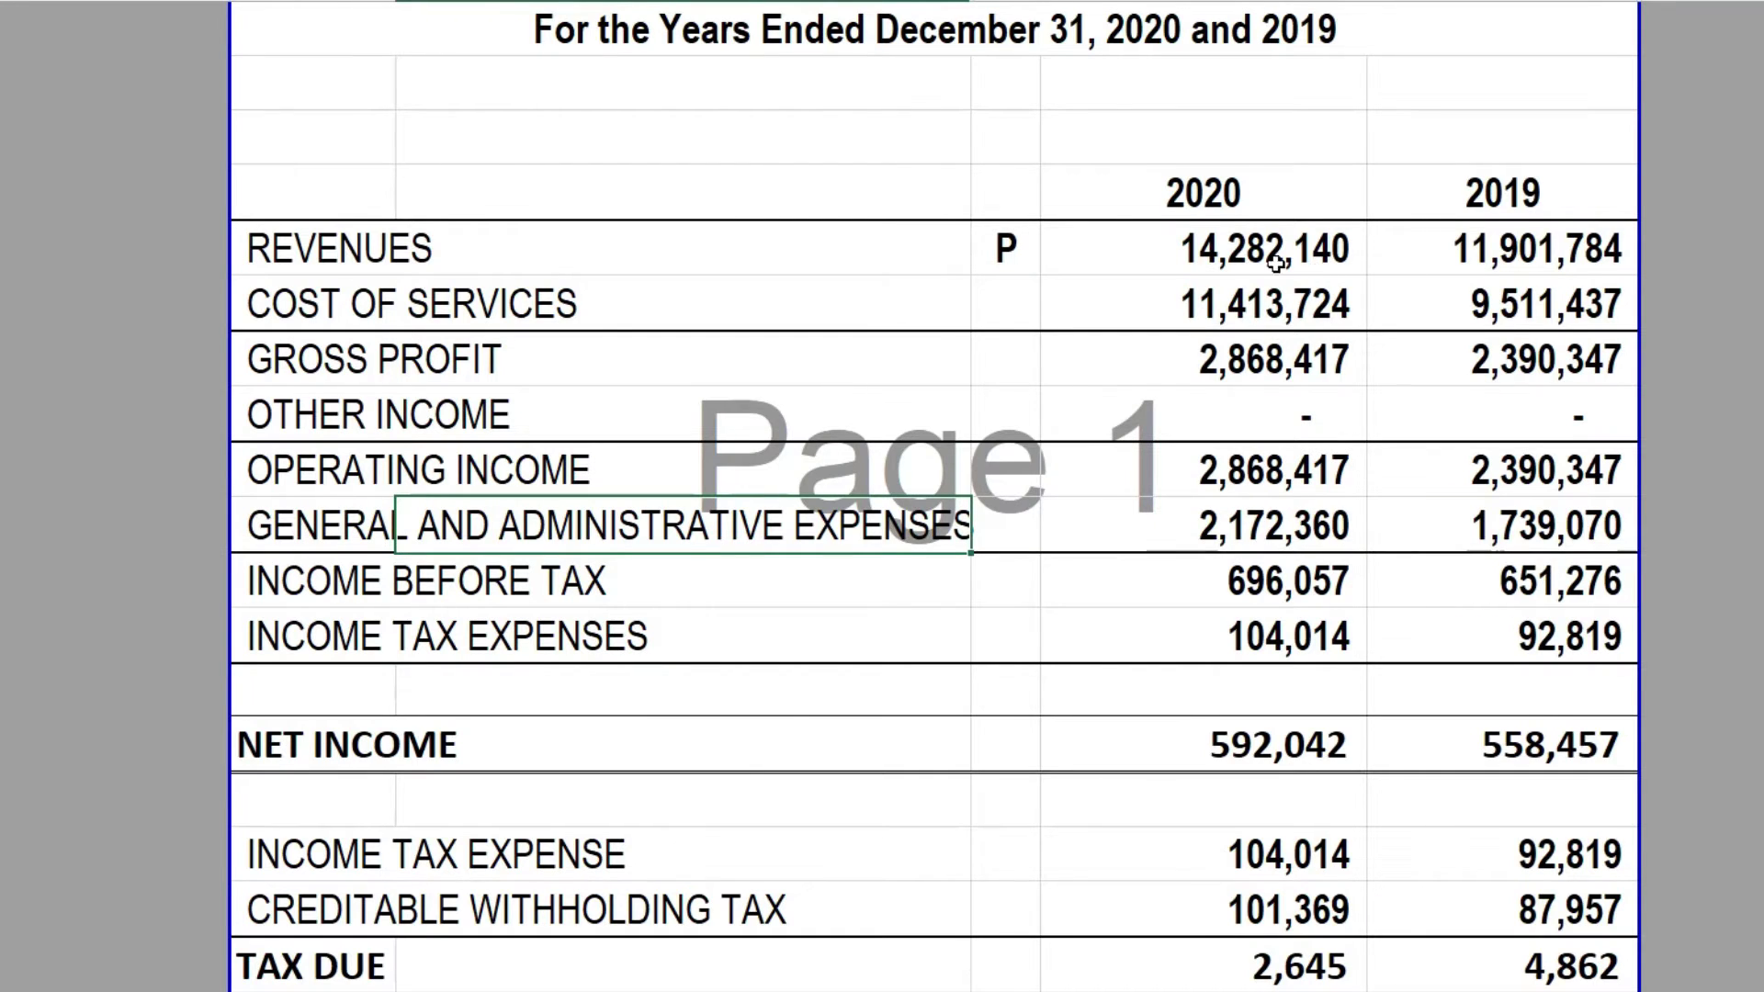
left_click(1275, 264)
key("Left")
key("Left")
key("Left")
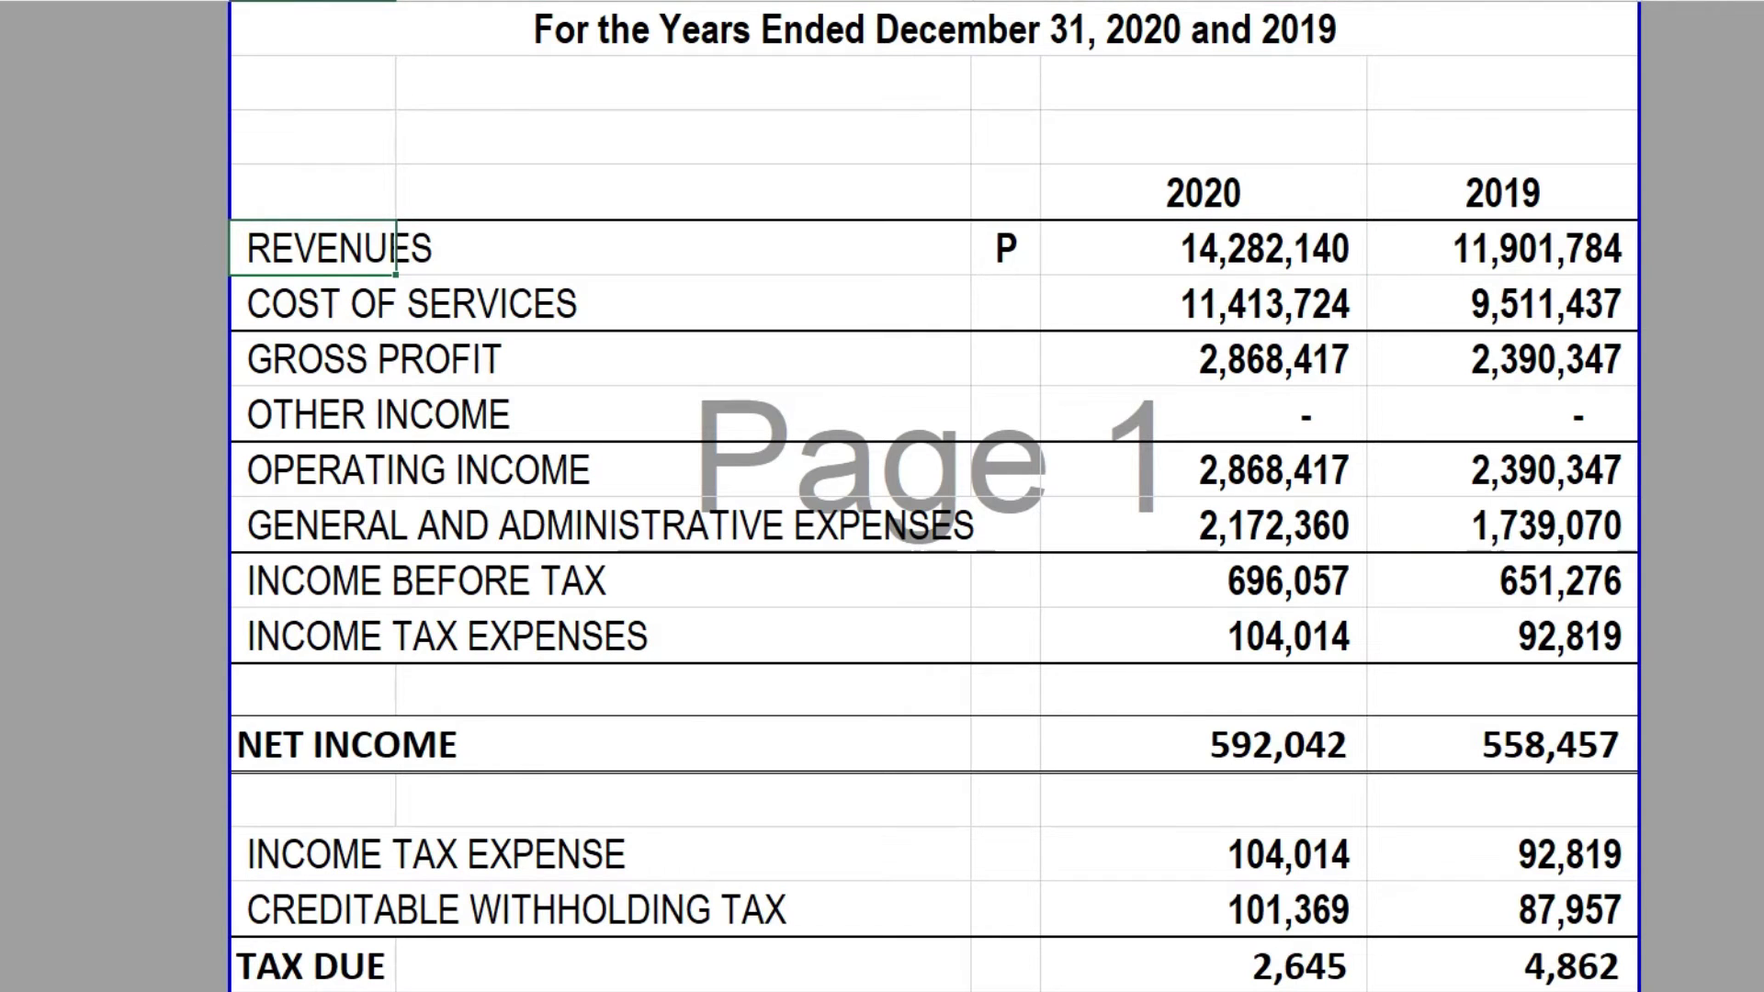
key("shift+space")
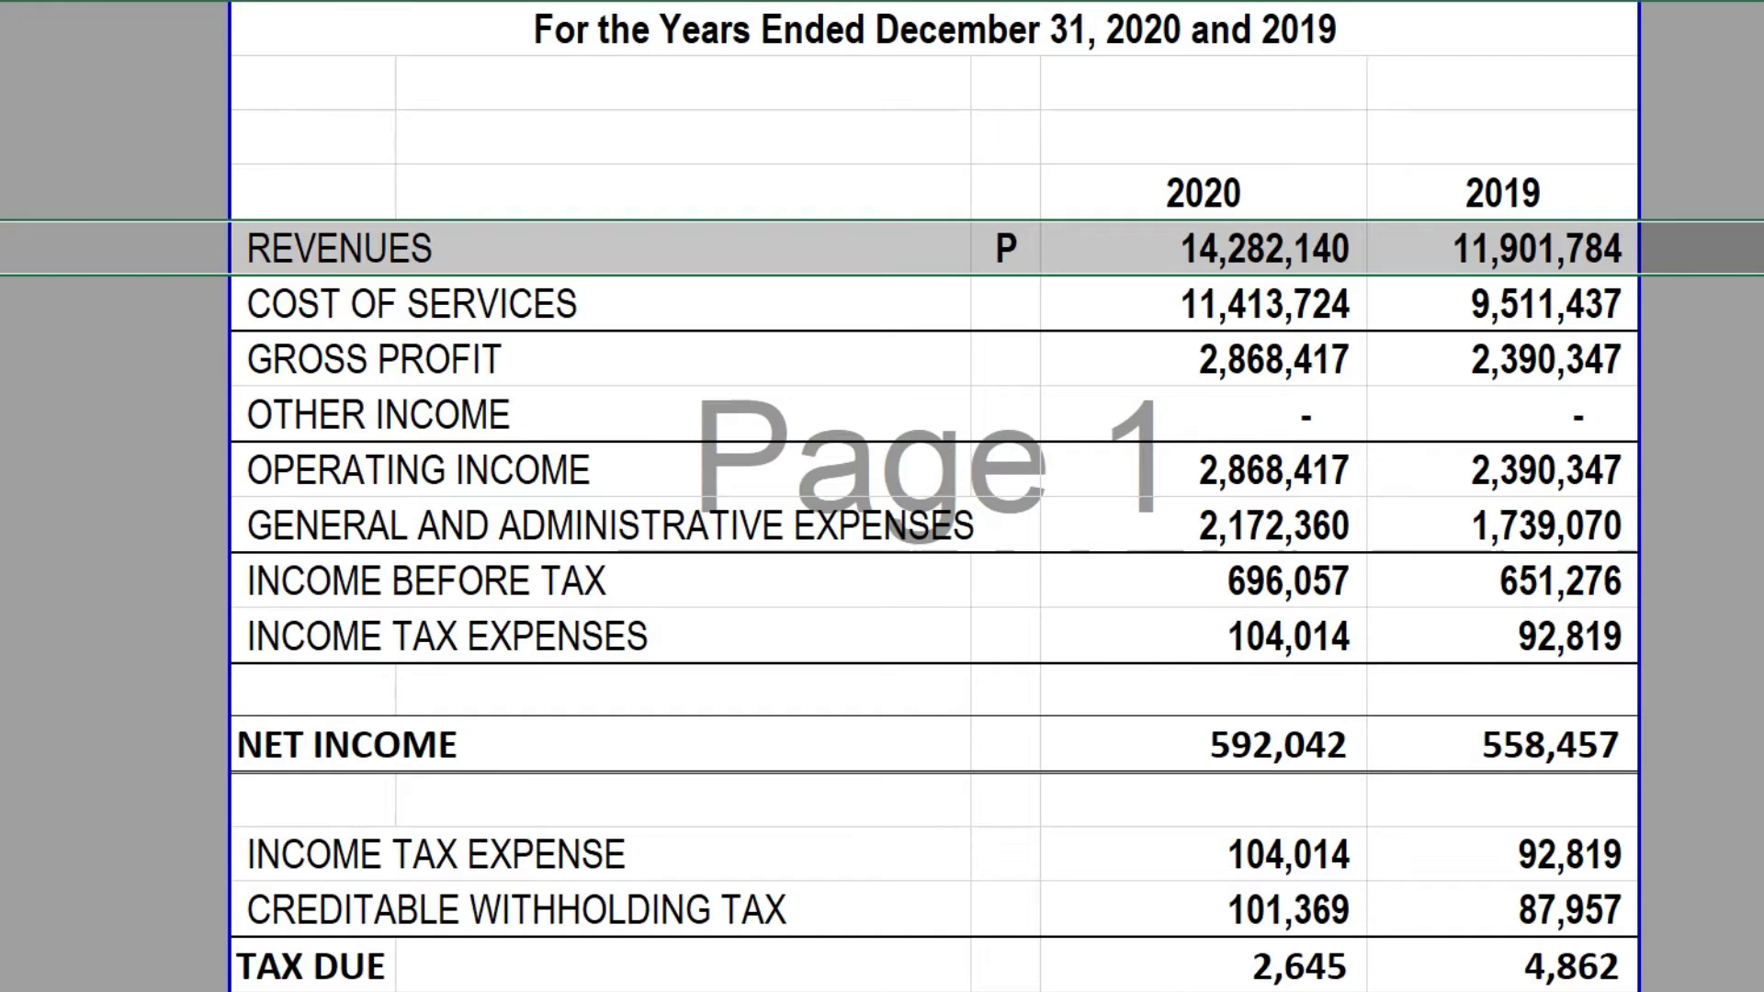
key("alt+Tab")
type("14,282,140")
left_click(1629, 340)
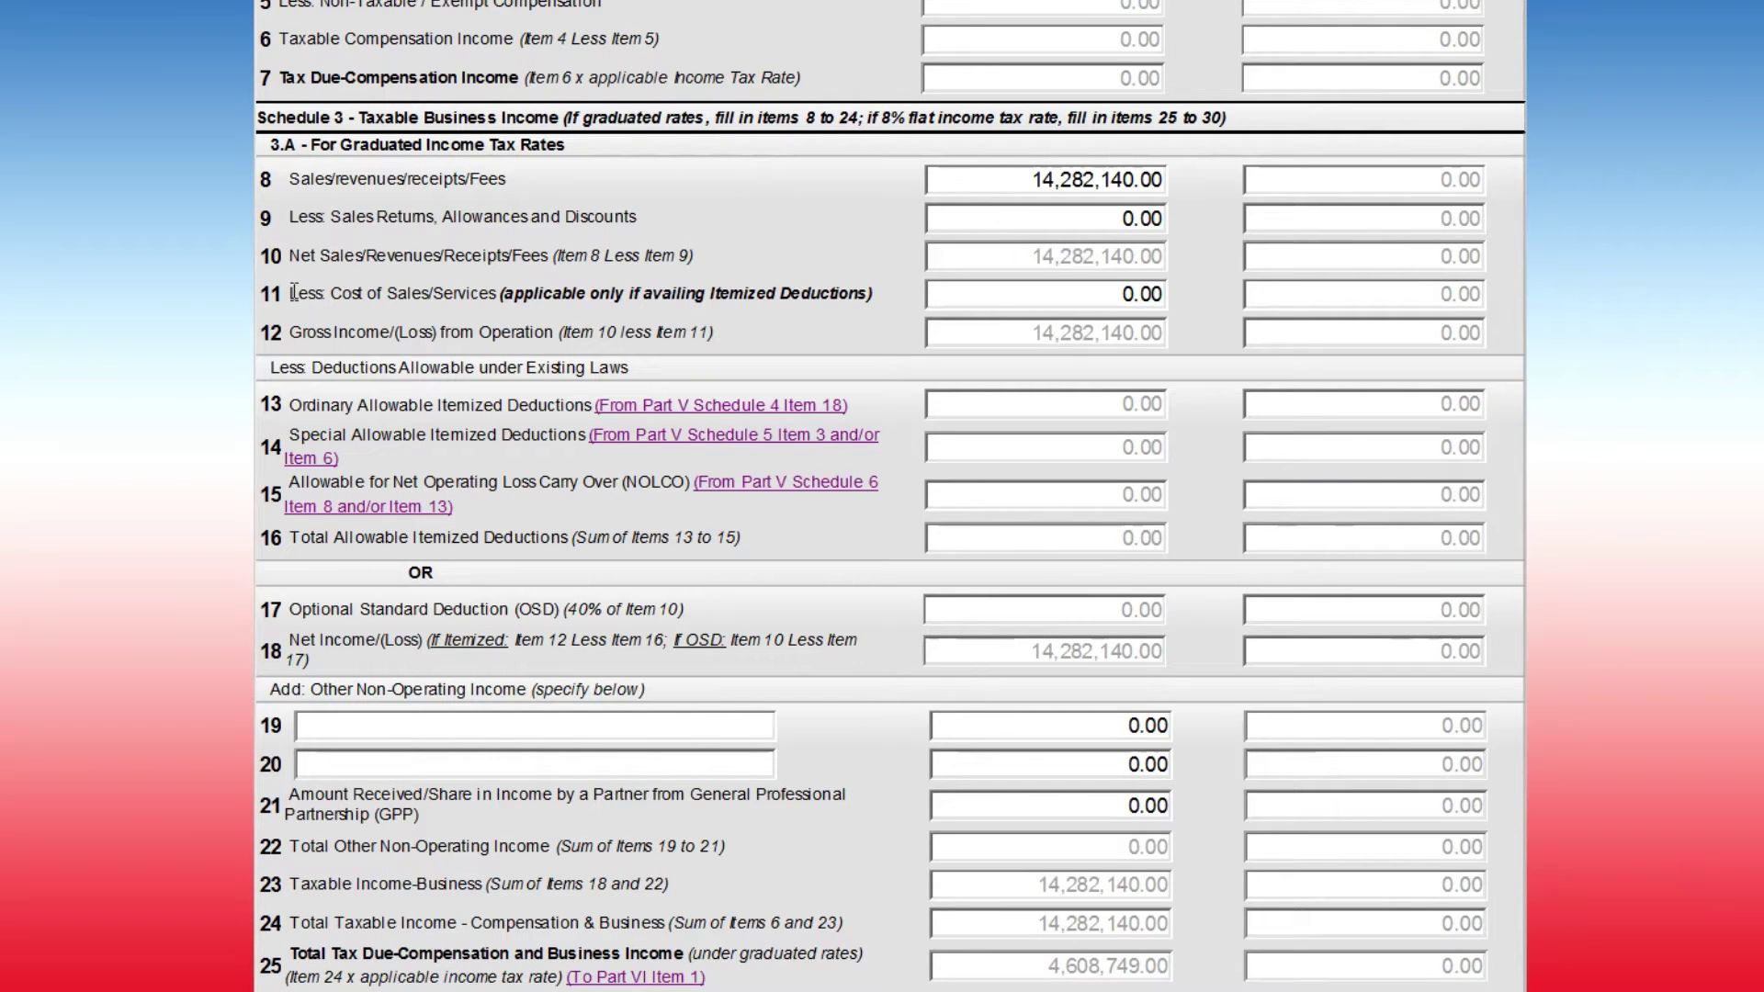
Step: Set the taxpayer's Cost of Sales/Services in Schedule 3.A item 11 to 11,413,724
left_click(1112, 295)
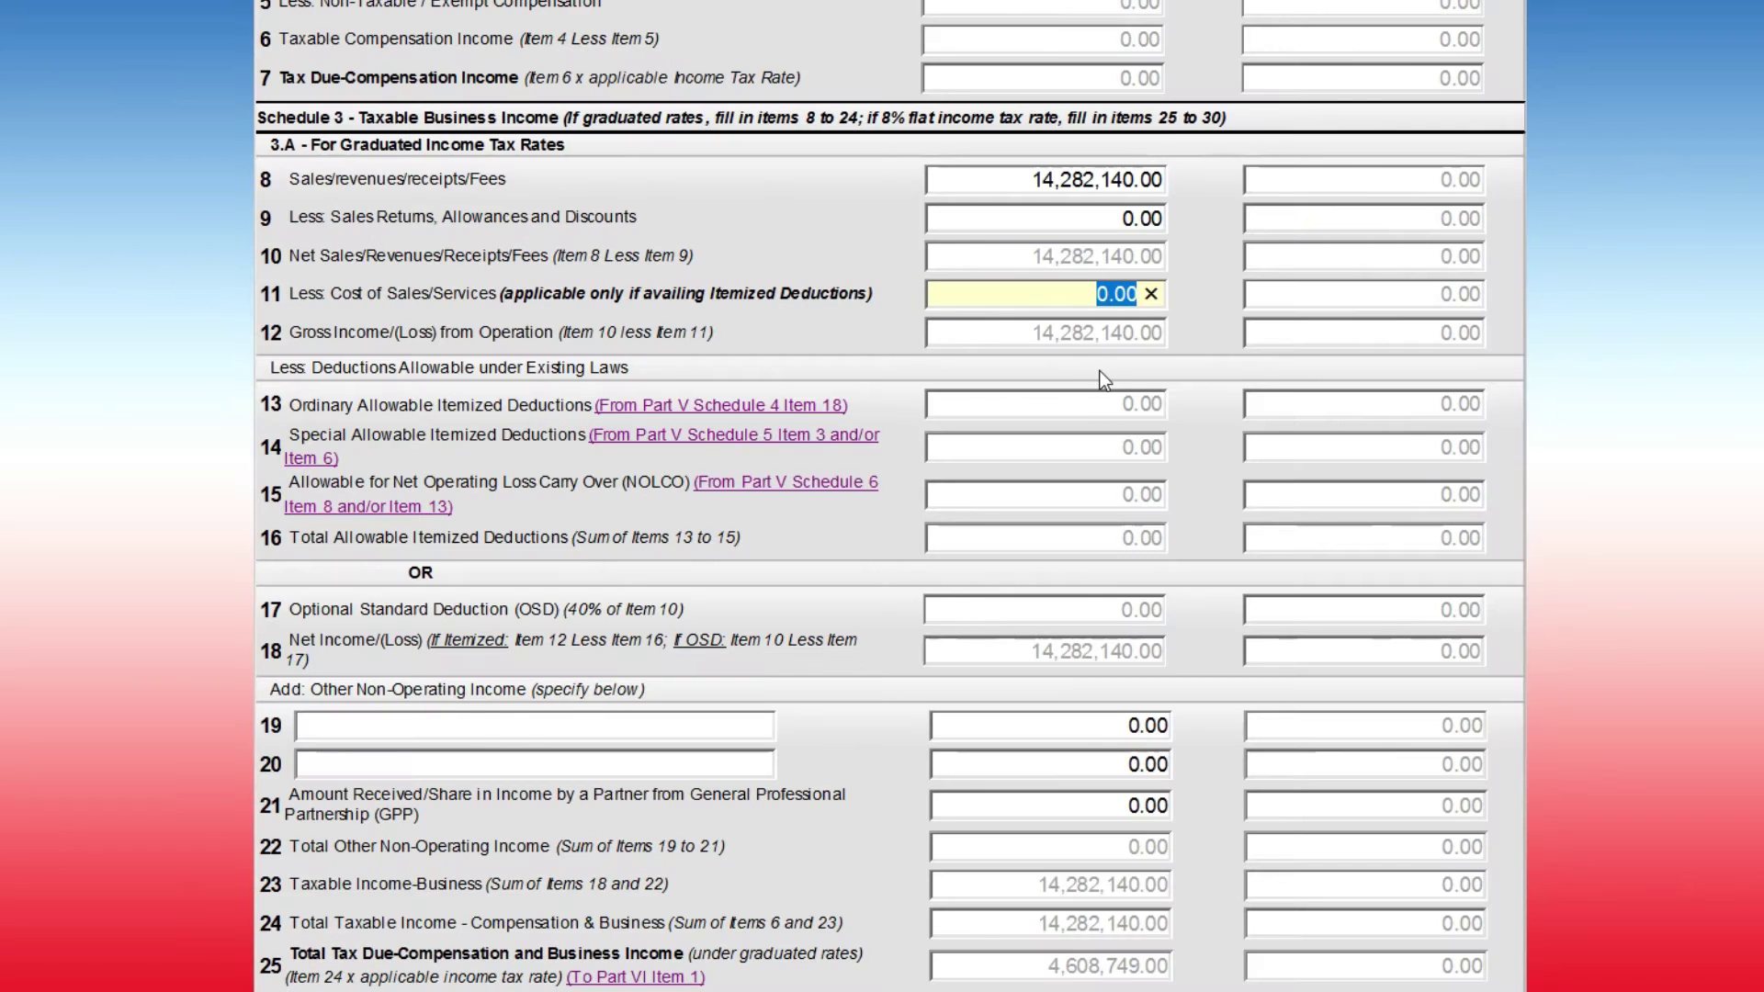
type("11,413,72413724")
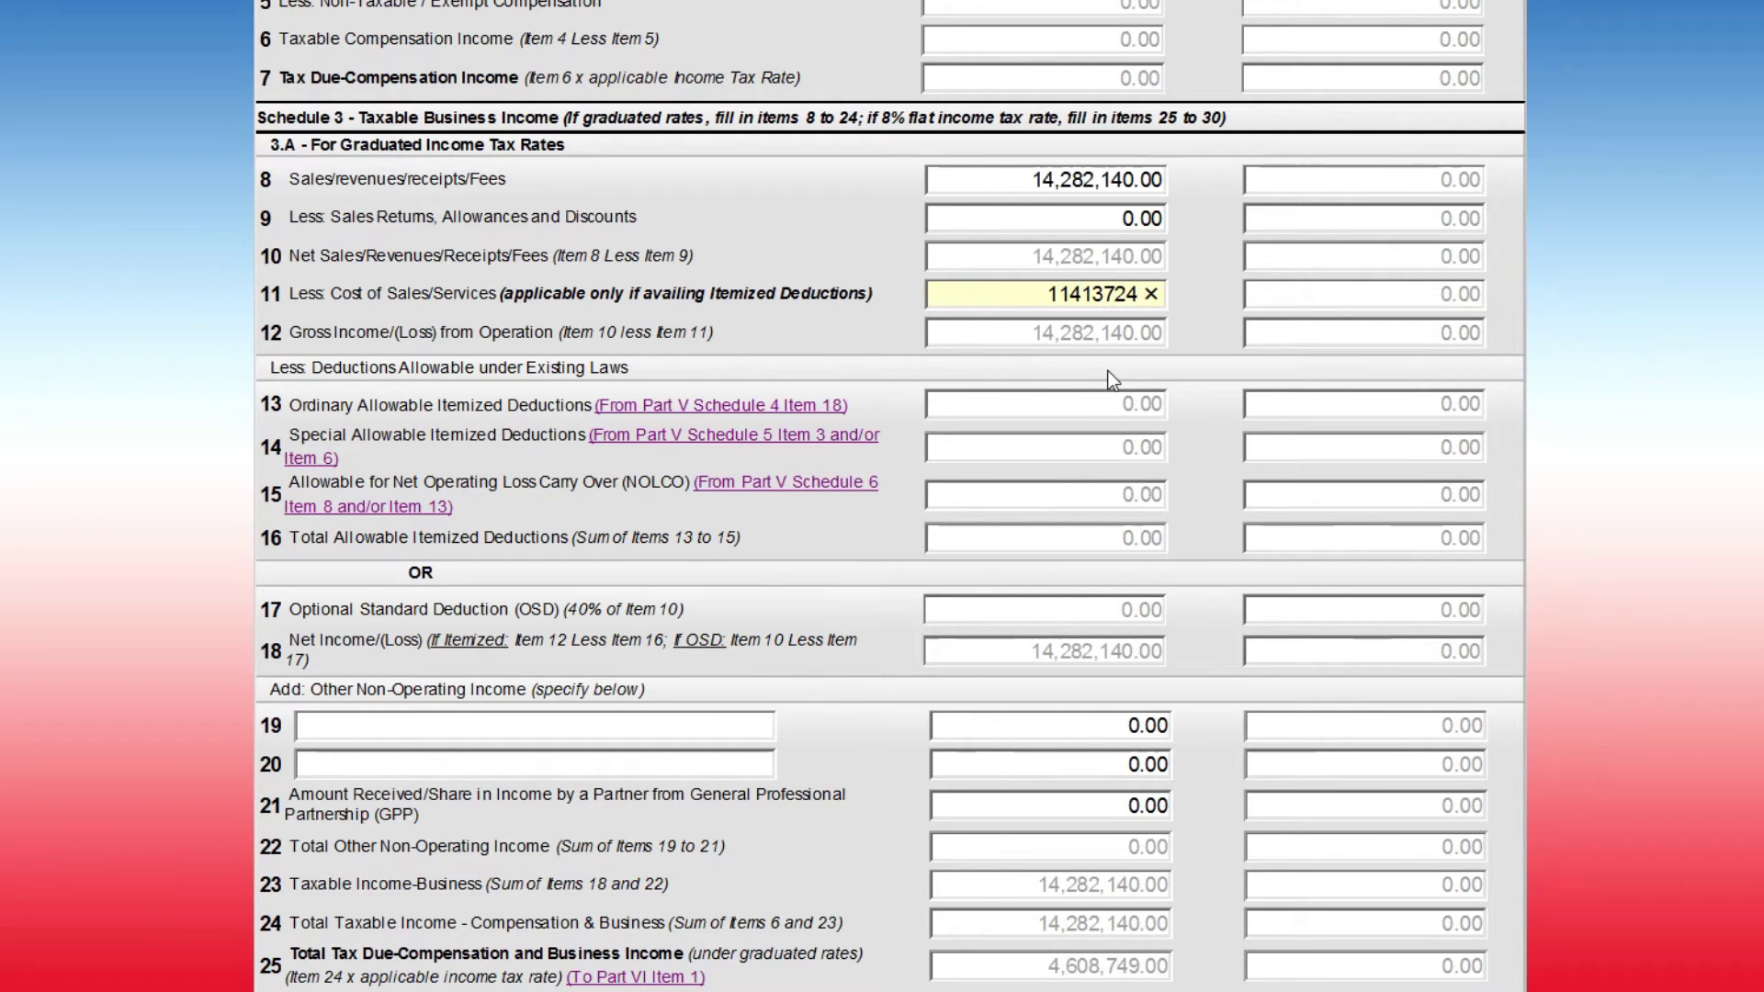
left_click(1634, 245)
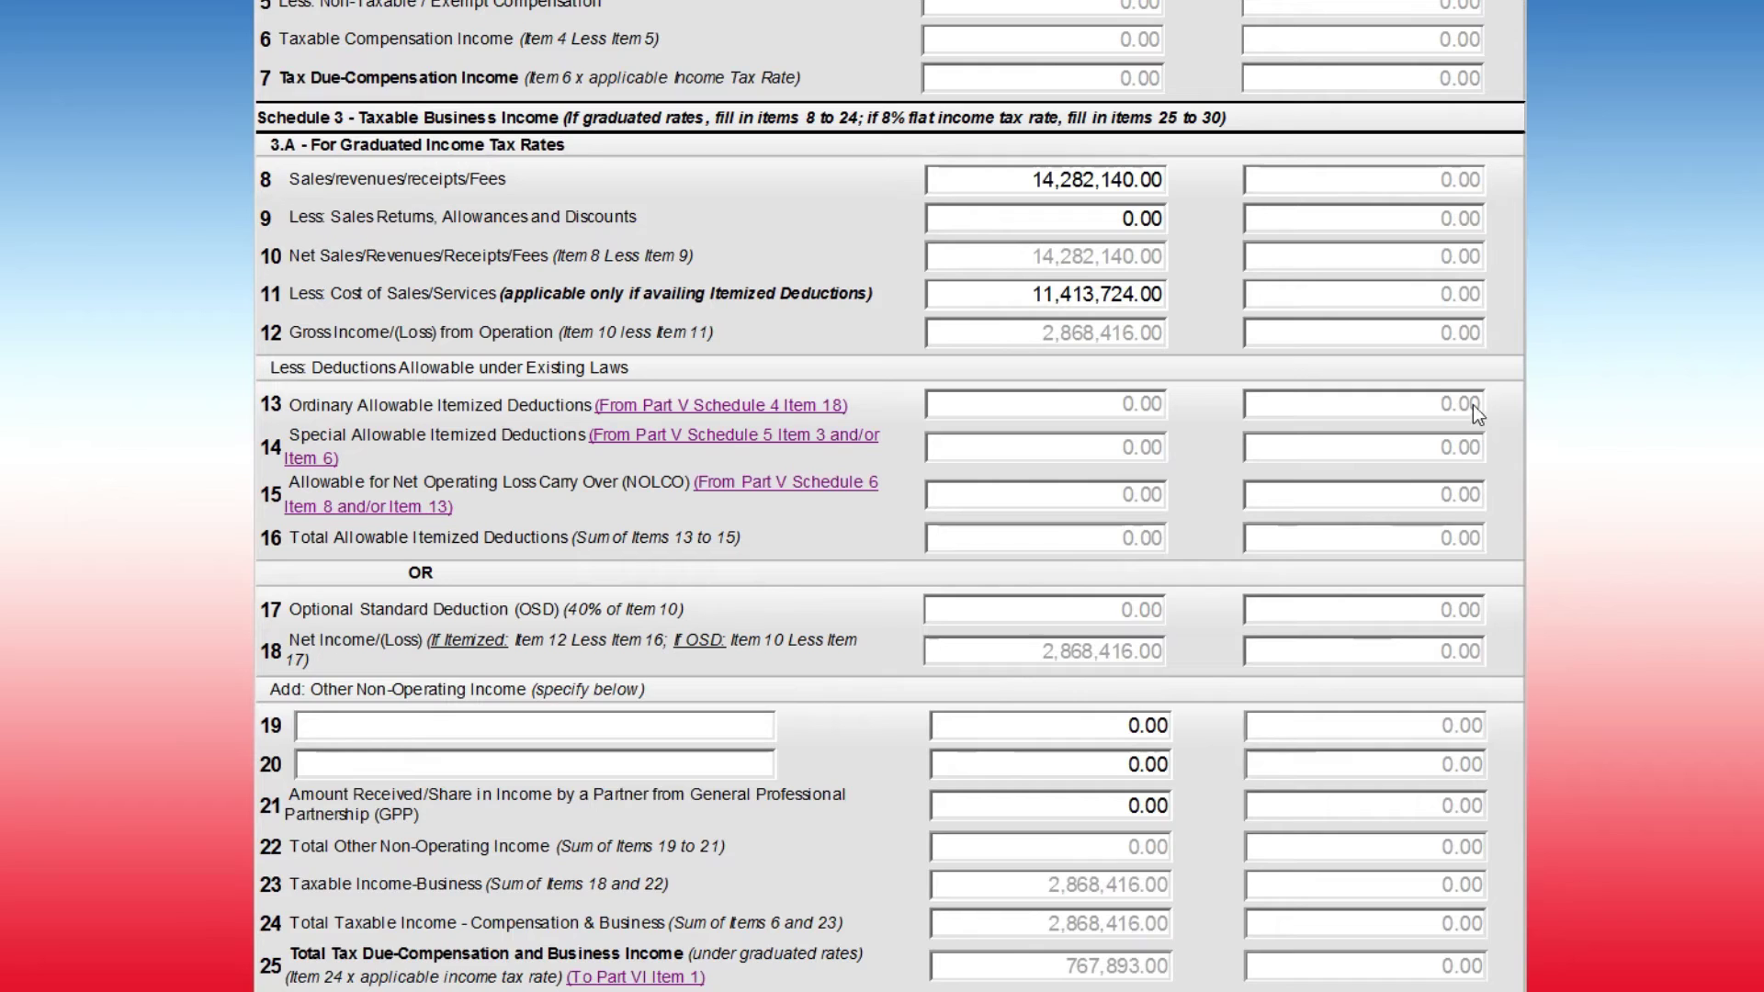
Step: Follow the item 13 Ordinary Allowable Itemized Deductions reference and bring Schedule 4 into view
scroll(598, 586, "down", 3)
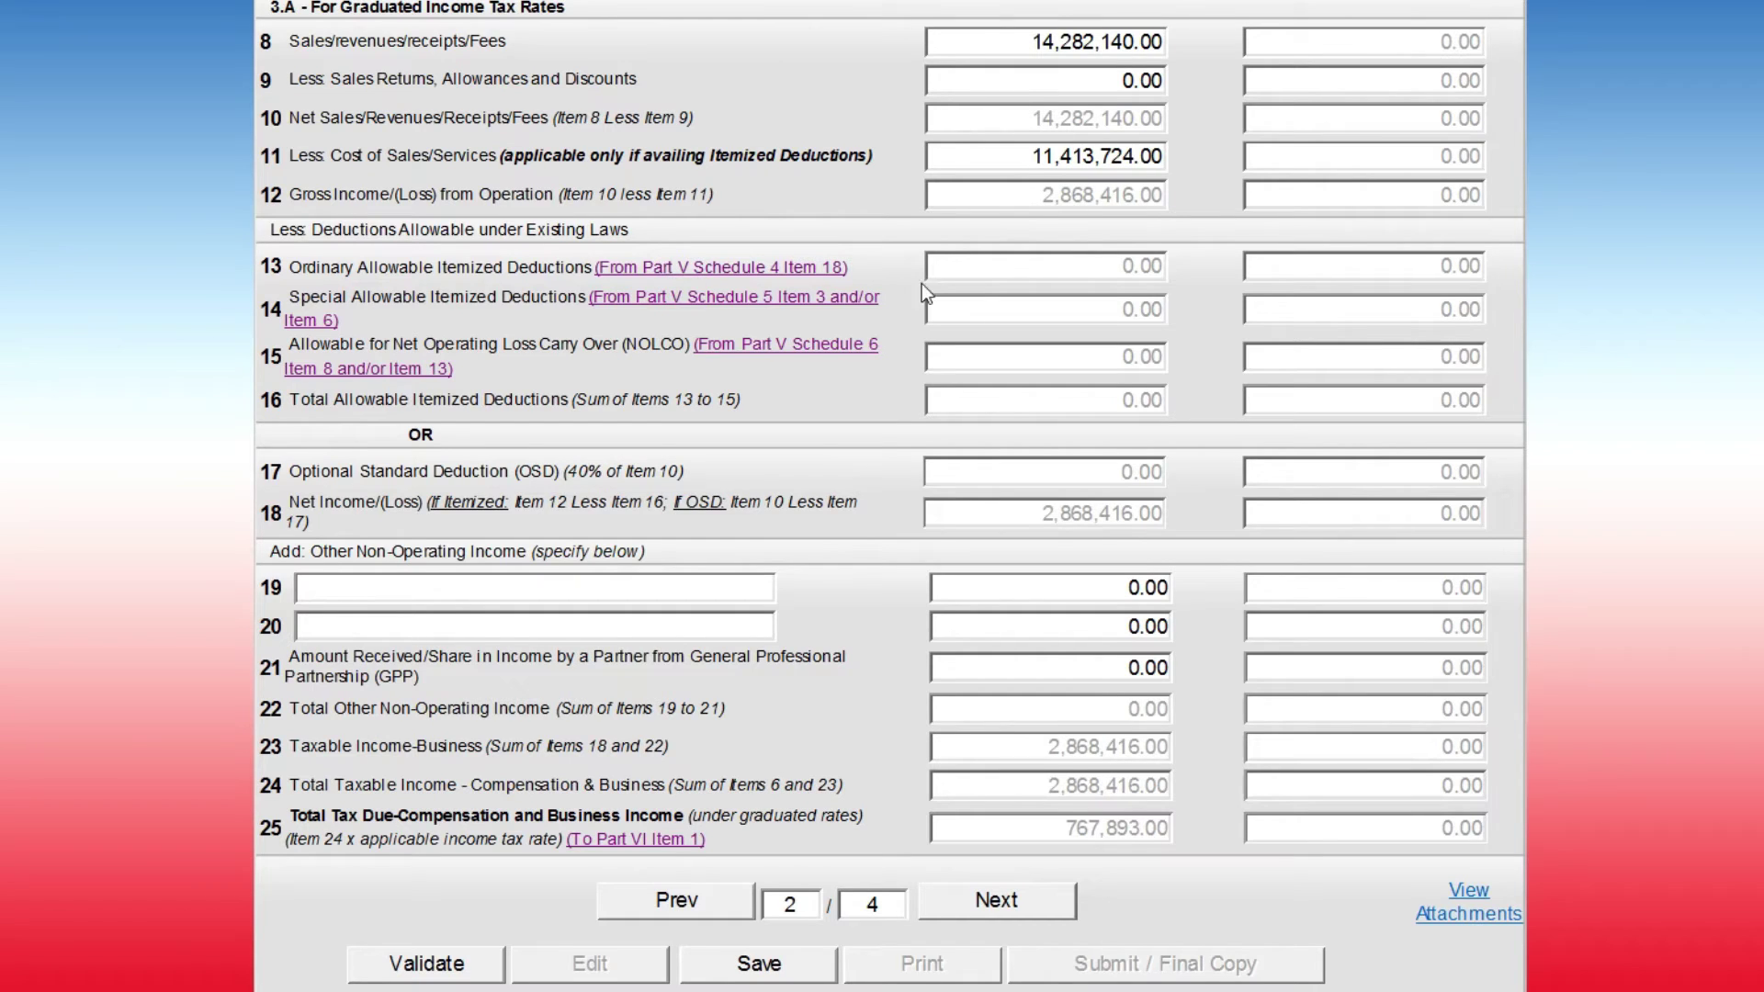
double_click(270, 266)
left_click(698, 266)
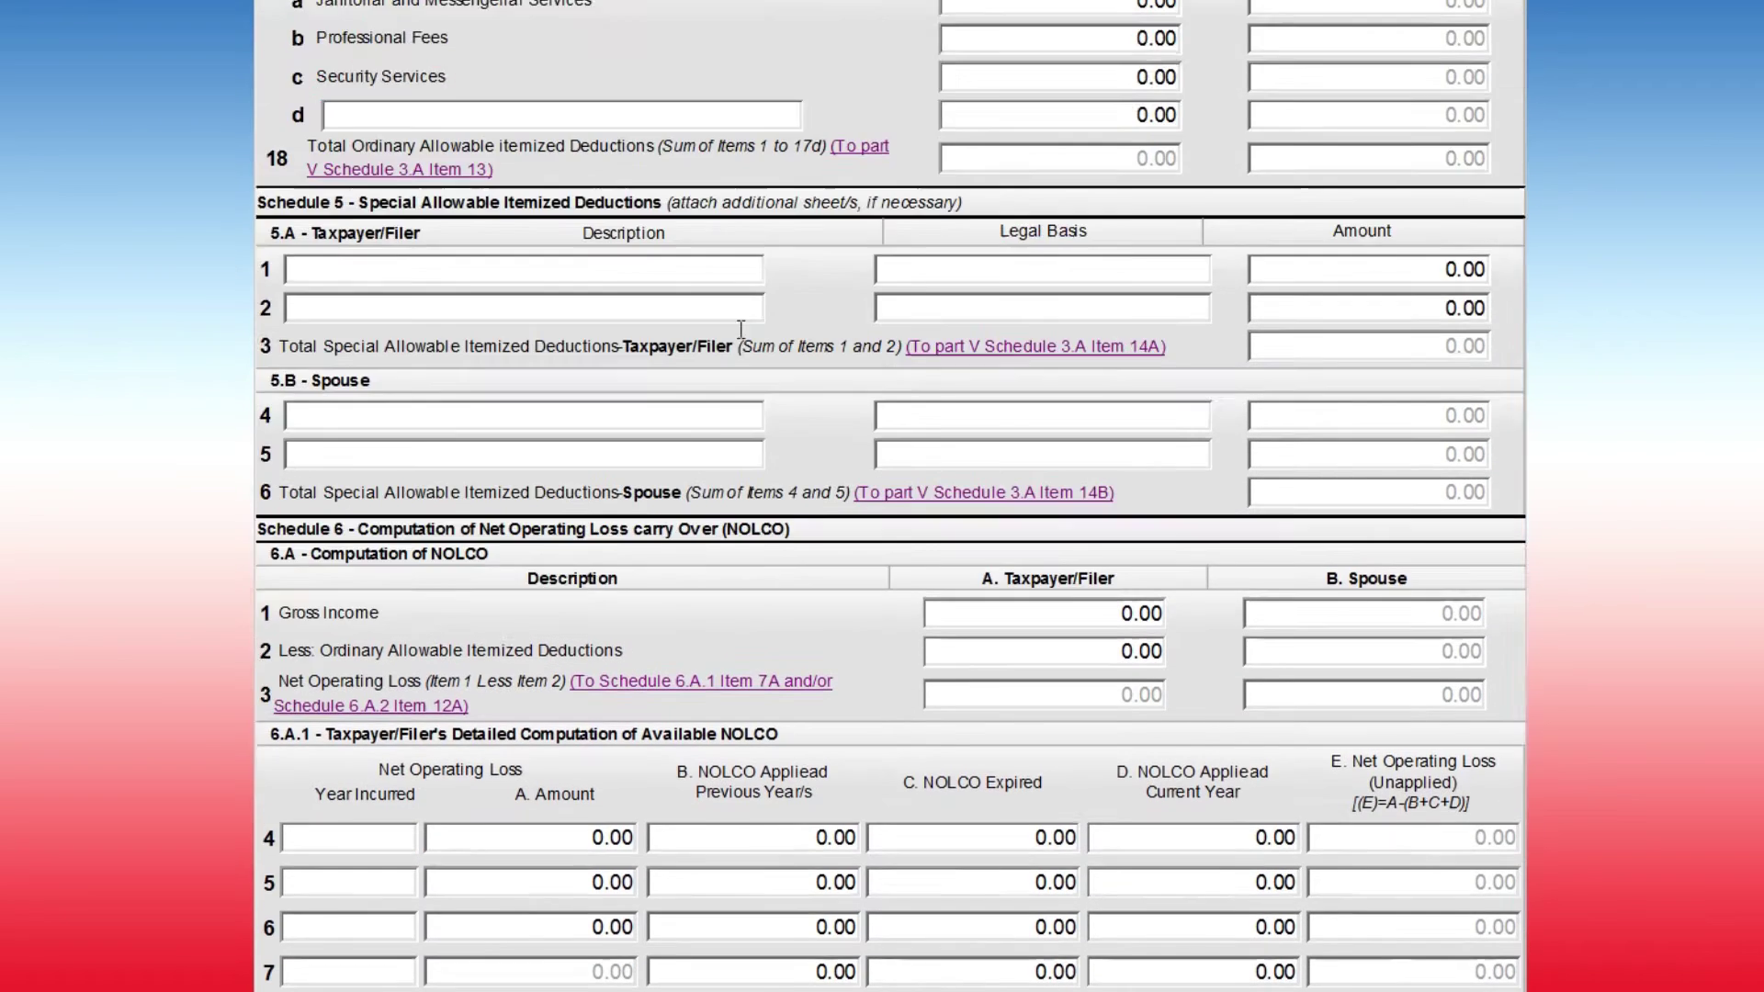
scroll(726, 356, "down", 2)
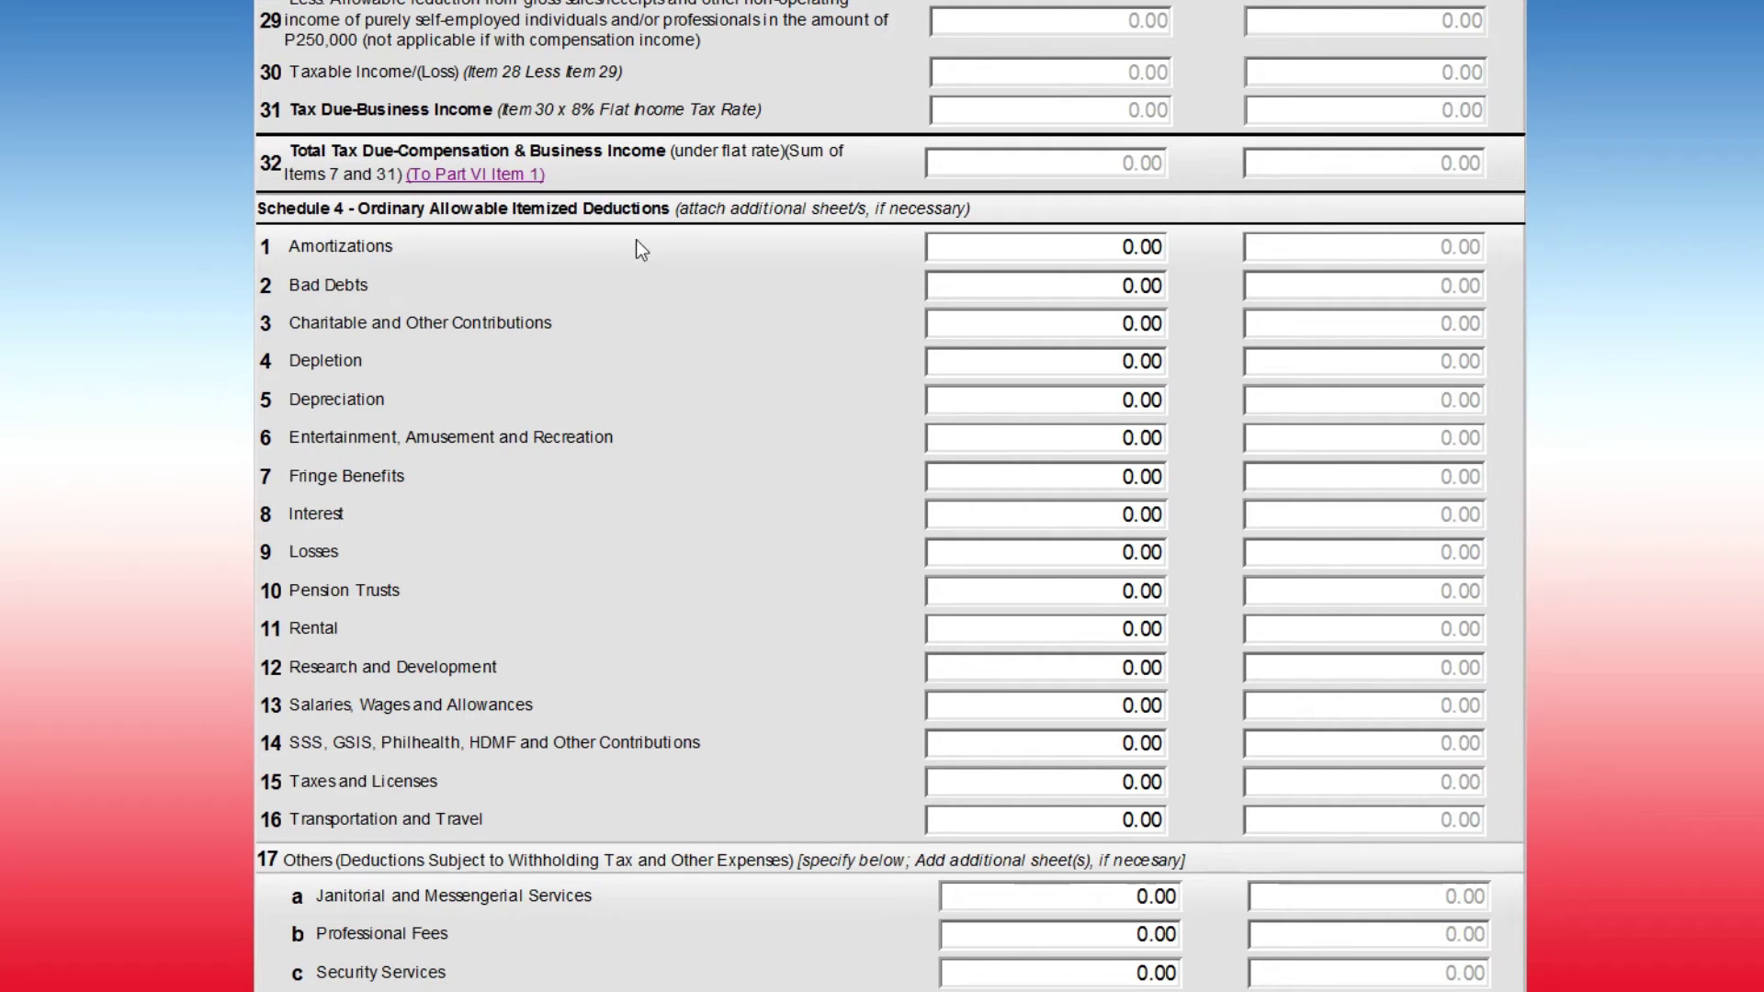
scroll(641, 250, "down", 5)
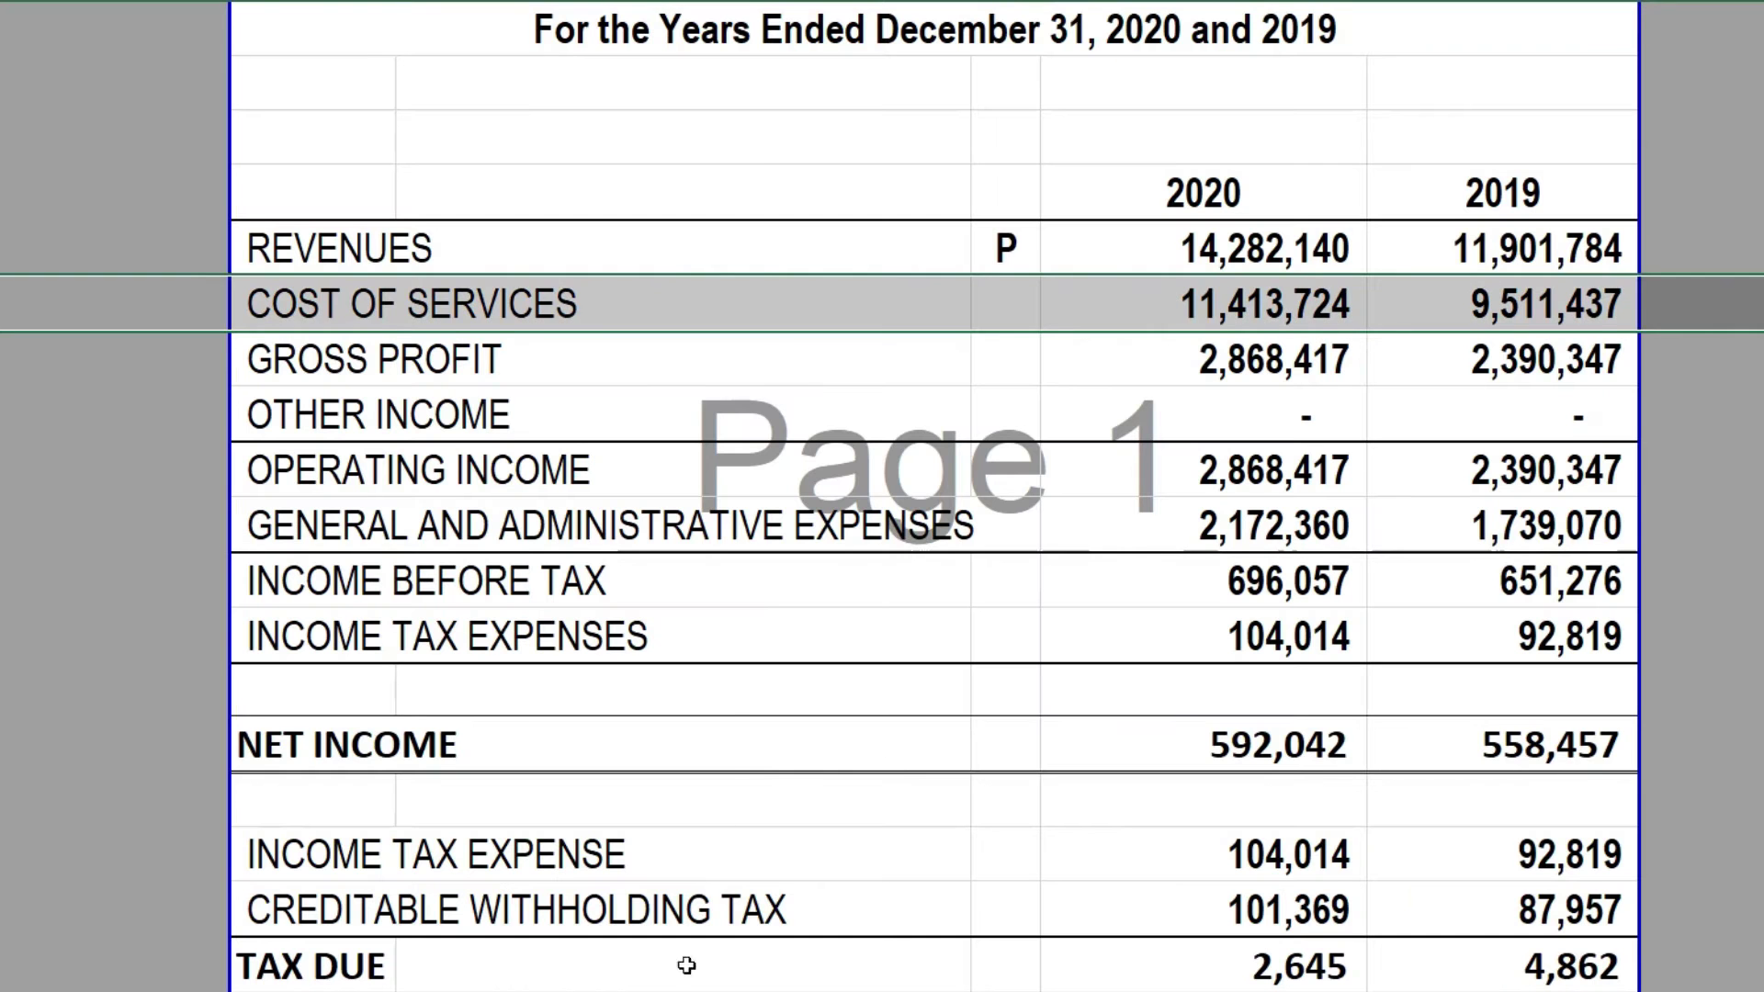
Step: Look up the 2020 General and Administrative Expenses amount in the Excel income statement
left_click(733, 740)
left_click(667, 521)
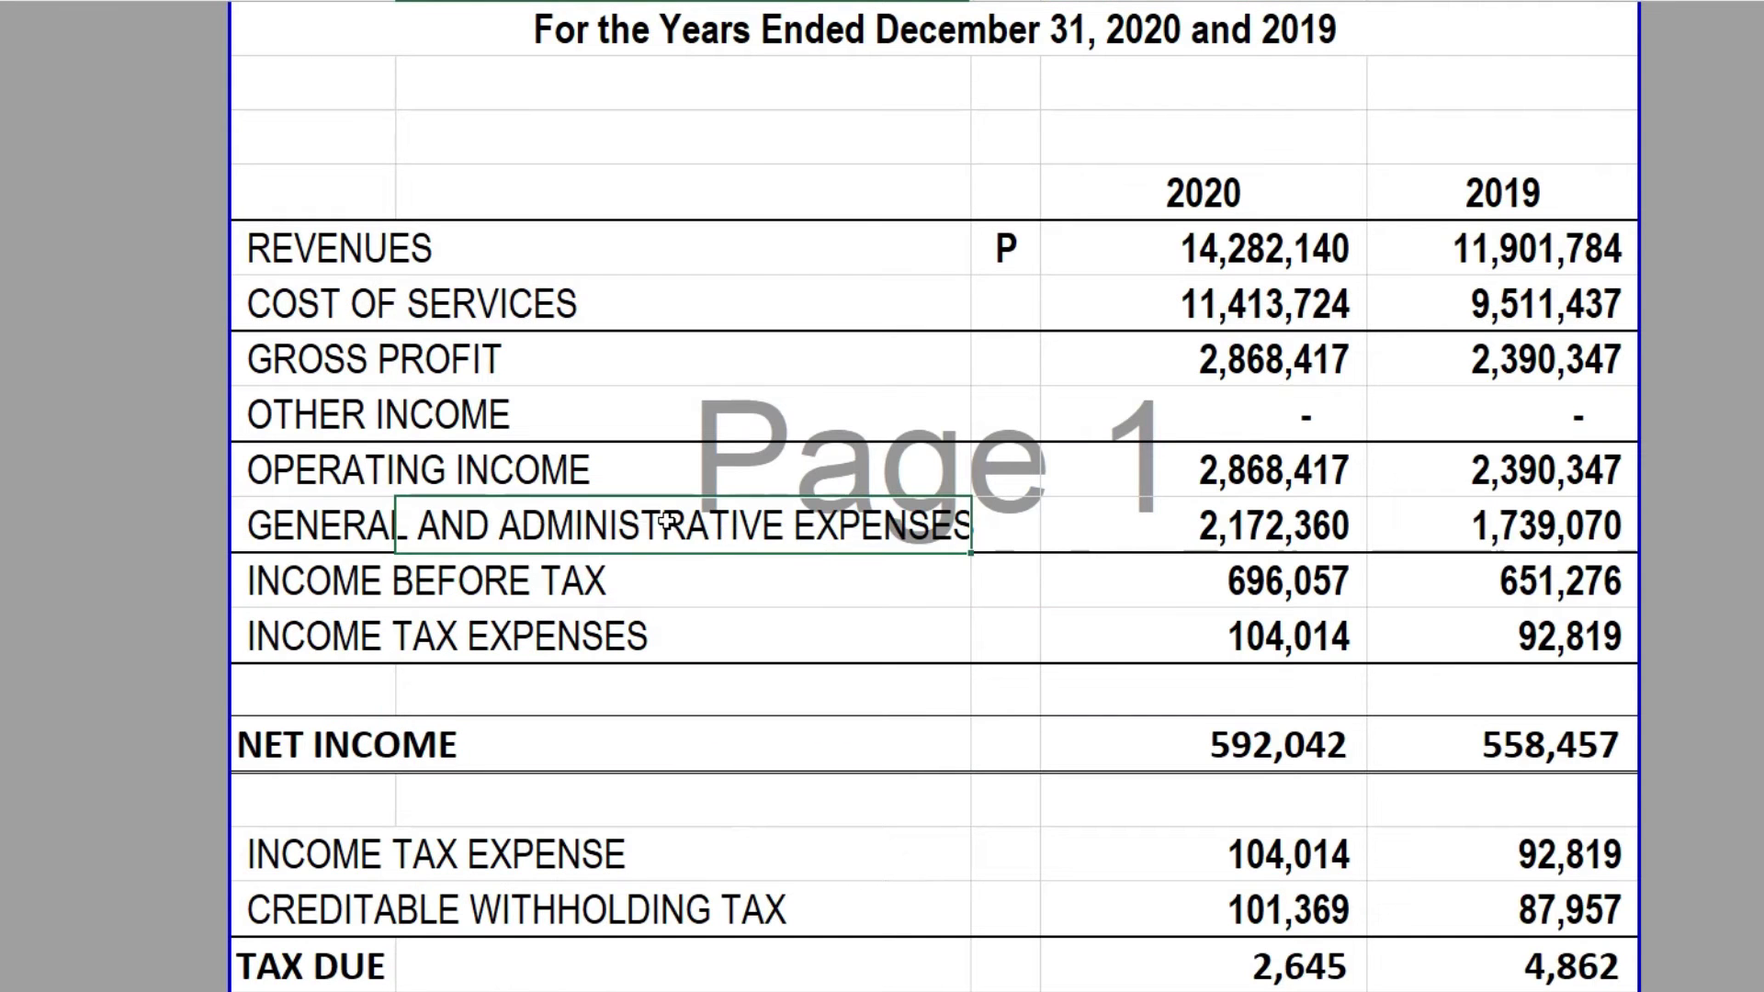
left_click(104, 540)
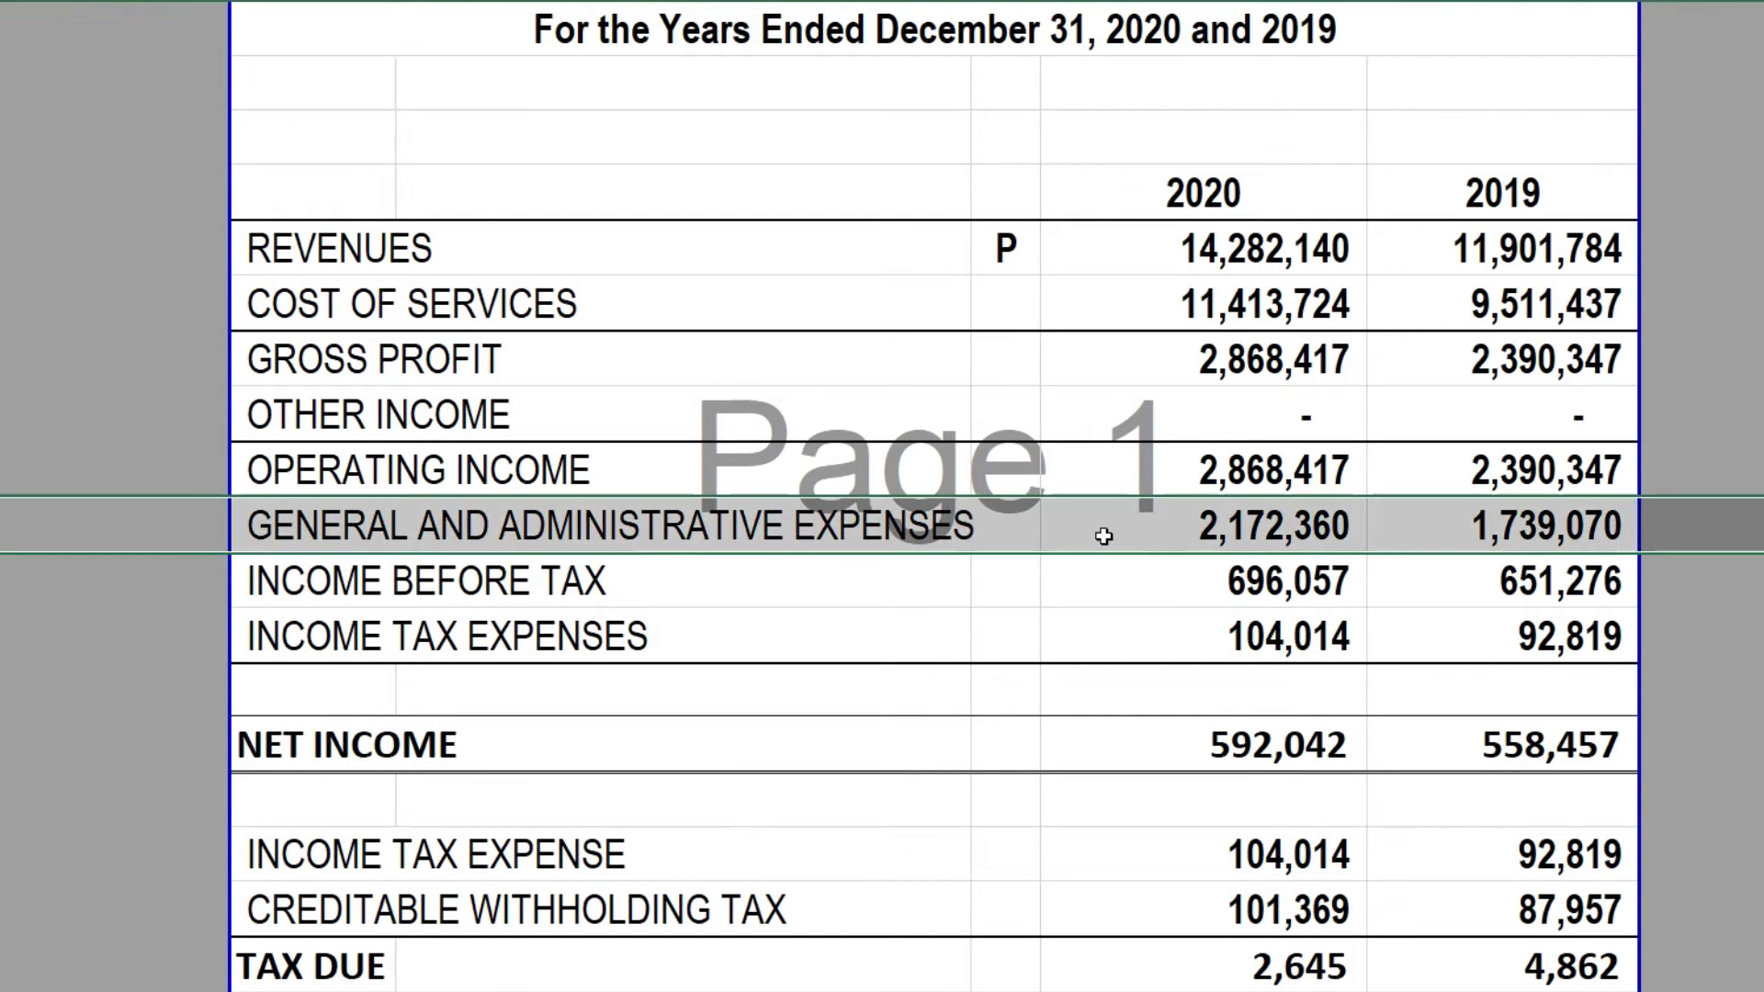
left_click(1236, 537)
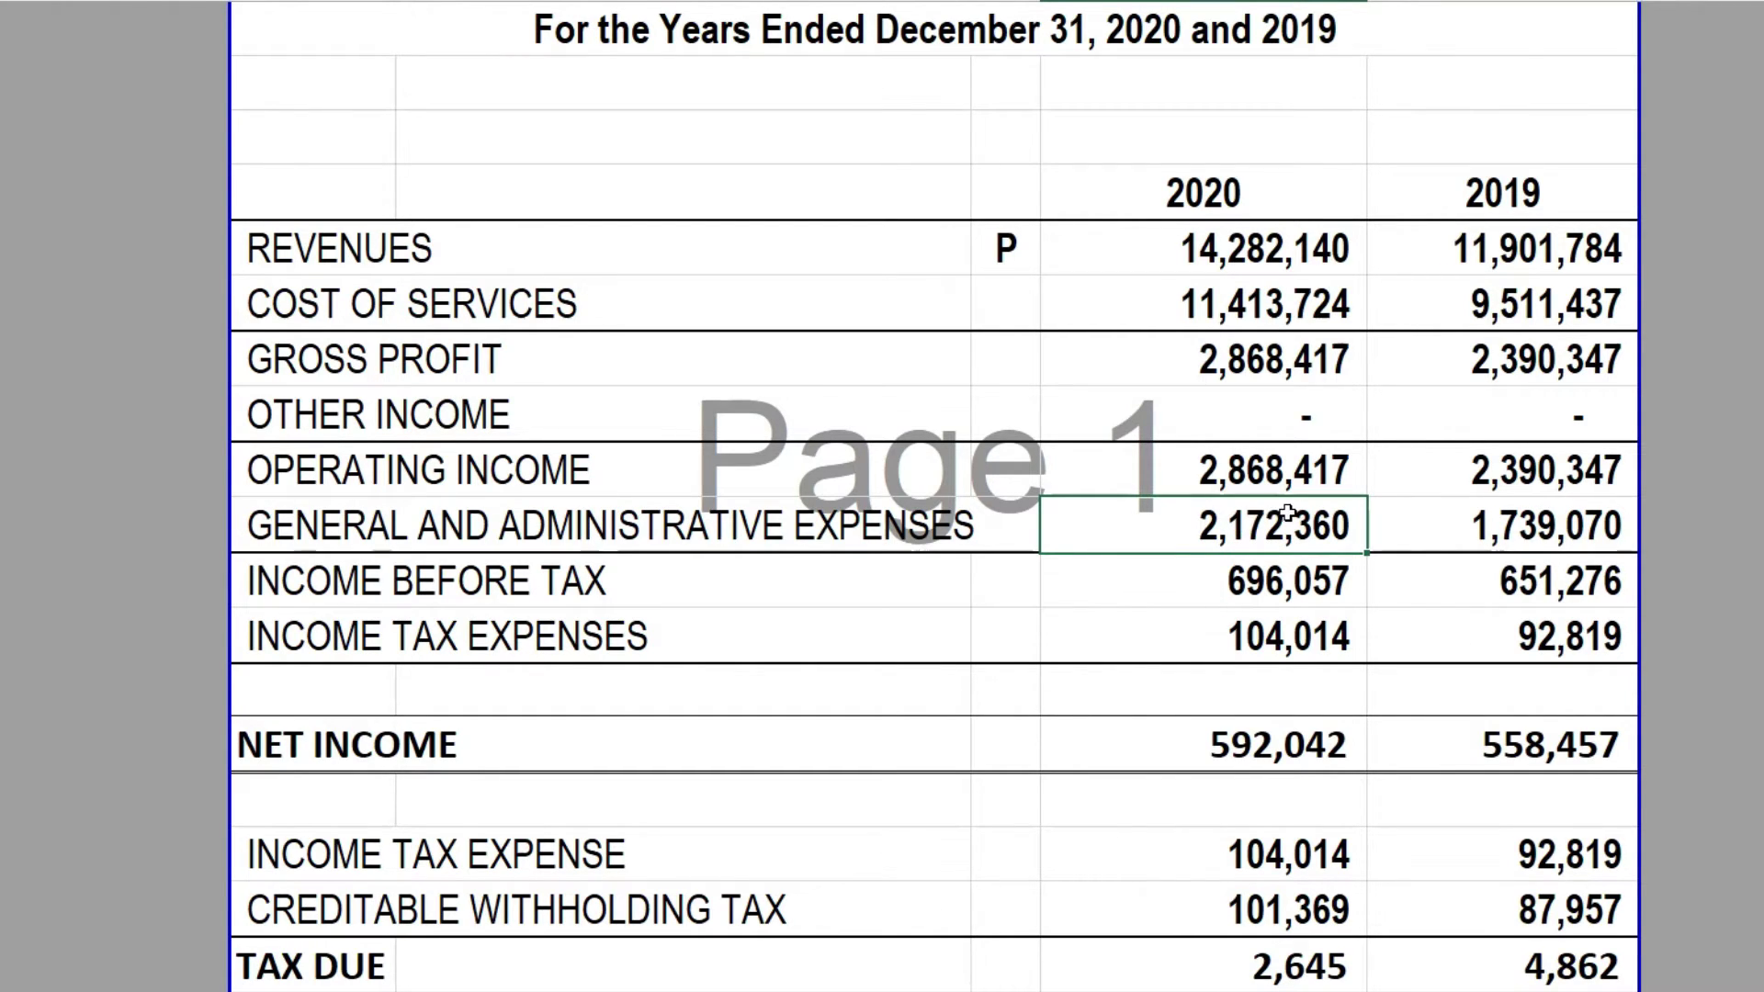
scroll(1103, 588, "up", 1)
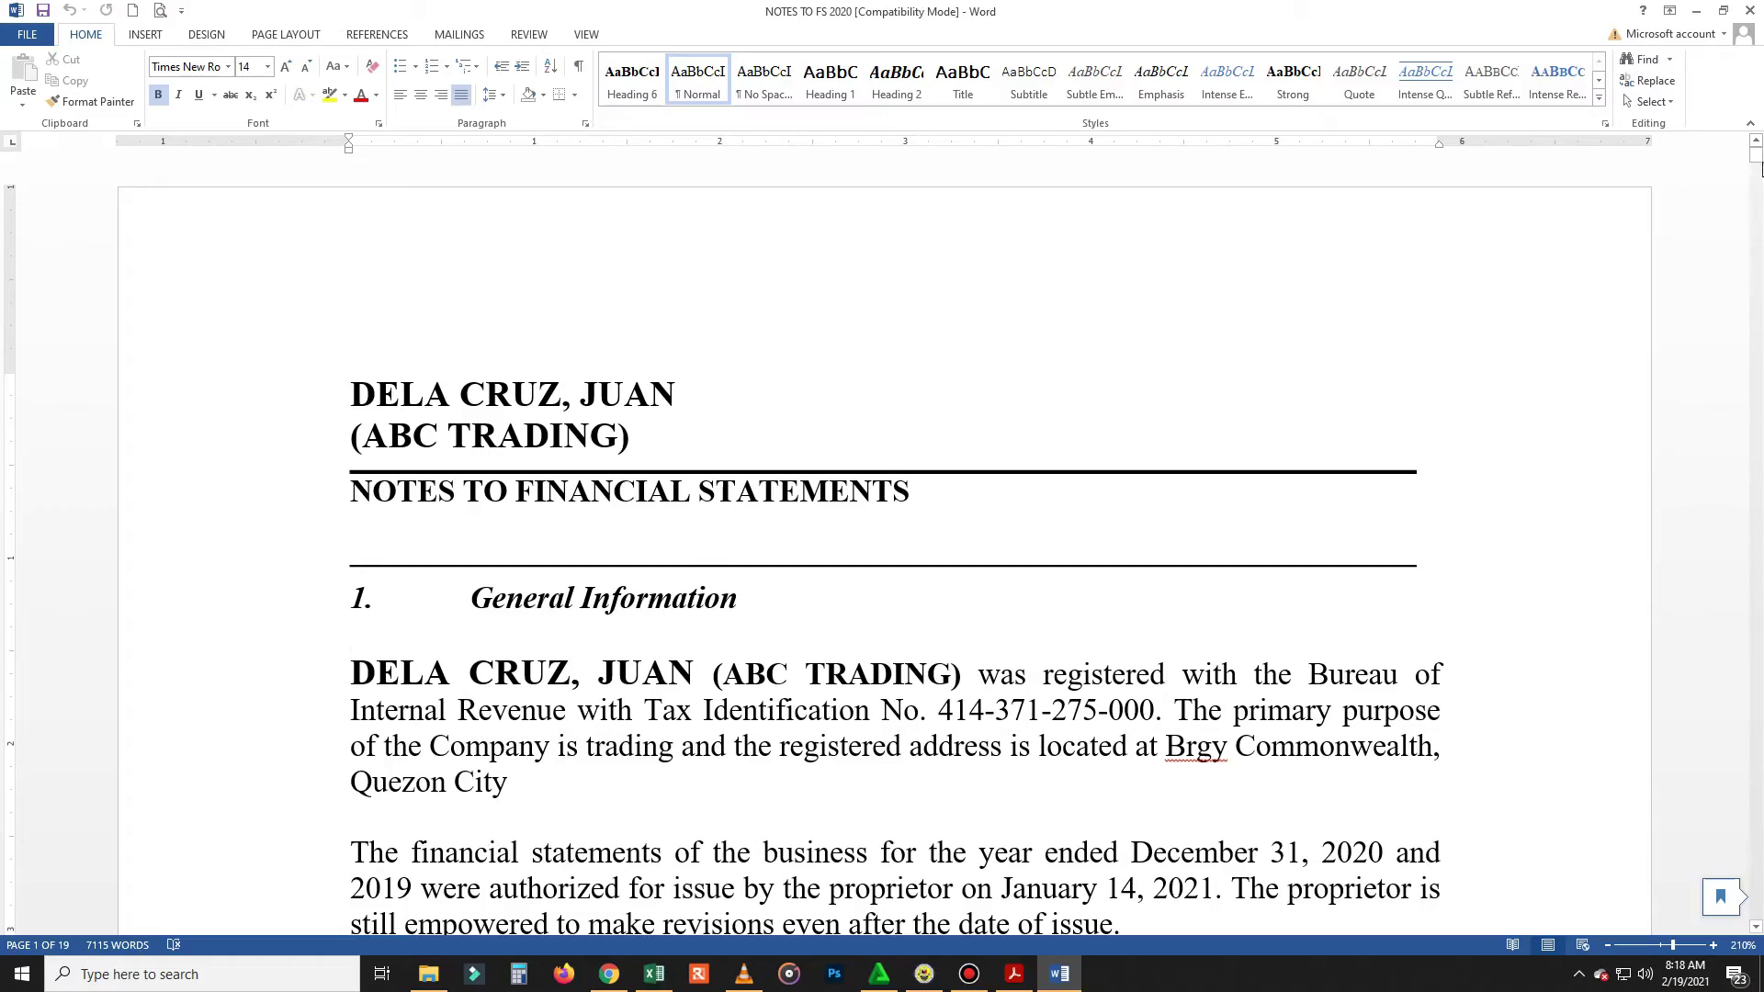
Step: Find the note 8 Expenses table in the Word notes, highlight its 2020 expenses, and return to the tax form's Schedule 4
left_click_drag(1760, 168, 1757, 844)
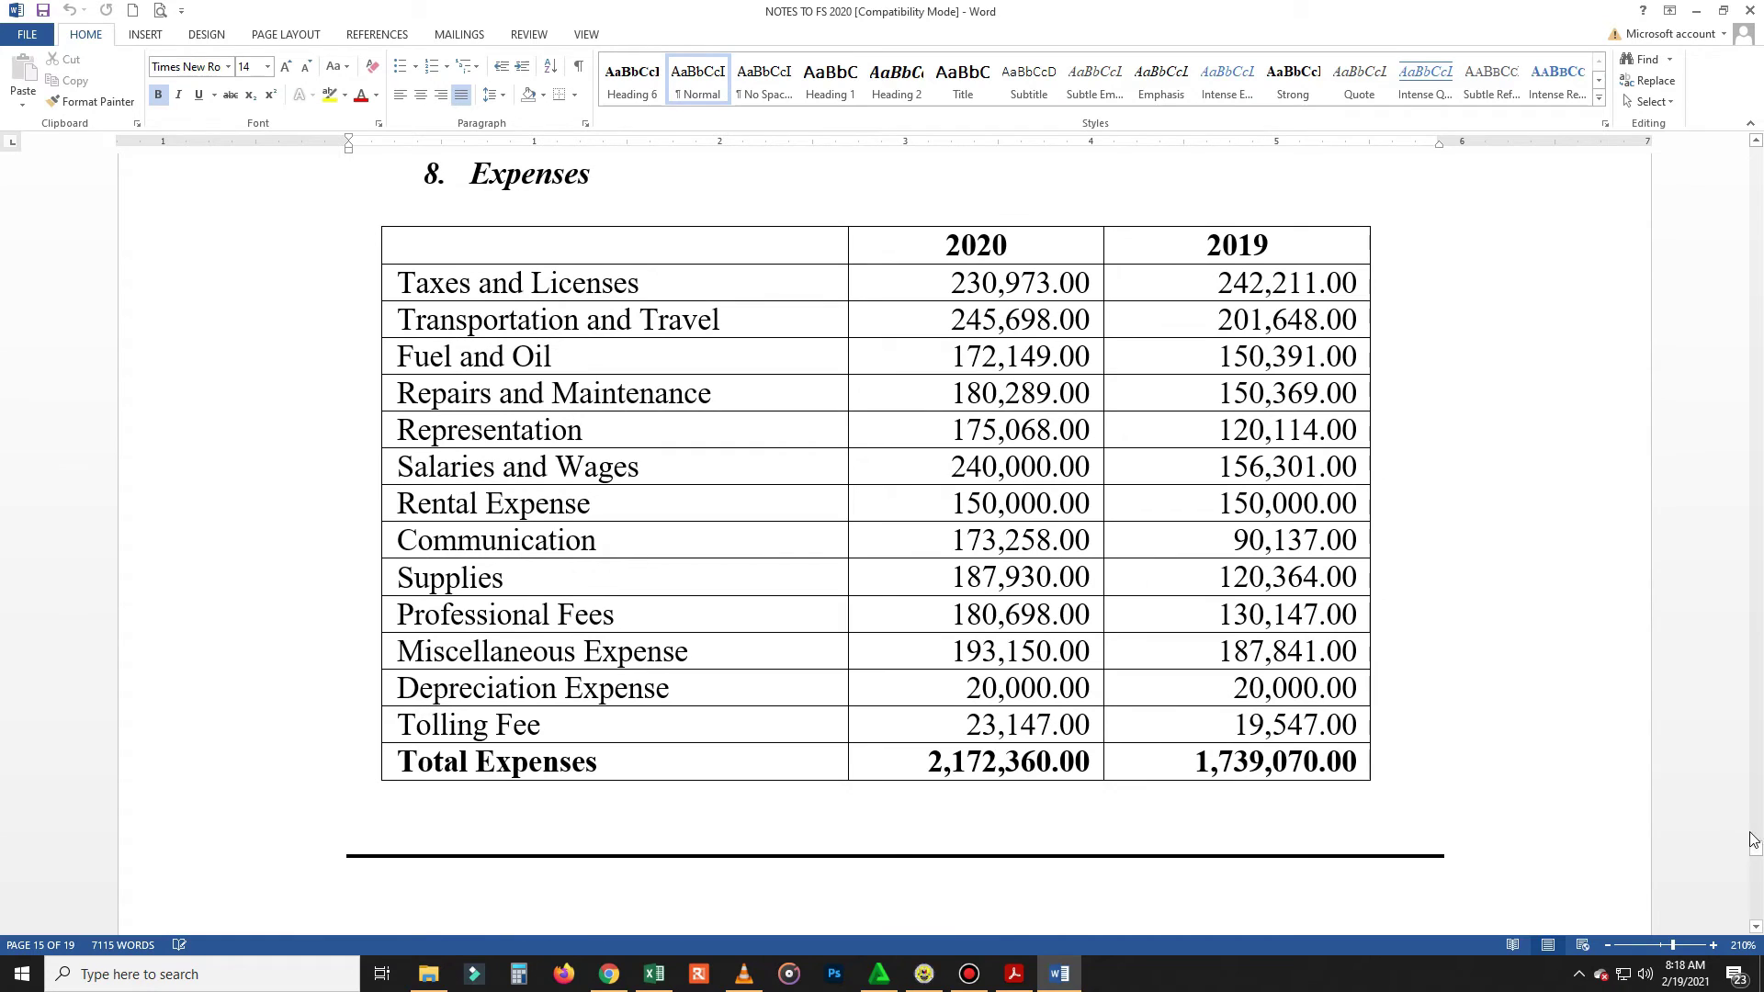
left_click_drag(471, 272, 1047, 767)
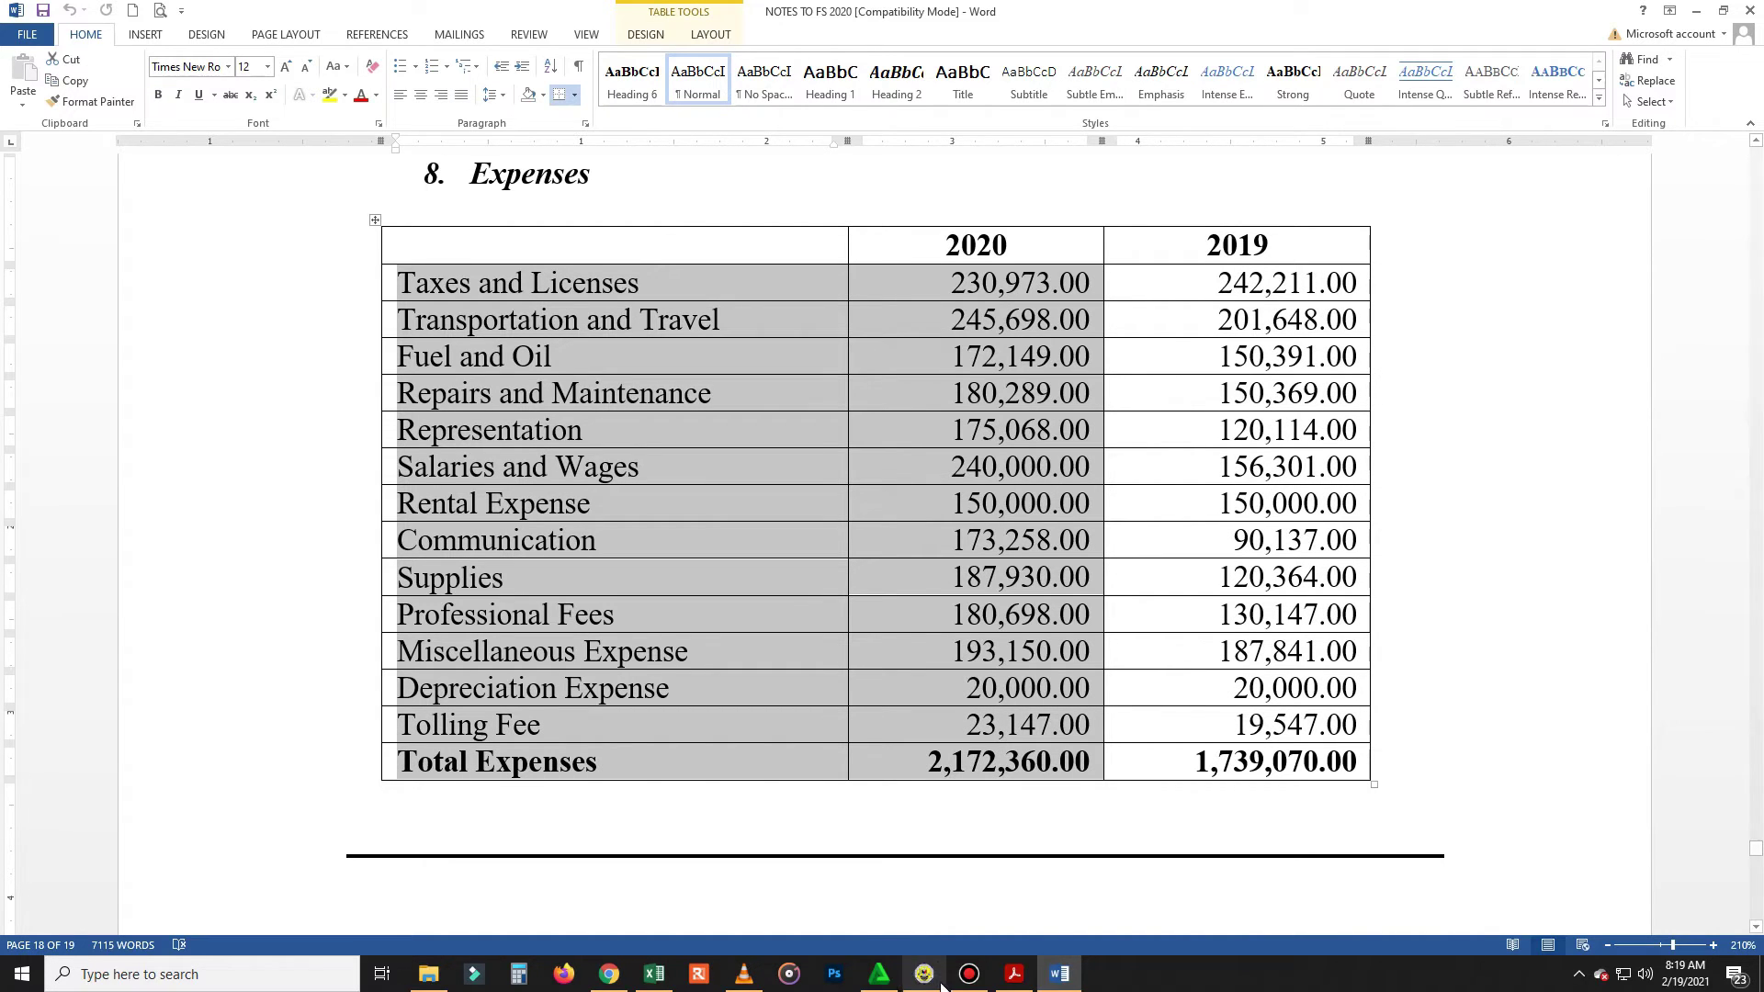
mouse_move(924, 974)
left_click(916, 910)
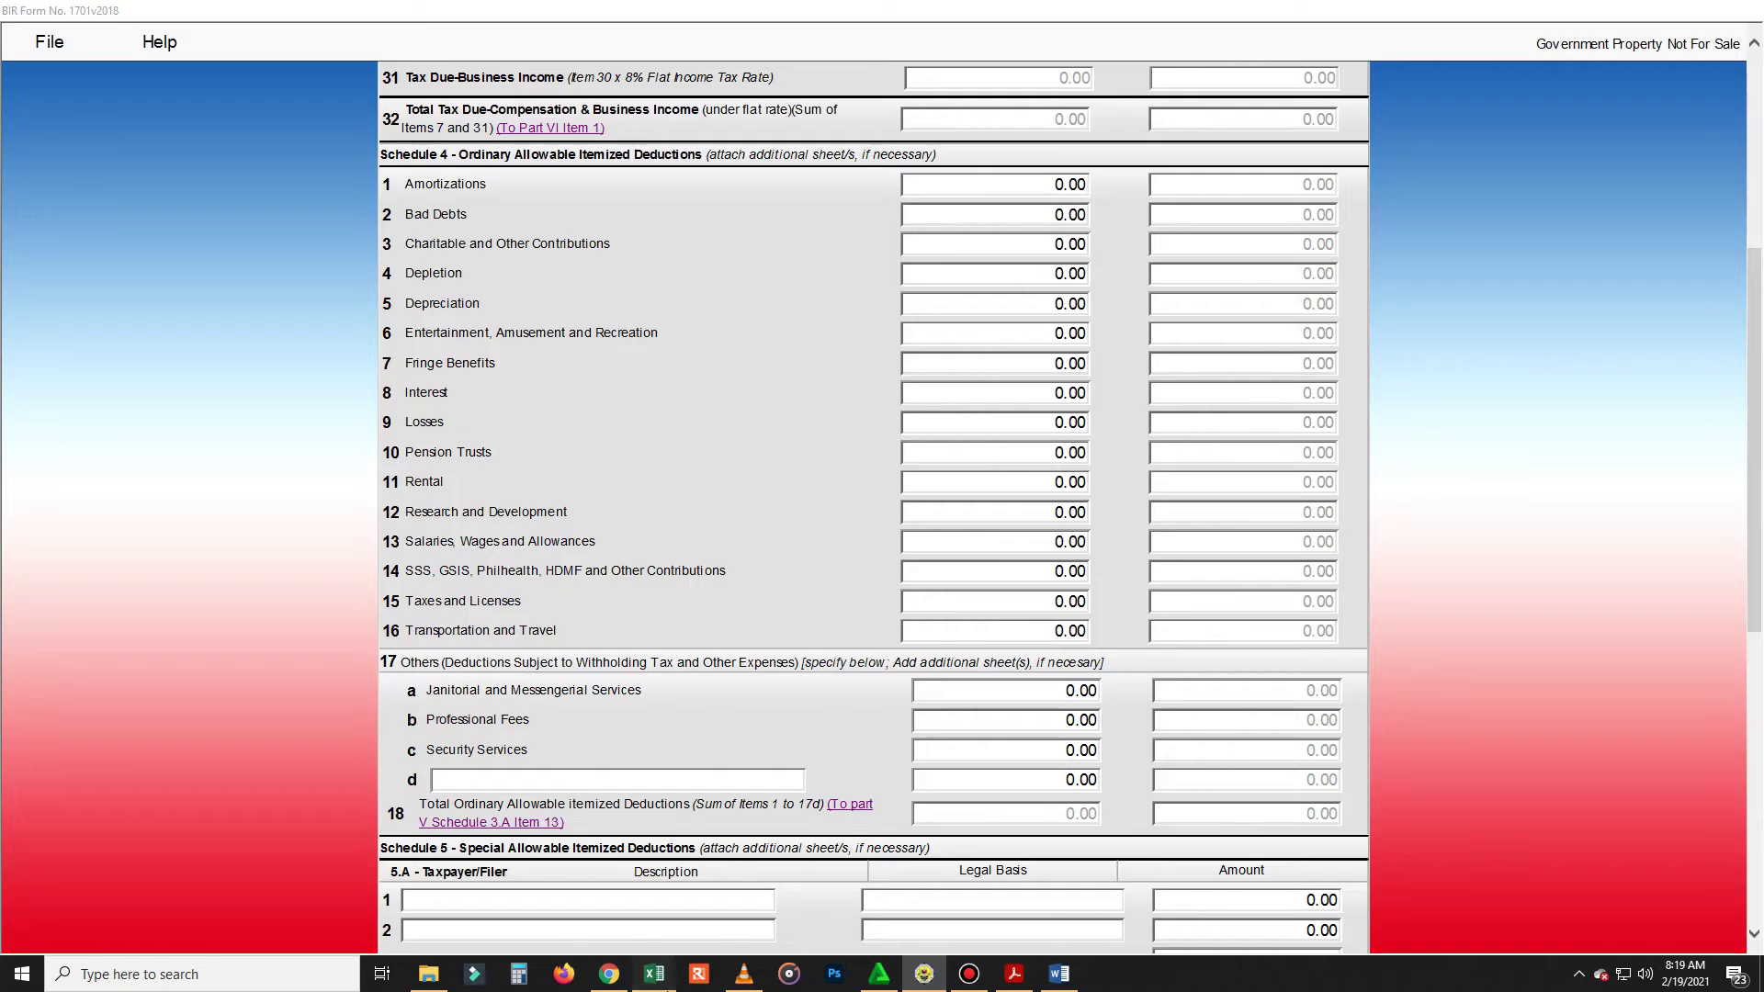
Step: Compare the 2020 General and Administrative Expenses in the Excel income statement with the 2020 Total Expenses in the Word notes
left_click(654, 974)
left_click(667, 588)
left_click(749, 678)
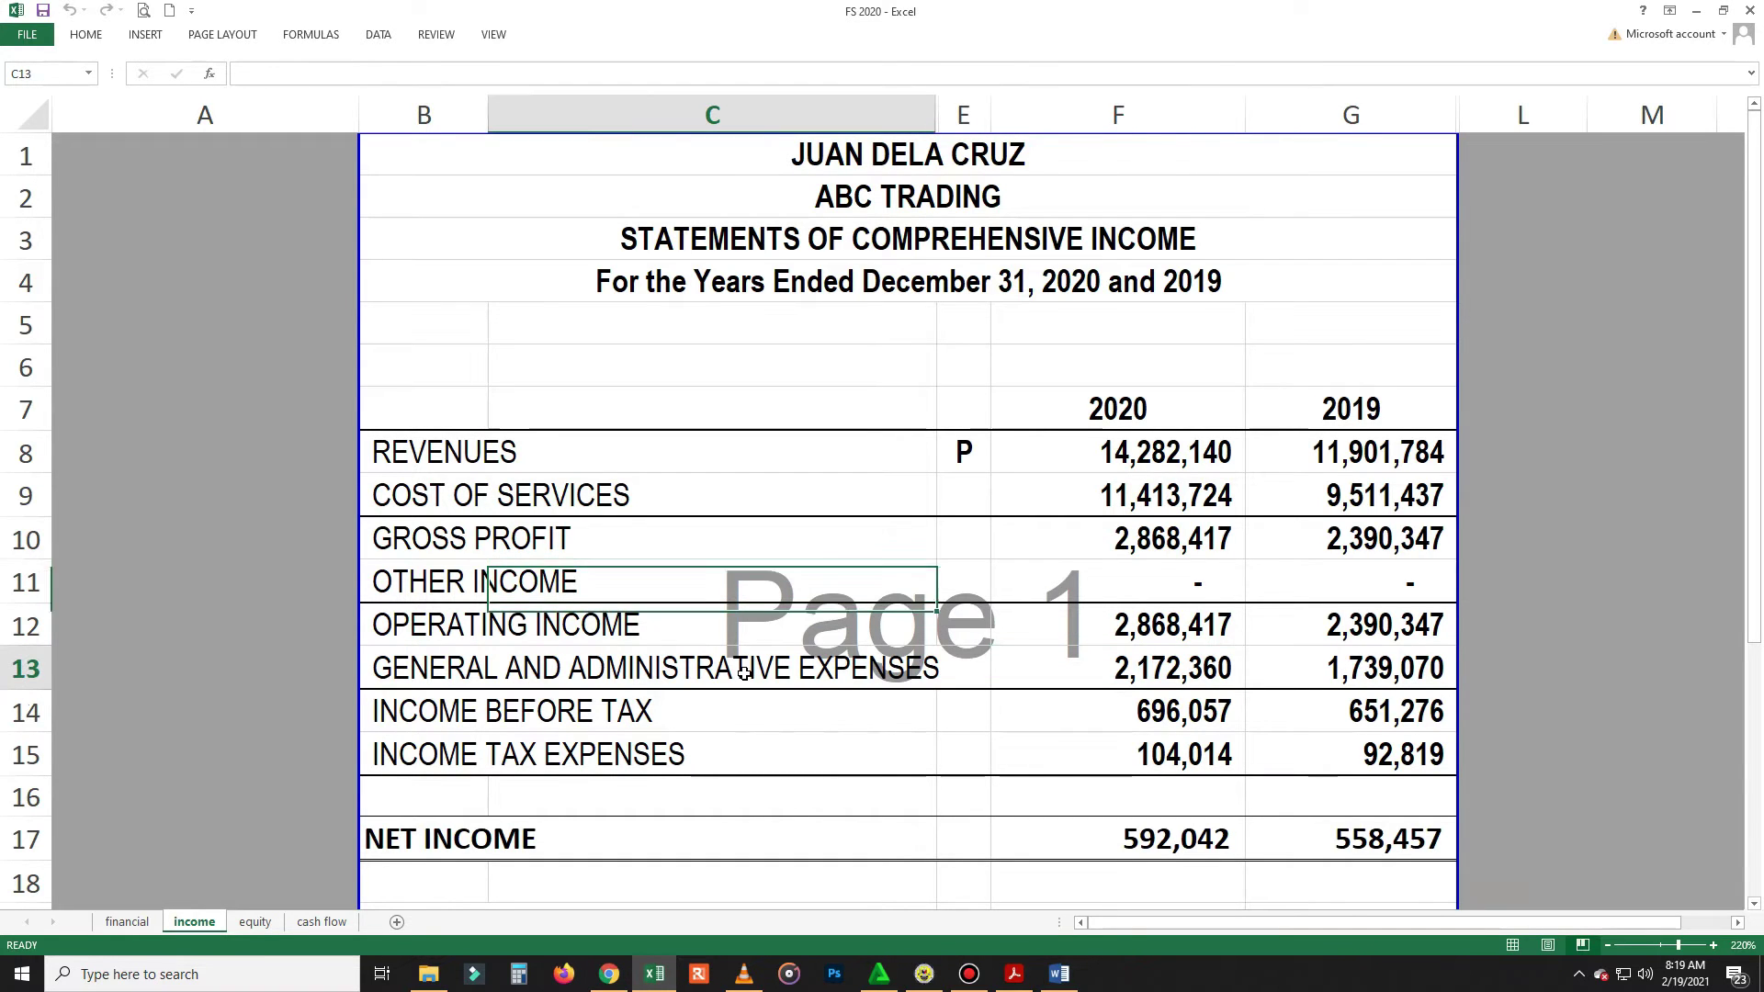
left_click(1160, 675)
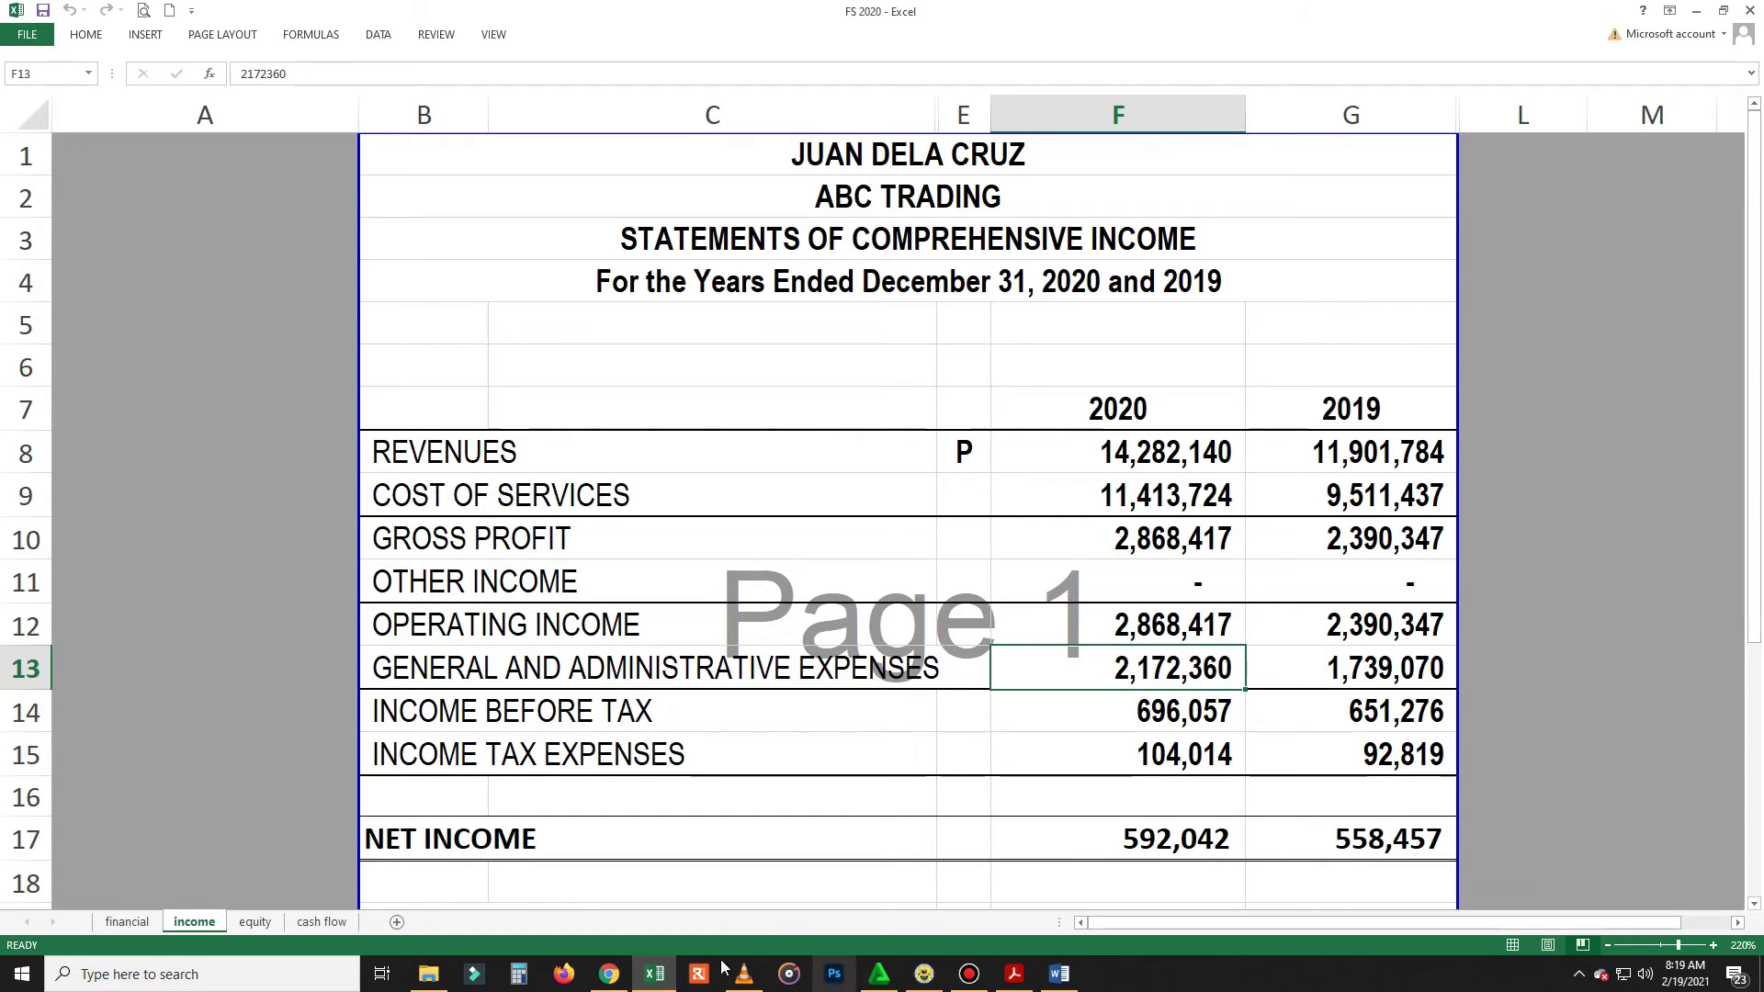
left_click(1066, 972)
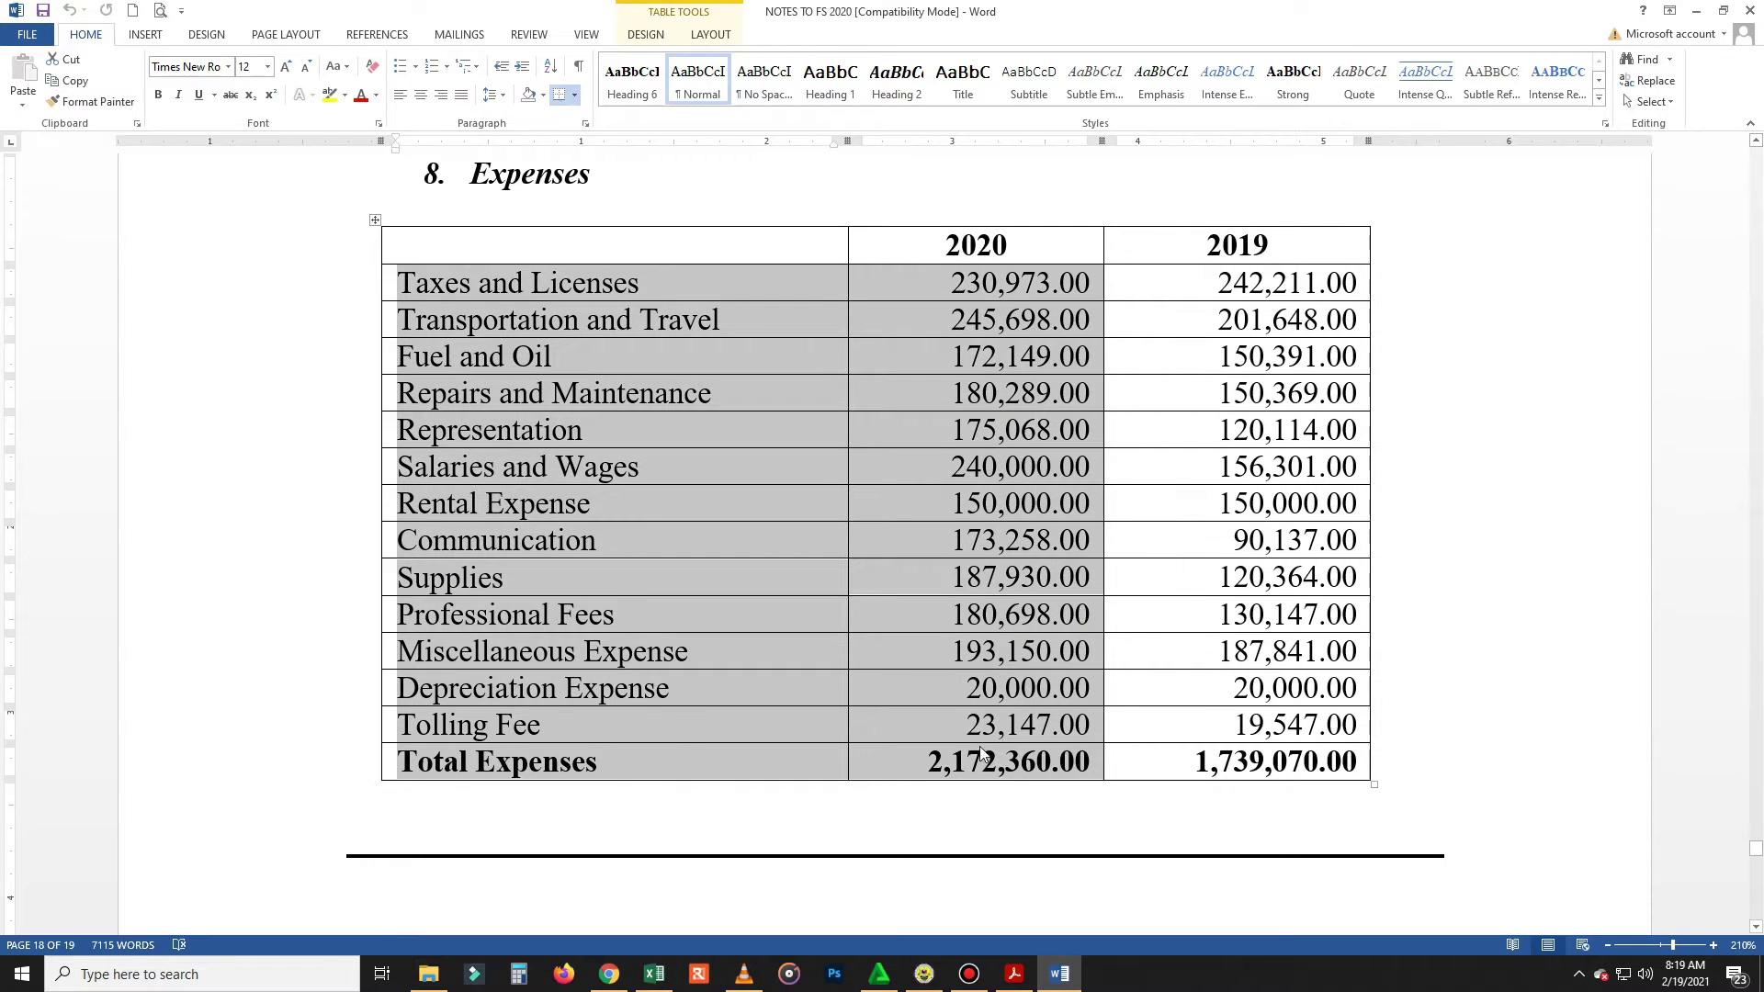
left_click(981, 762)
left_click_drag(919, 762, 1075, 787)
double_click(1066, 762)
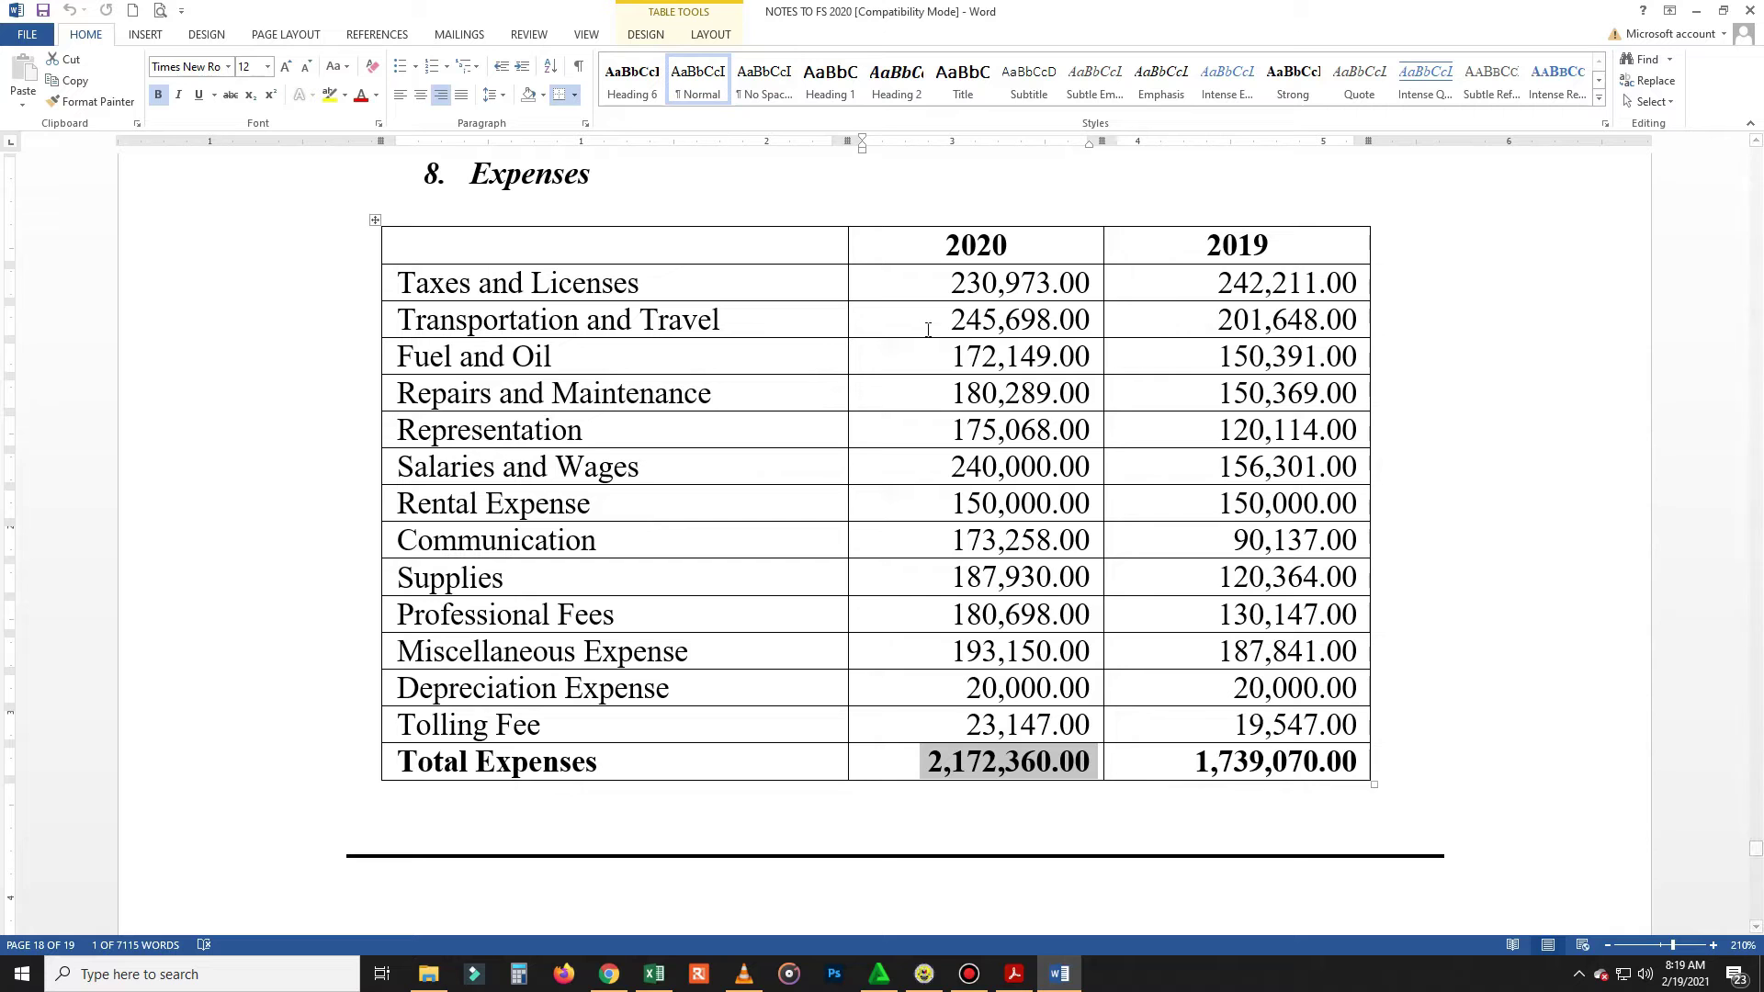
Step: Return to the tax form and set Taxes and Licenses in Schedule 4 item 15 to 230,973
key("alt+Tab")
type("230973")
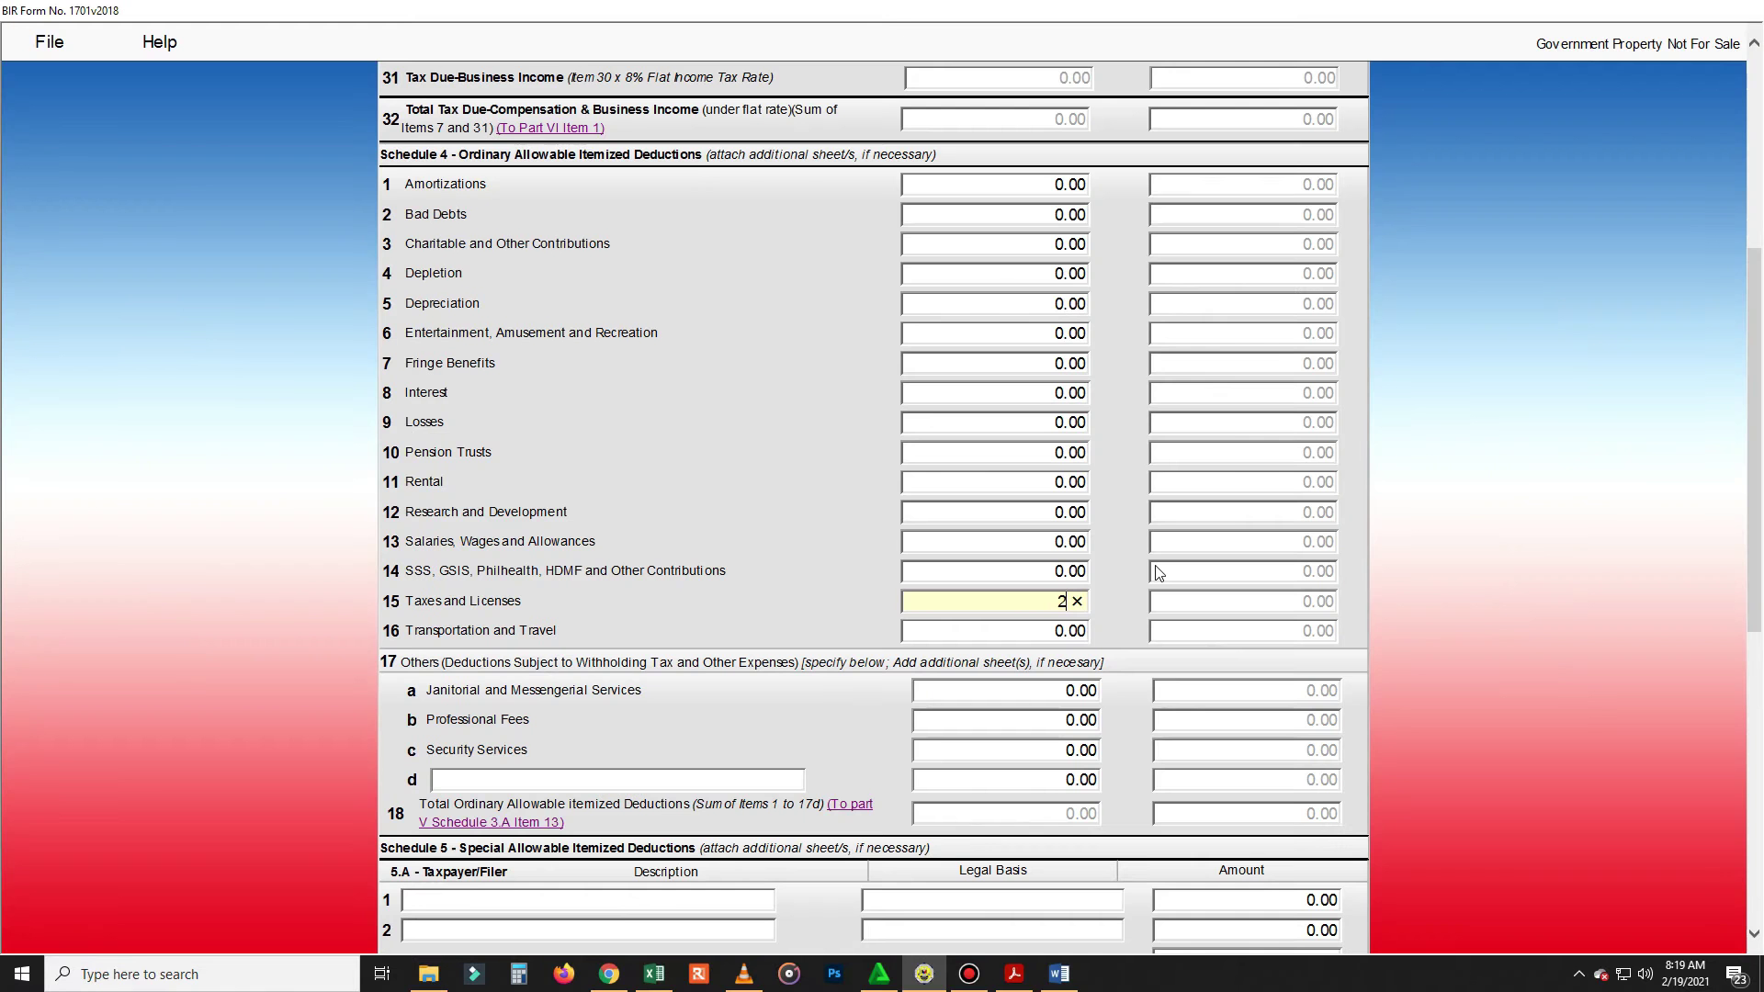
key("Tab")
Step: Check the 2020 Transportation and Travel expense in the Word notes and enter 245,698 for it in Schedule 4 item 16
key("alt+Tab")
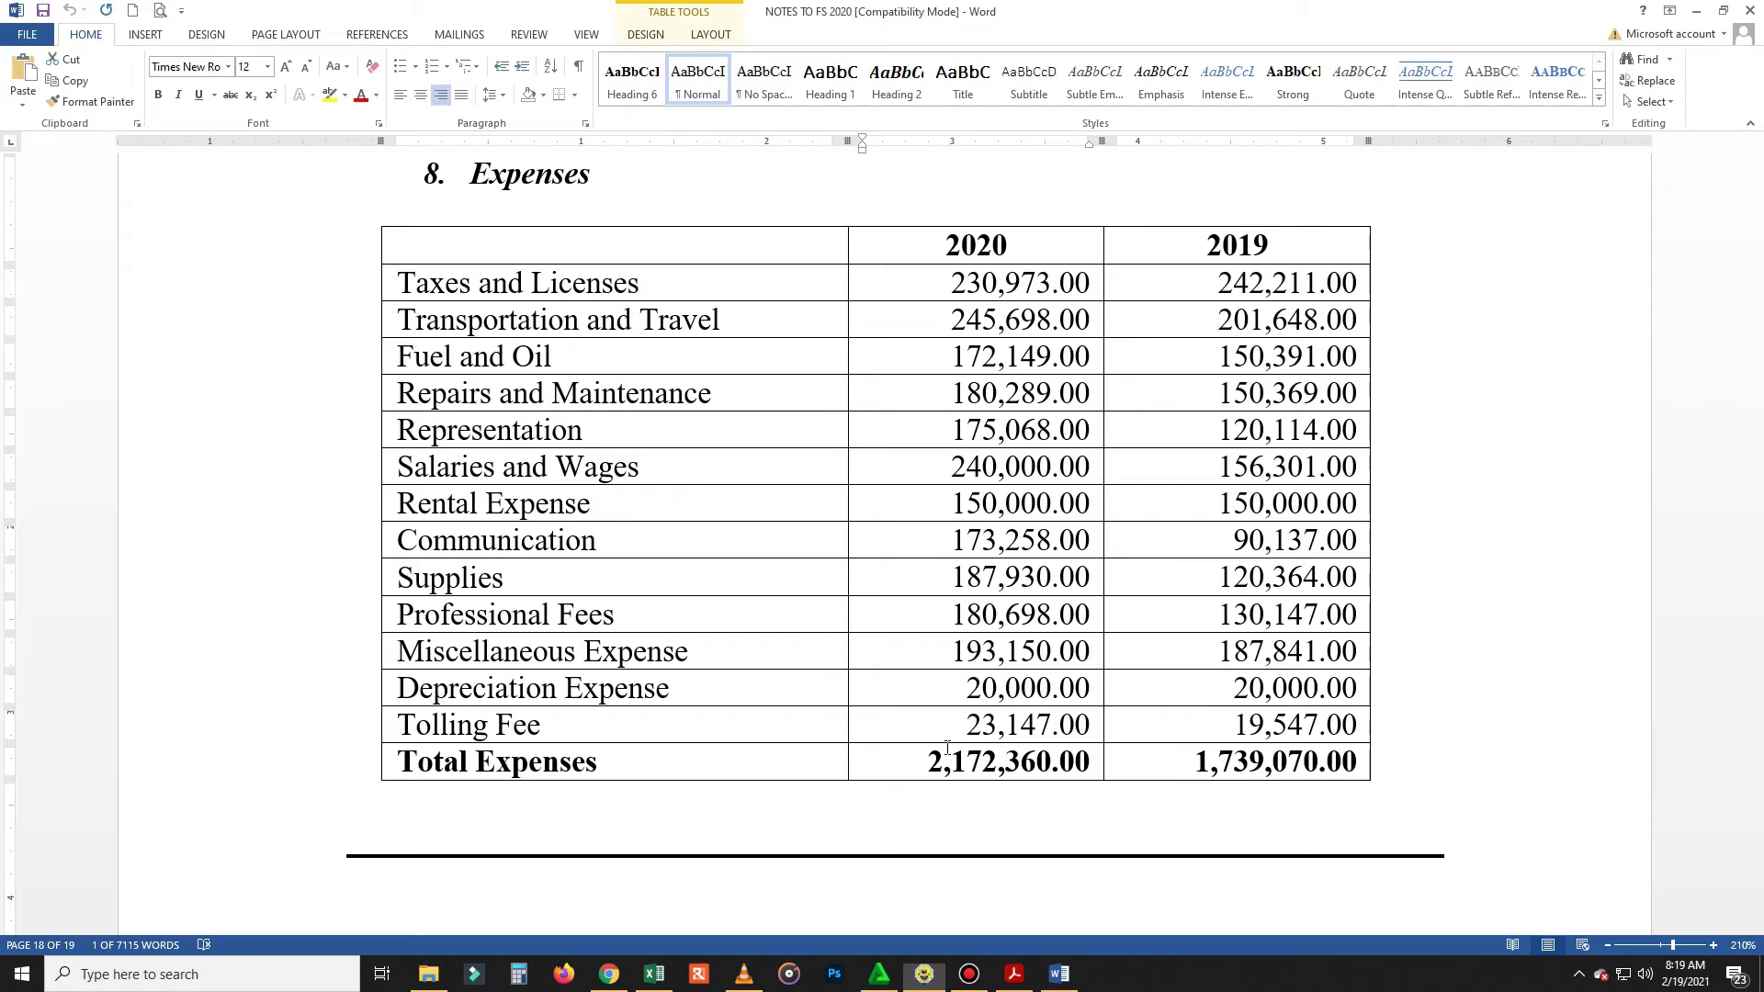
left_click_drag(951, 319, 1092, 320)
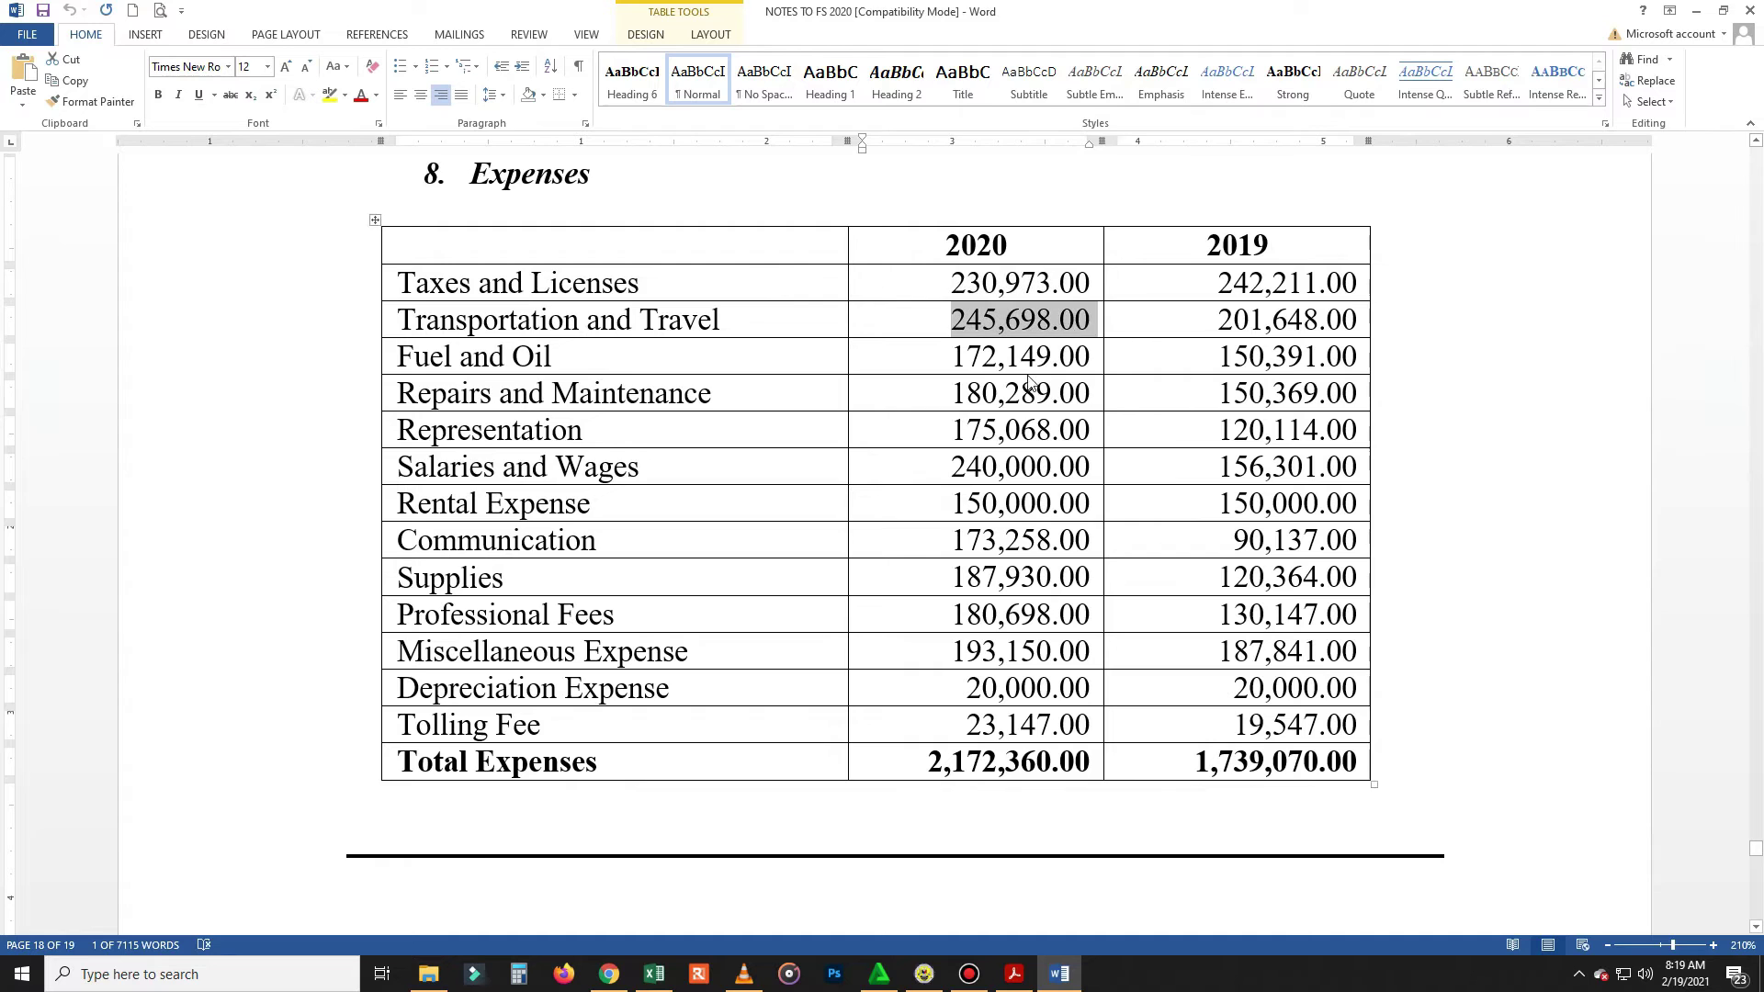
key("alt+Tab")
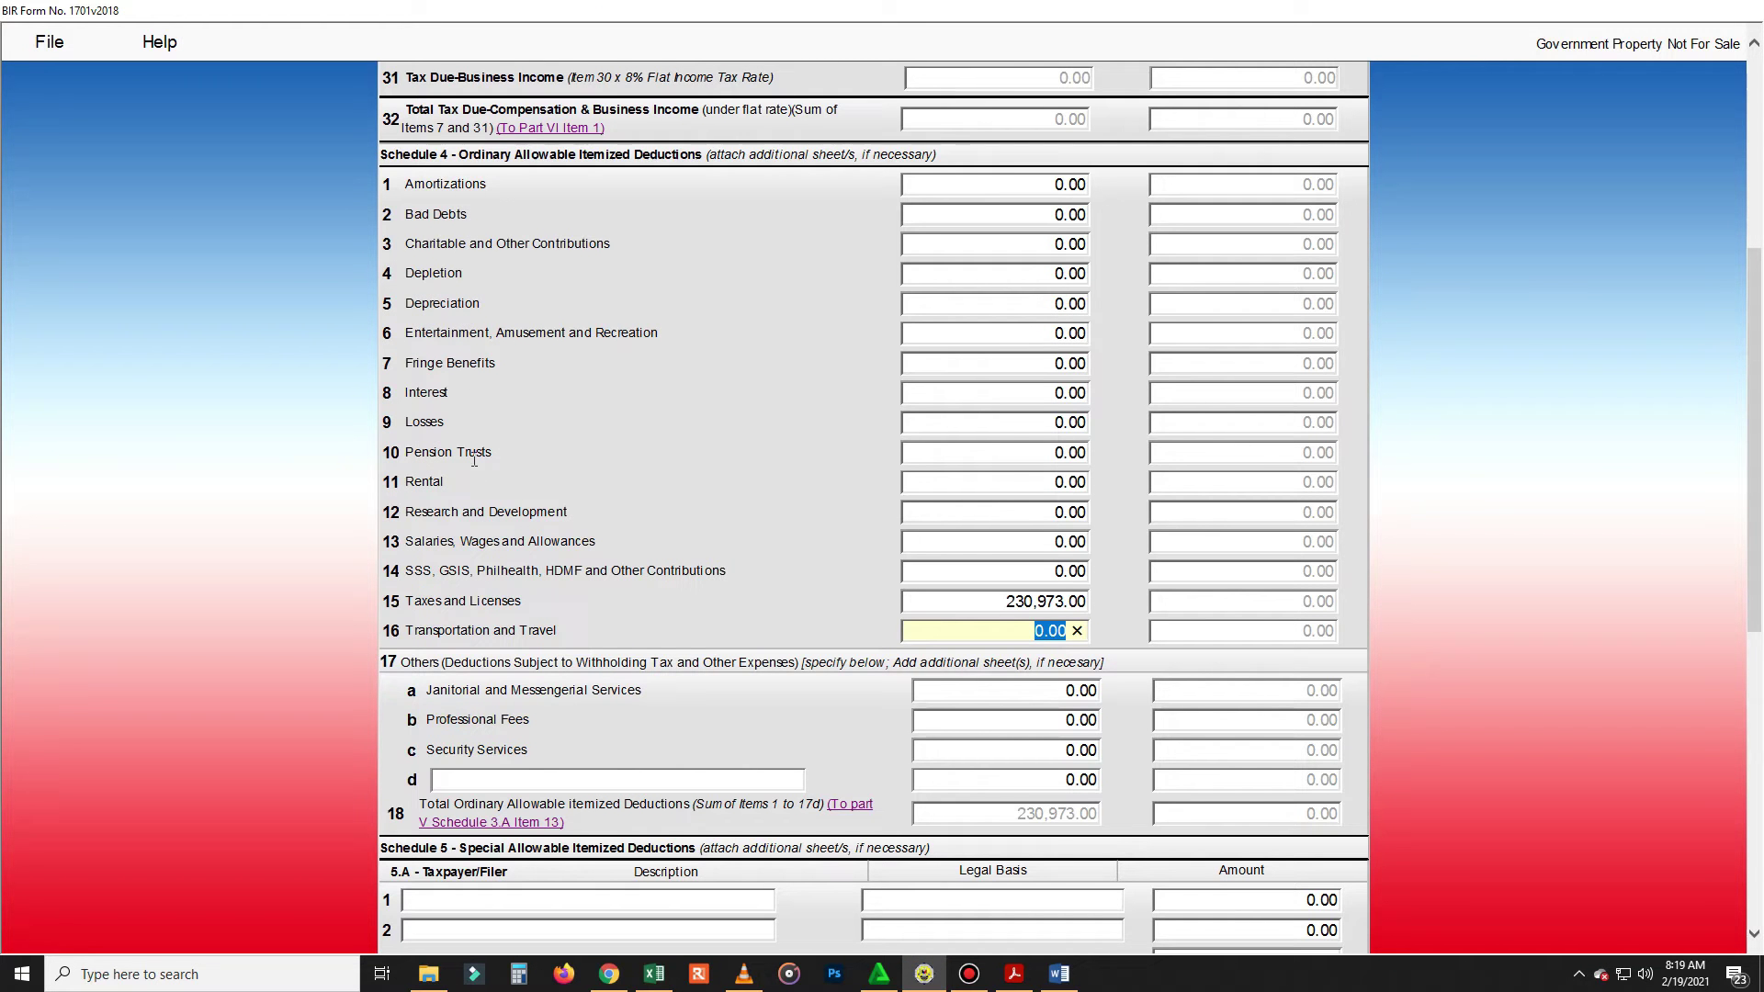
key("alt+Tab")
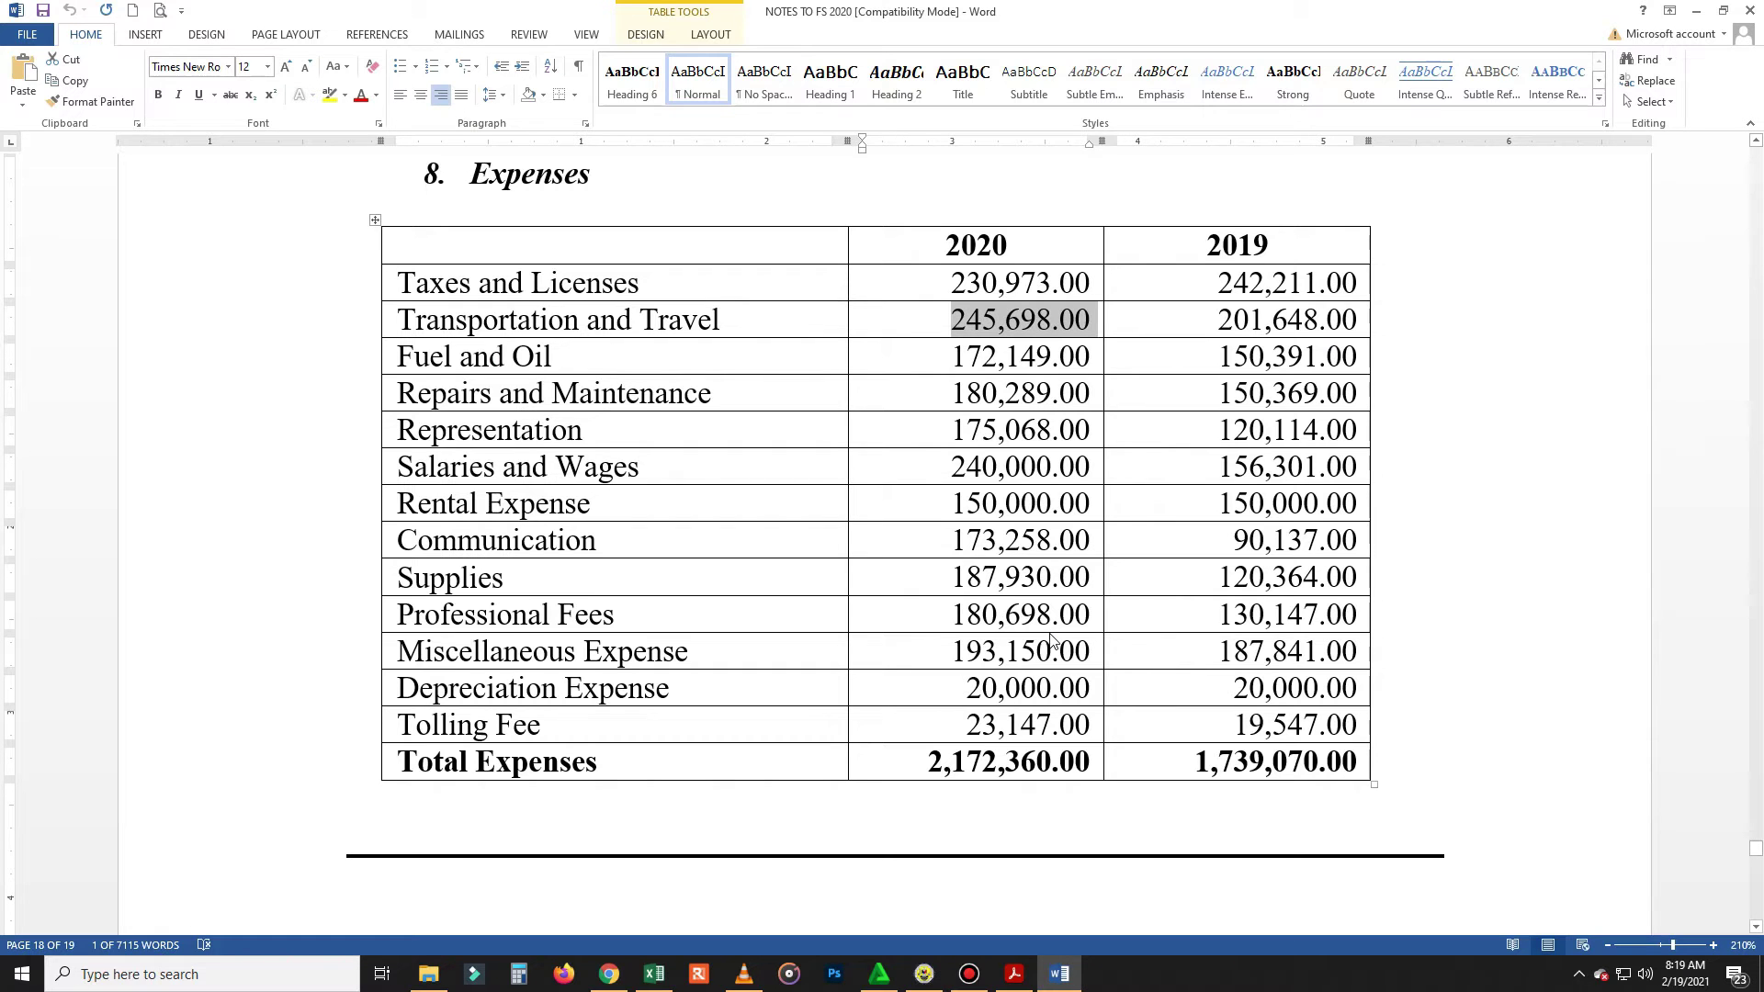
key("alt+Tab")
type("245,698")
key("Tab")
Step: Review the remaining 2020 expenses in the Word notes and describe the Schedule 4 item 17d deduction as OTHERS
key("alt+Tab")
left_click(1005, 430)
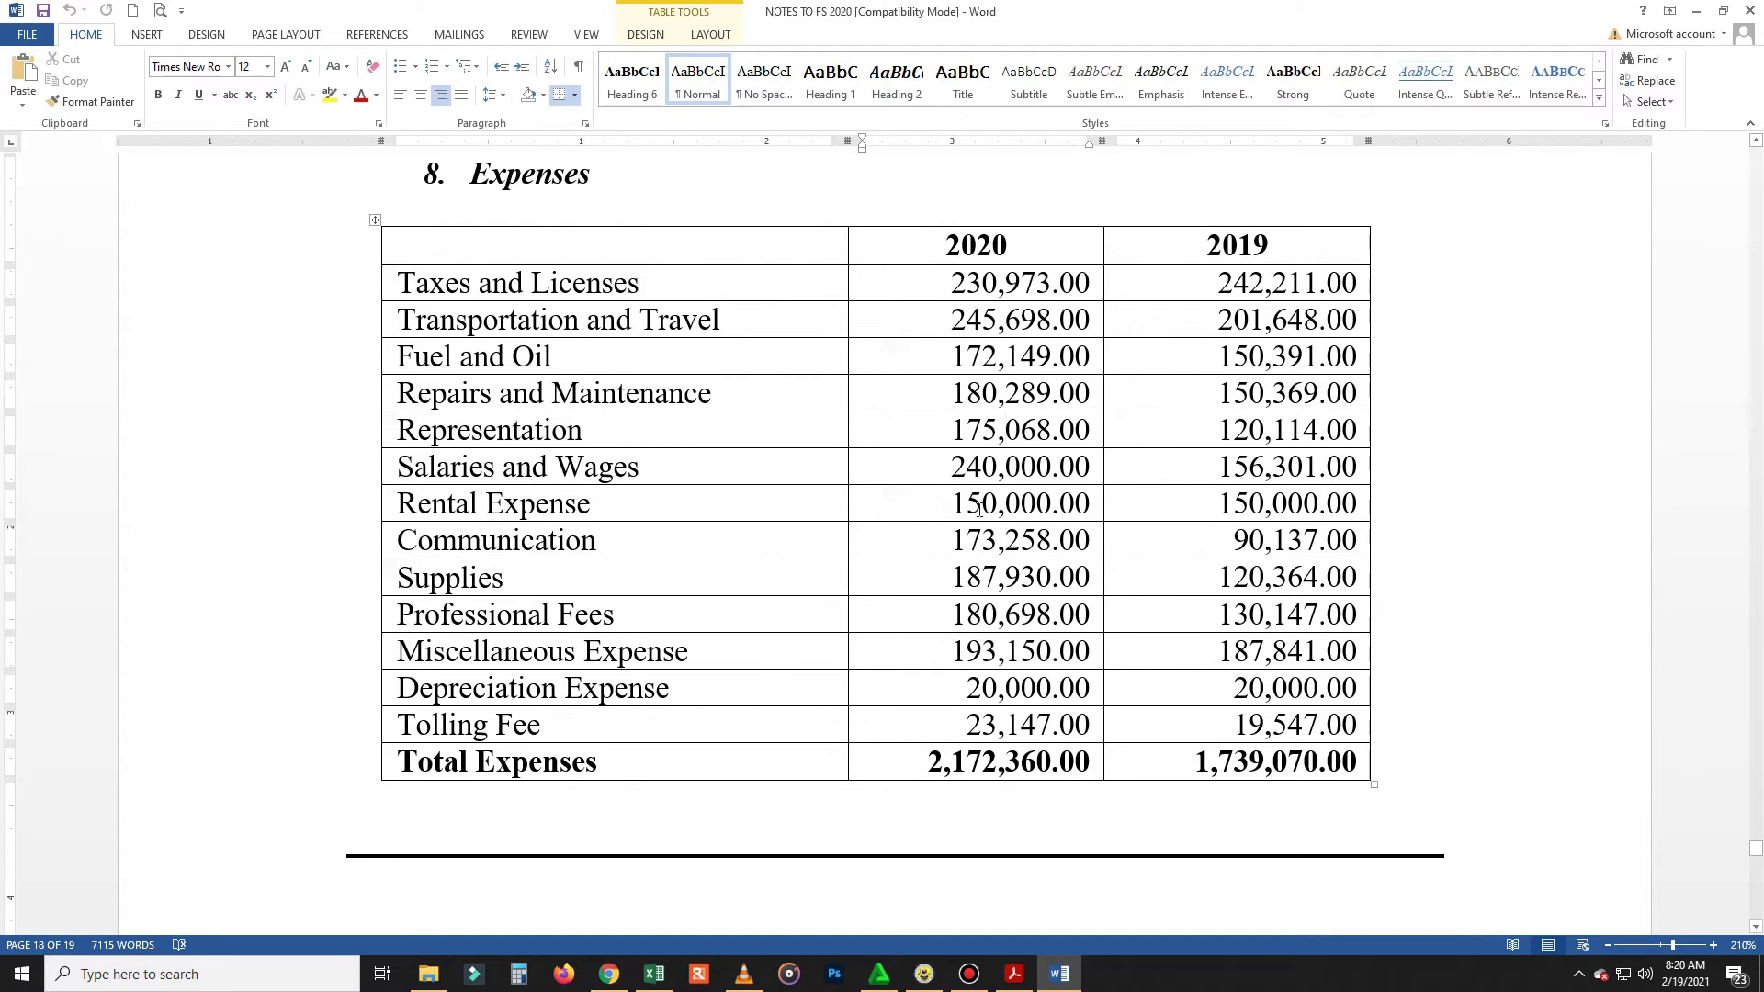
left_click(924, 974)
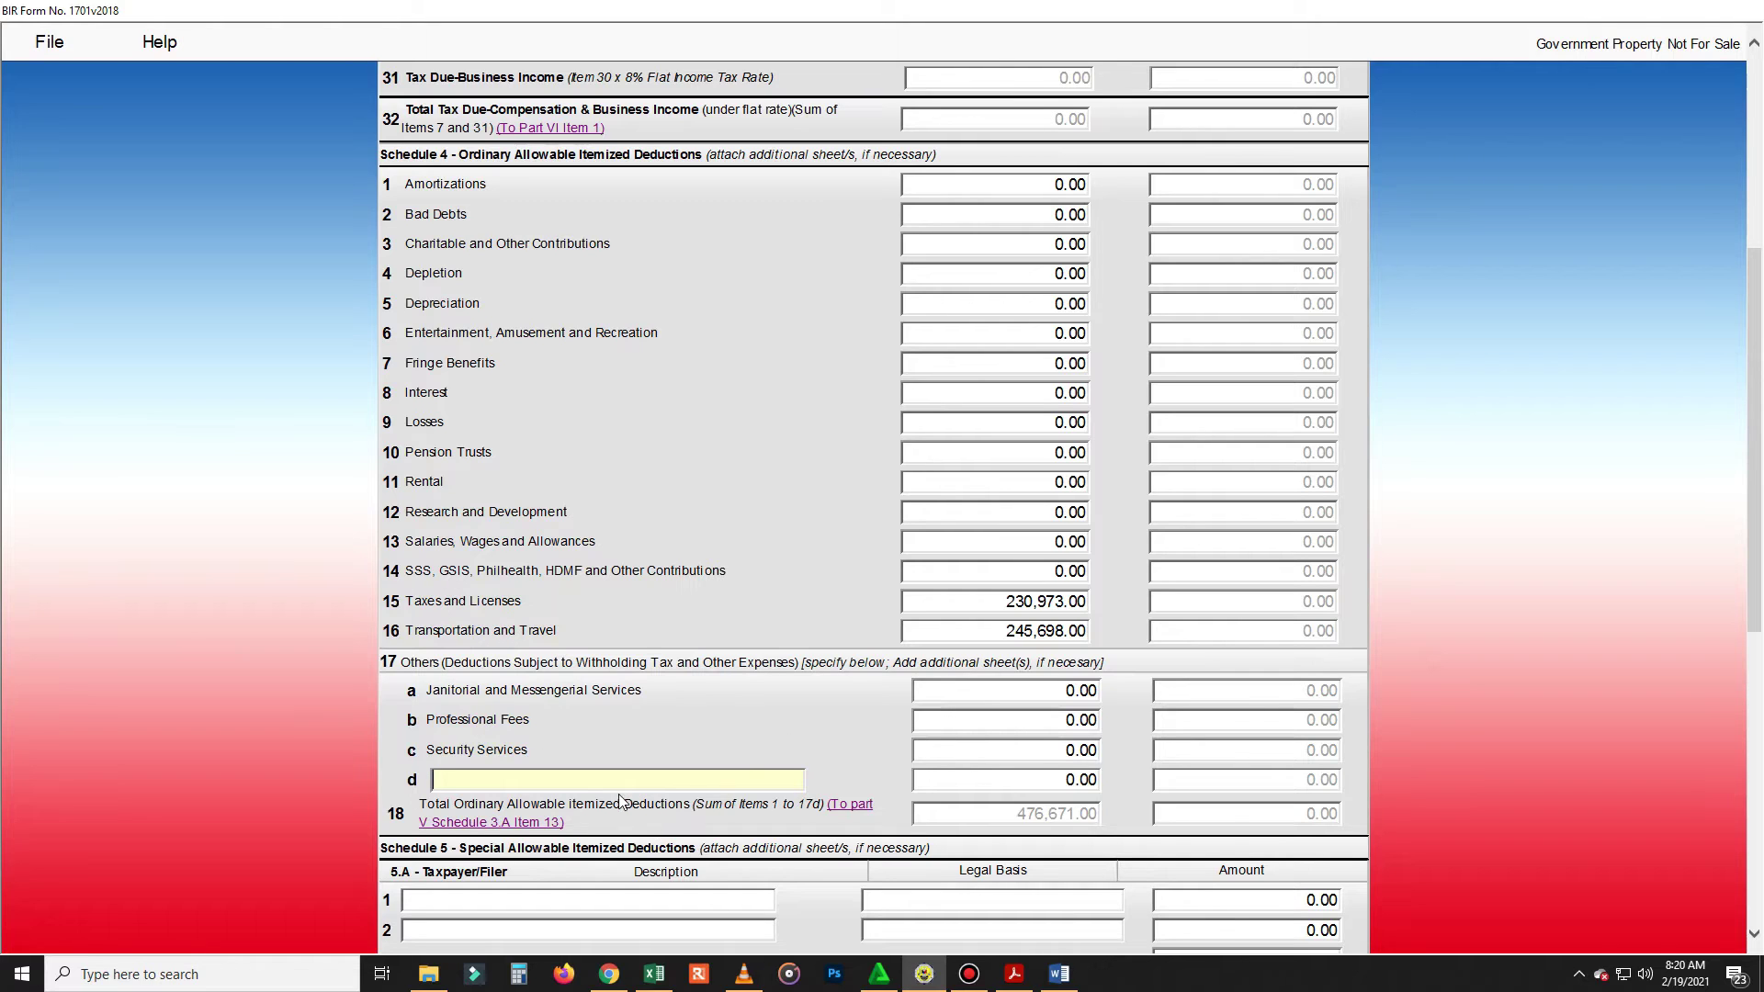
type("others")
left_click(1444, 380)
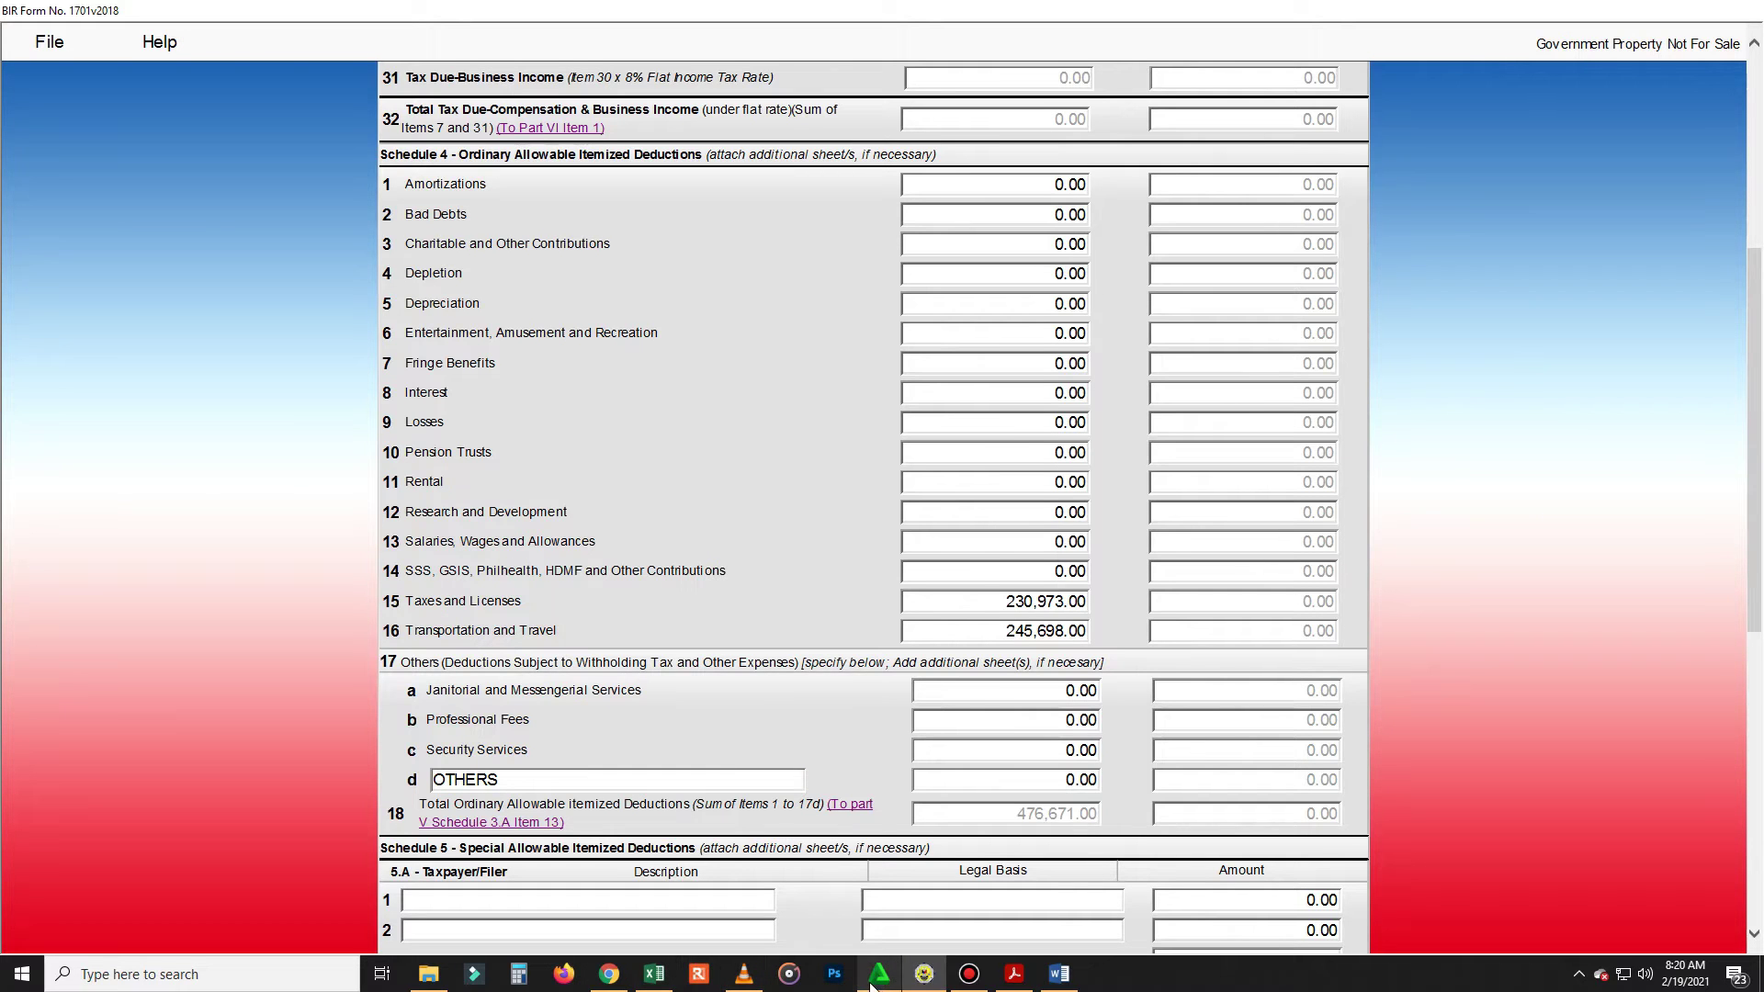
Step: Compare the remaining expenses listed in the Word notes with the Schedule 4 deduction items on the tax form
left_click(654, 974)
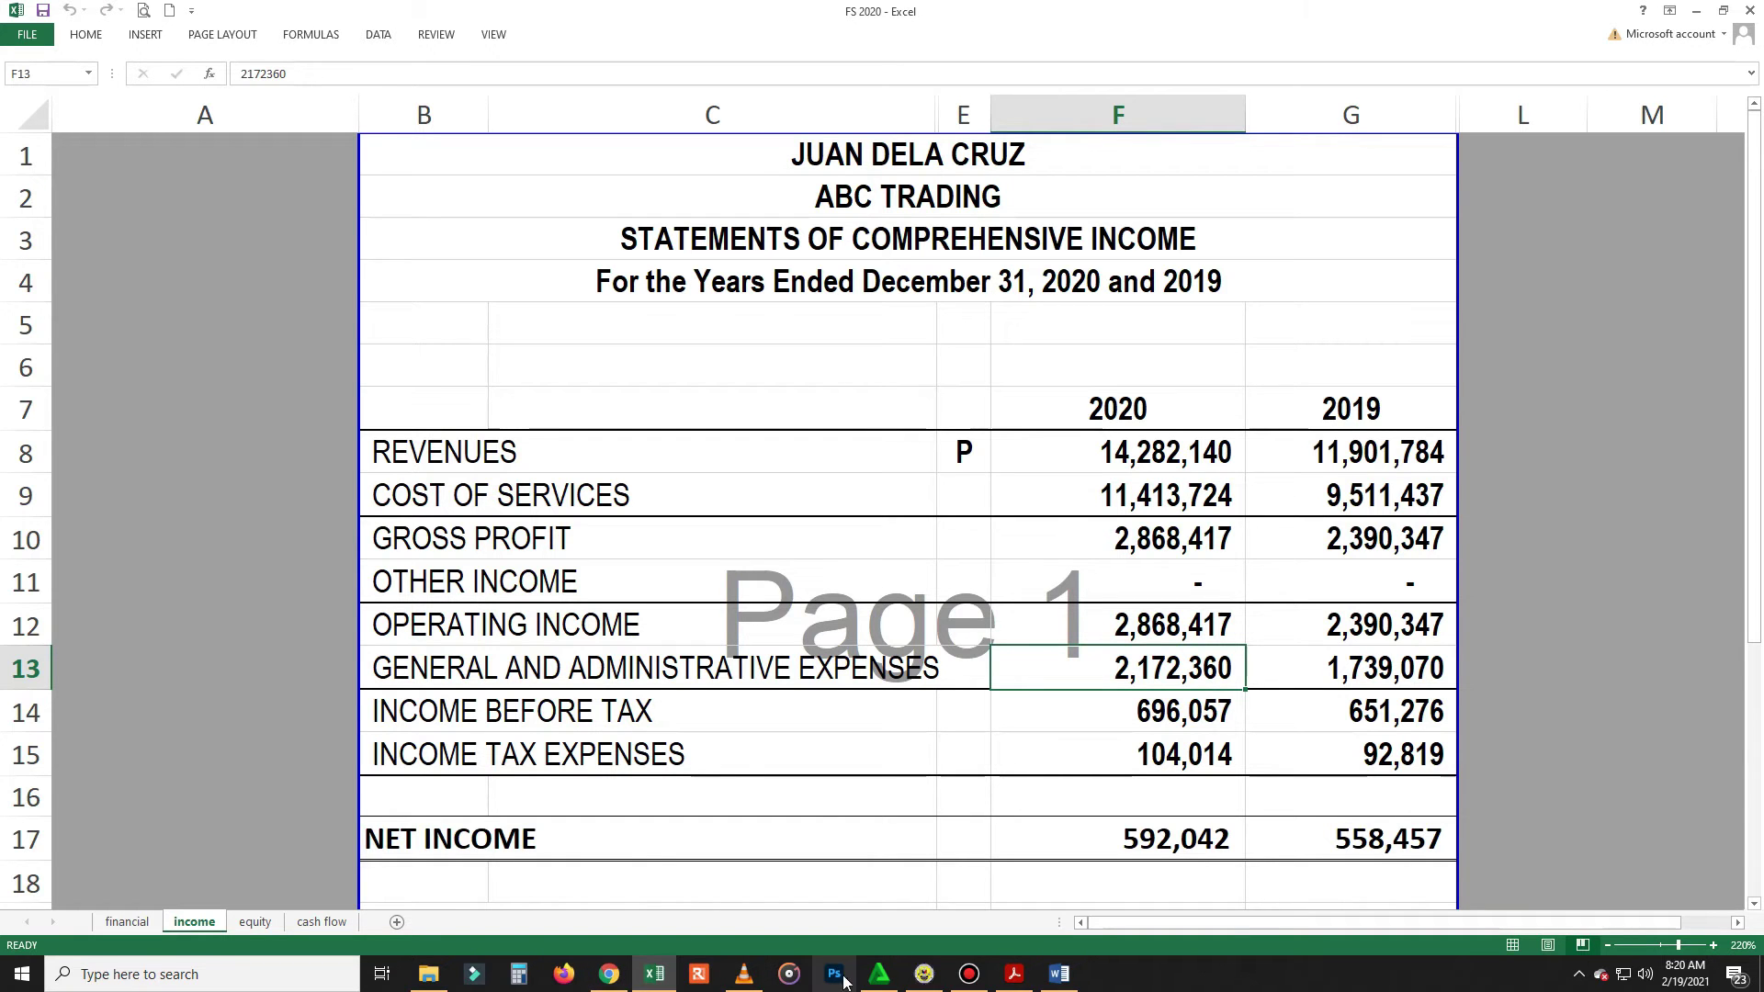
left_click(1060, 974)
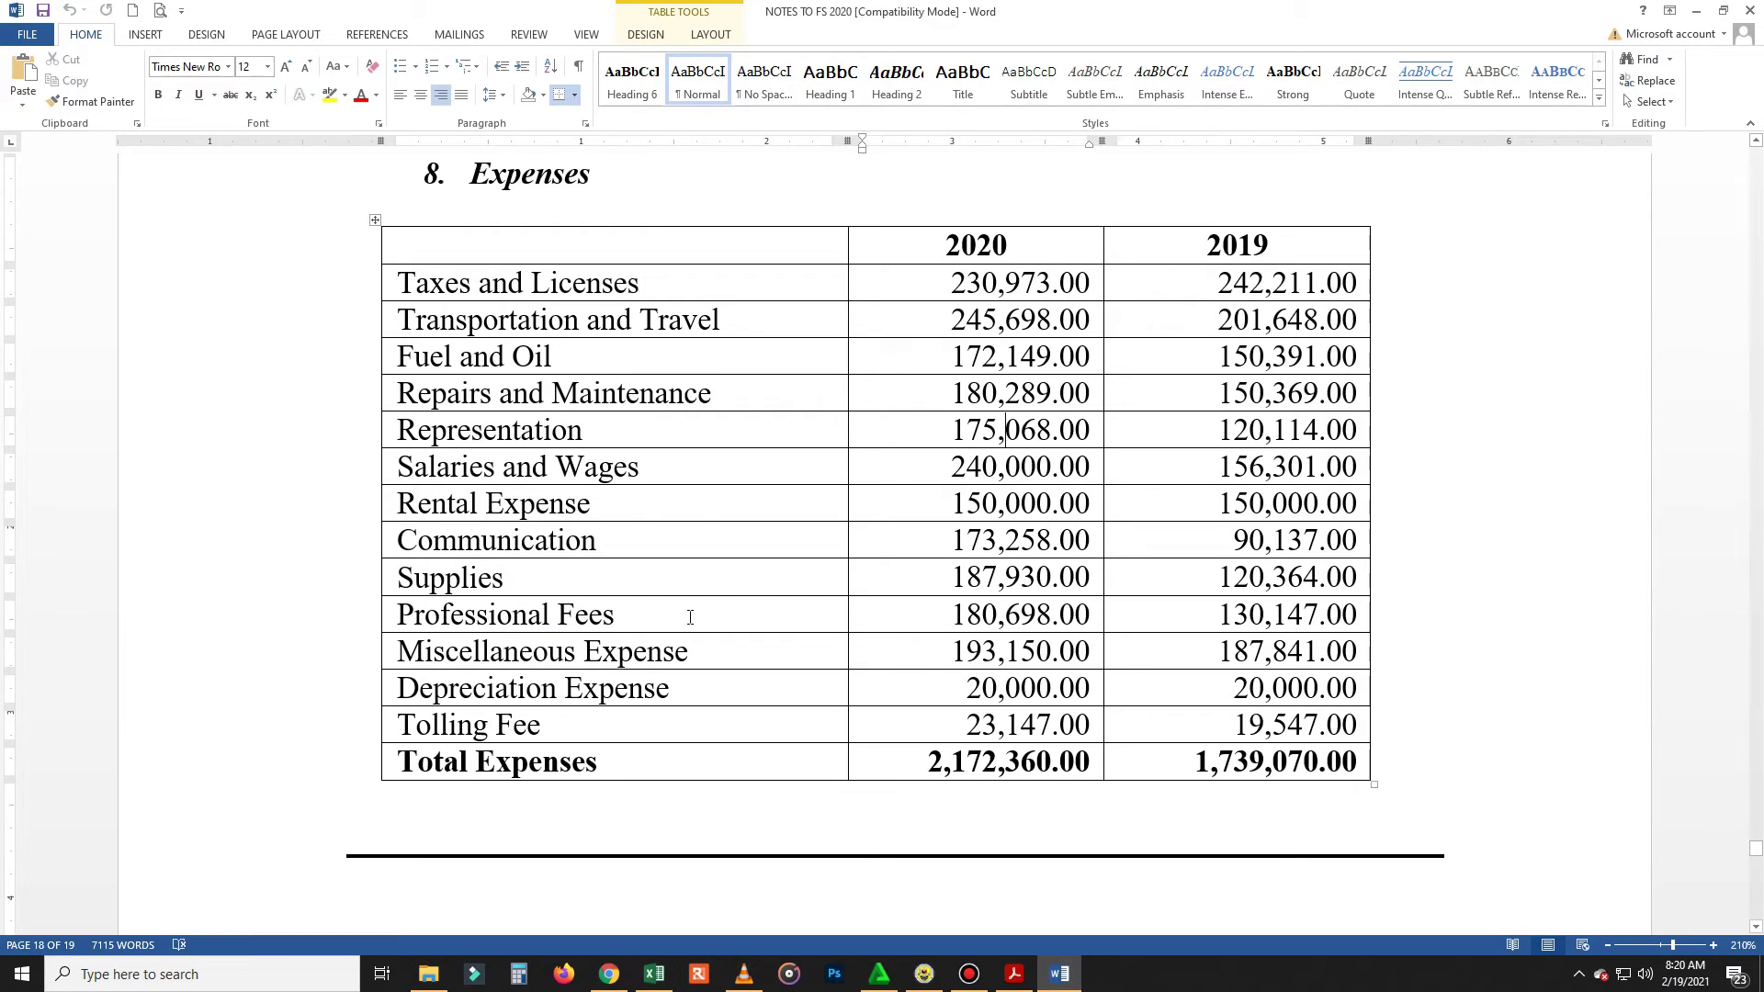
left_click_drag(667, 391, 642, 643)
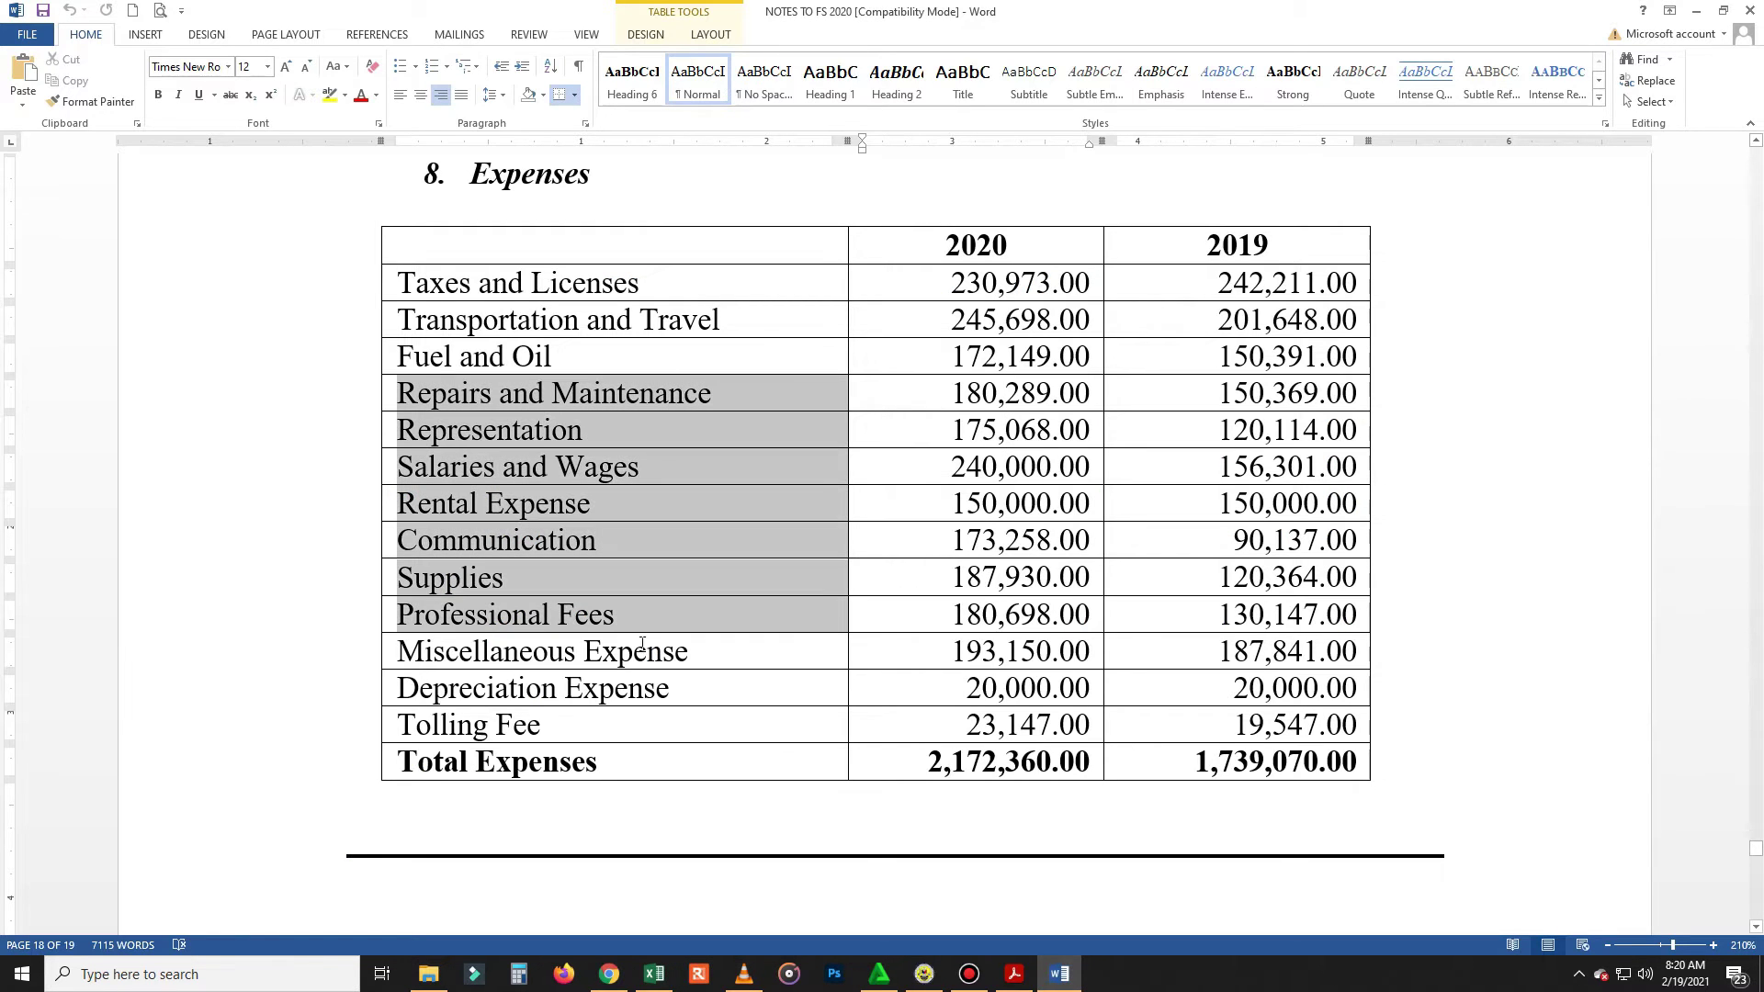
left_click(924, 974)
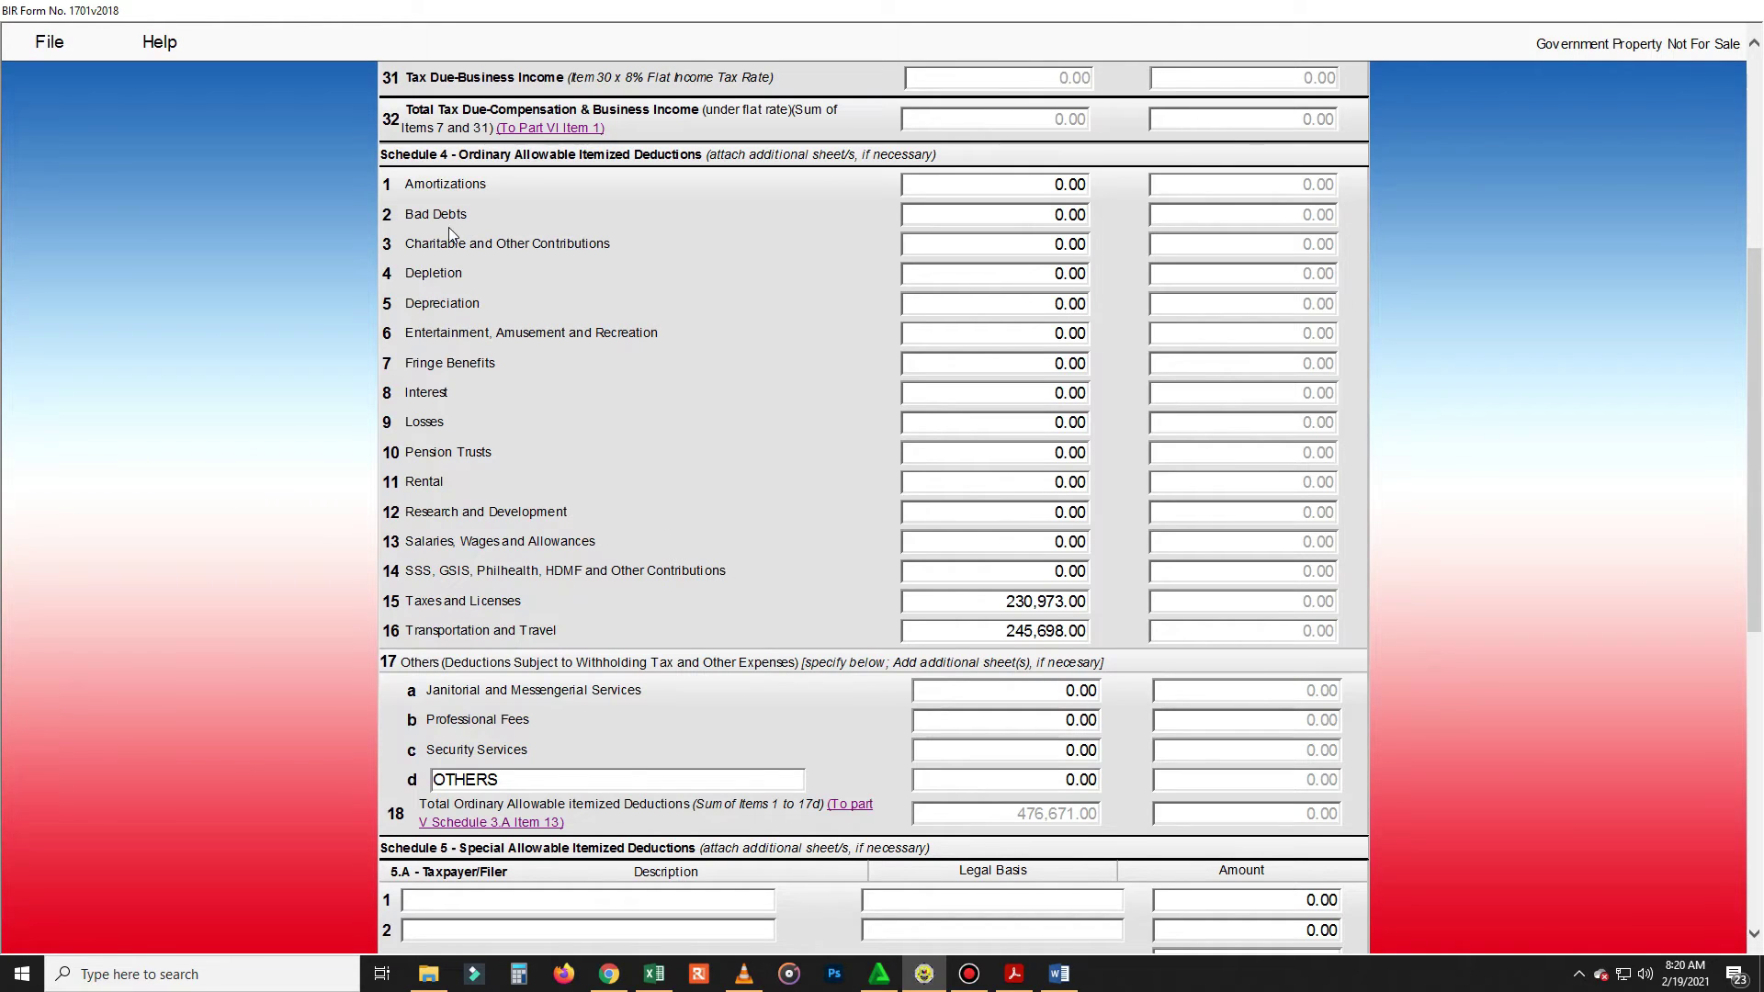
left_click(654, 974)
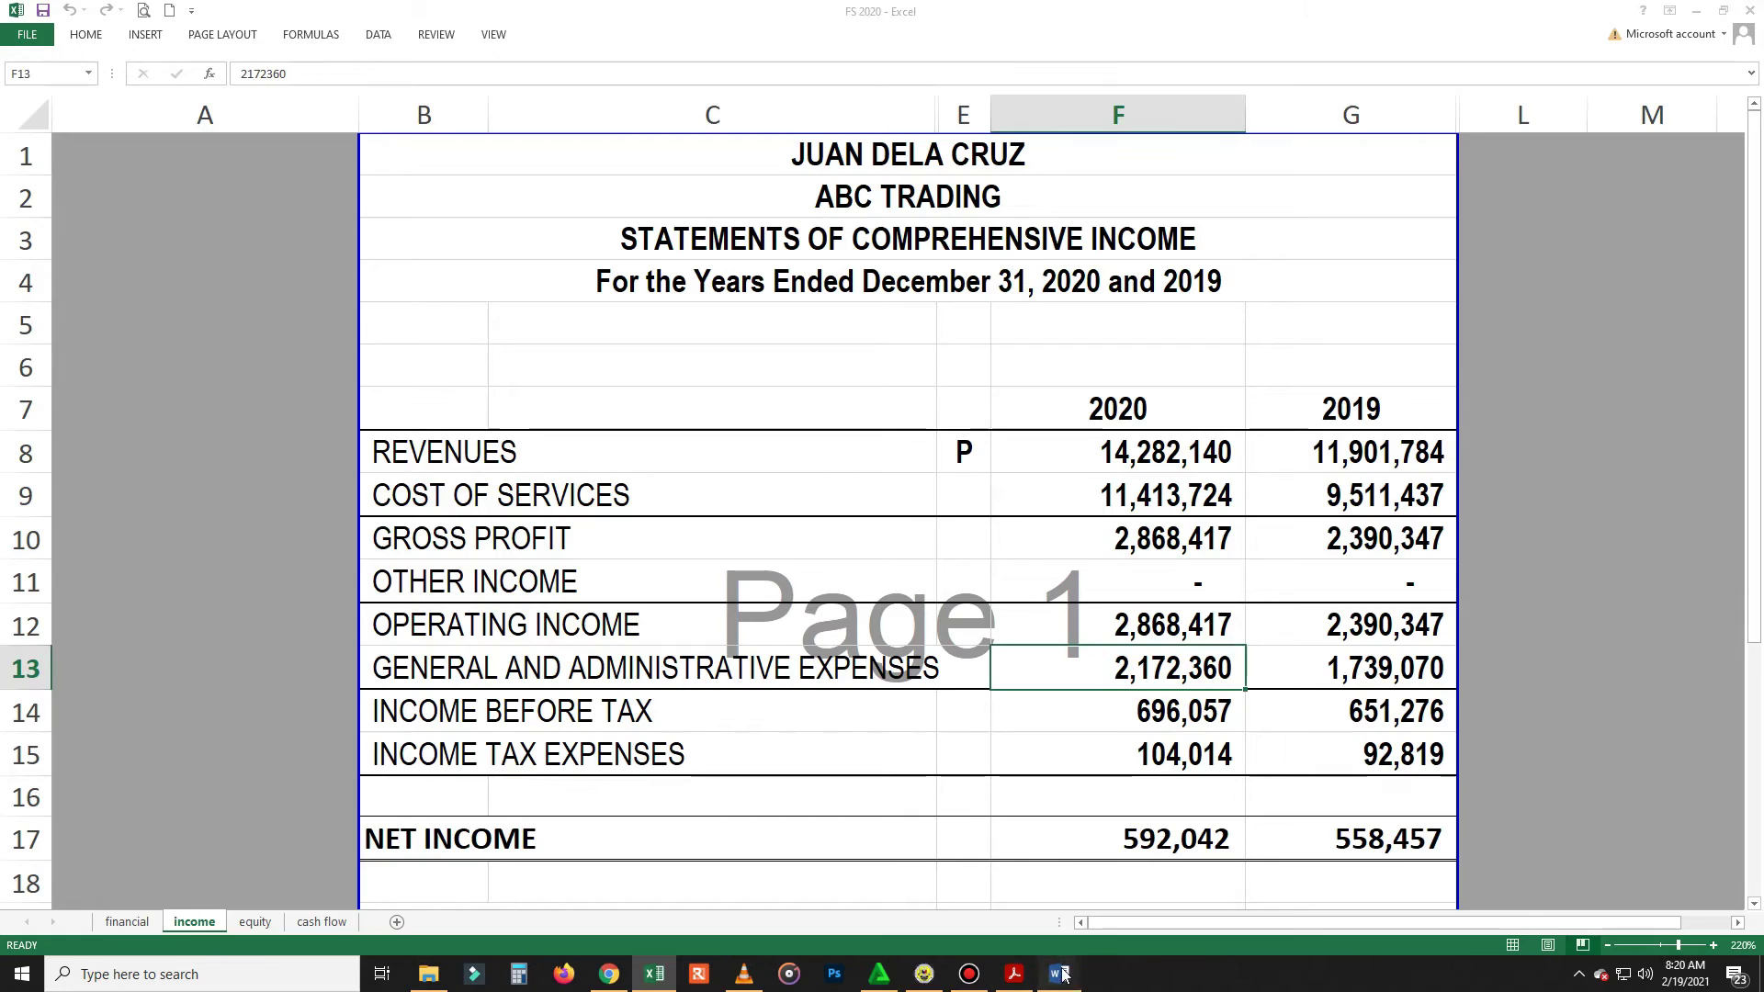
Step: Check Schedule 4 for Fuel and Oil, and copy its 2020 row of 172,149.00 from the Word notes into Excel row 48
left_click(1058, 974)
left_click_drag(548, 364, 397, 358)
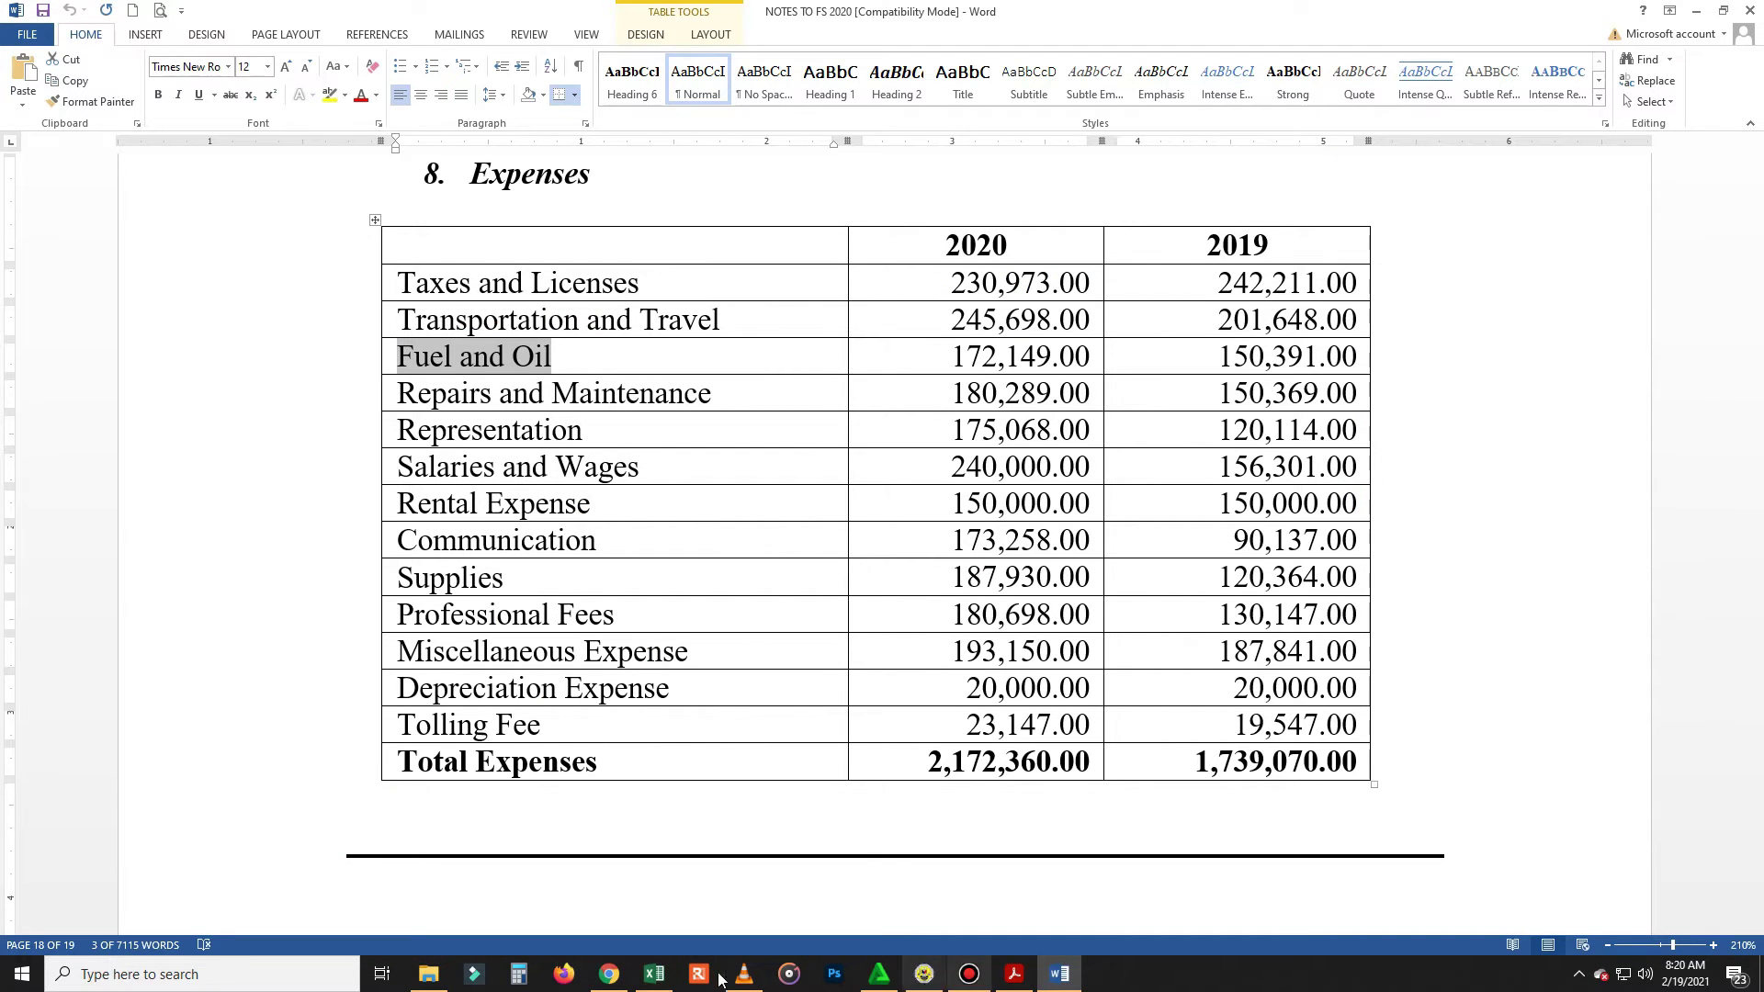
left_click(925, 974)
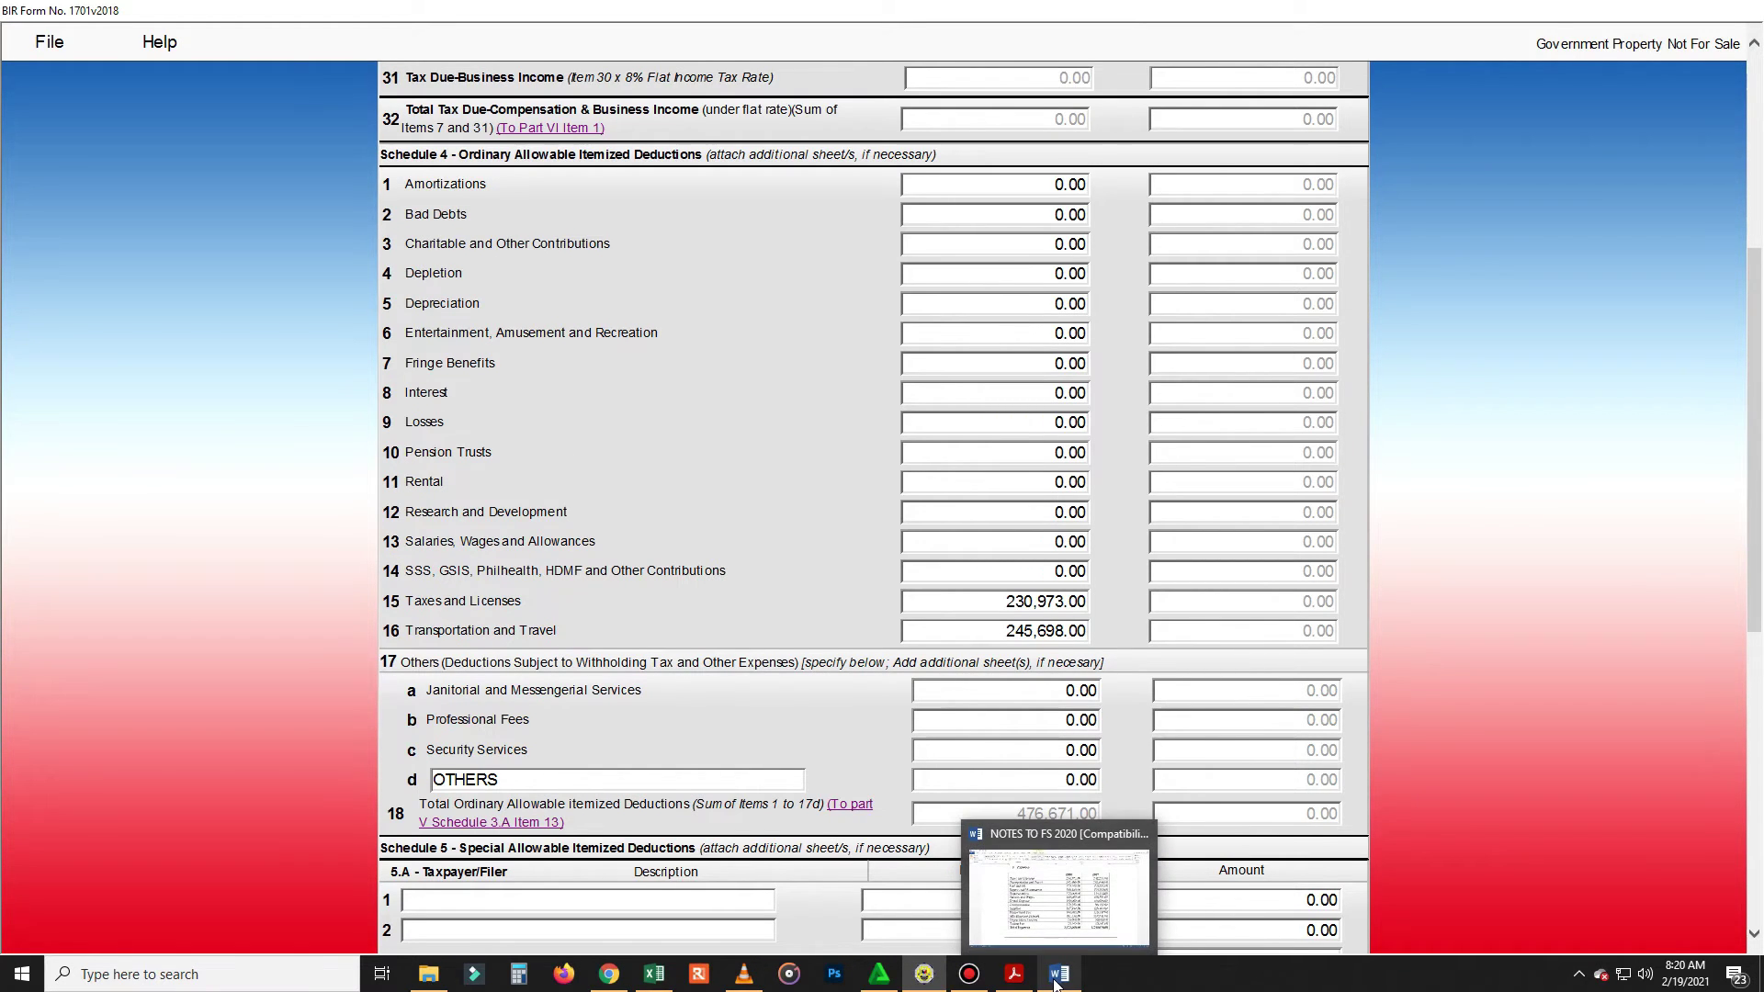
left_click(654, 974)
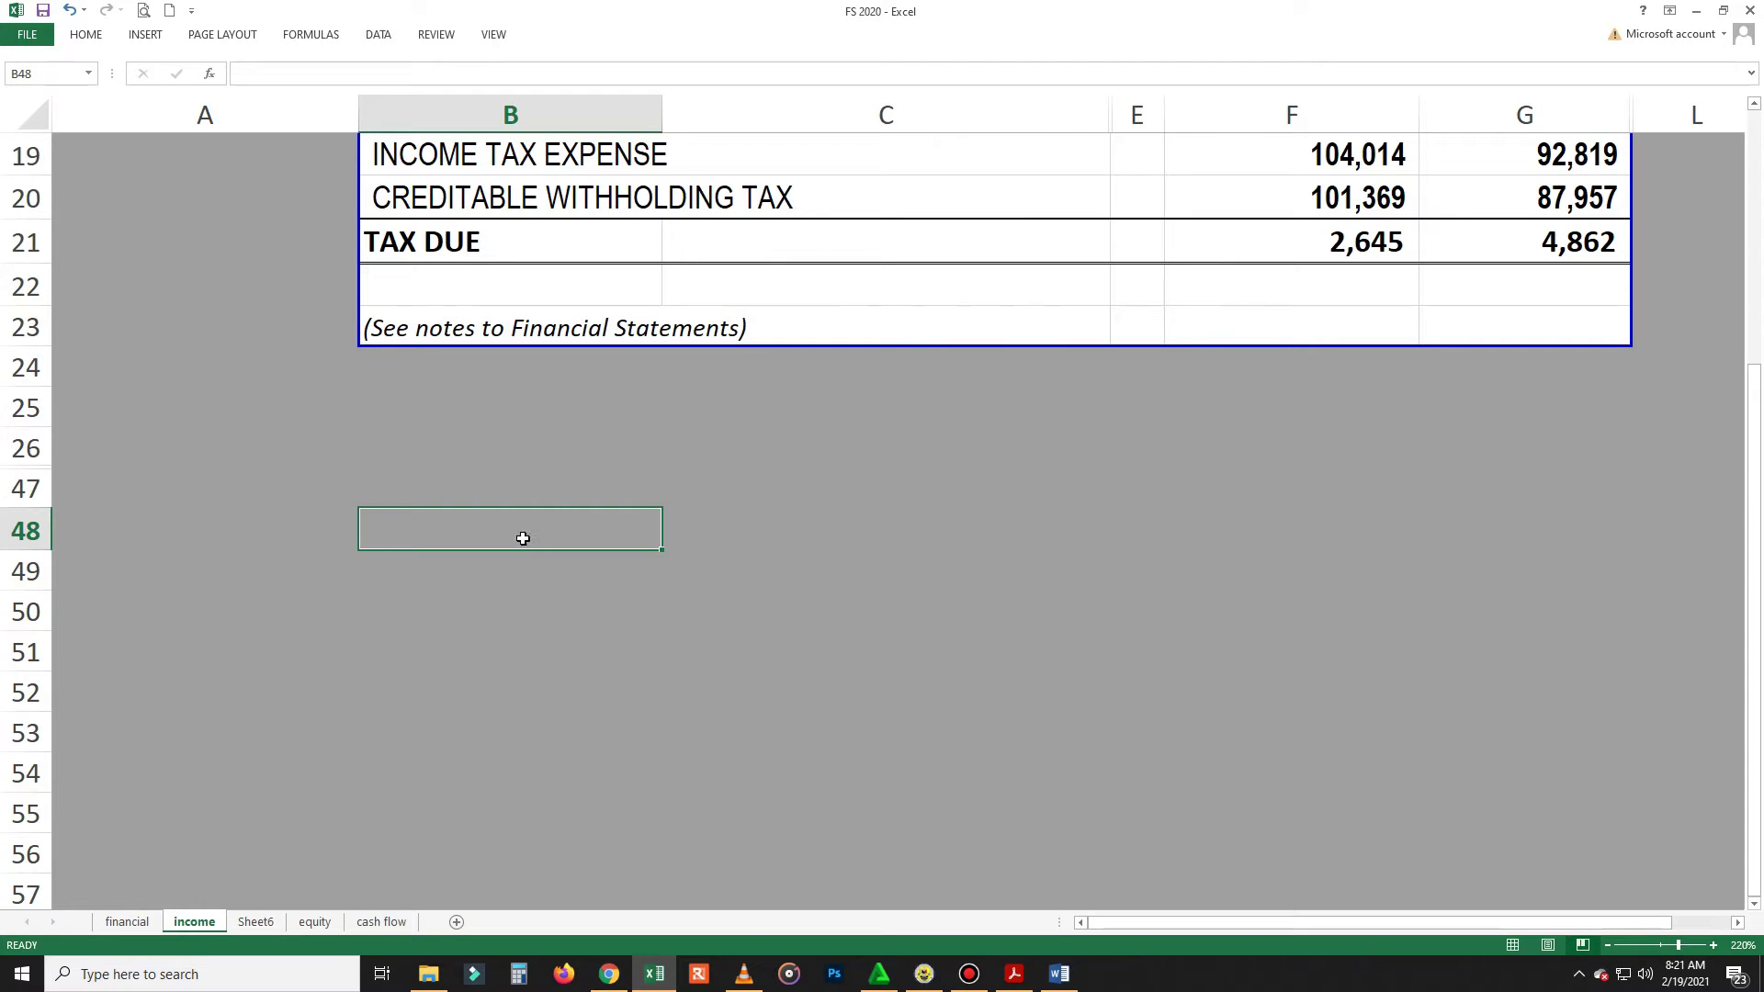
left_click(862, 596)
left_click(567, 526)
type("Fuel and Oil\t172,149.00")
left_click(945, 598)
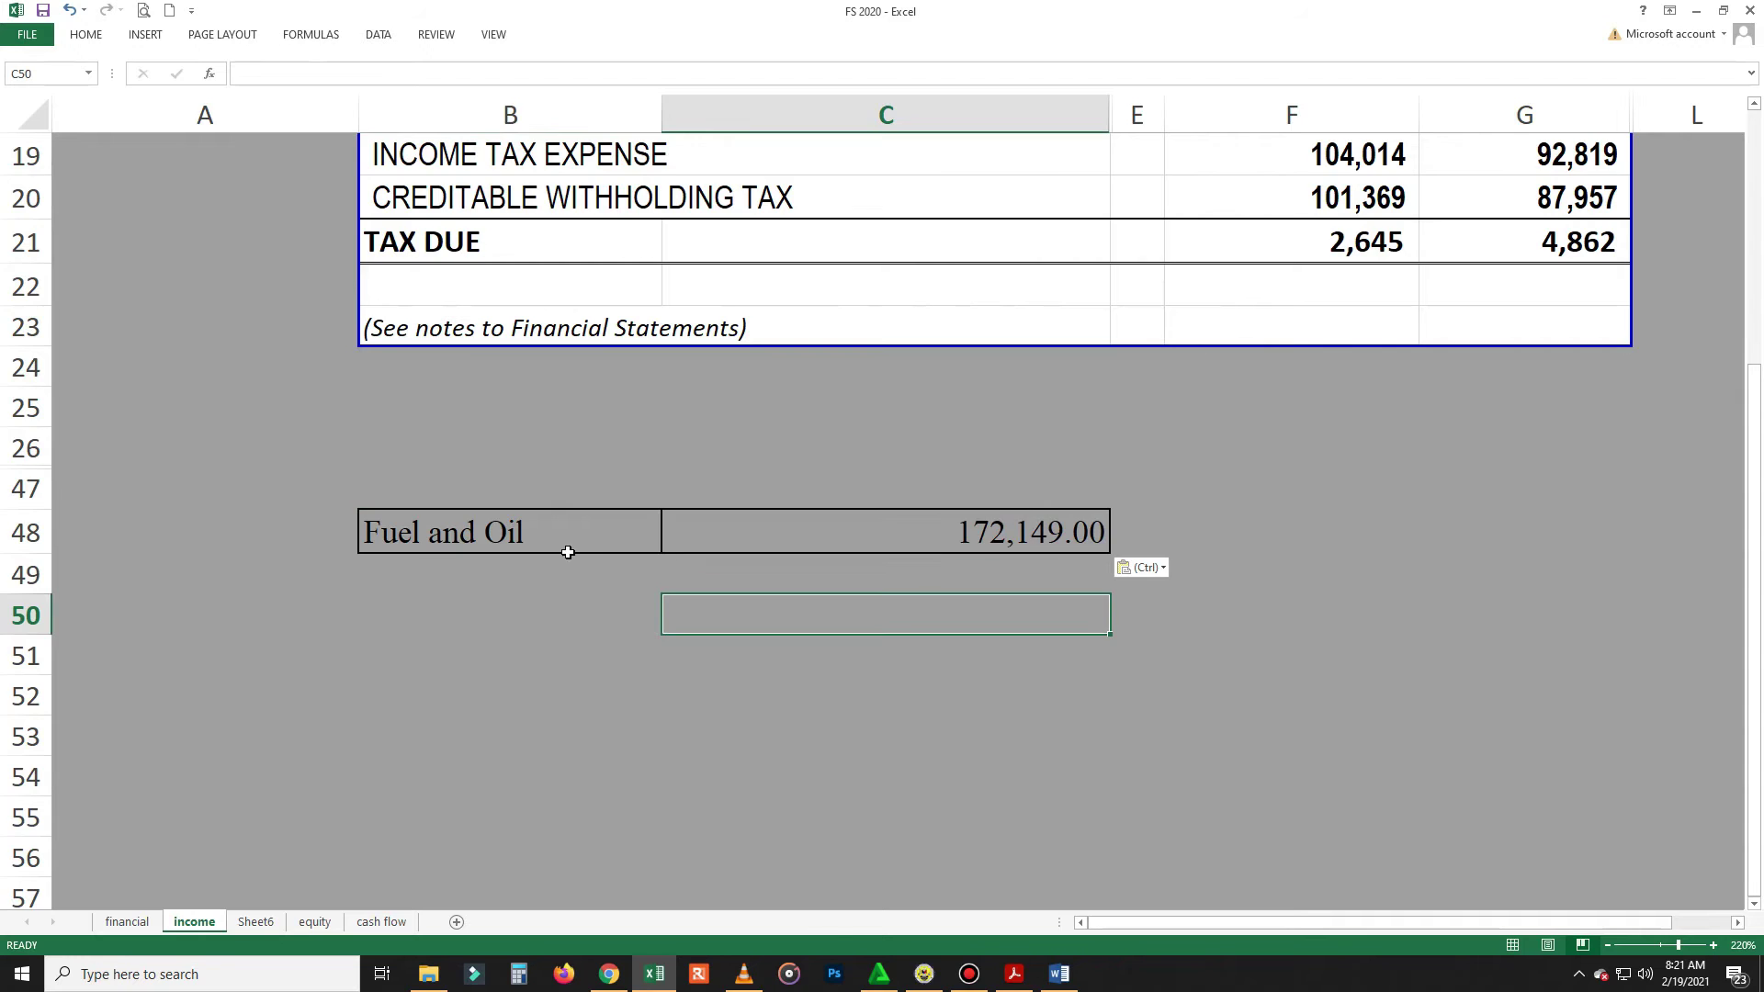
left_click(551, 579)
Step: Check the Repairs and Maintenance expense in the Word notes against the Schedule 4 items on the tax form
key("alt+Tab")
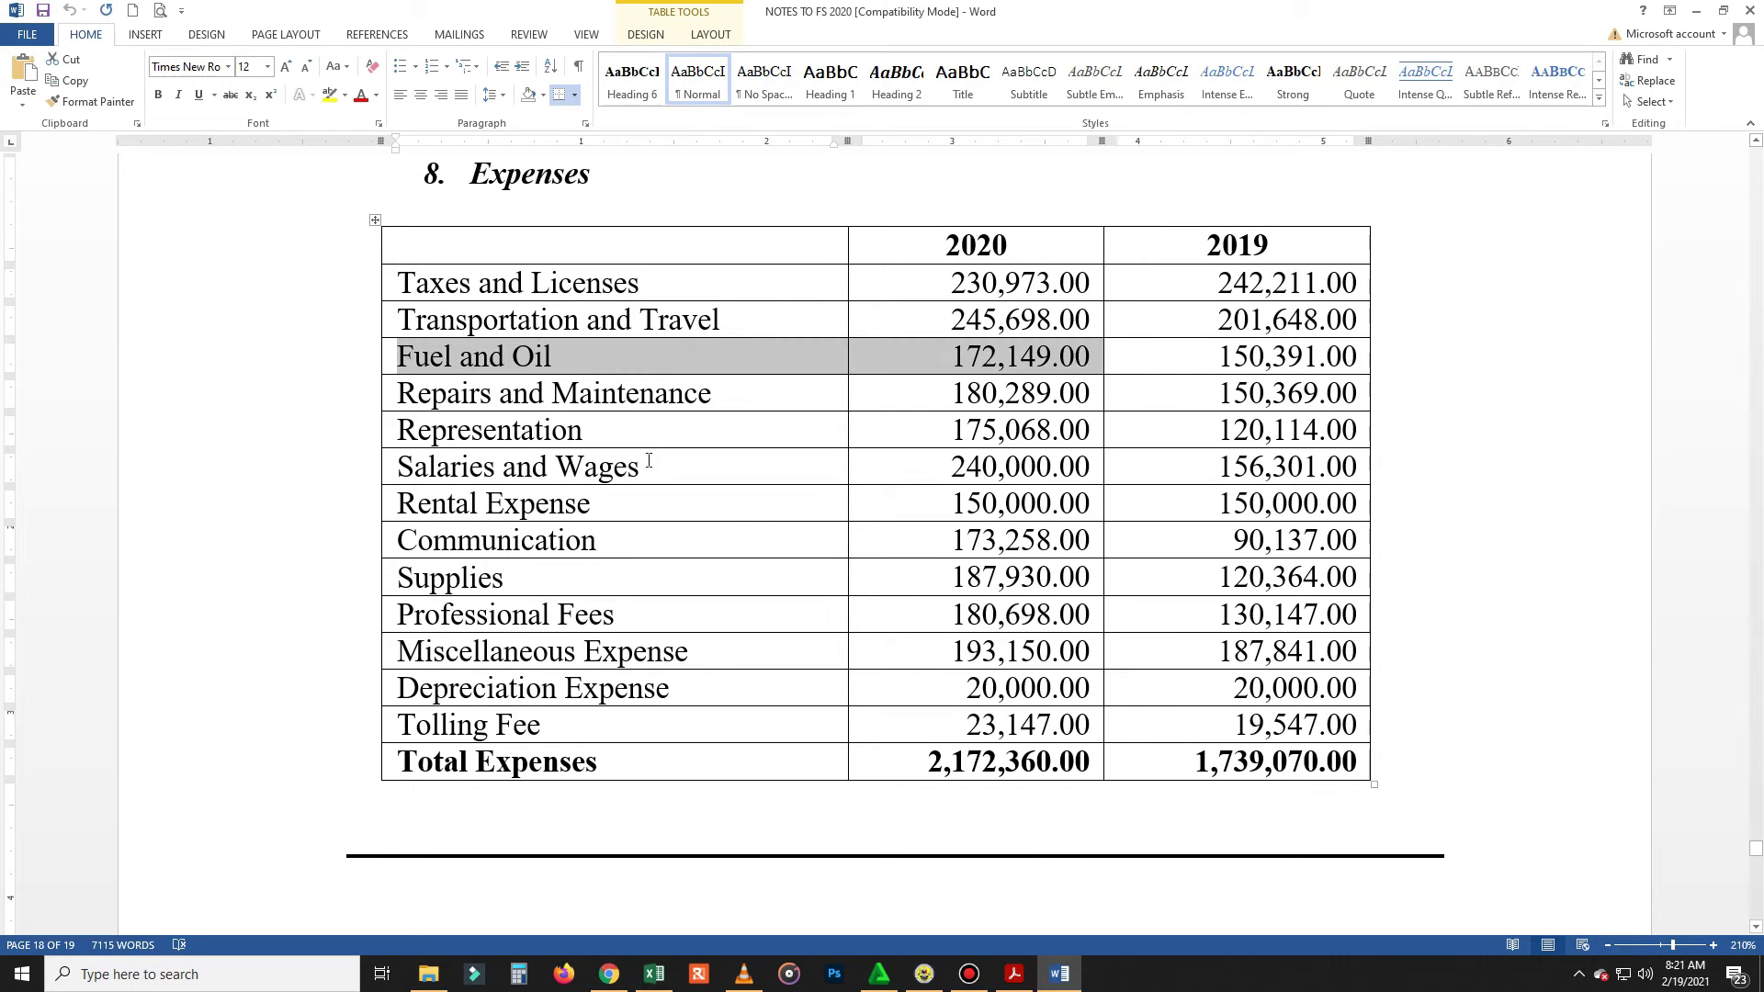
left_click_drag(714, 395, 425, 384)
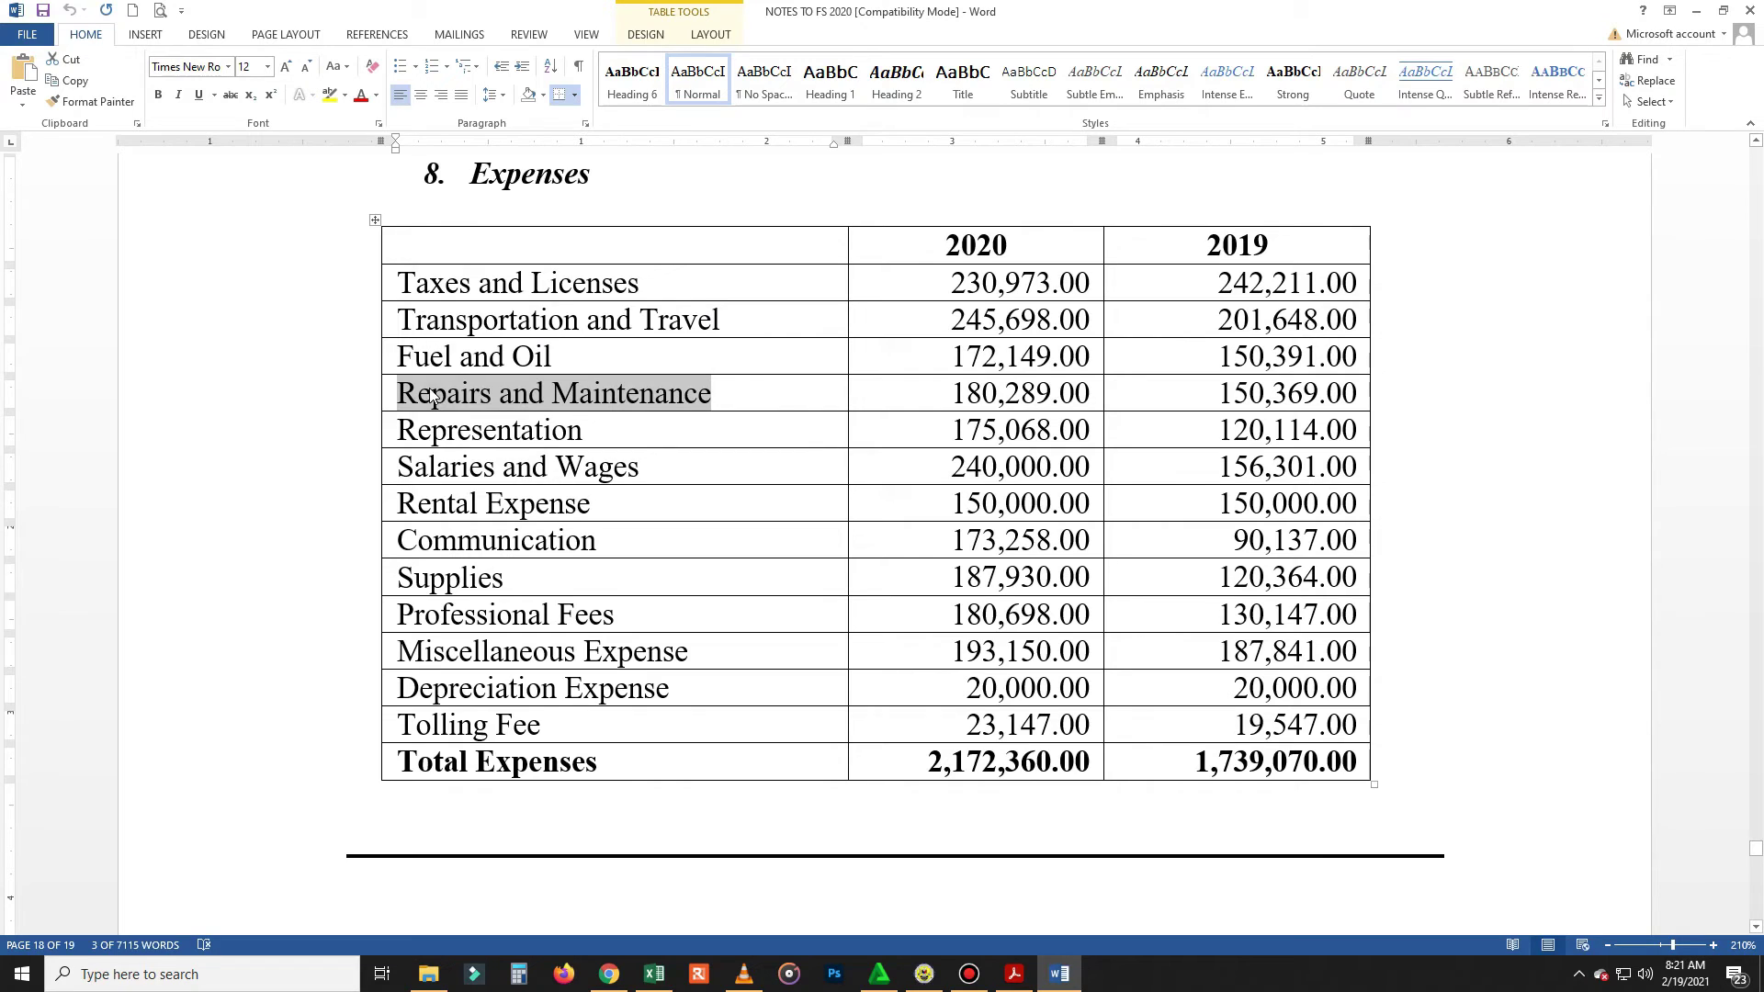
left_click(432, 394)
left_click(925, 974)
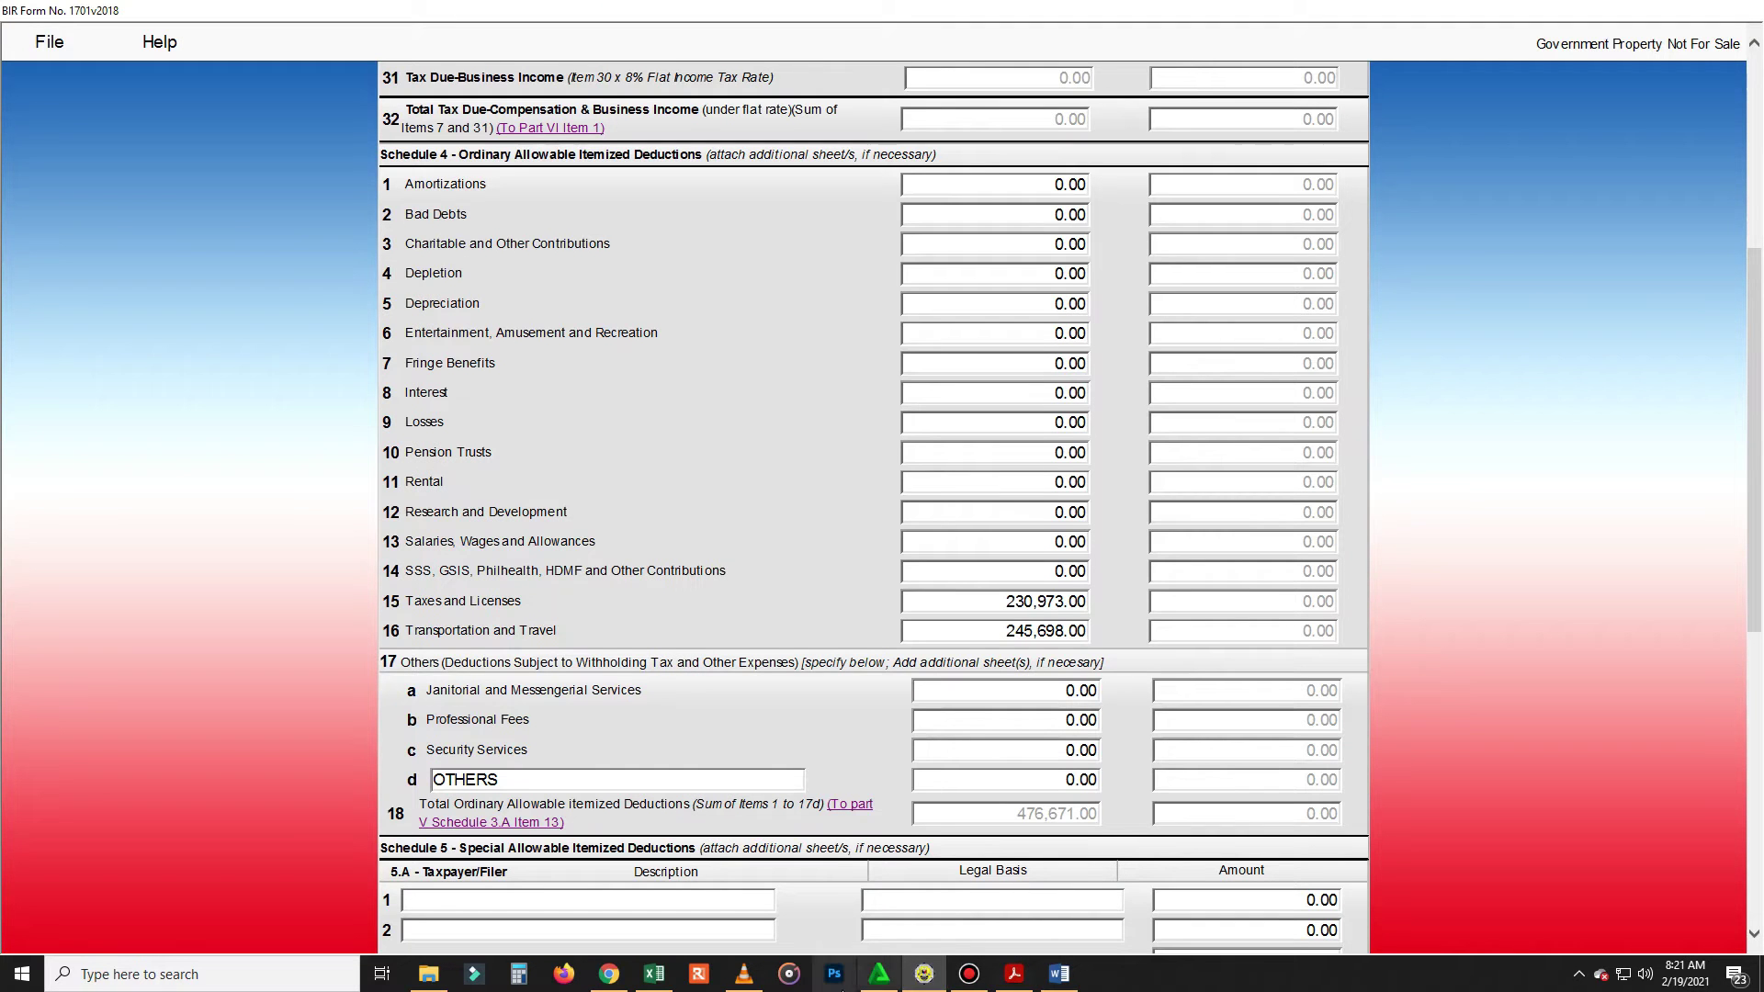
left_click(654, 973)
left_click(701, 589)
left_click(397, 563)
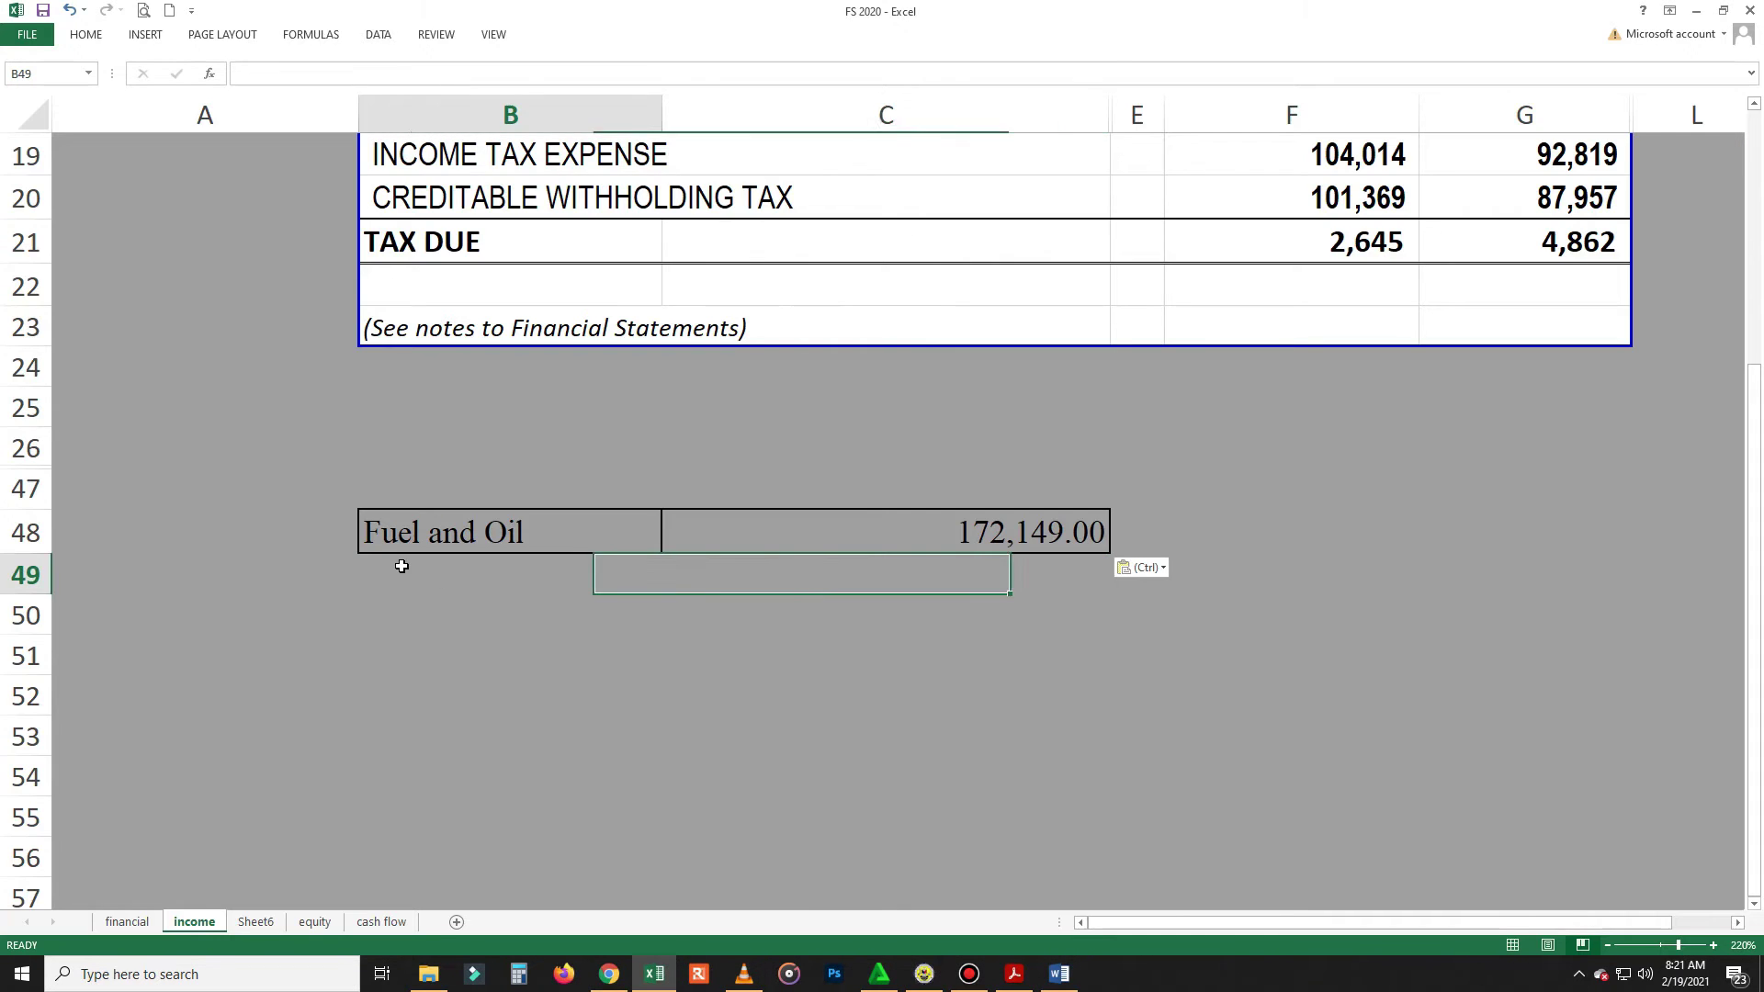
left_click(925, 976)
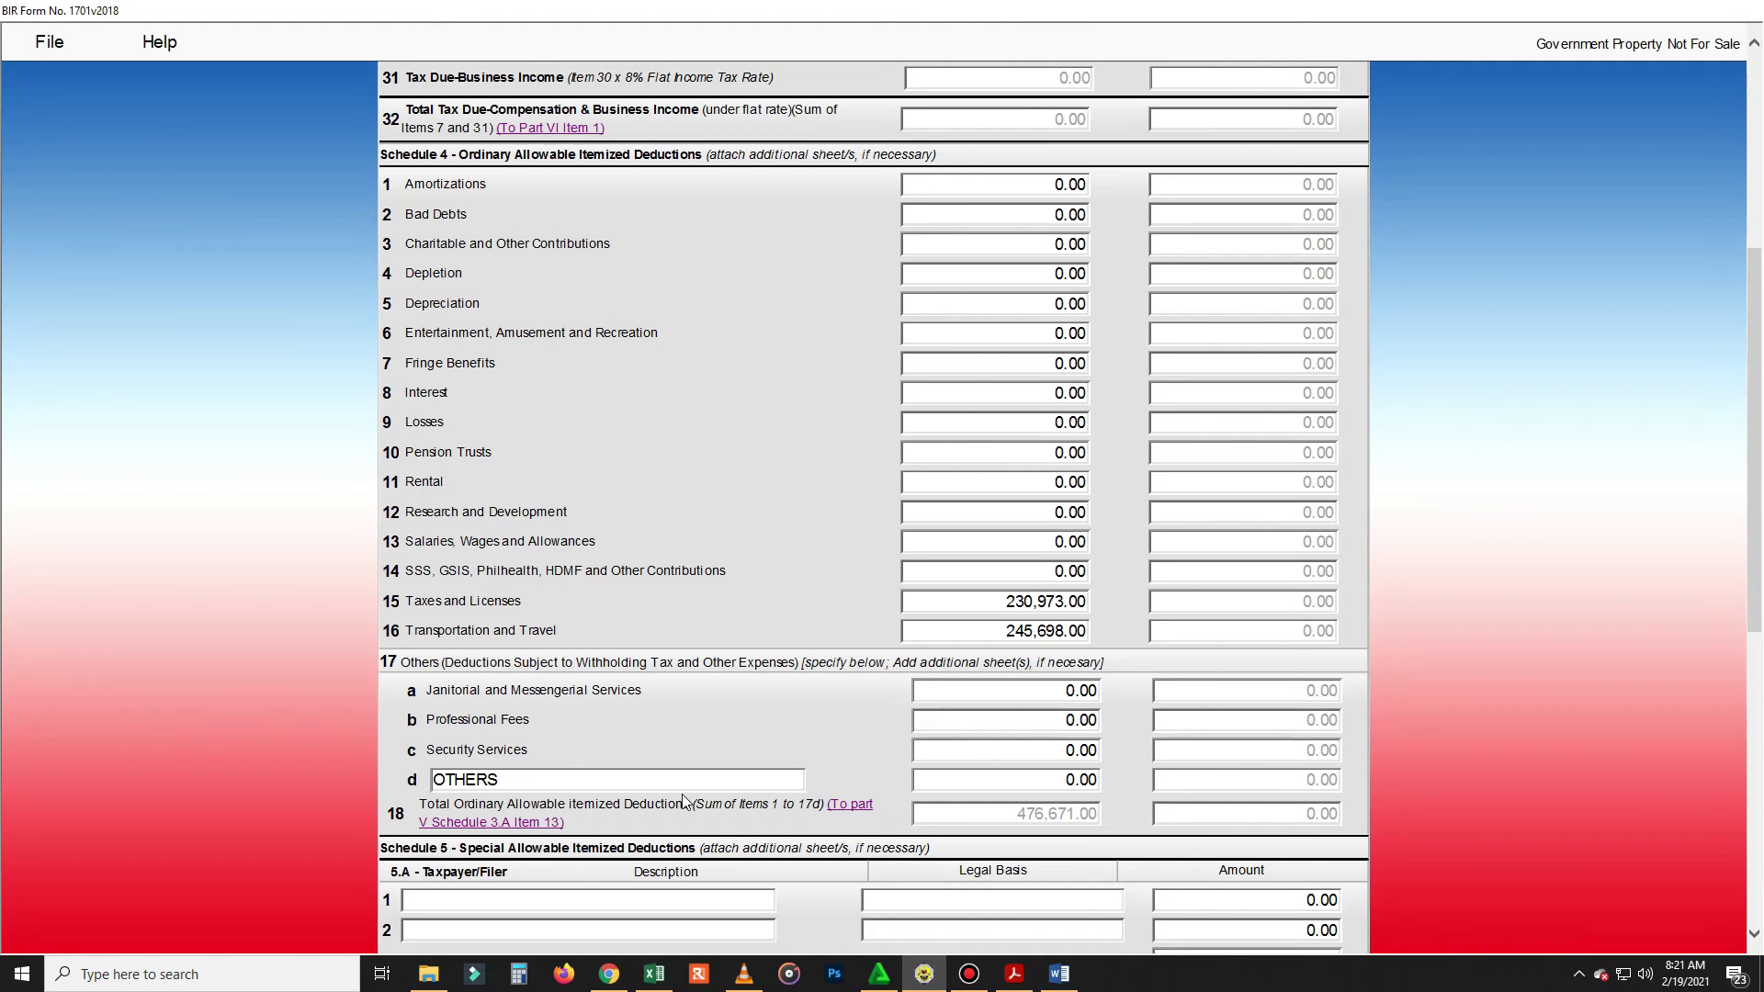
left_click(989, 780)
Step: Copy the 2020 Repairs and Maintenance row of 180,289.00 from the Word notes into row 49 of the Excel income sheet
key("alt+Tab")
left_click(1060, 974)
left_click_drag(582, 395, 935, 409)
key("ctrl+c")
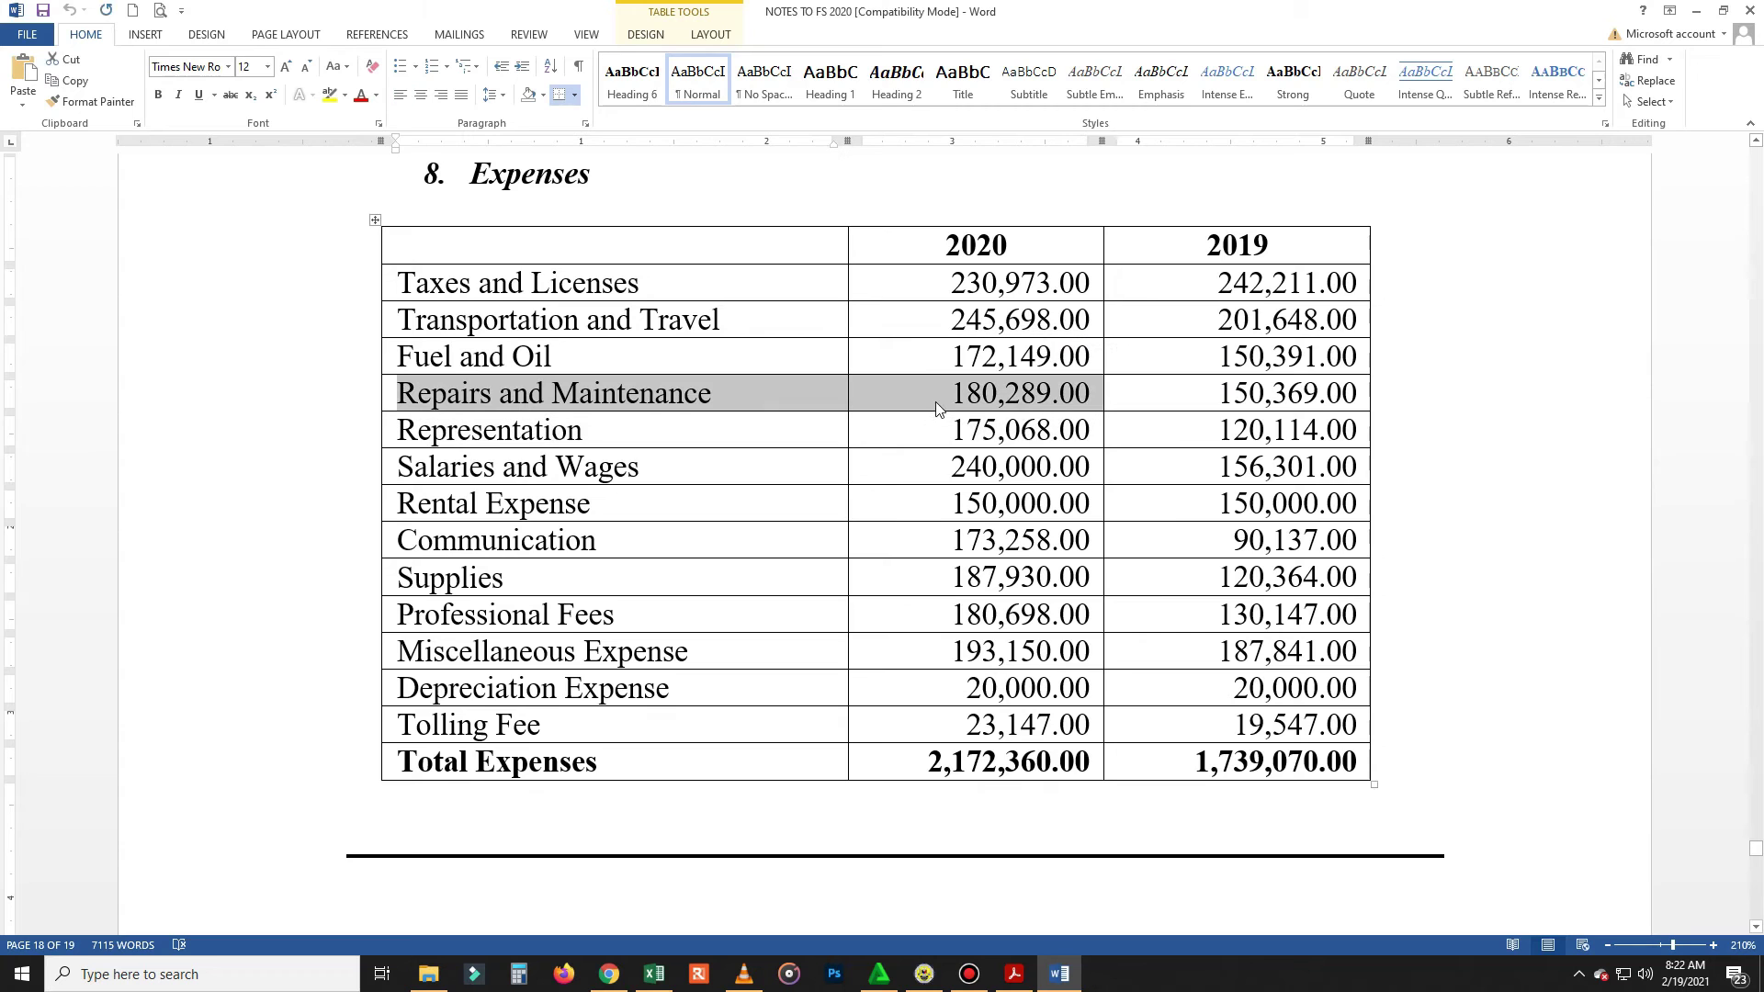
left_click(924, 974)
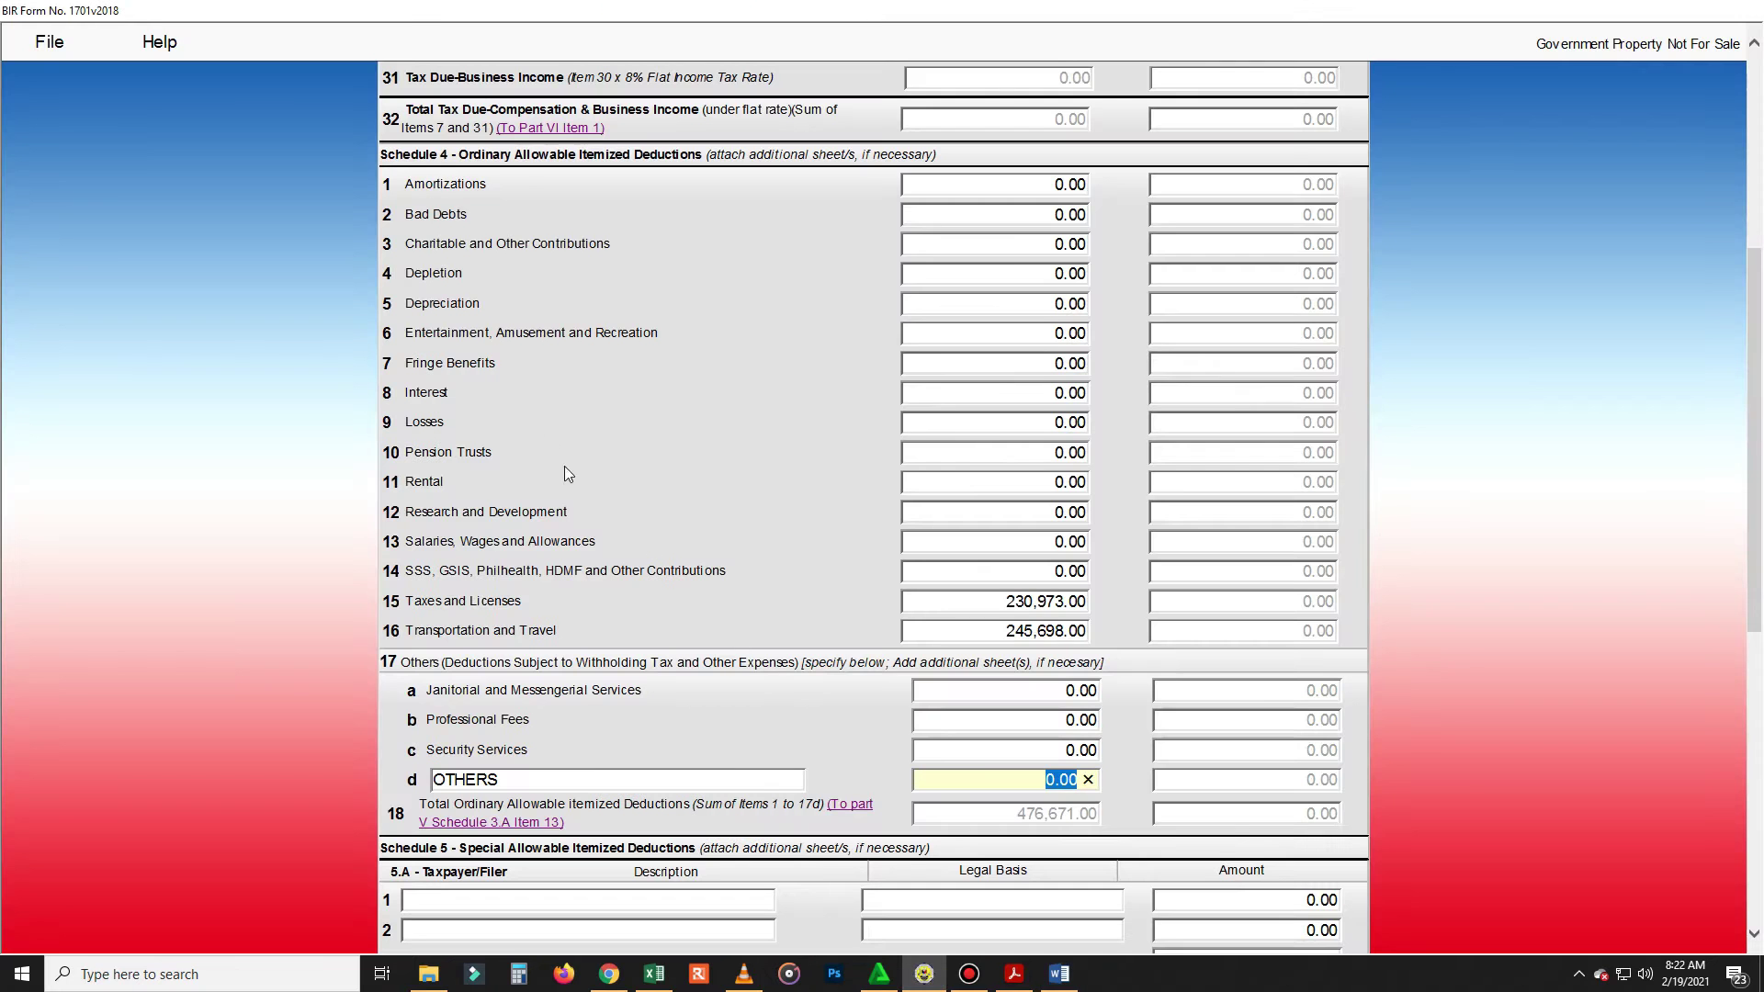
left_click_drag(453, 212, 742, 526)
key("alt+Tab")
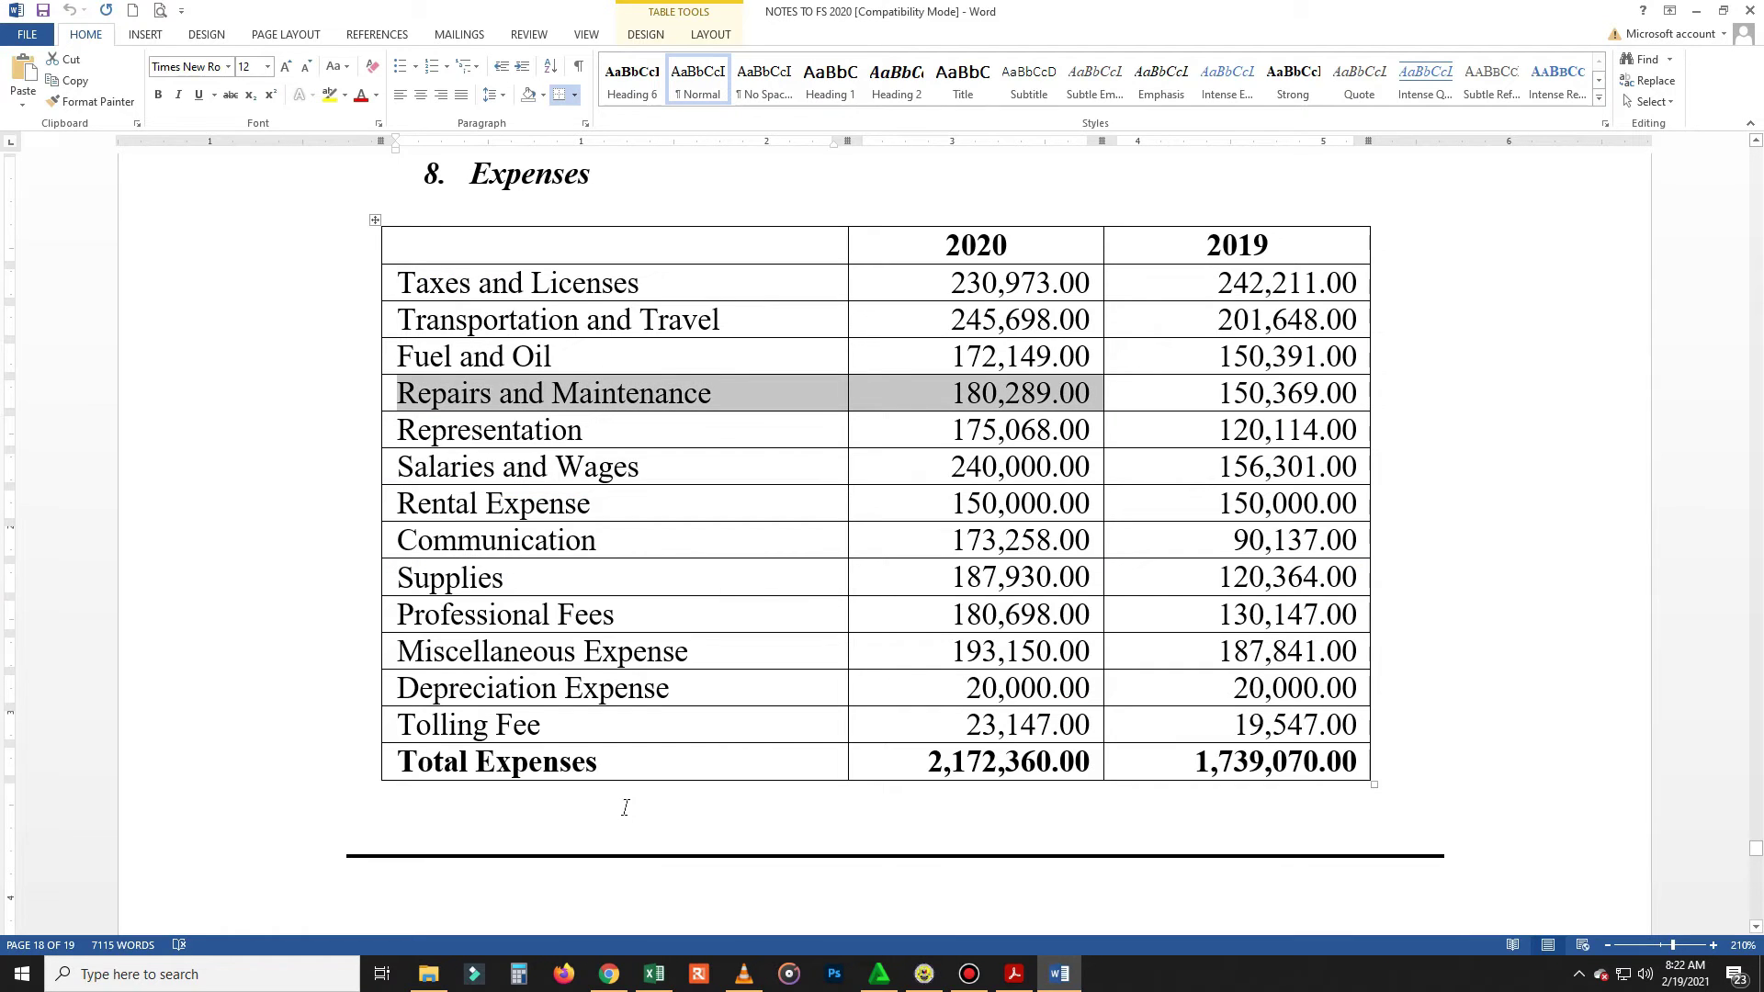
key("alt+Tab")
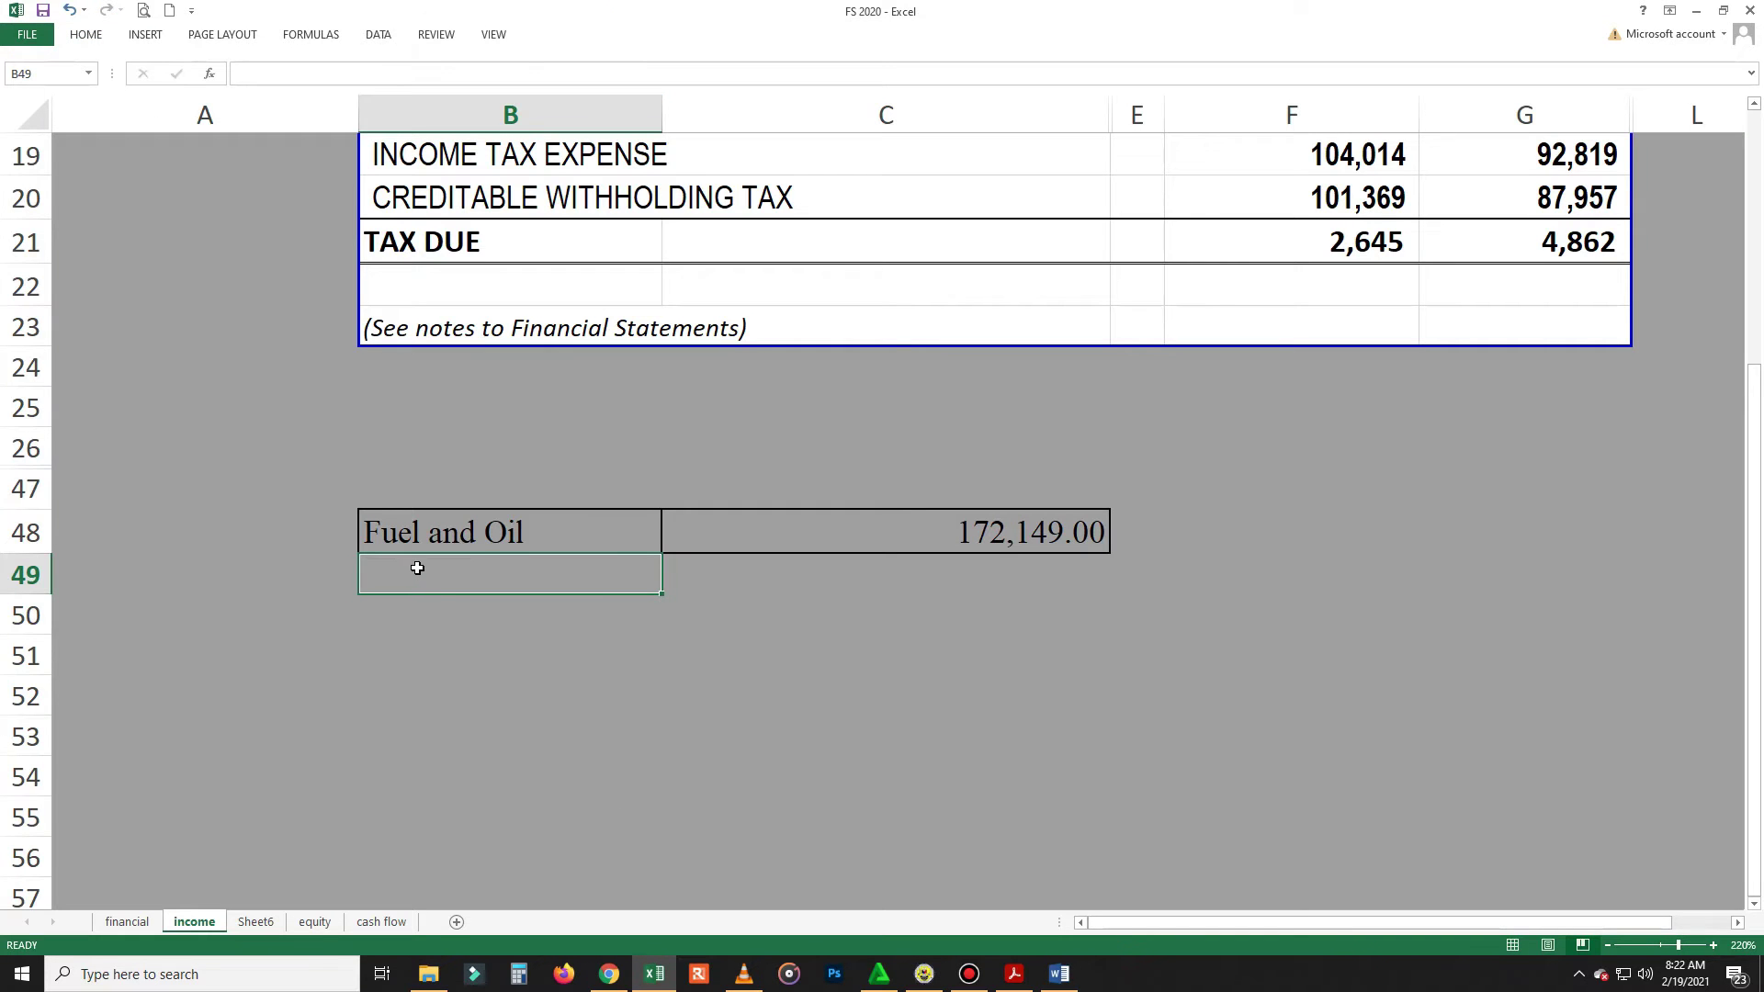
key("ctrl+v")
Step: Check Schedule 4 for Representation, and copy its 2020 row of 175,068.00 from the Word notes into Excel row 50
key("alt+Tab")
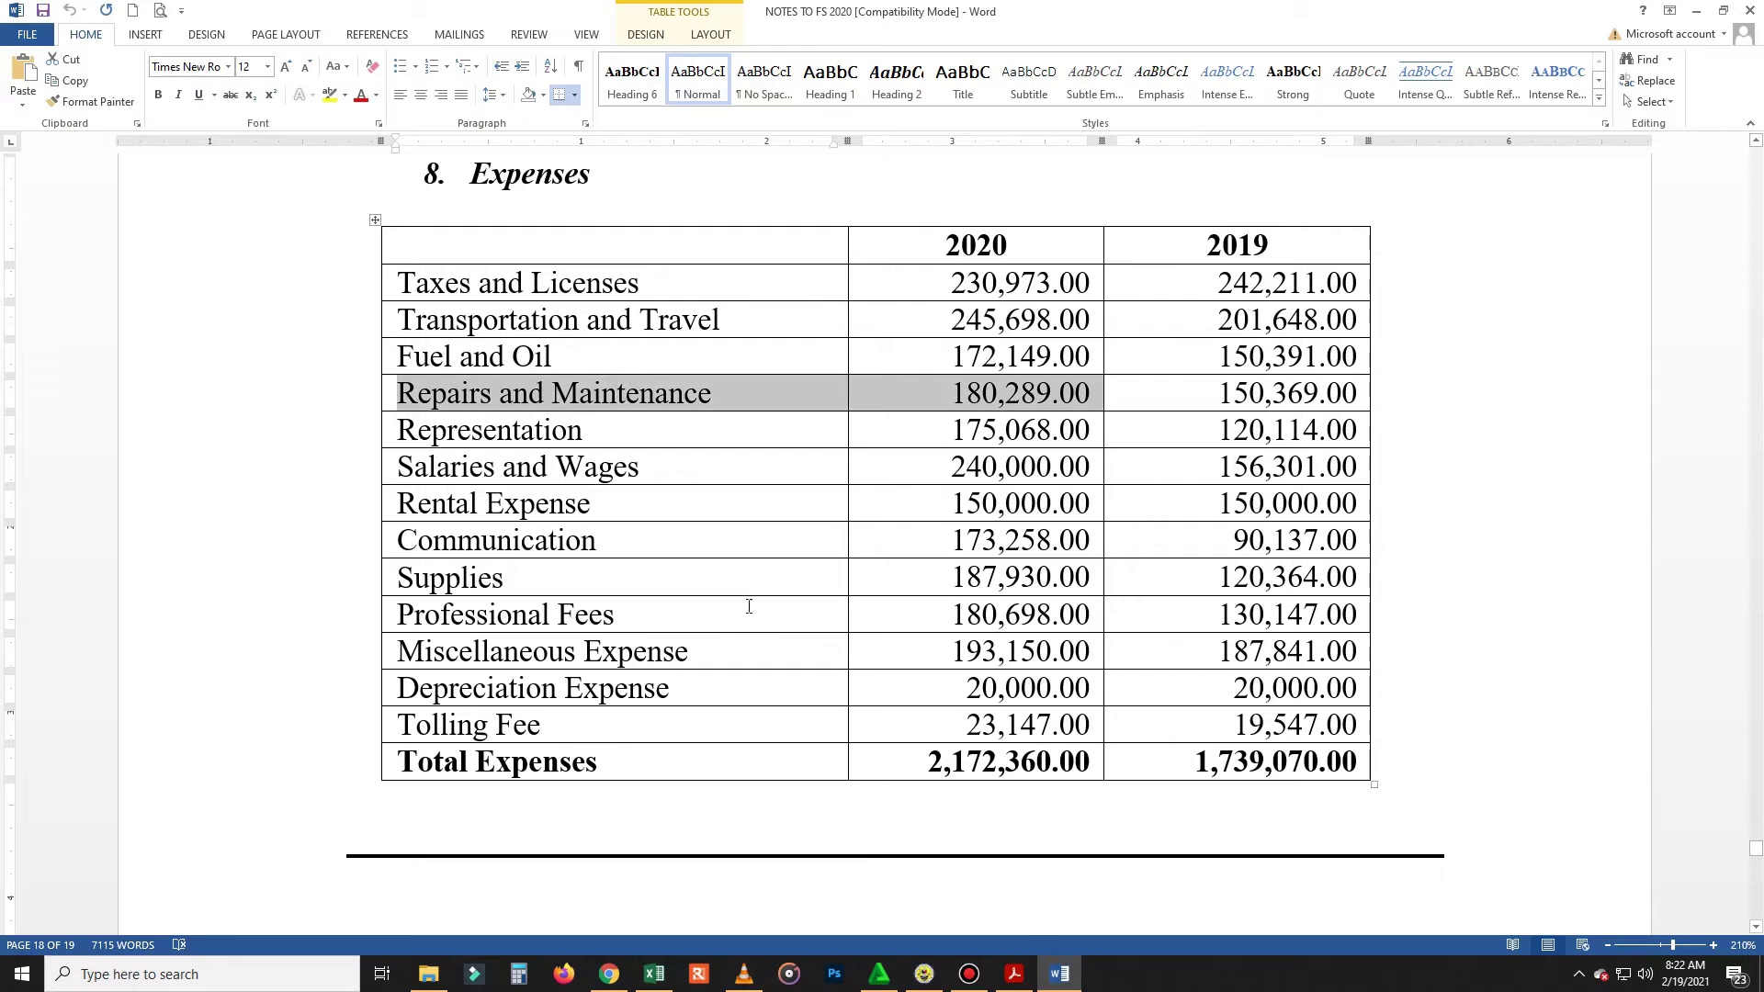
left_click_drag(569, 430, 933, 415)
key("alt+Tab")
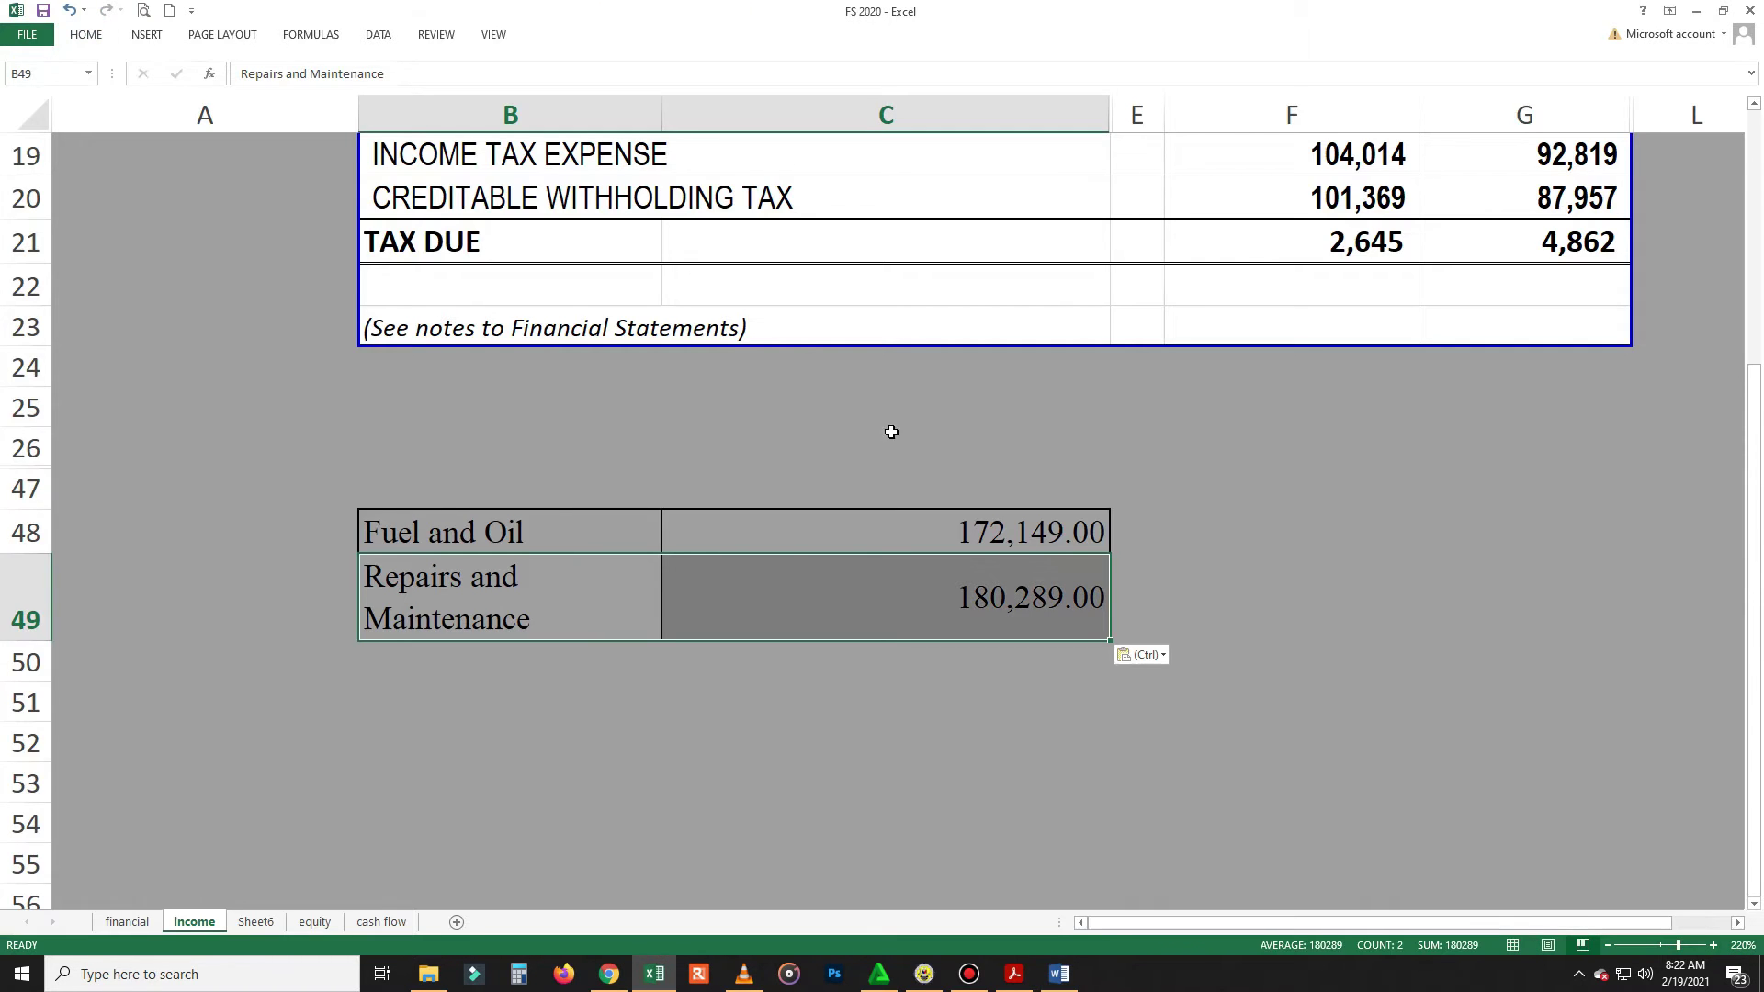
key("alt+Tab")
key("Tab")
scroll(838, 752, "up", 2)
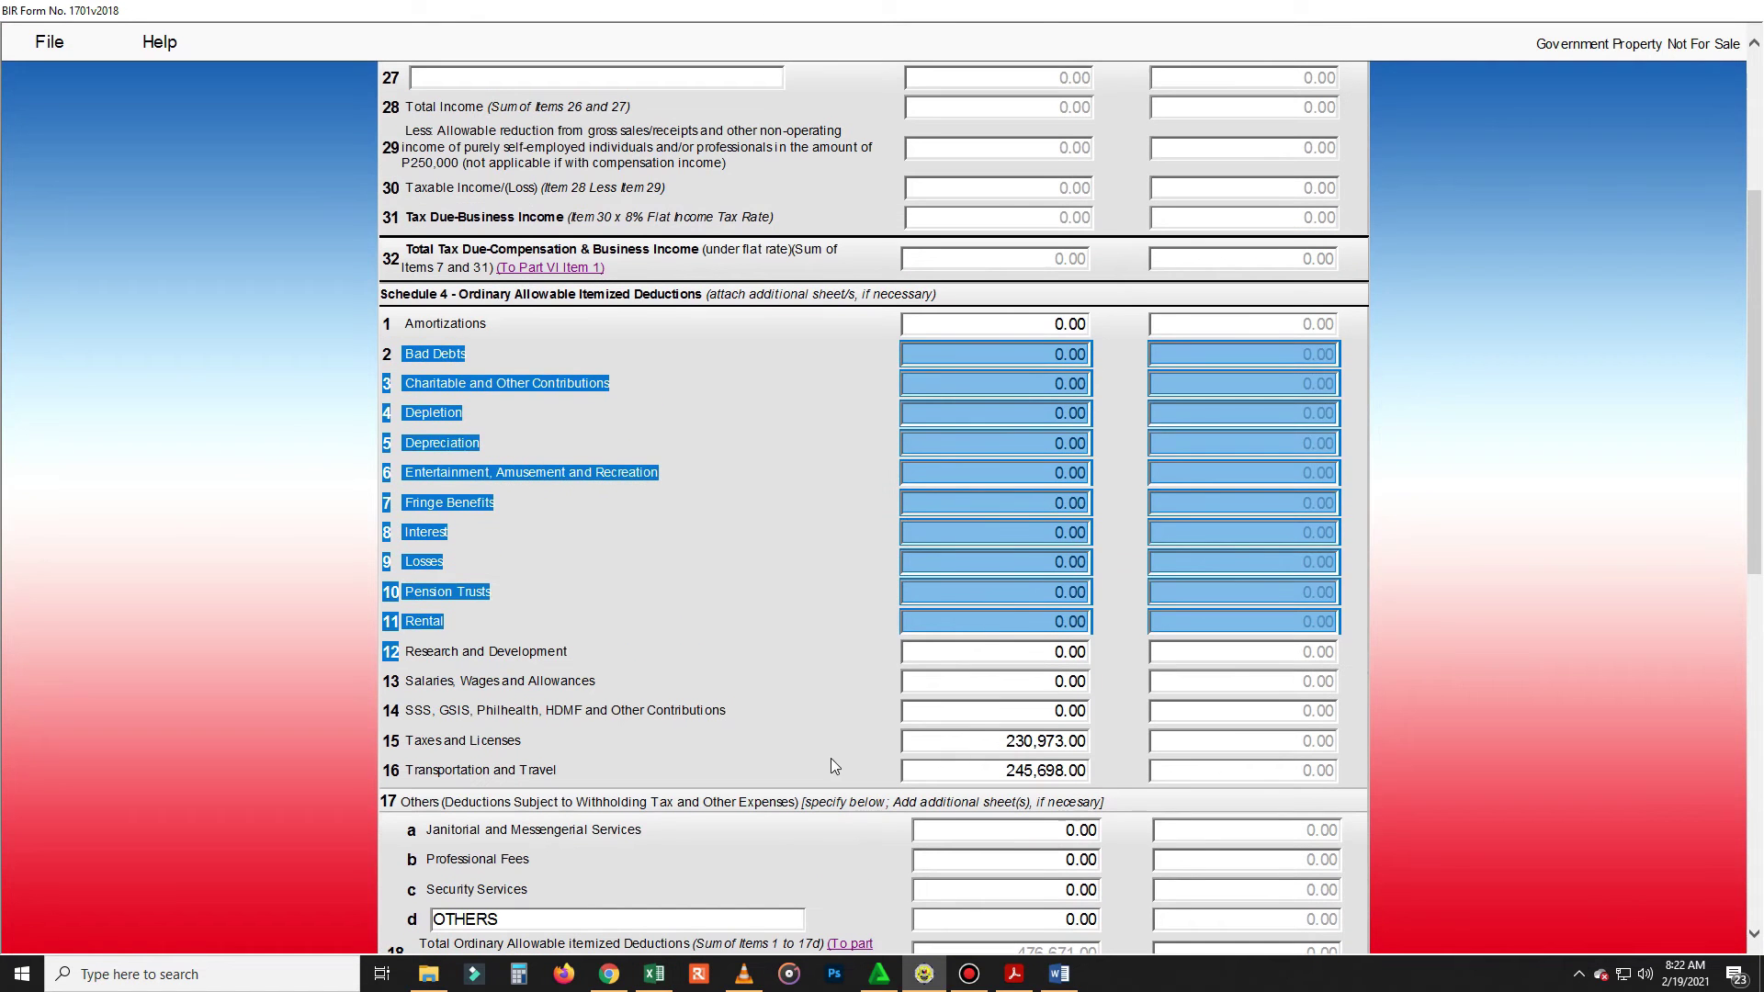
scroll(517, 762, "up", 2)
key("alt+Tab")
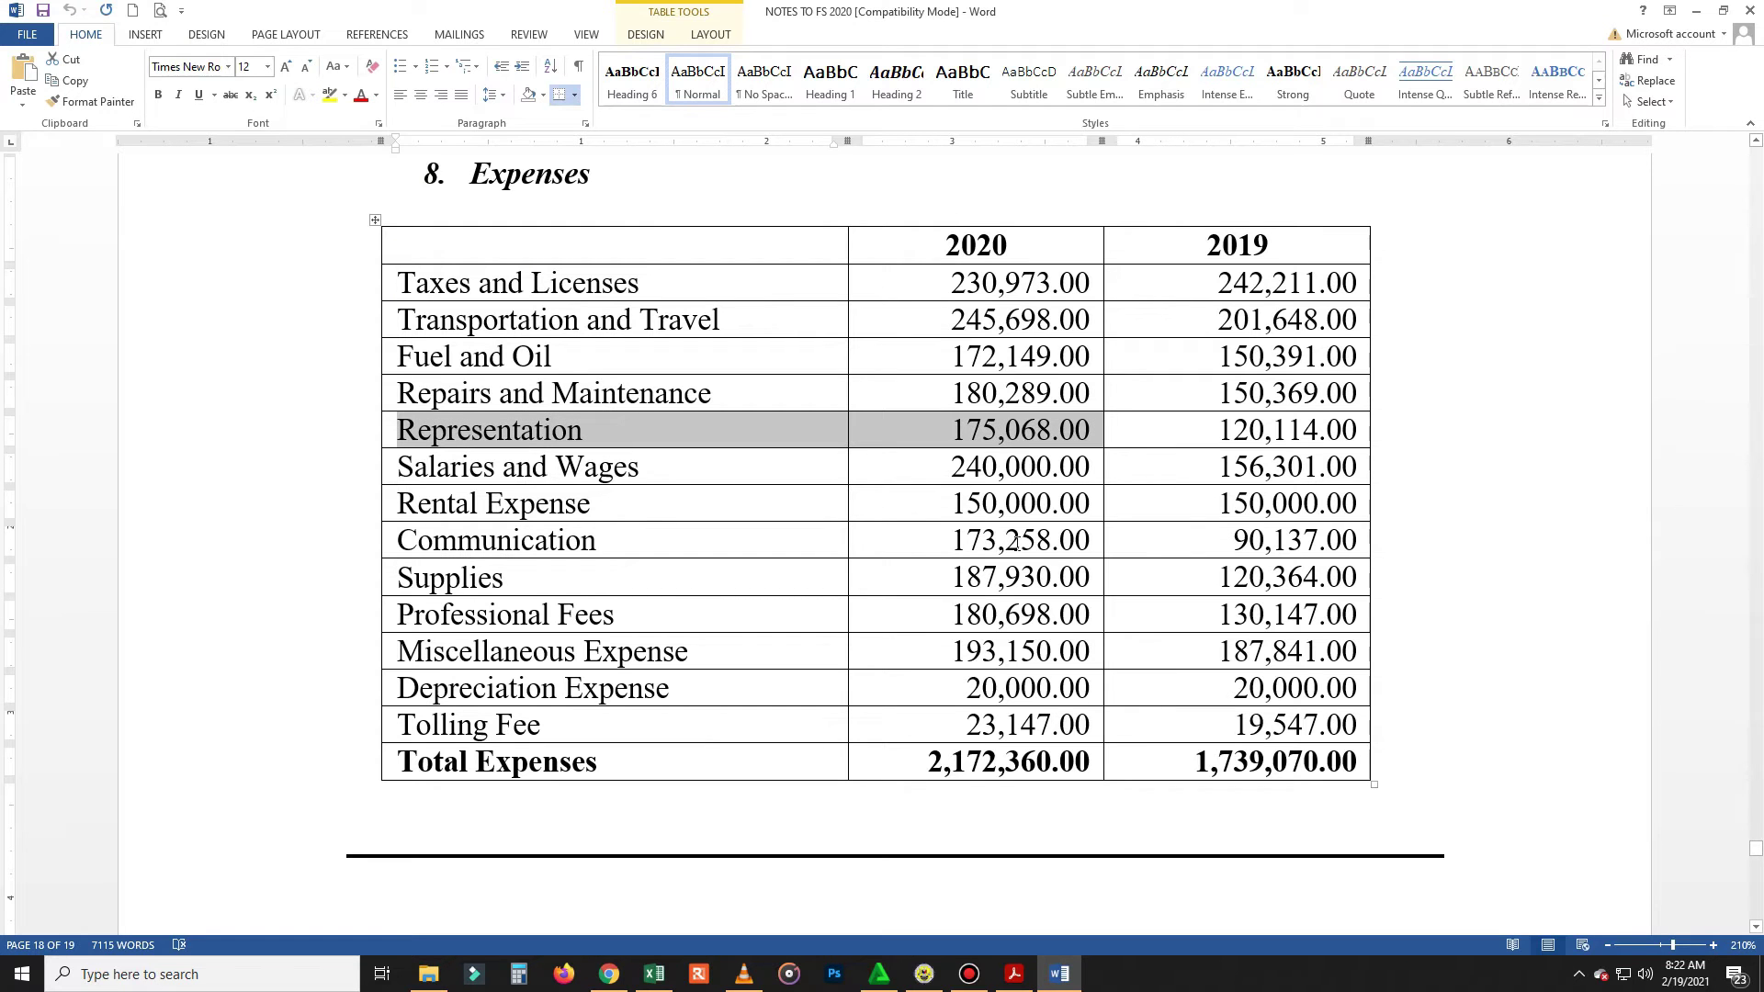
key("alt+Tab")
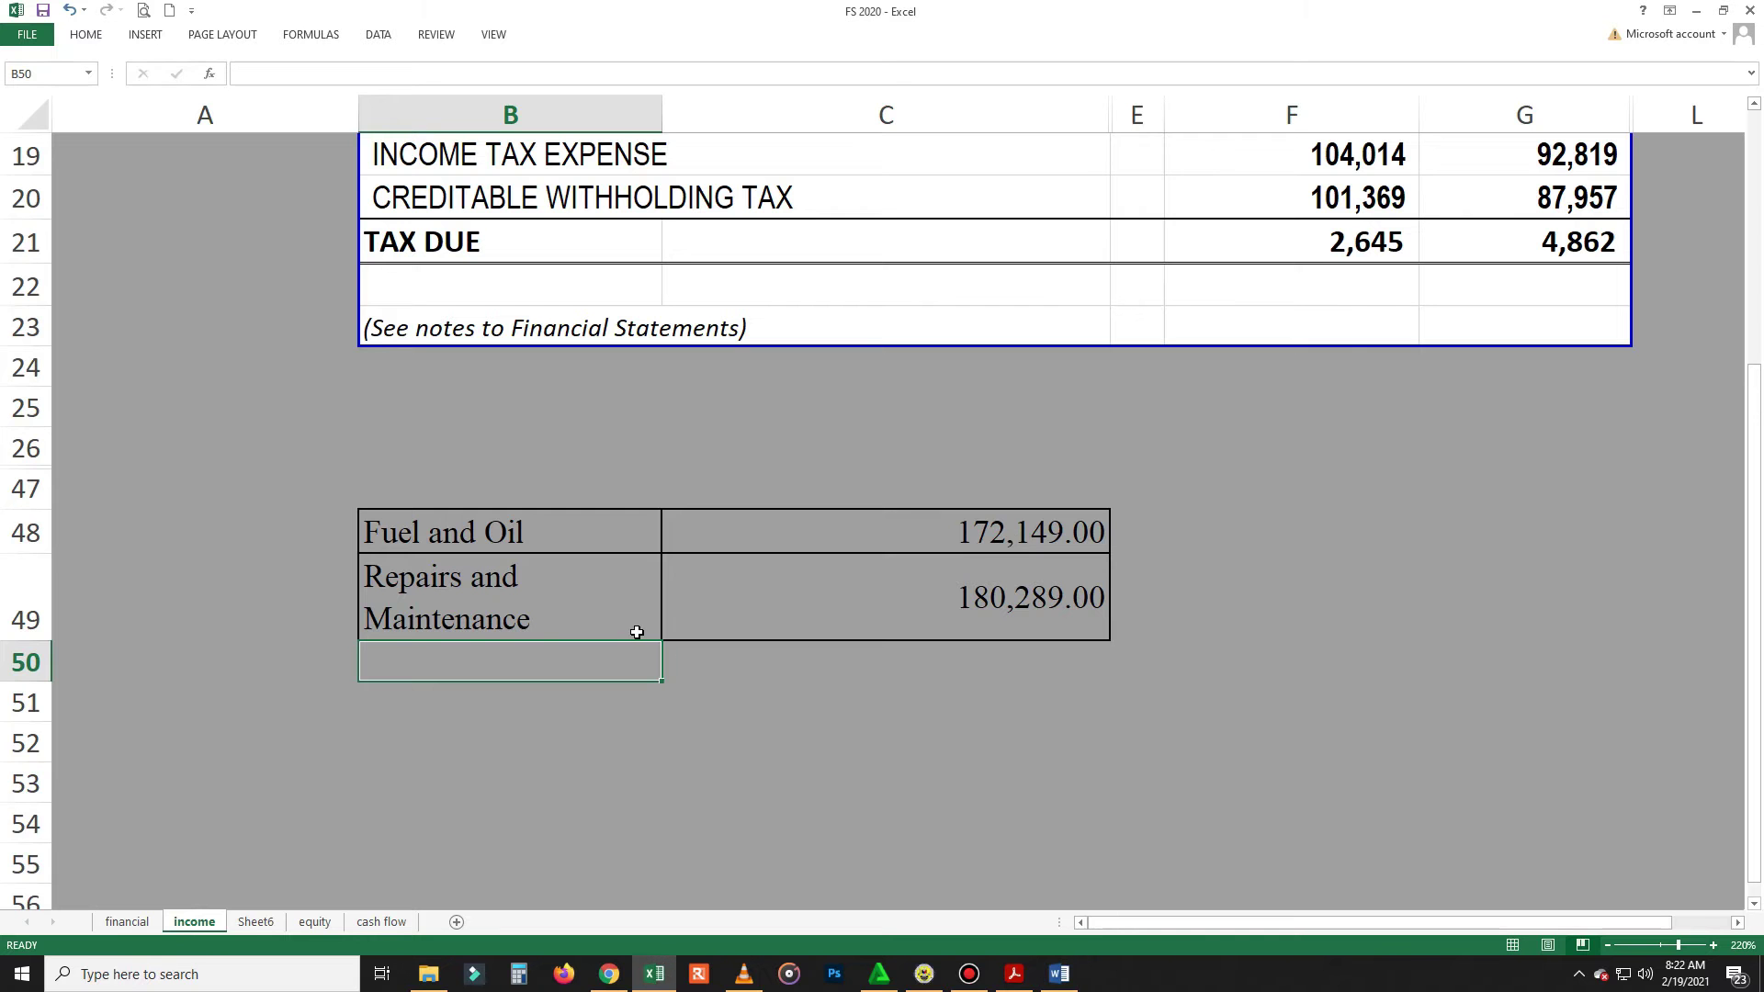
Step: Review the Salaries and Wages and Rental Expense rows in the Word notes and look for matching items in Schedule 4
key("alt+Tab")
left_click(662, 464)
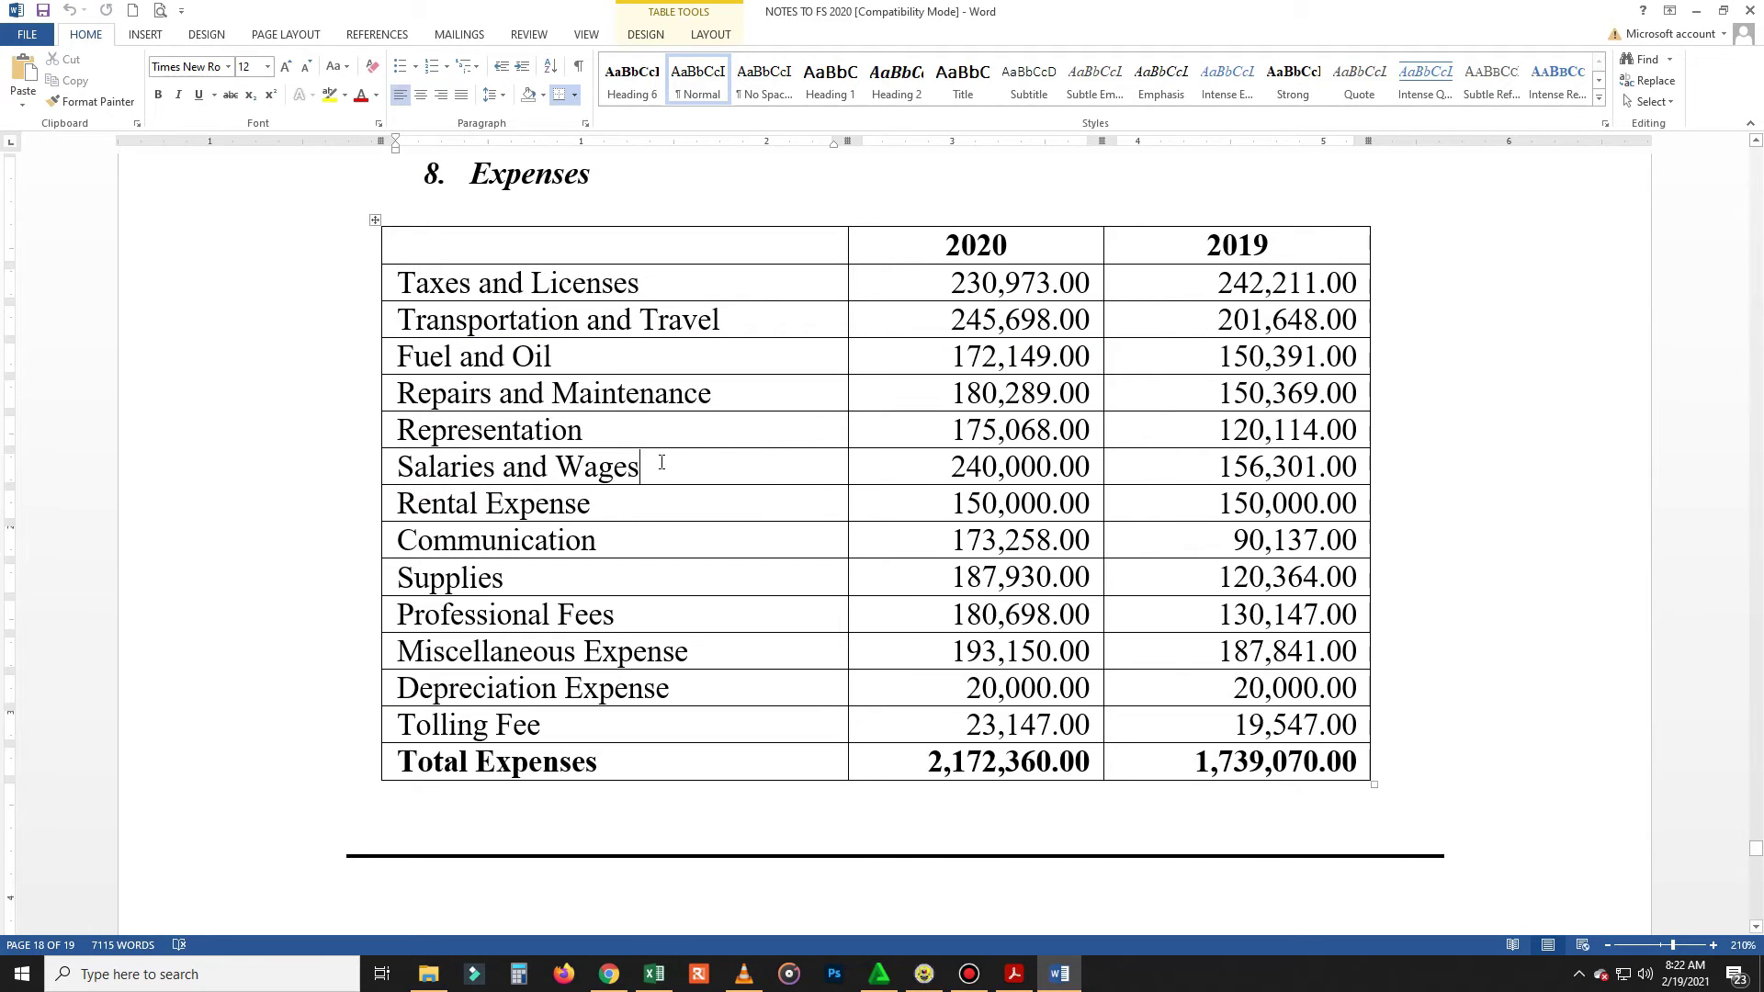
left_click_drag(869, 471, 644, 506)
key("alt+Tab")
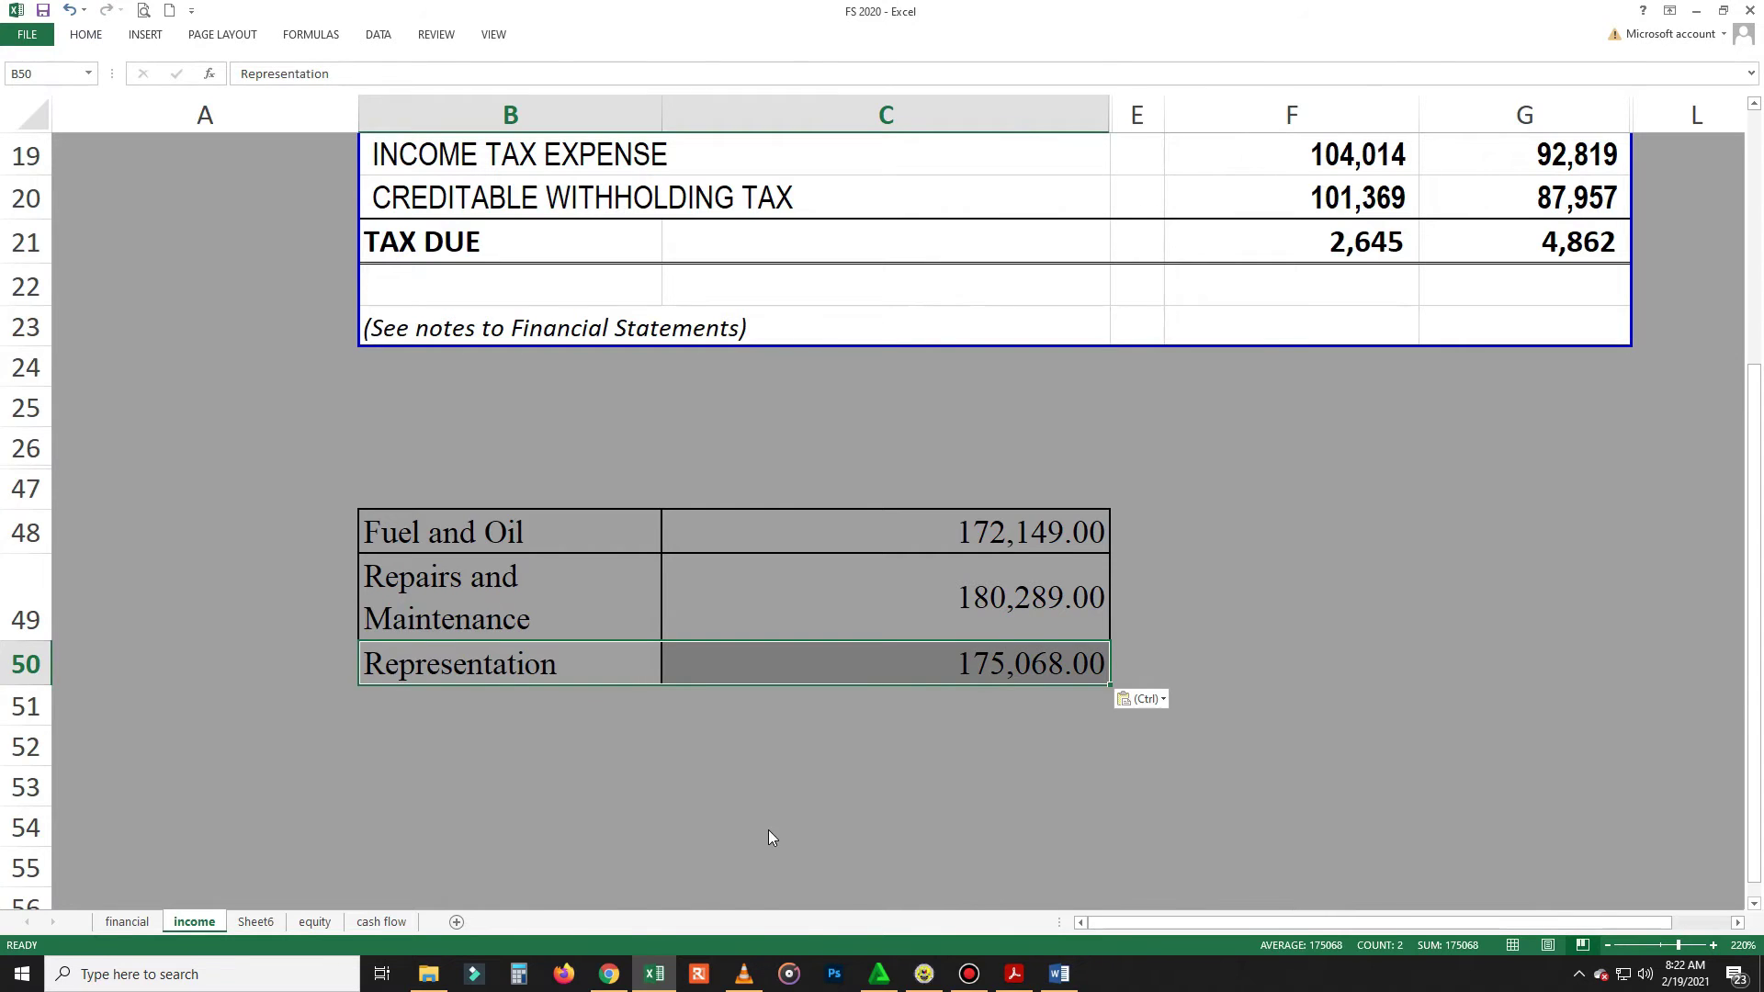
key("alt+Tab")
key("alt+Tab")
key("Tab")
scroll(546, 697, "down", 10)
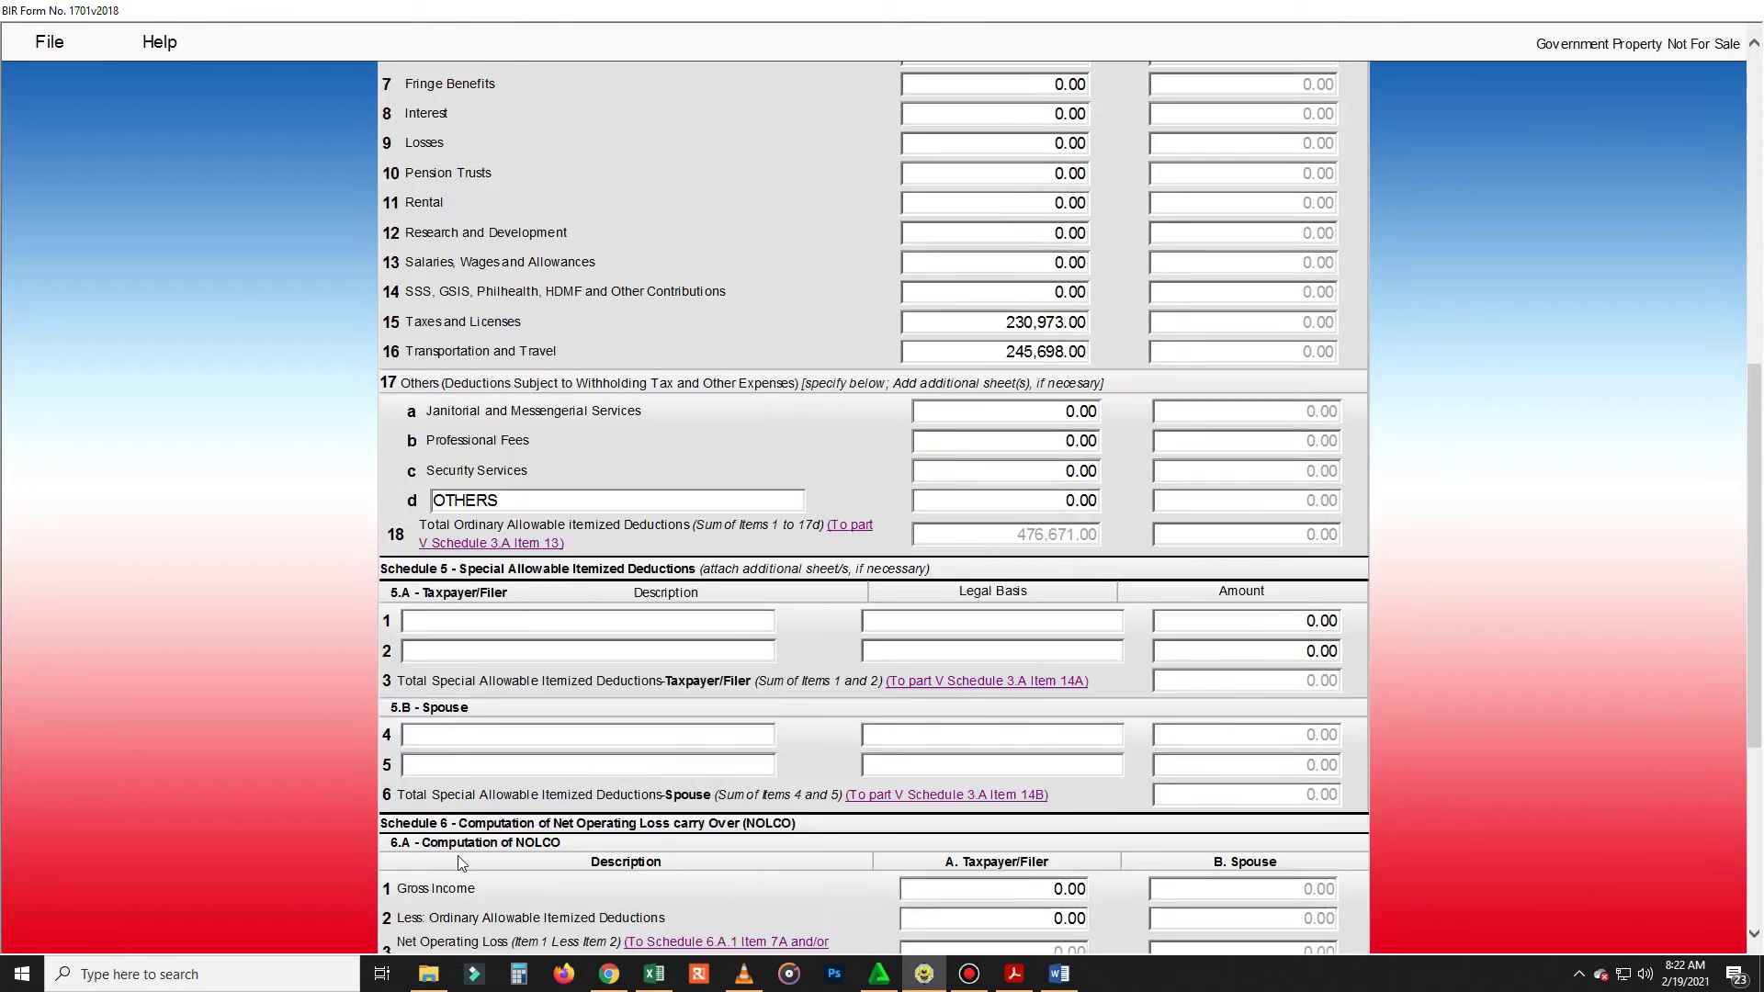
scroll(713, 335, "down", 3)
scroll(714, 410, "up", 6)
Step: Confirm the 2020 Salaries and Wages figure in the Word notes and set Schedule 4 item 13 to 240,000
left_click(928, 405)
key("alt+Tab")
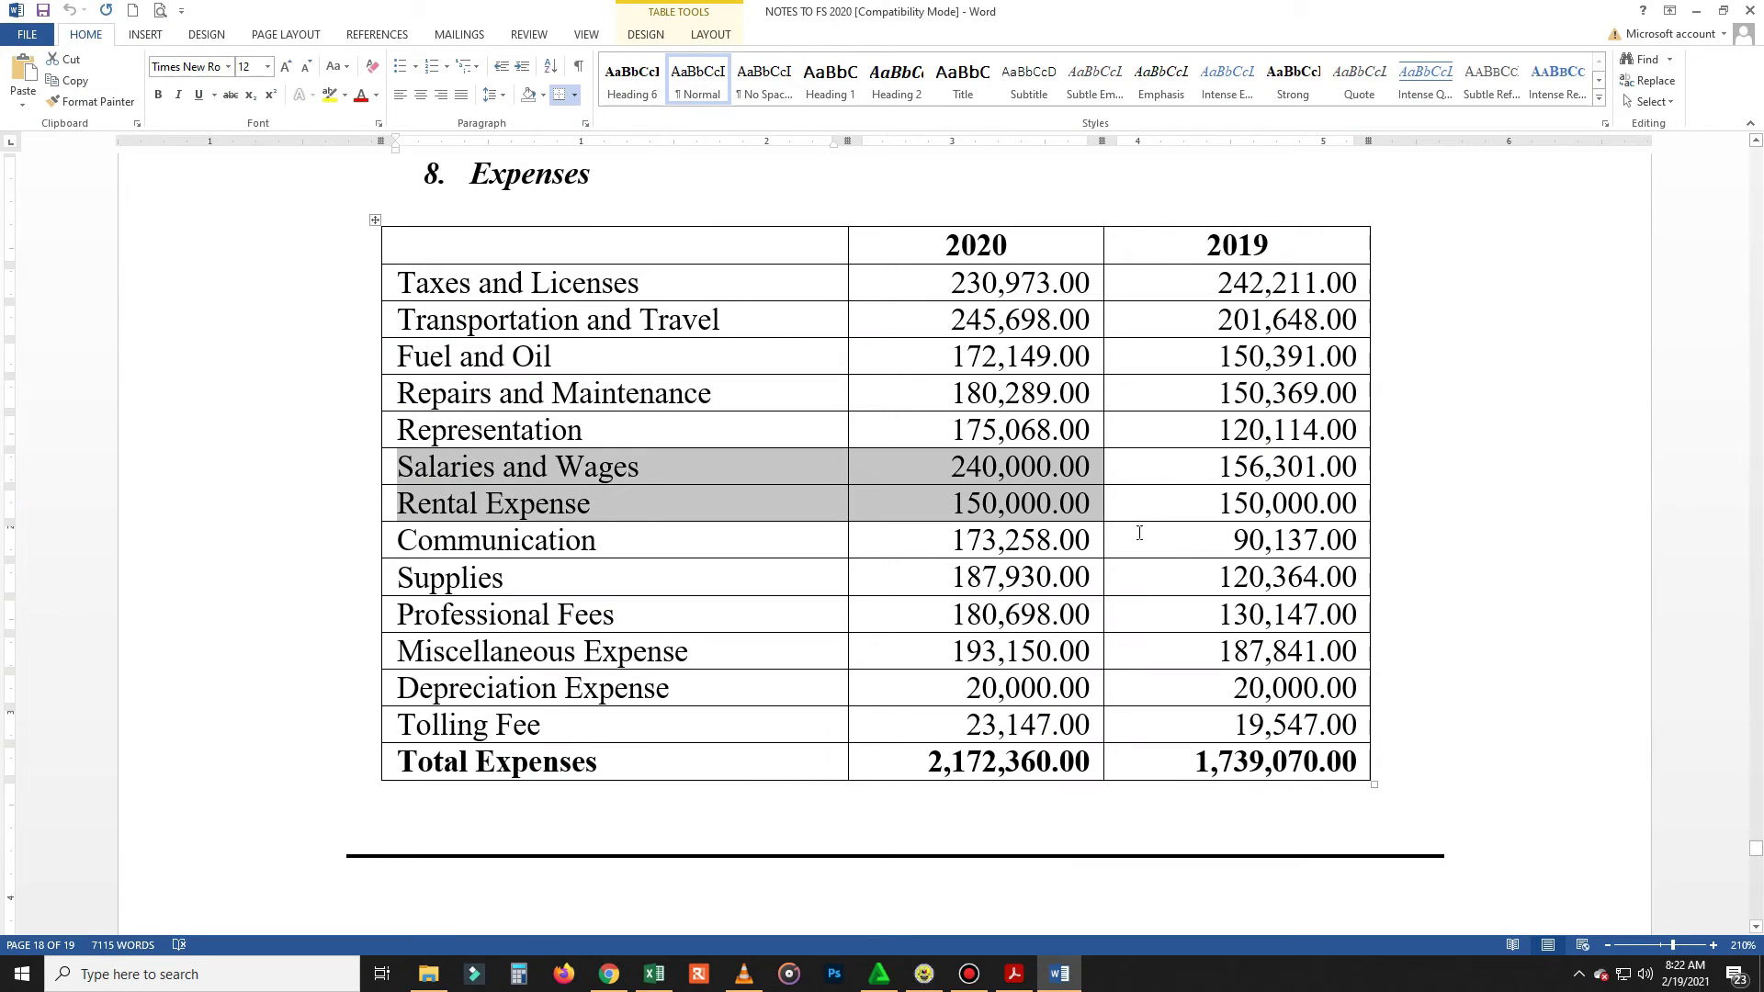
left_click_drag(982, 466, 1083, 474)
key("alt+Tab")
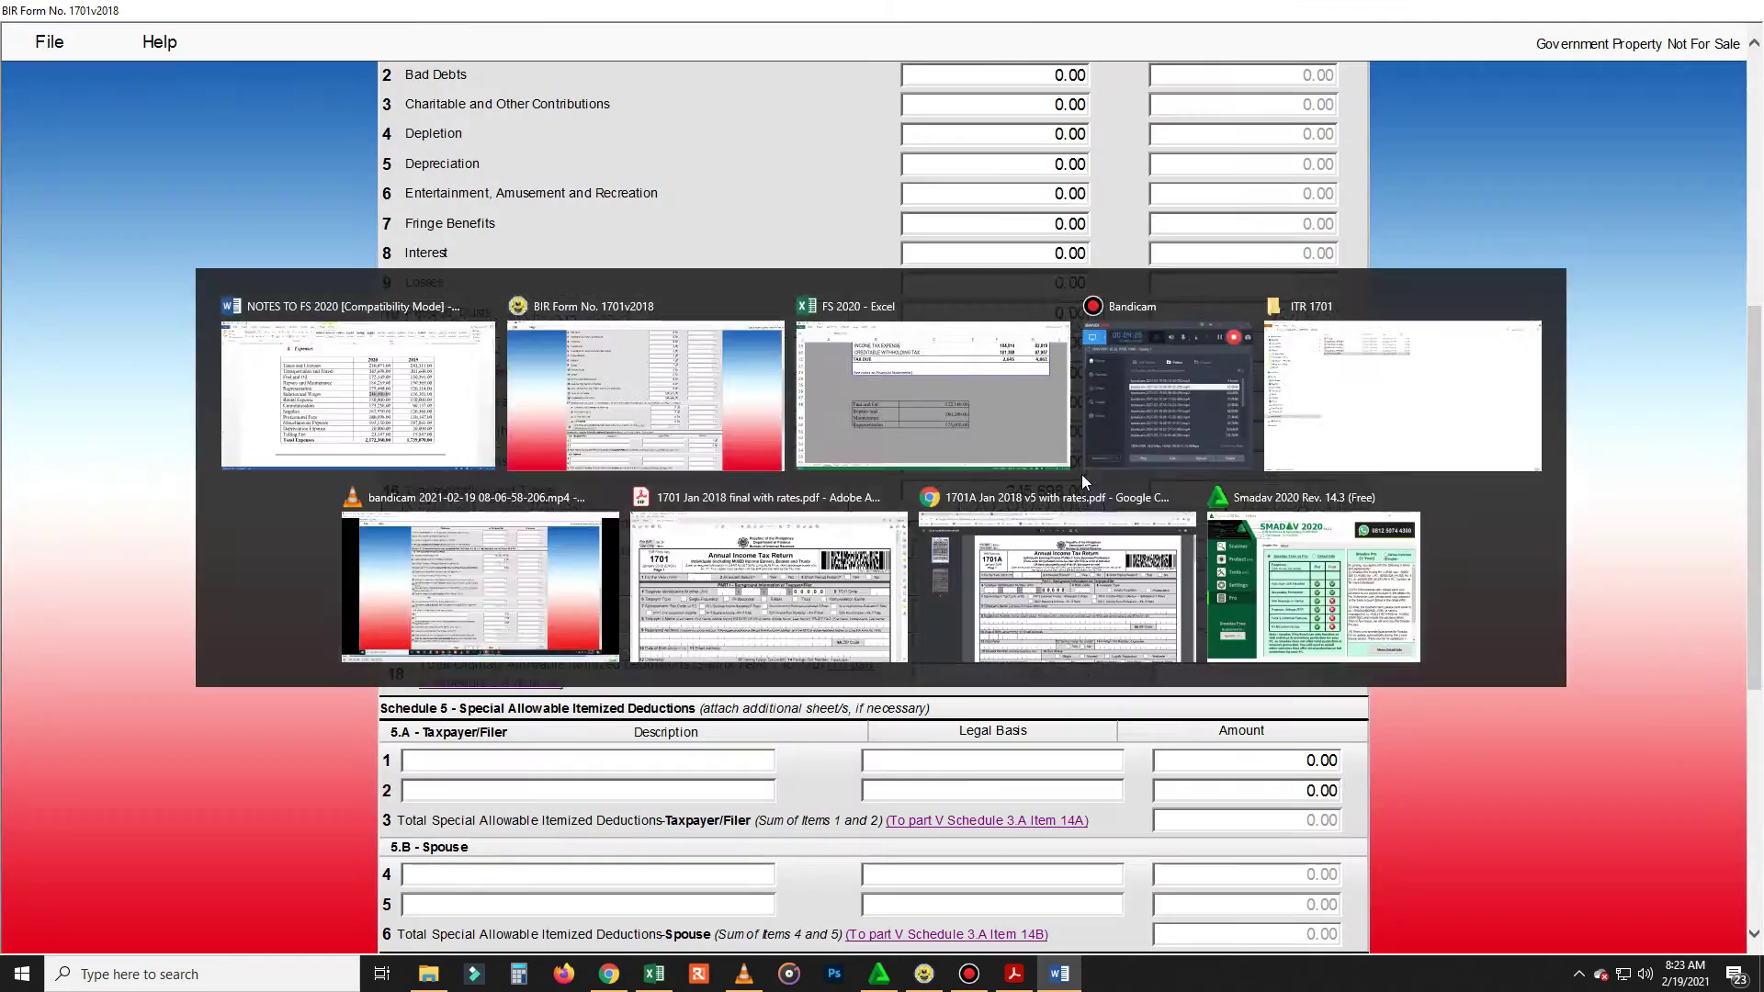
type("240,000")
key("Tab")
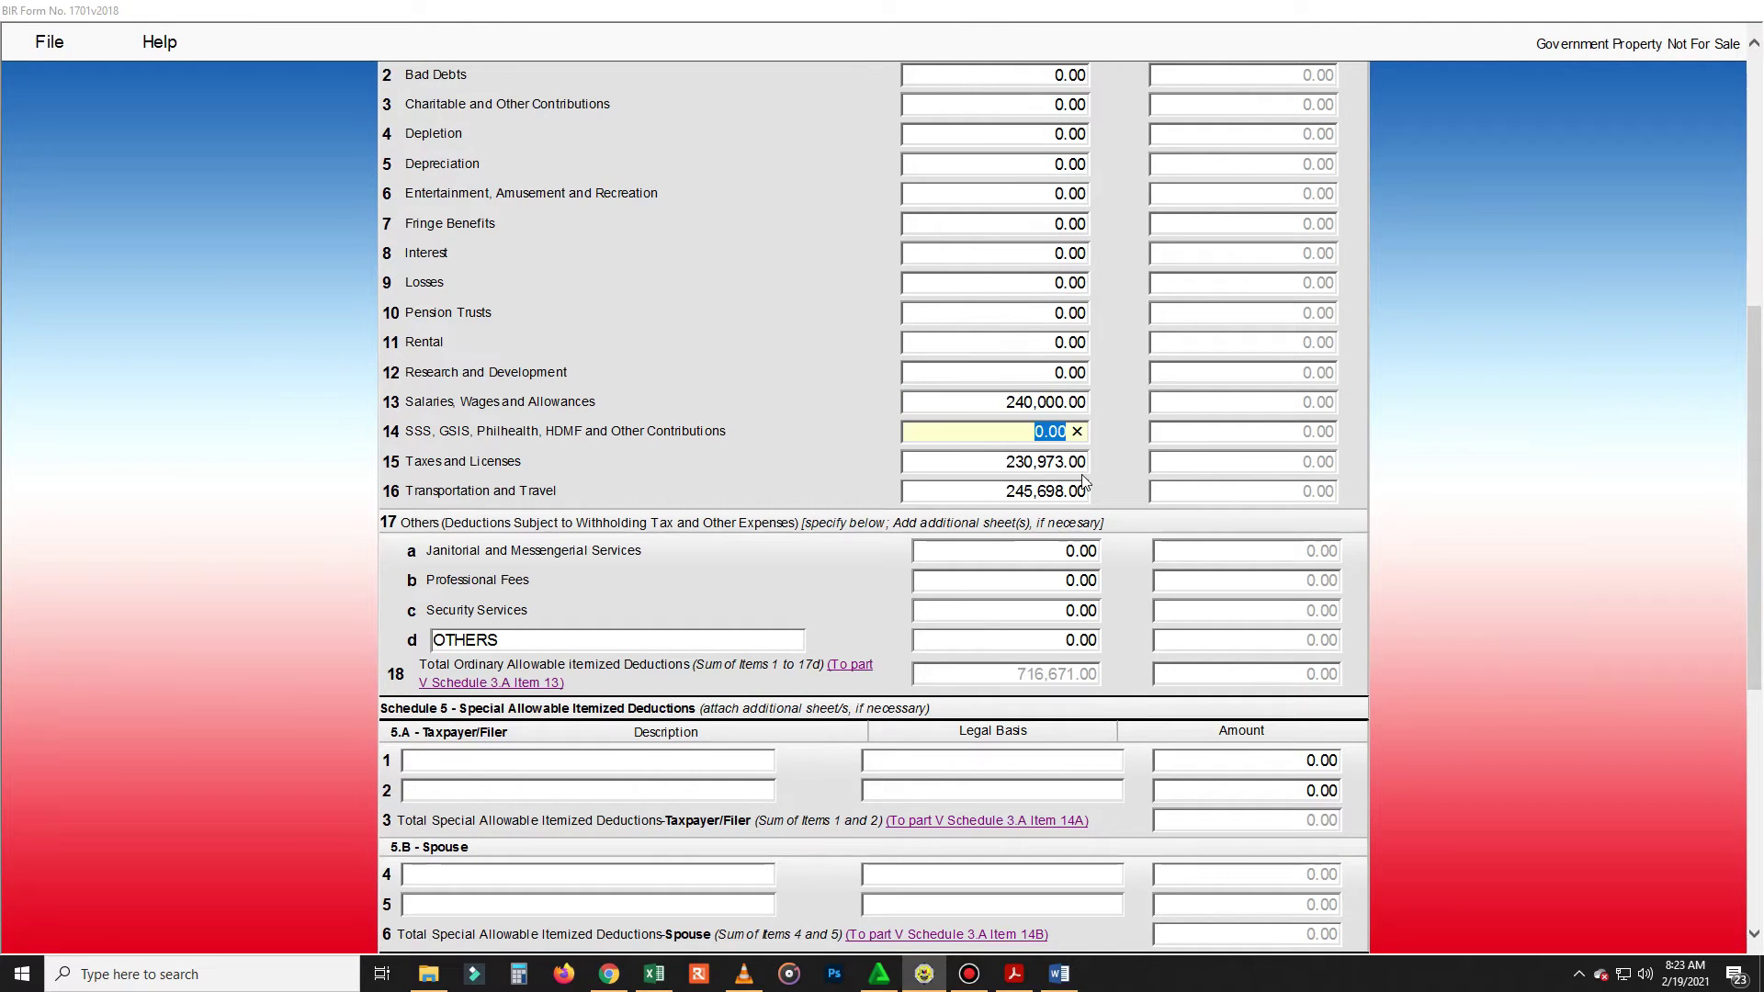
Step: Check the 2020 Rental Expense in the Word notes and set Rental in Schedule 4 item 11 to 150,000
key("alt+Tab")
left_click_drag(729, 492, 979, 514)
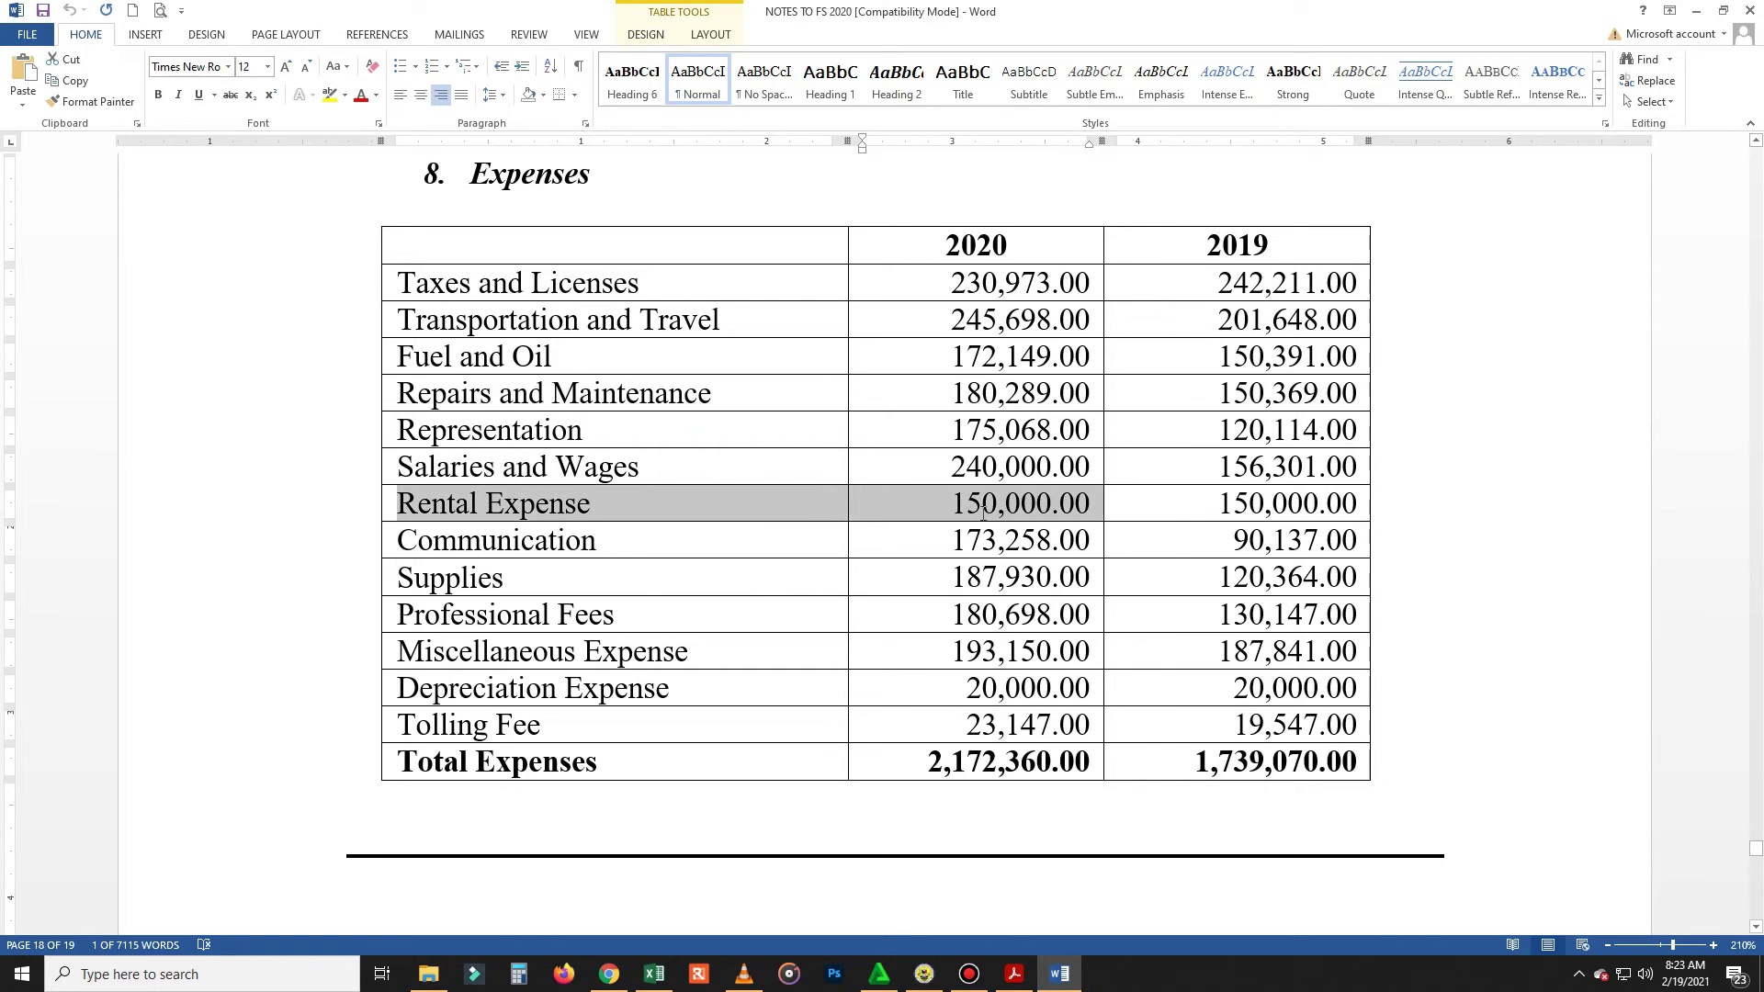
key("alt+Tab")
left_click(962, 342)
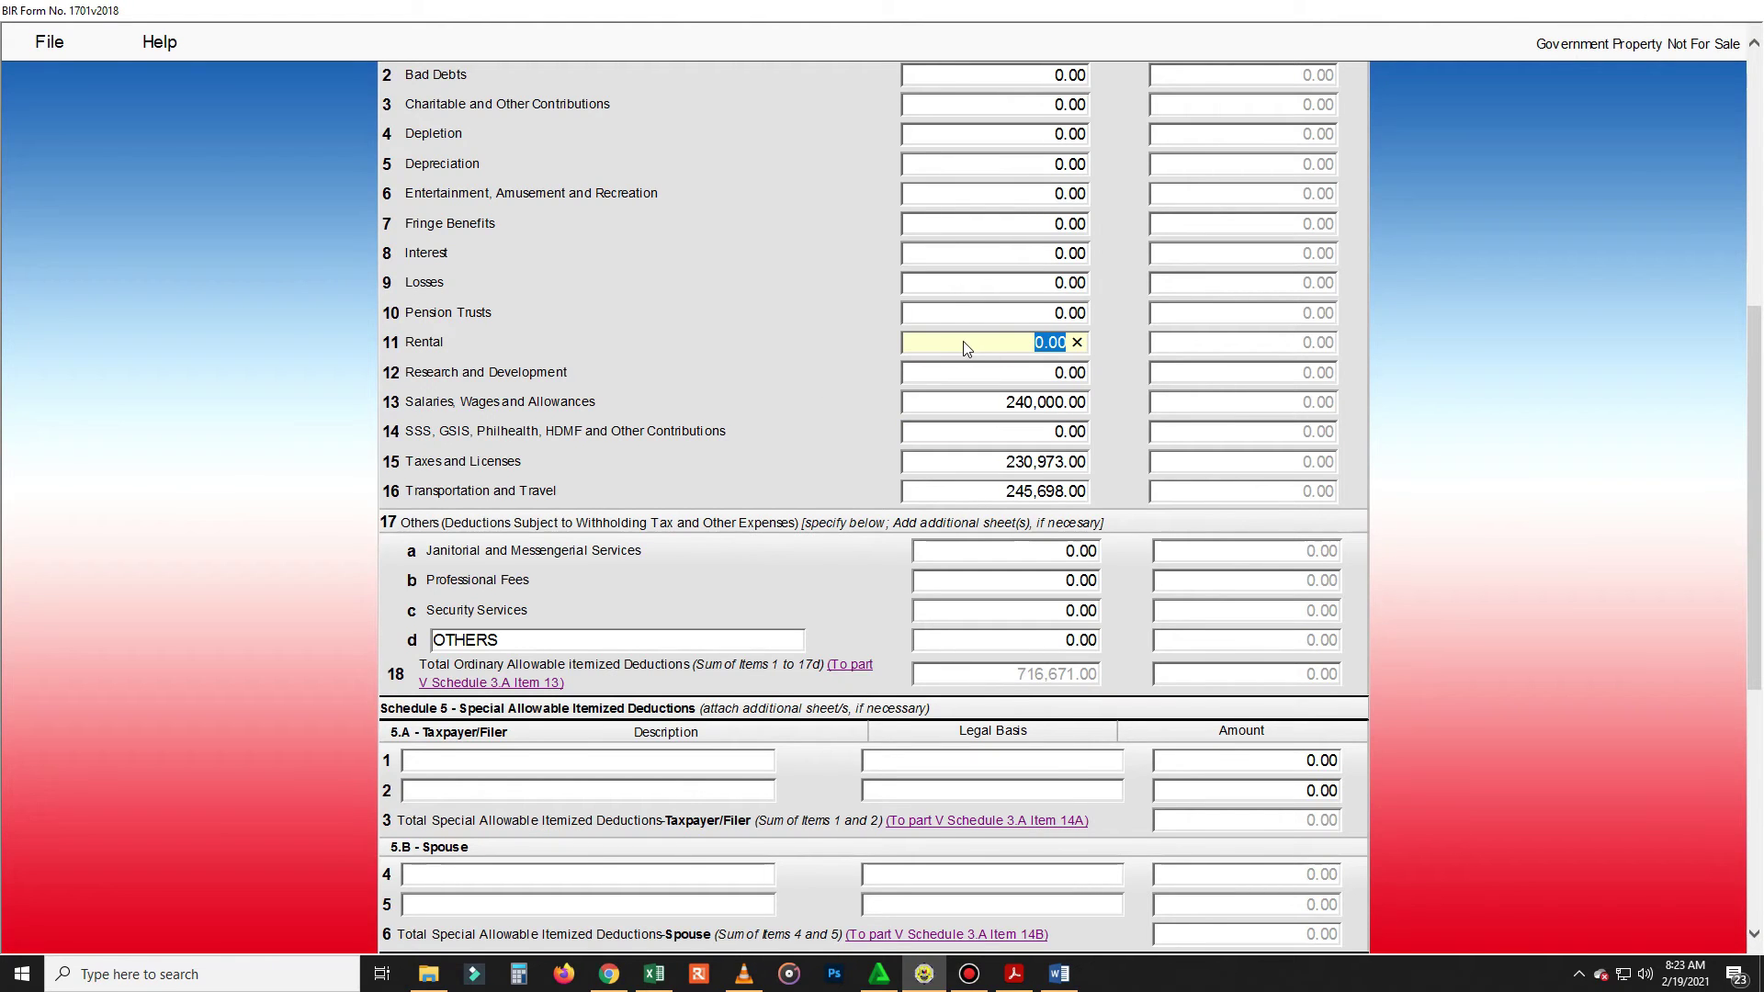
key("alt+Tab")
key("alt+Tab")
type("150,000")
key("Tab")
Step: Check Schedule 4 for Communication, and copy its 2020 row of 173,258.00 from the Word notes into Excel row 51
key("alt+Tab")
left_click_drag(813, 534, 923, 542)
key("ctrl+c")
key("alt+Tab")
scroll(570, 373, "up", 3)
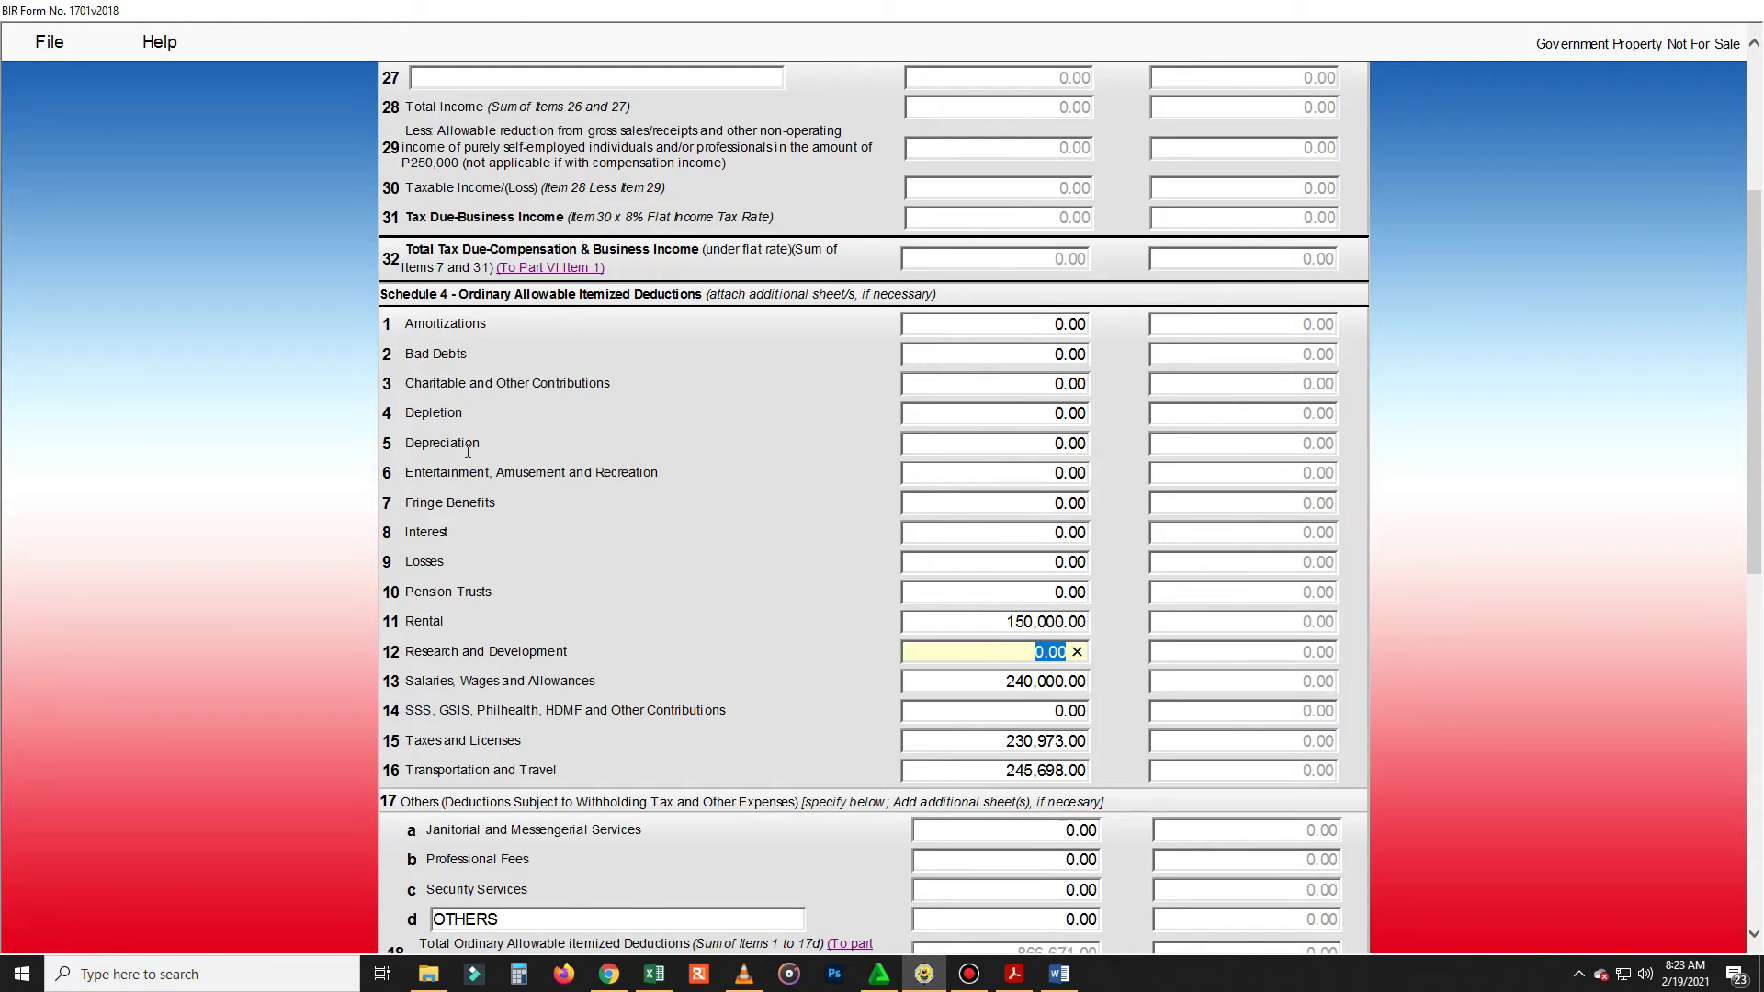
scroll(468, 452, "down", 3)
key("alt+Tab")
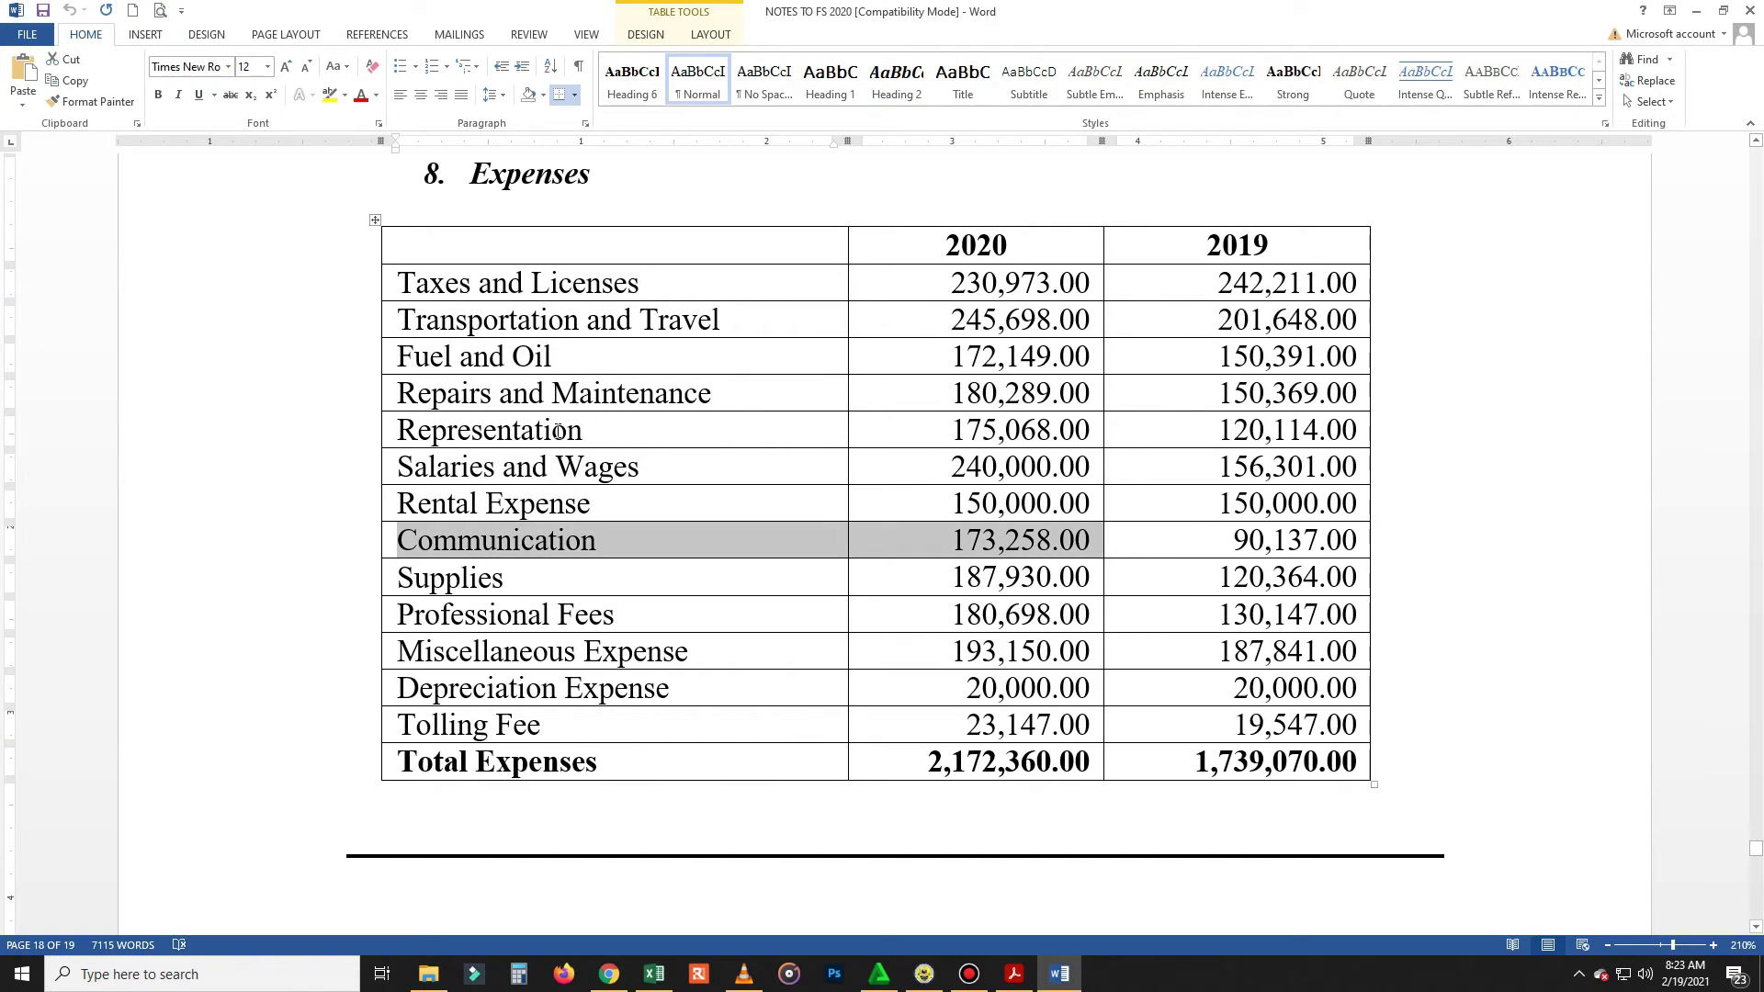
key("alt+Tab")
key("alt+Tab")
key("alt+Tab")
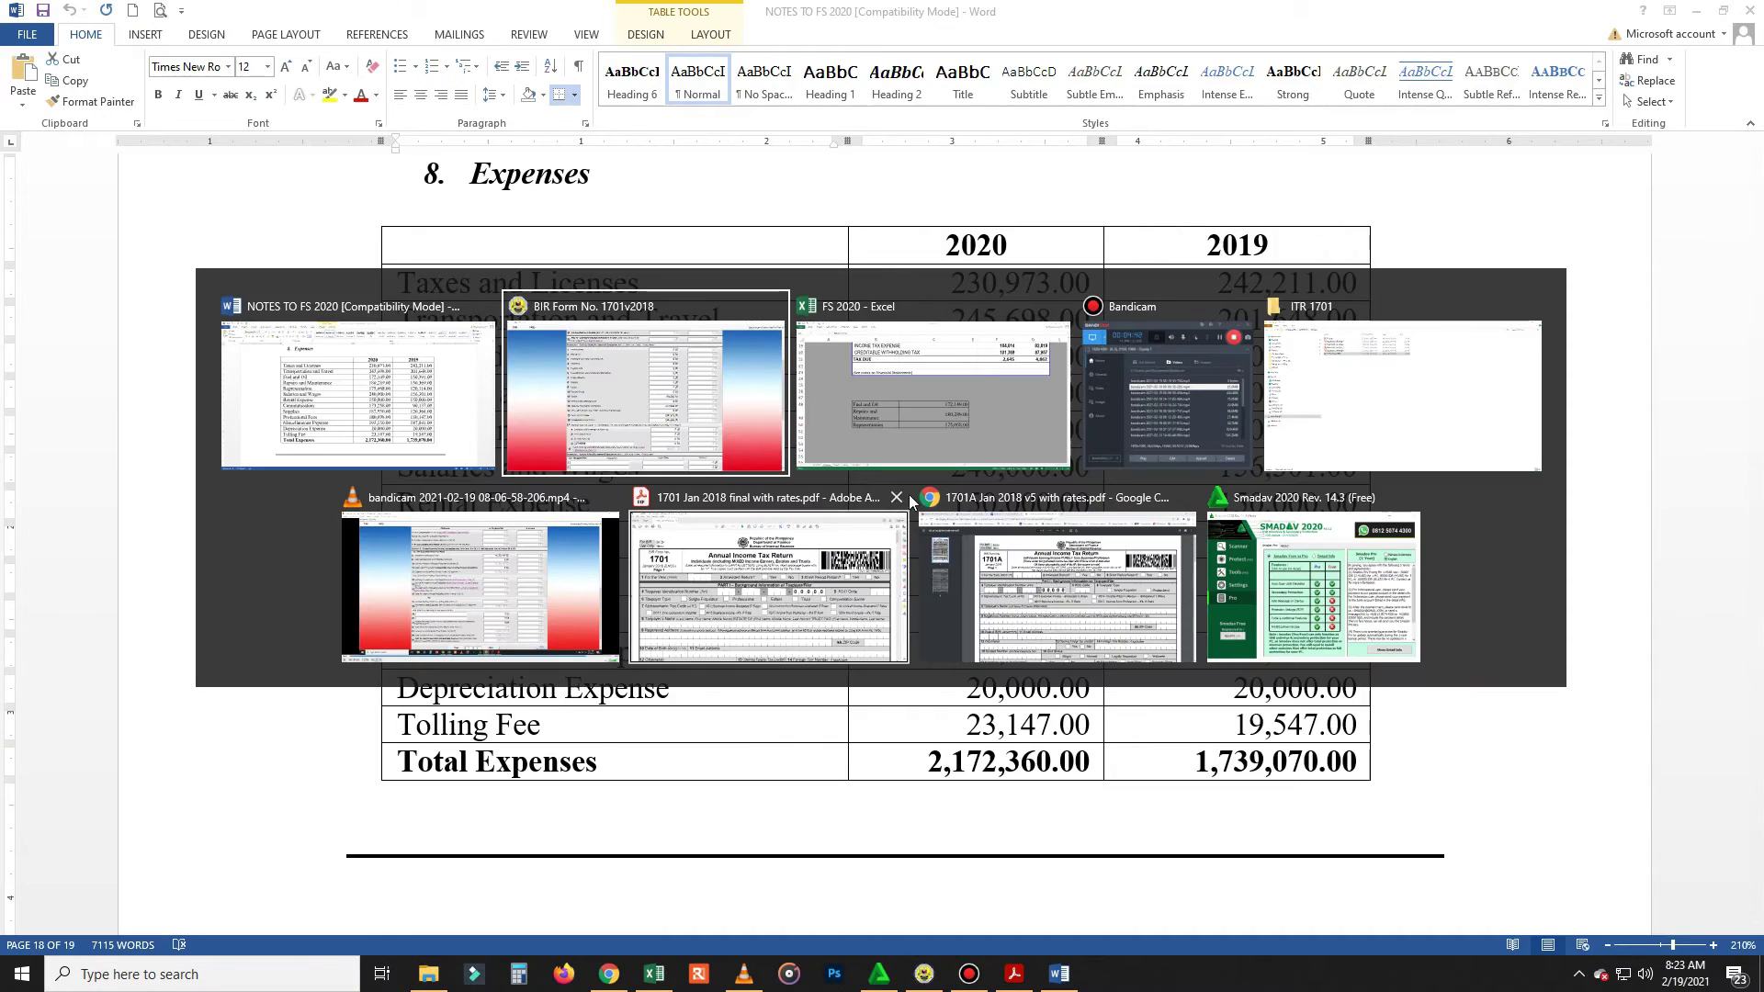
left_click(970, 378)
left_click(469, 703)
key("ctrl+v")
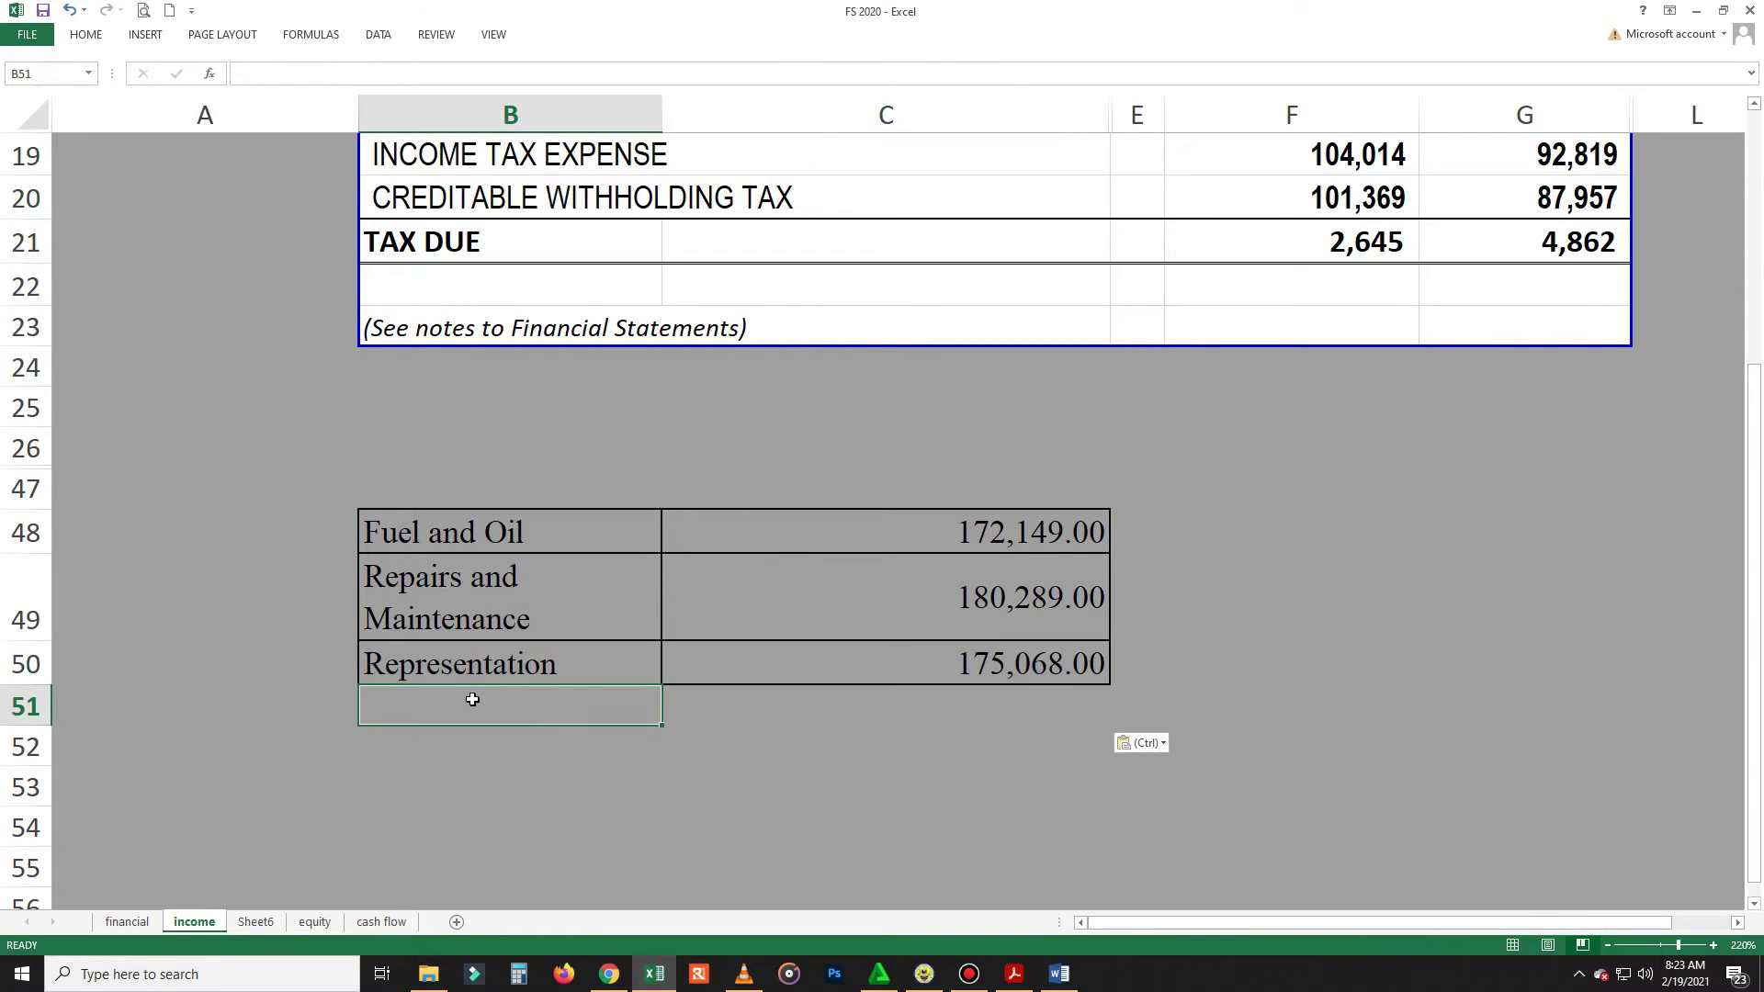
Step: Check Schedule 4 for Supplies, and copy its 2020 row of 187,930.00 from the Word notes into Excel row 52
key("alt+Tab")
key("Tab")
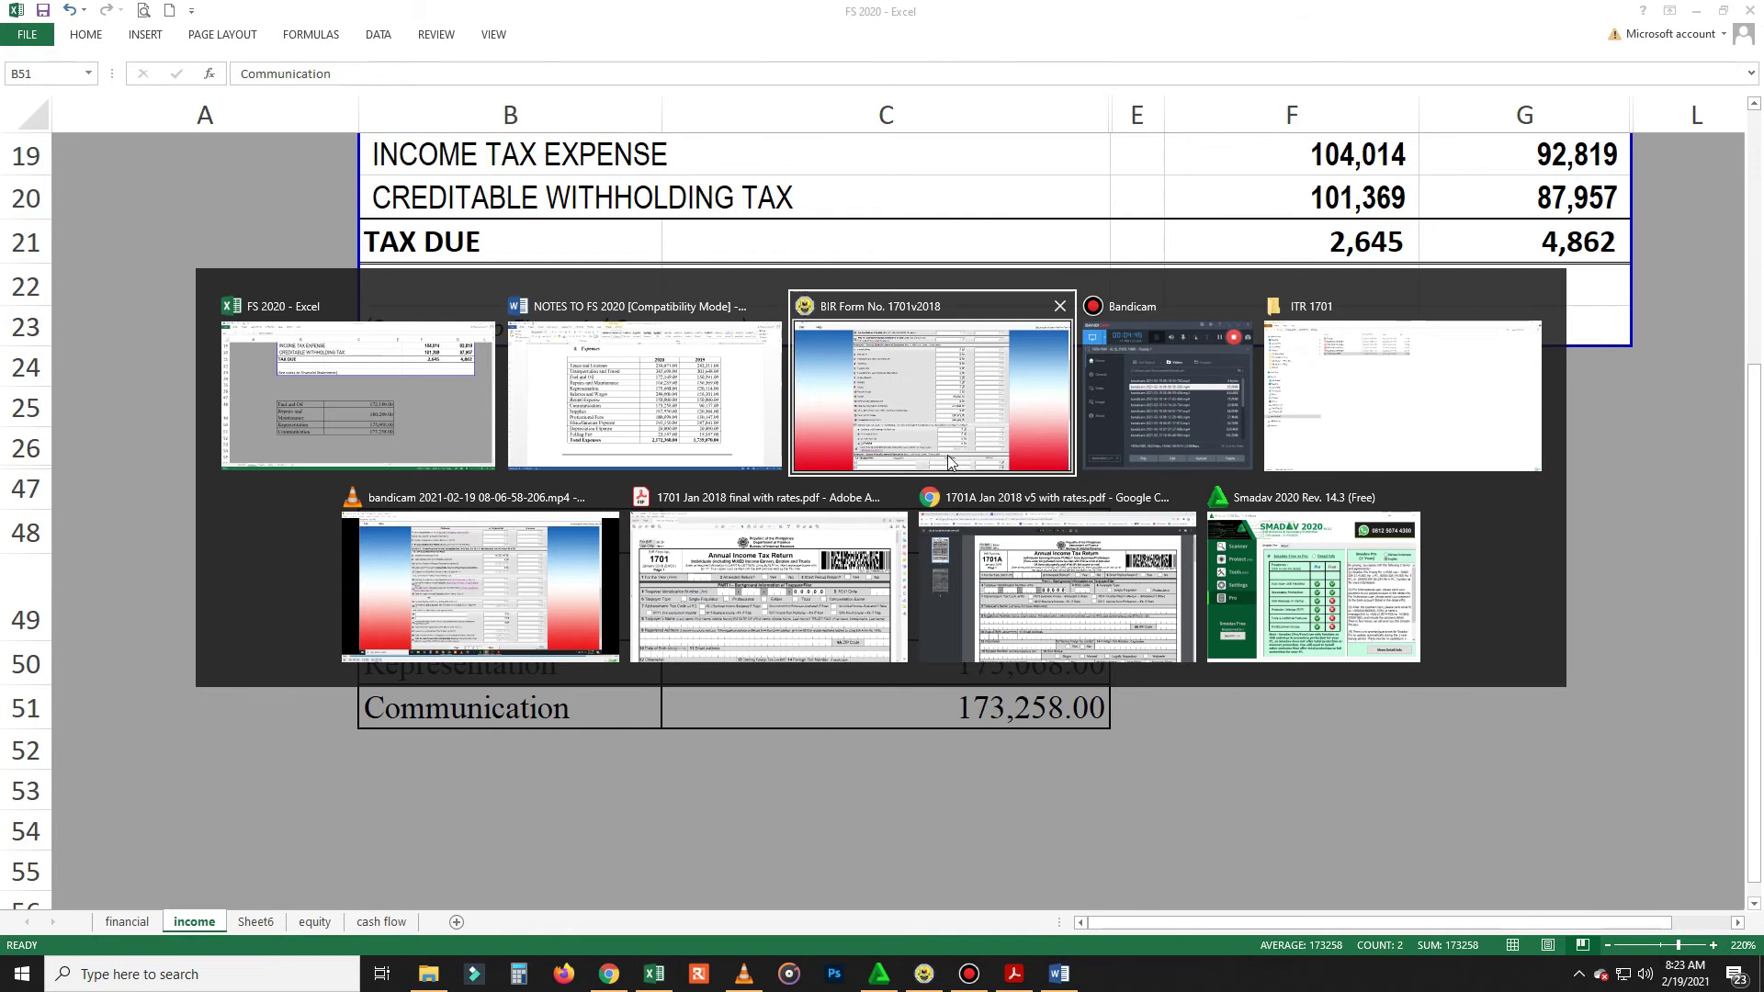
left_click(656, 404)
left_click_drag(514, 577, 939, 593)
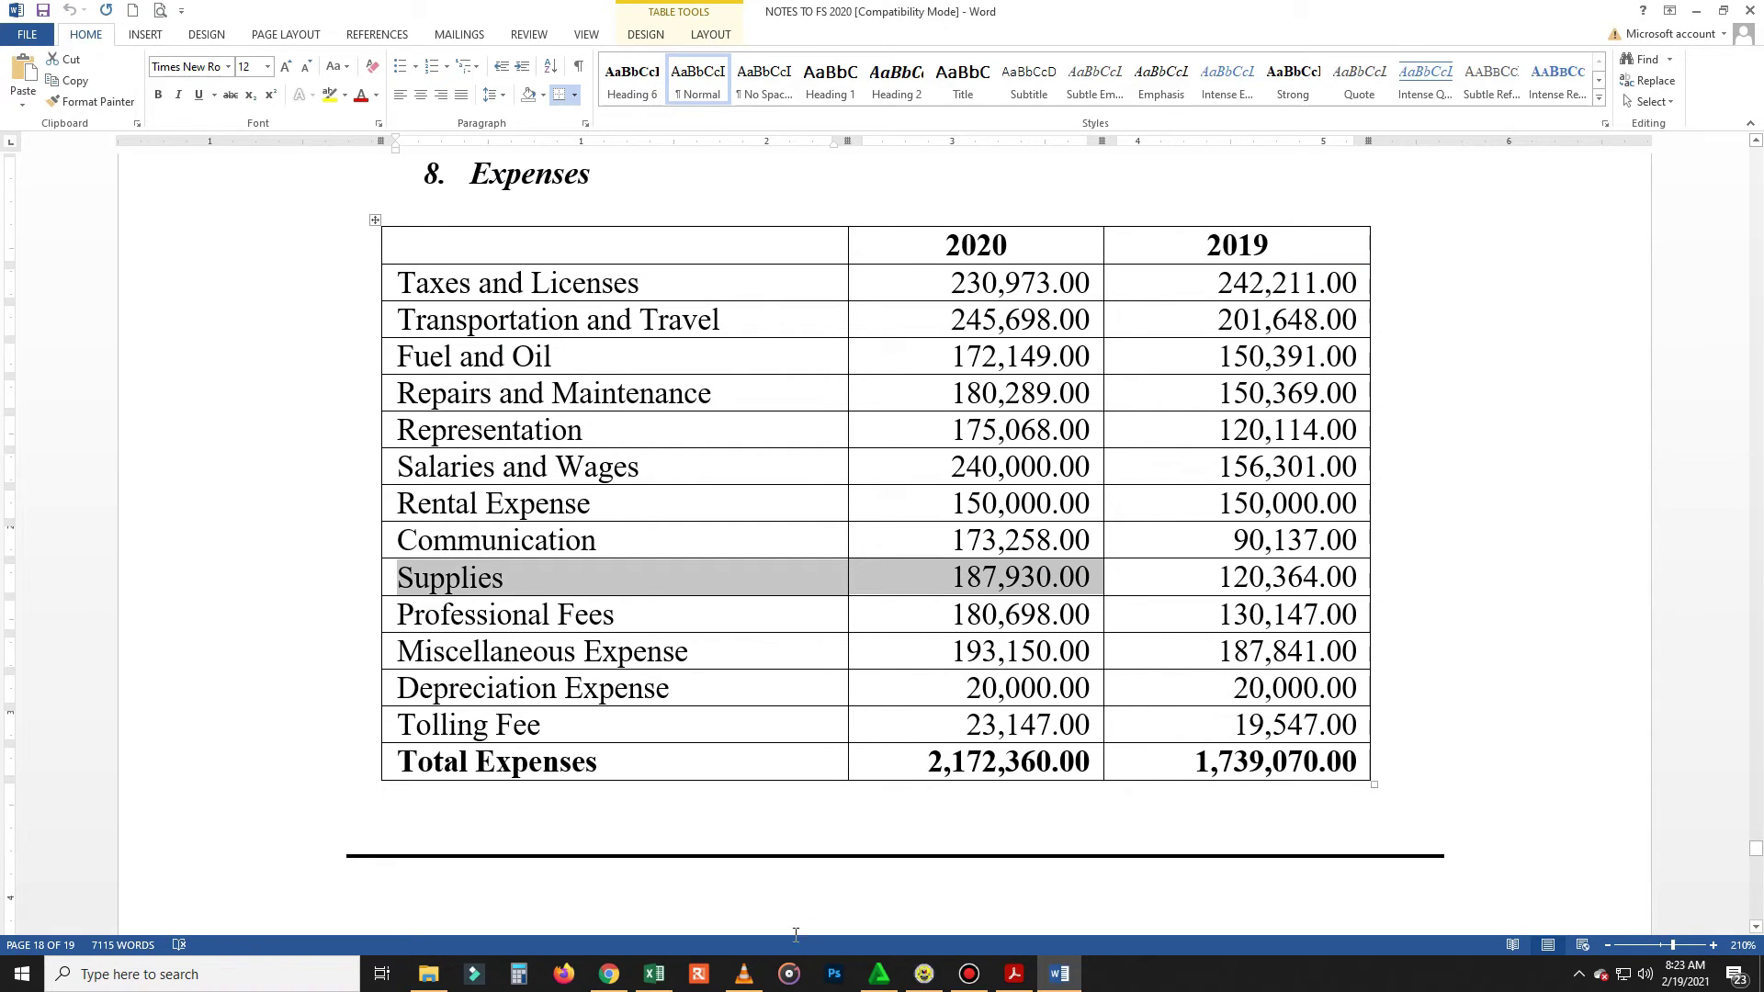
left_click(924, 974)
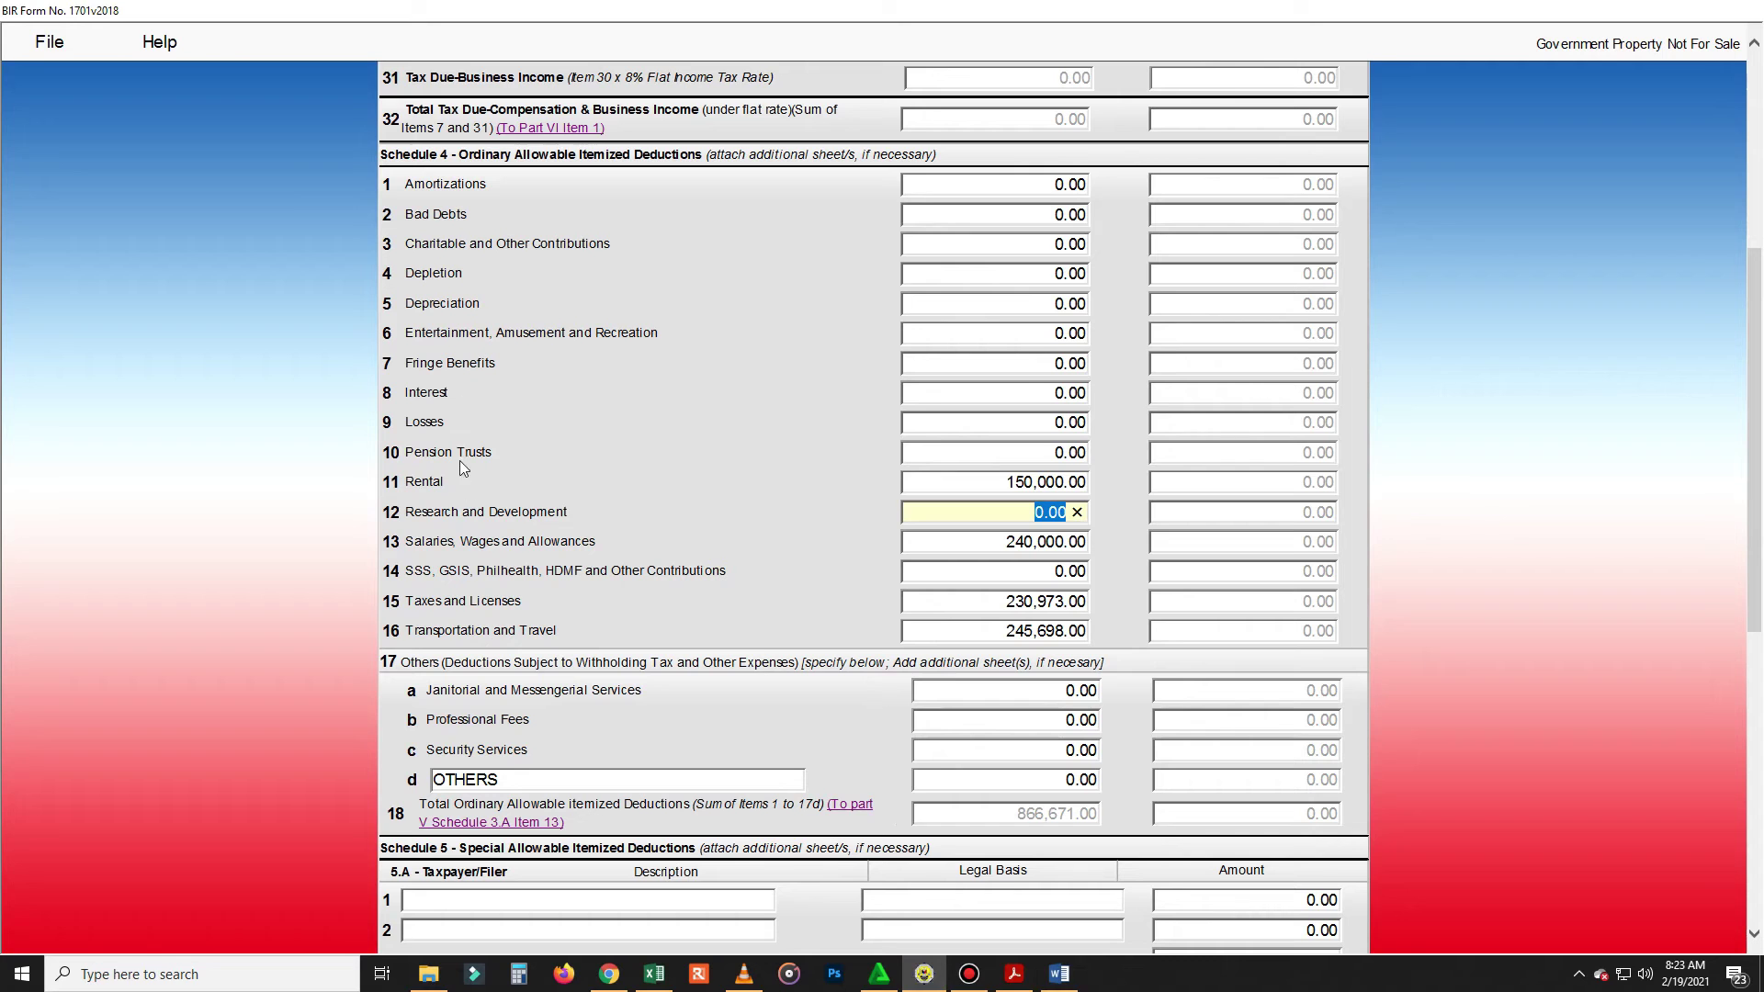
left_click(655, 974)
left_click(439, 755)
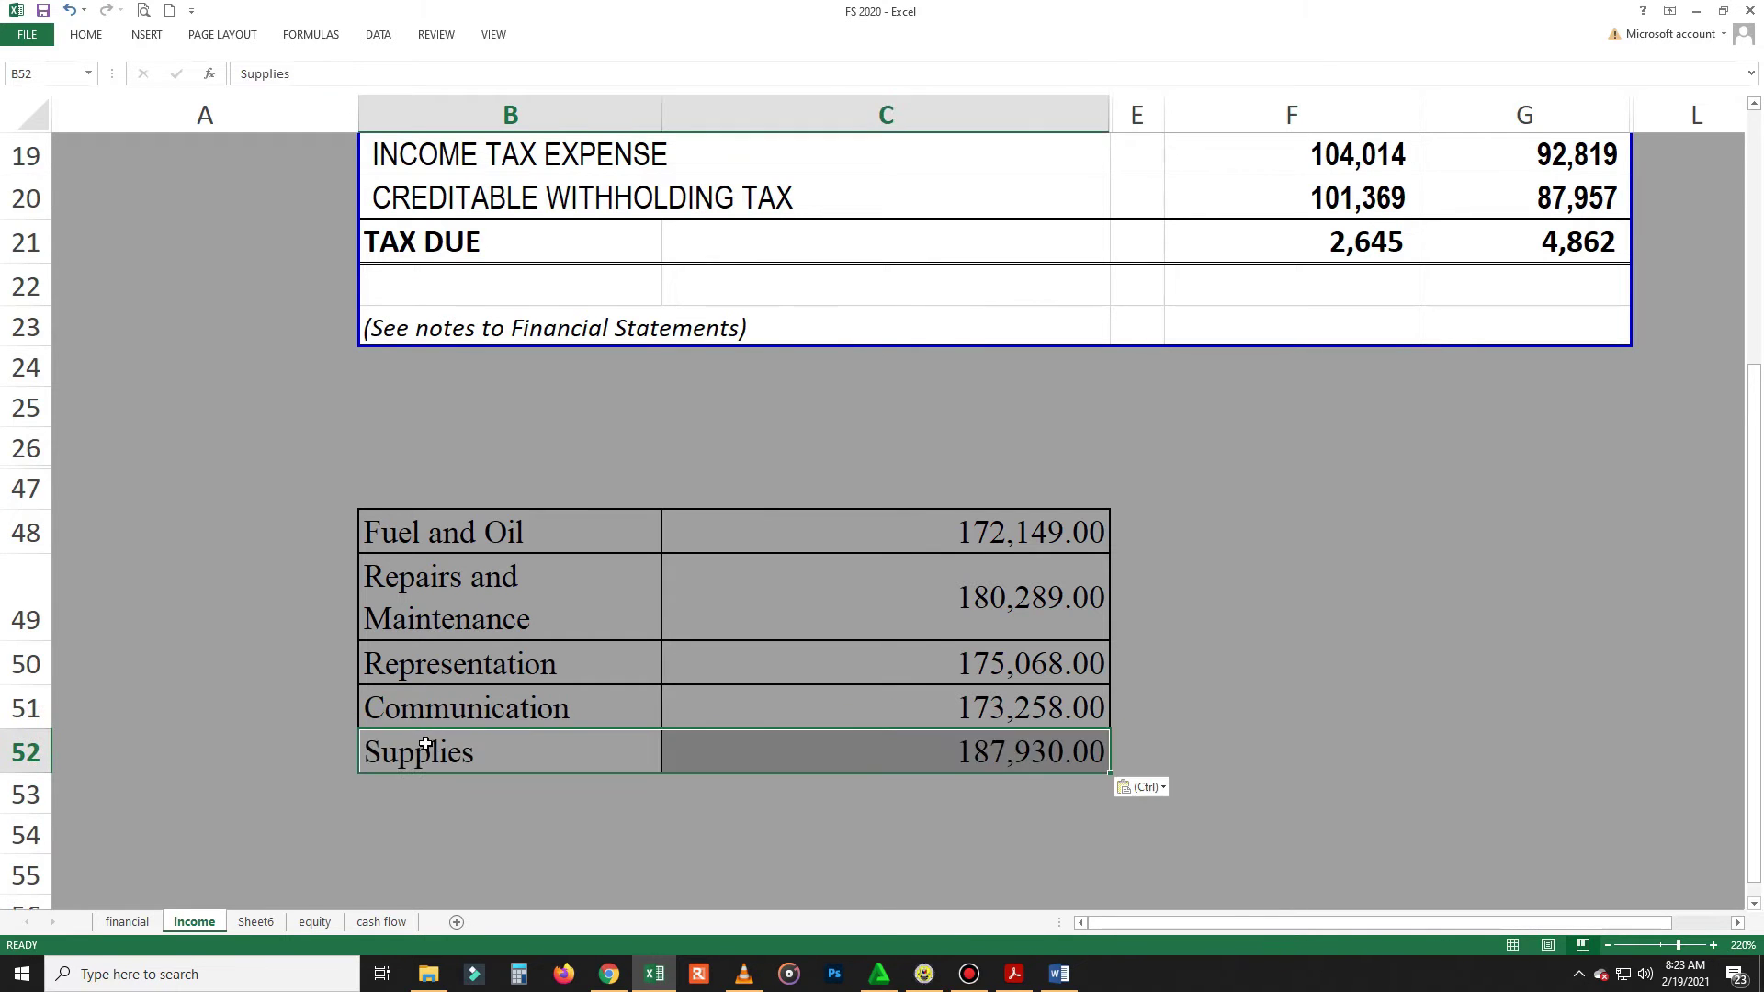
Step: Find the 2020 Professional Fees in the Word notes and set Schedule 4 item 17b to 180,698
key("alt+Tab")
key("alt+Tab")
key("alt+Tab")
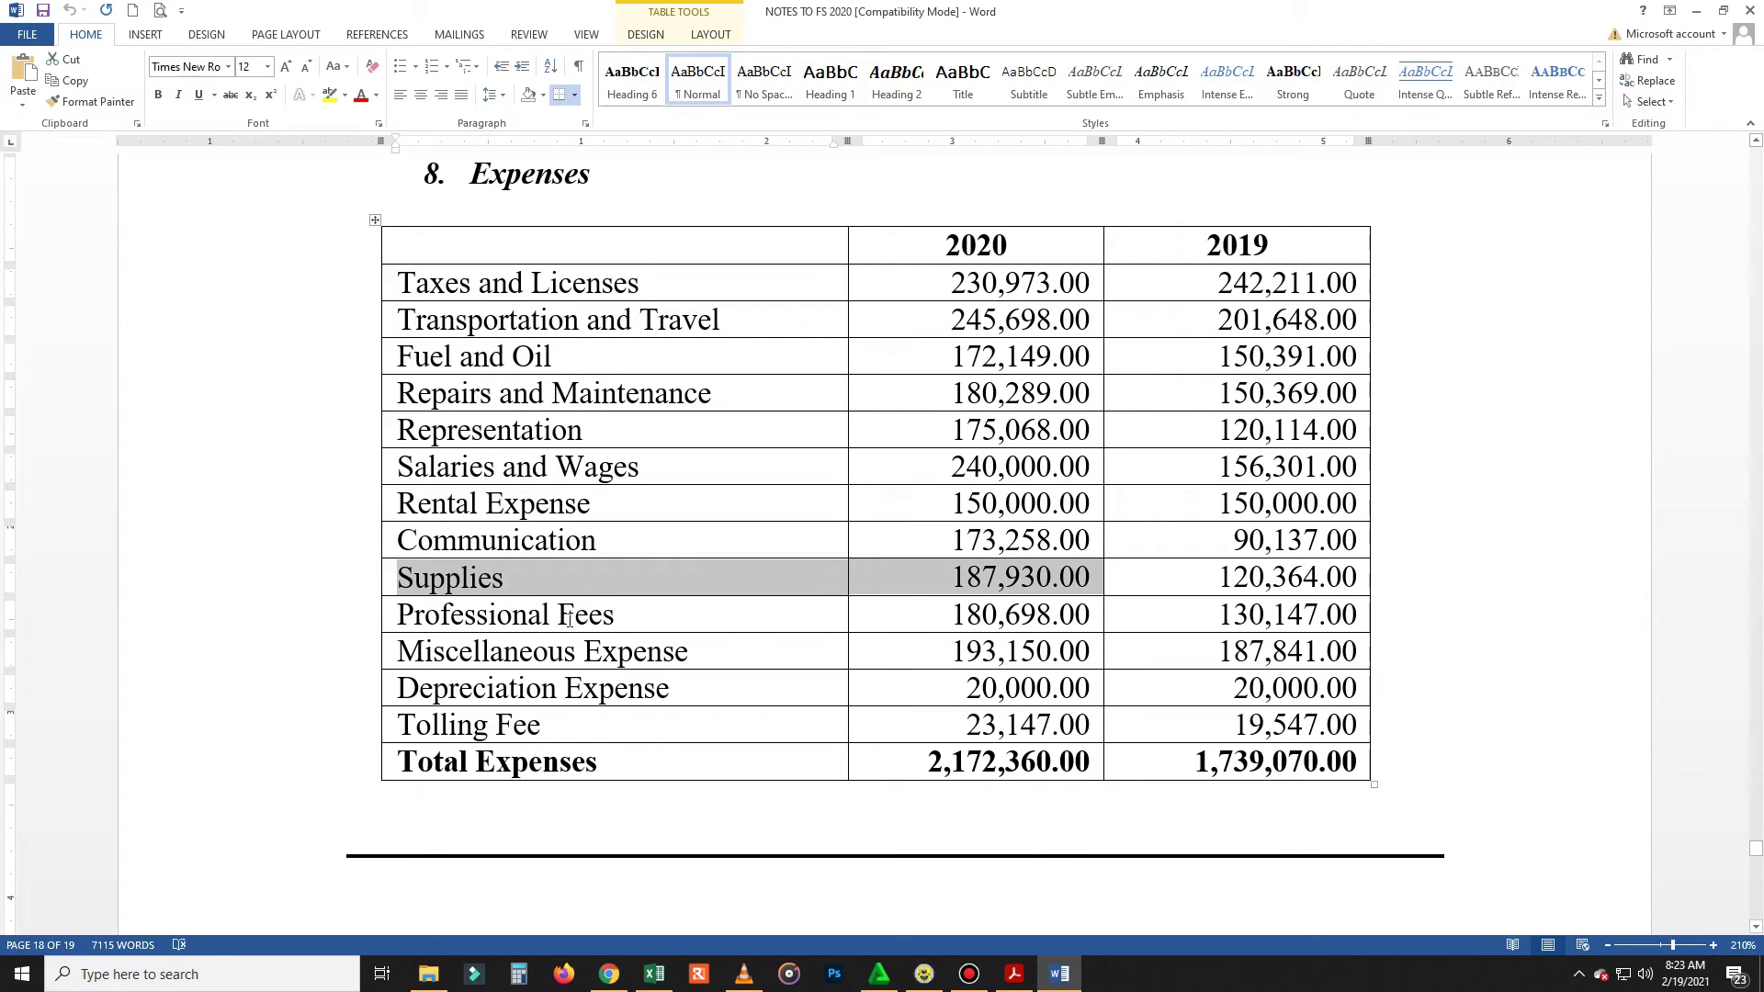
left_click_drag(569, 620, 941, 633)
key("alt+Tab")
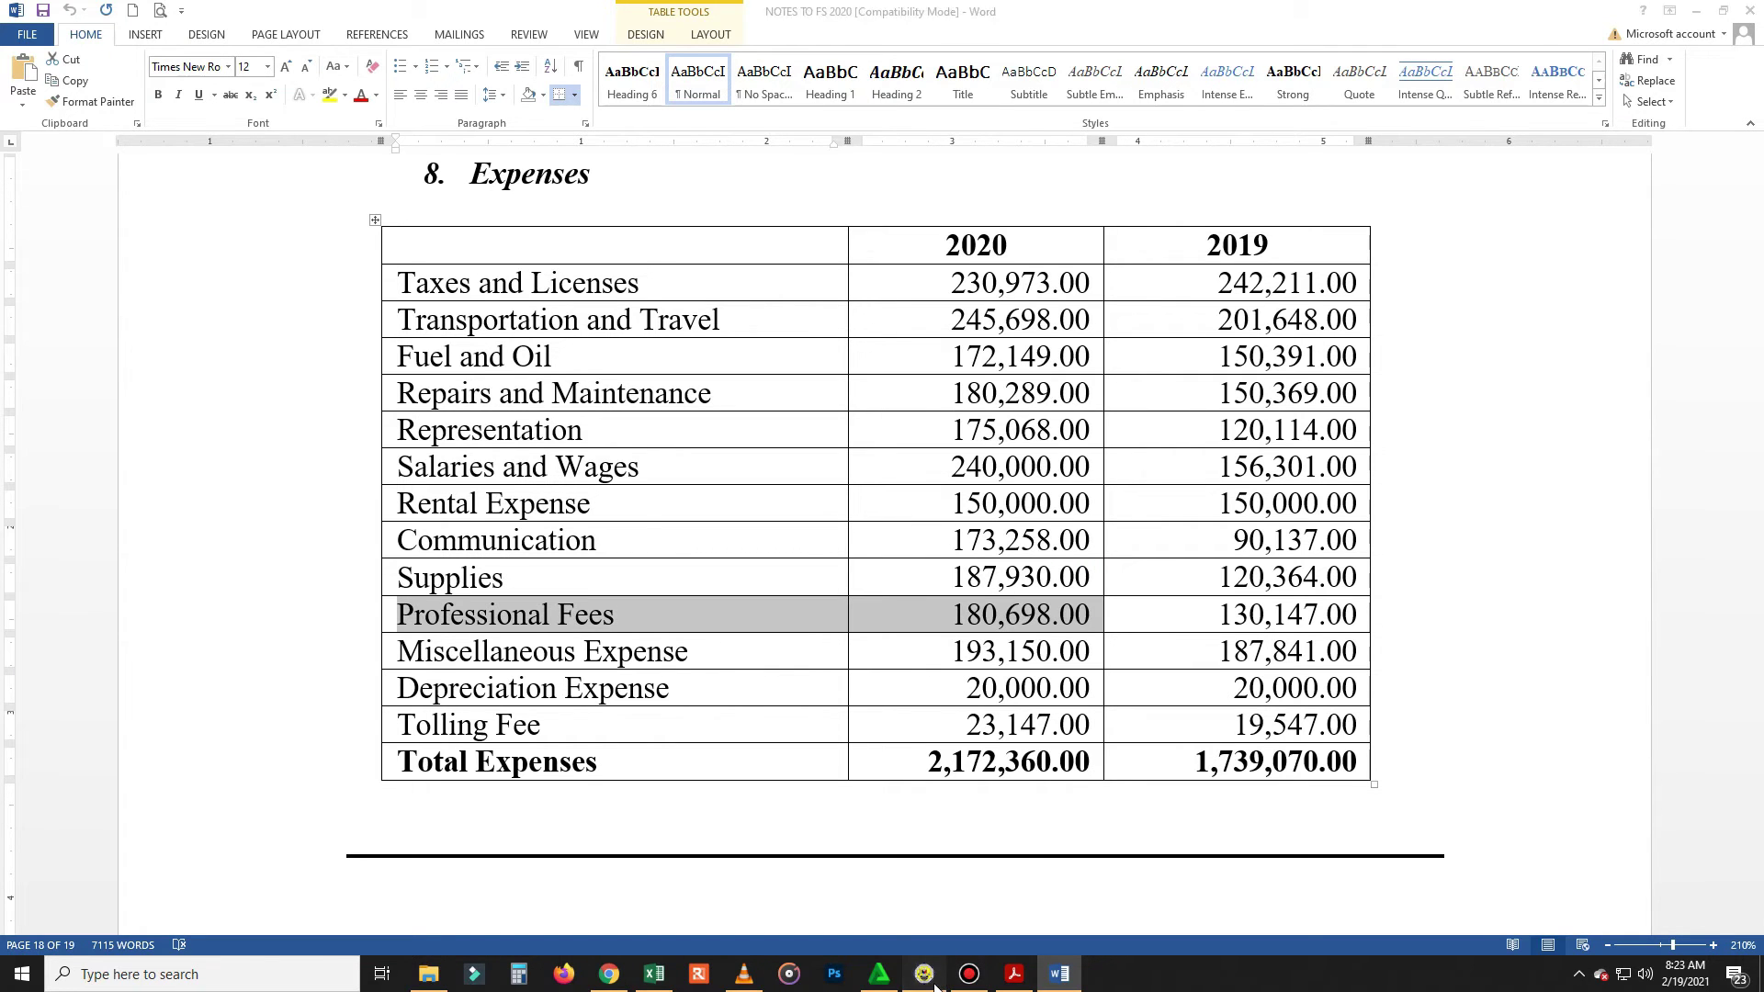
left_click(963, 722)
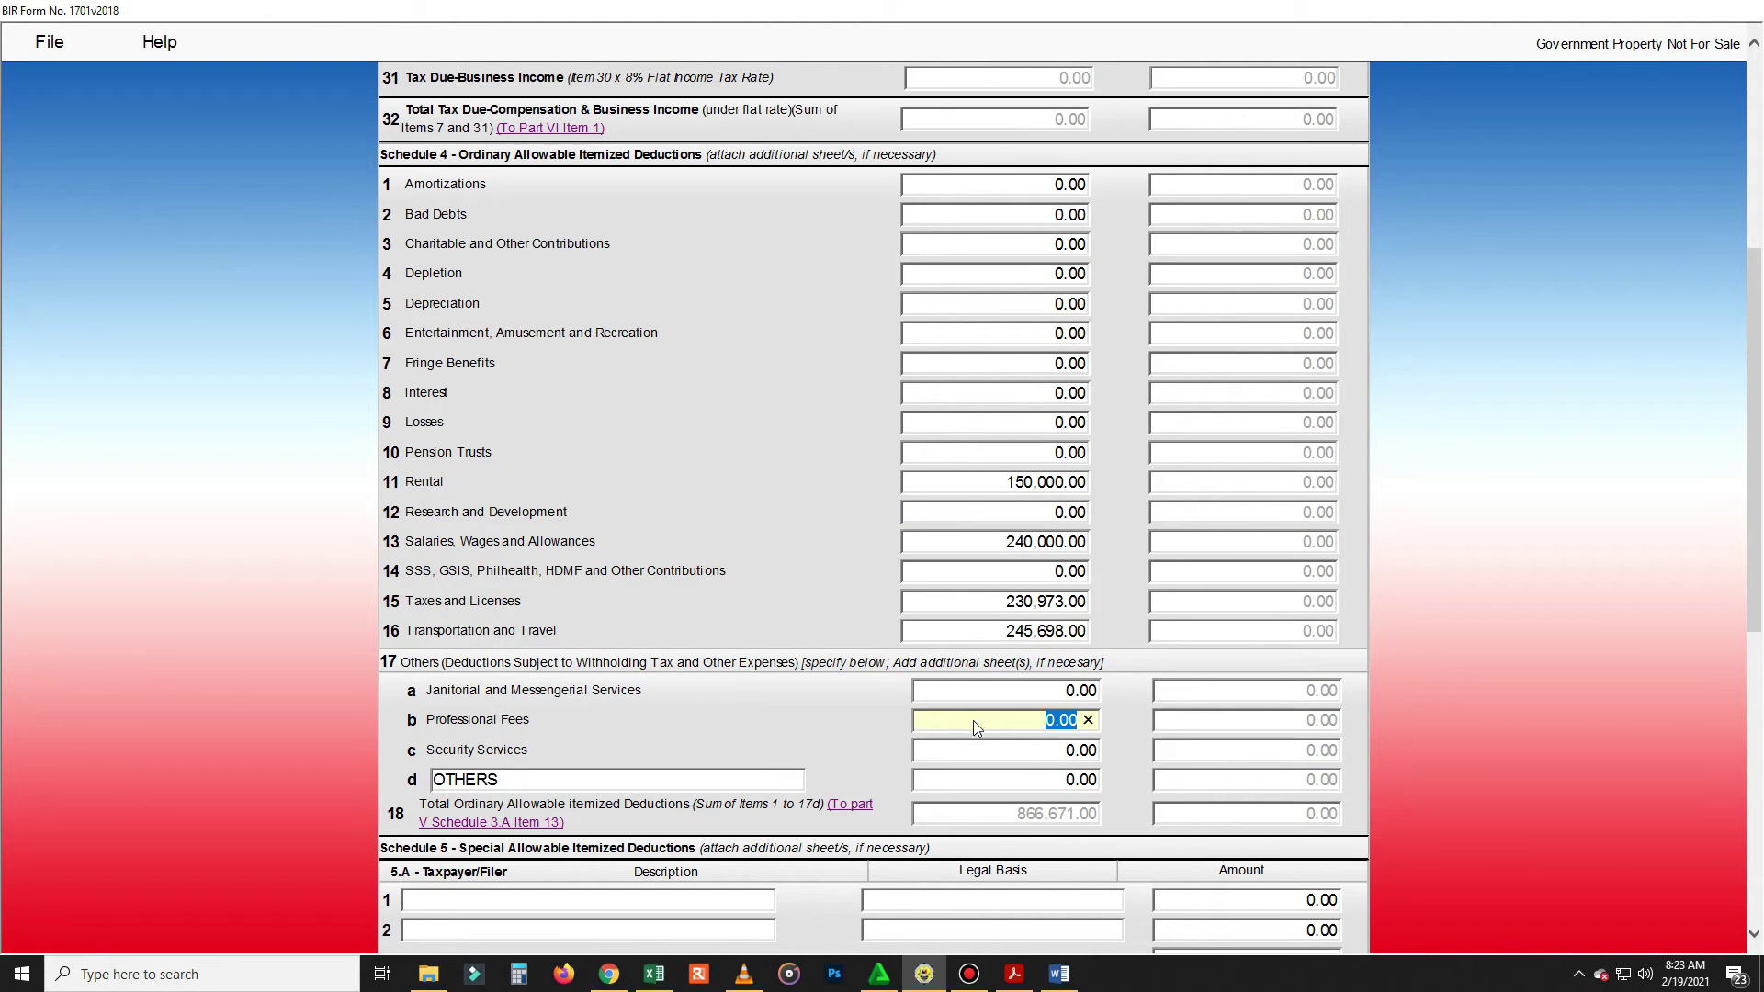
type("180,698")
key("Tab")
Step: Check Schedule 4 for Miscellaneous Expense, and copy its 2020 row of 193,150.00 from the Word notes into Excel row 53
key("alt+Tab")
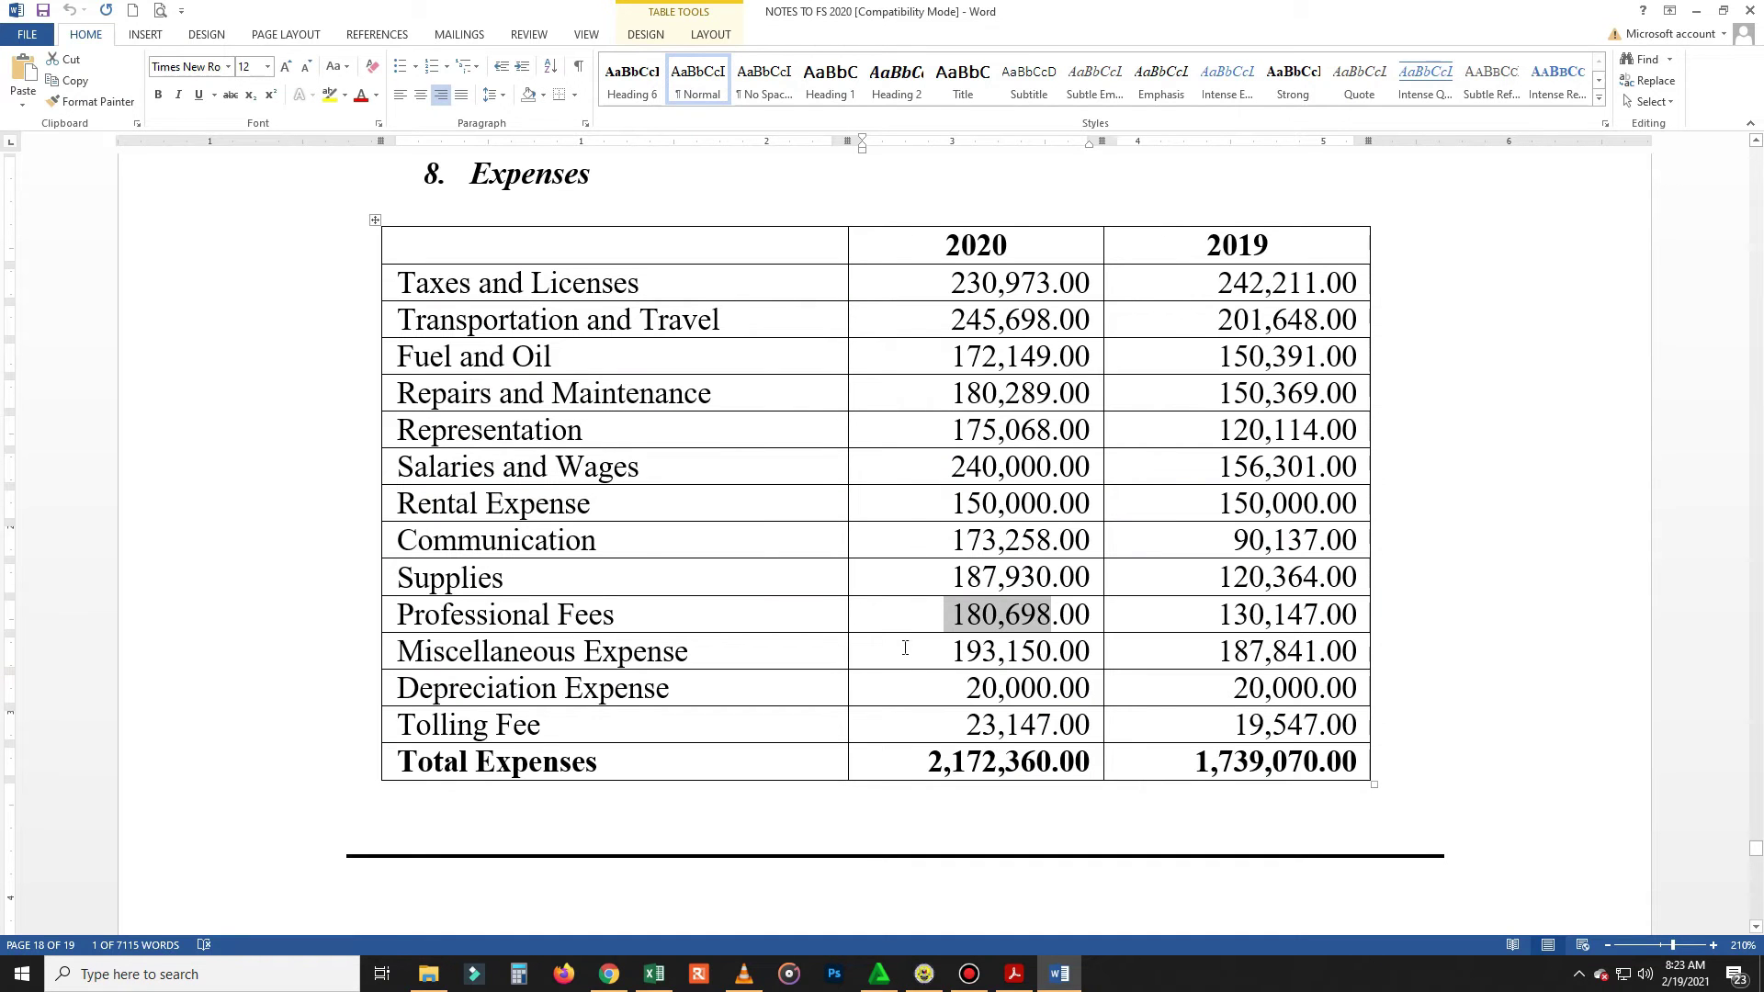
left_click(845, 673)
key("ctrl+c")
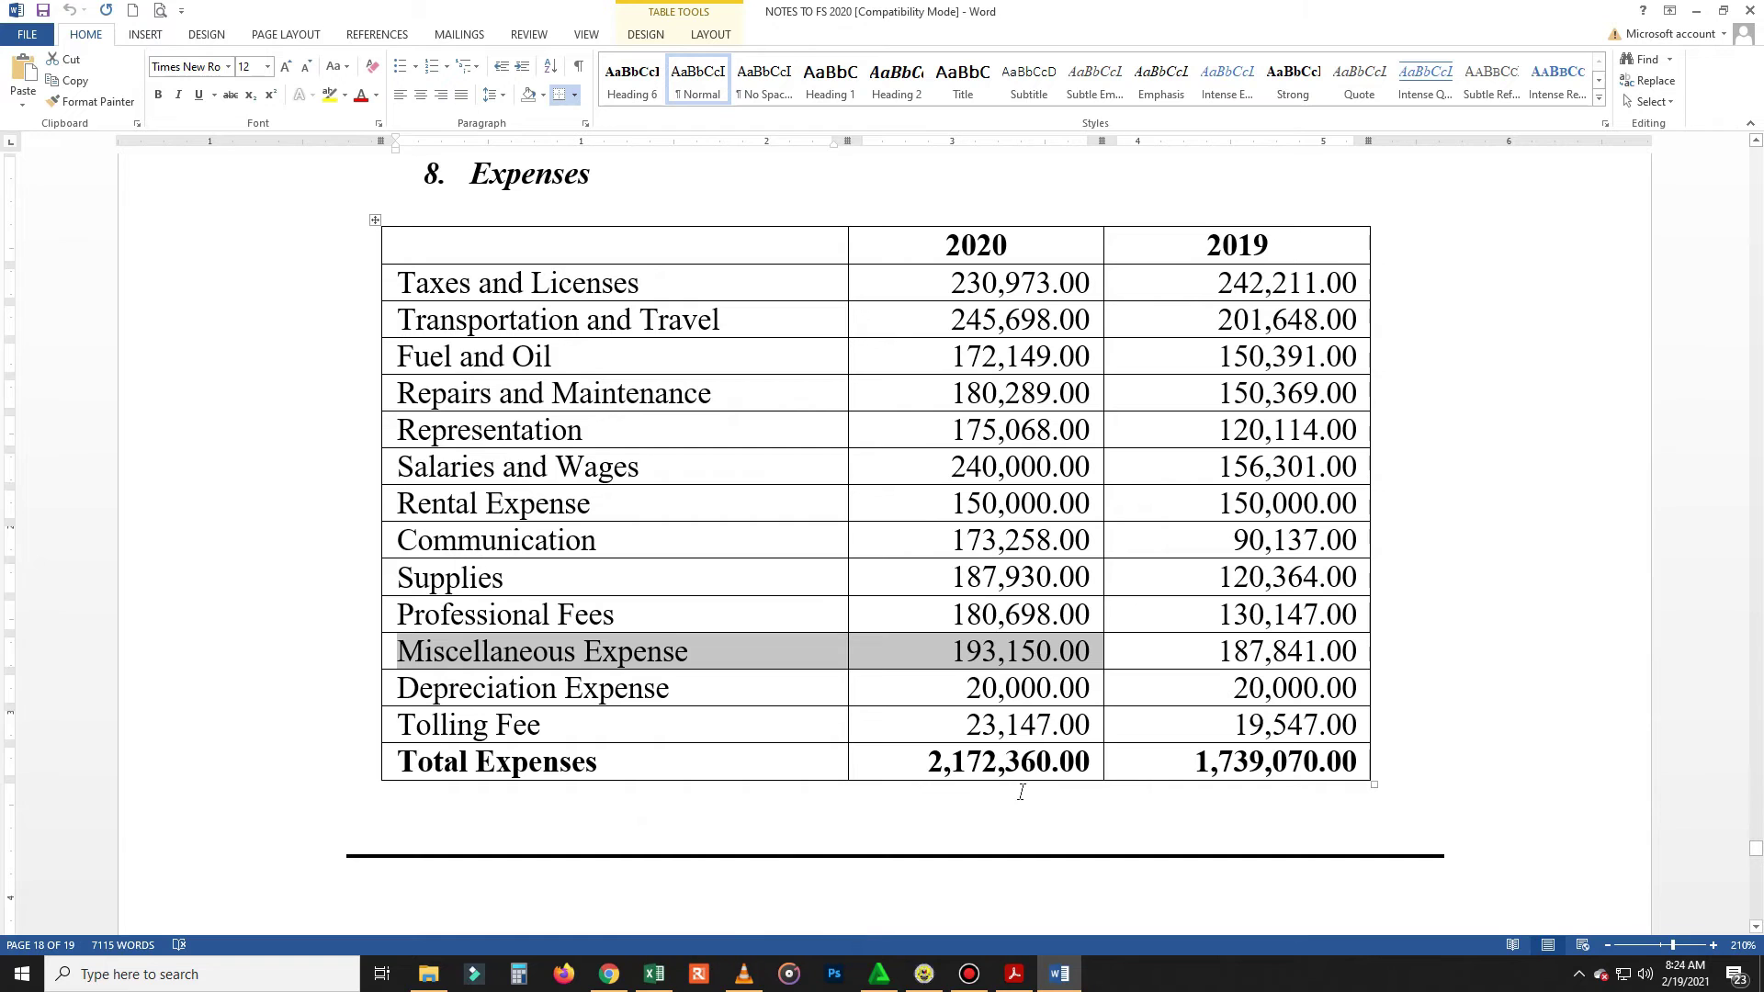
left_click(933, 977)
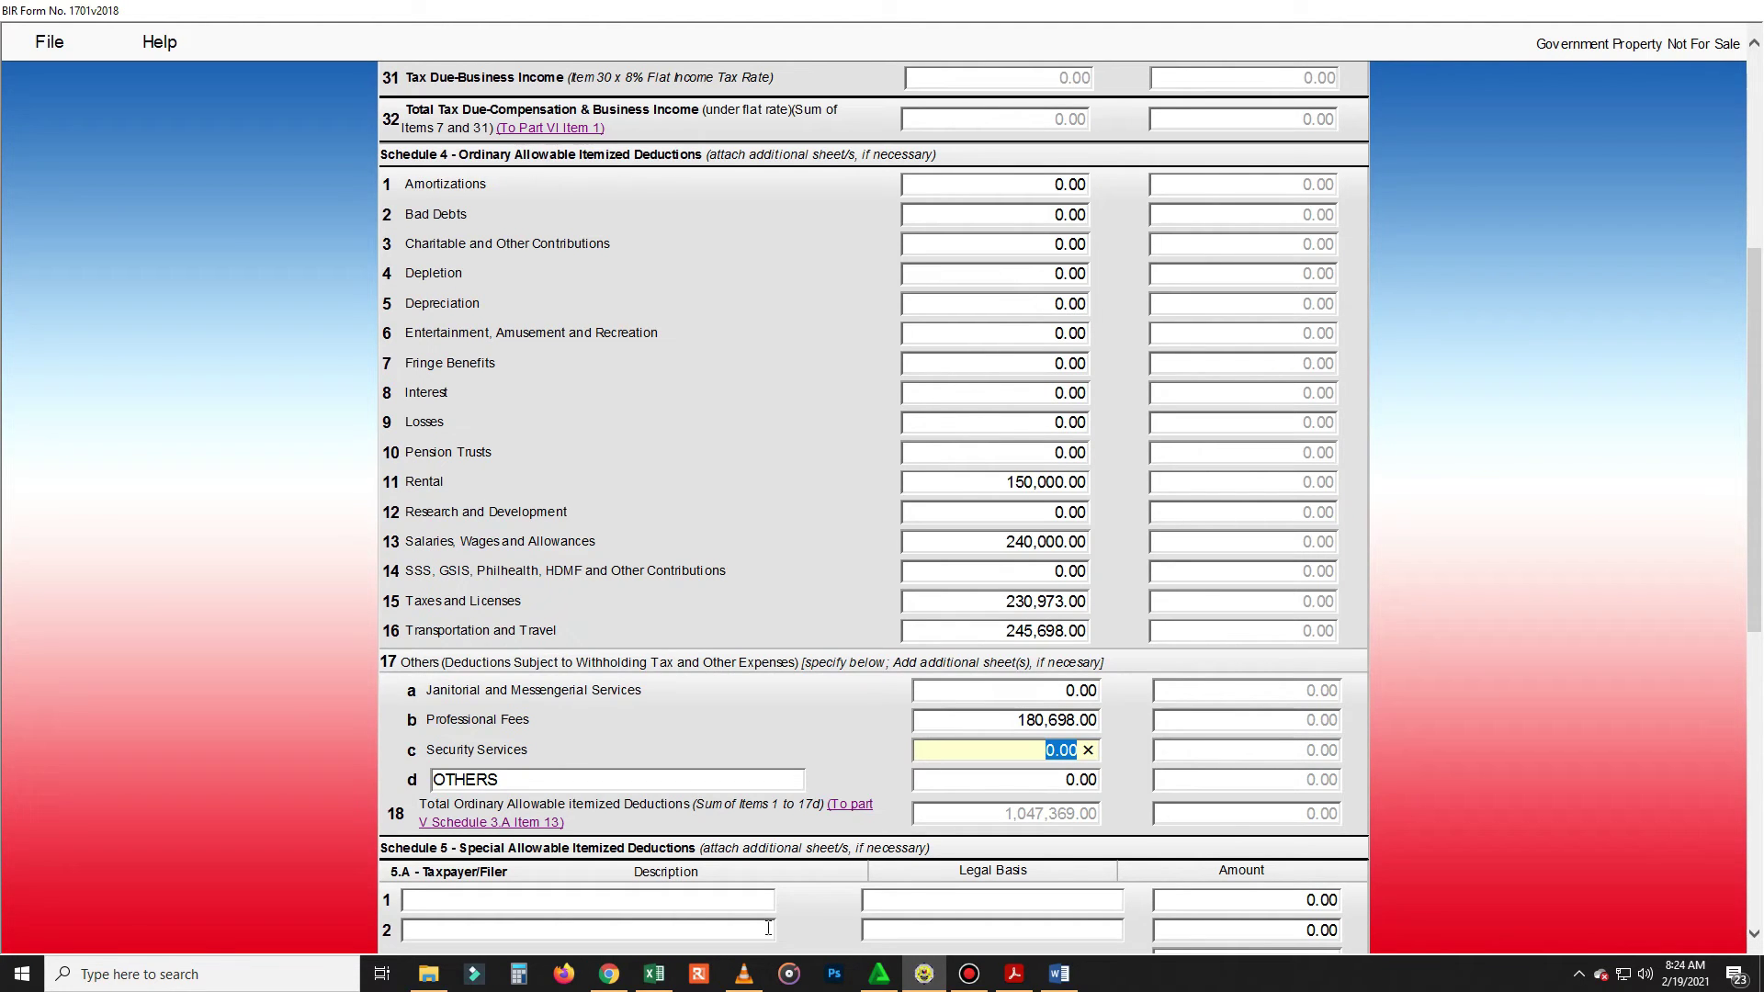
left_click(655, 974)
left_click(452, 803)
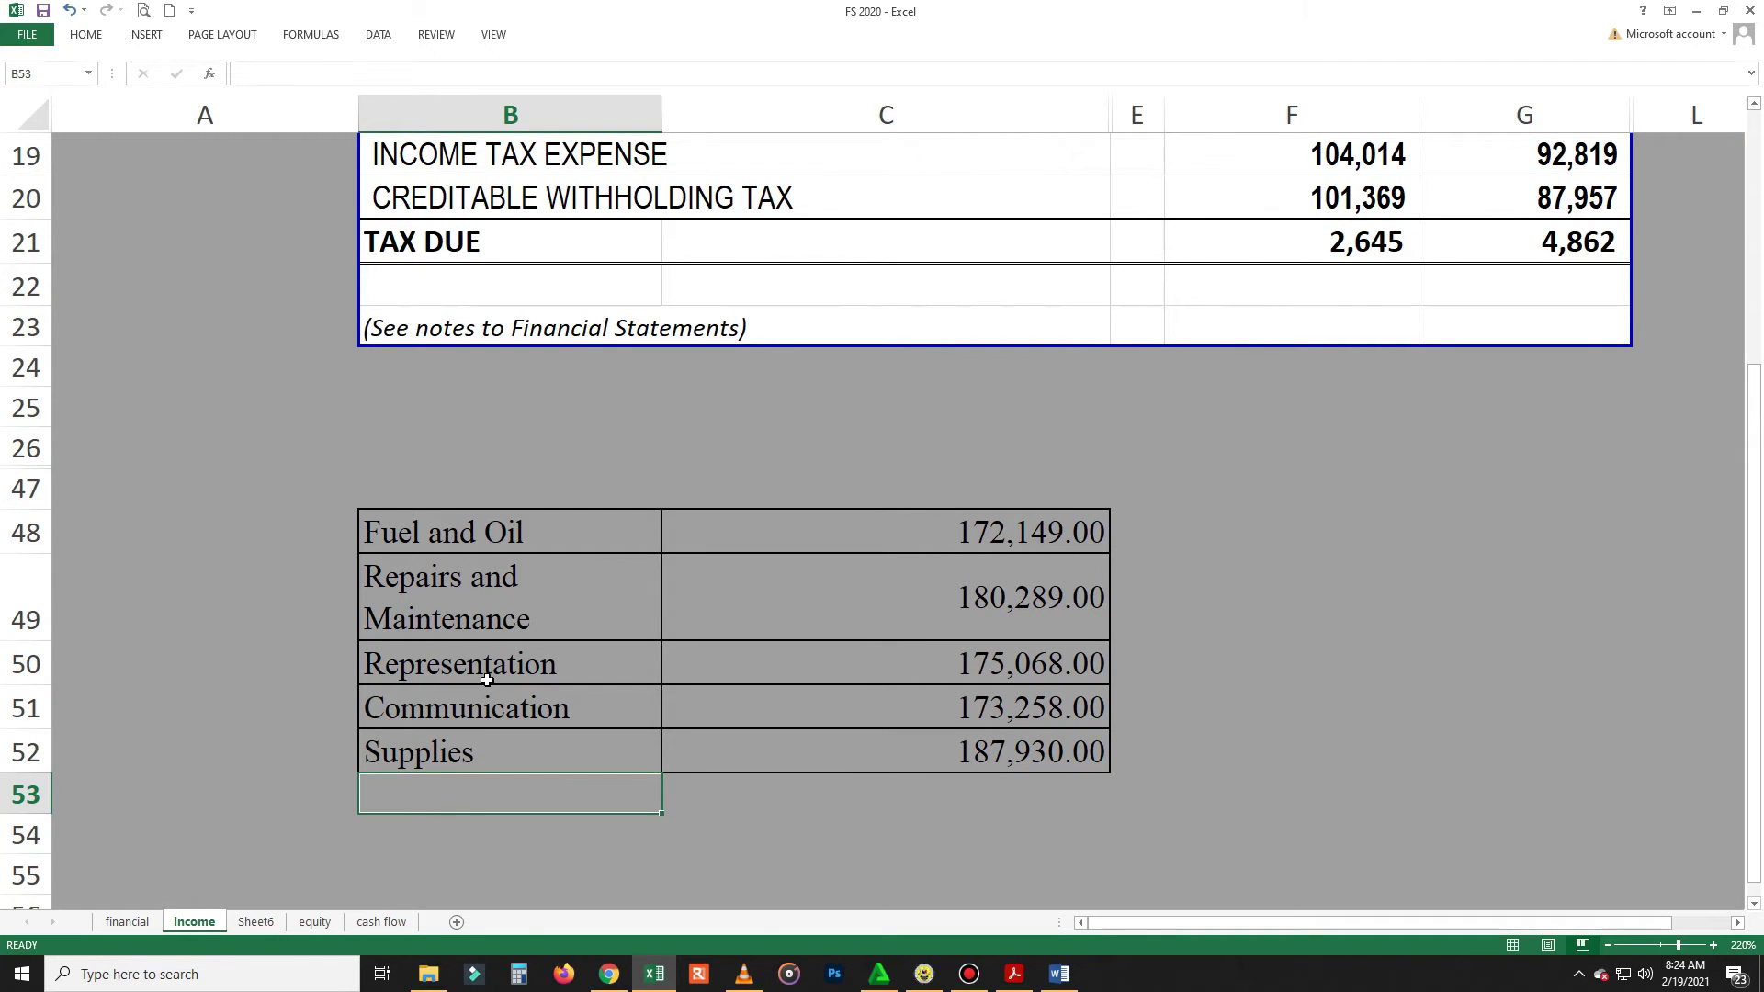
key("ctrl+v")
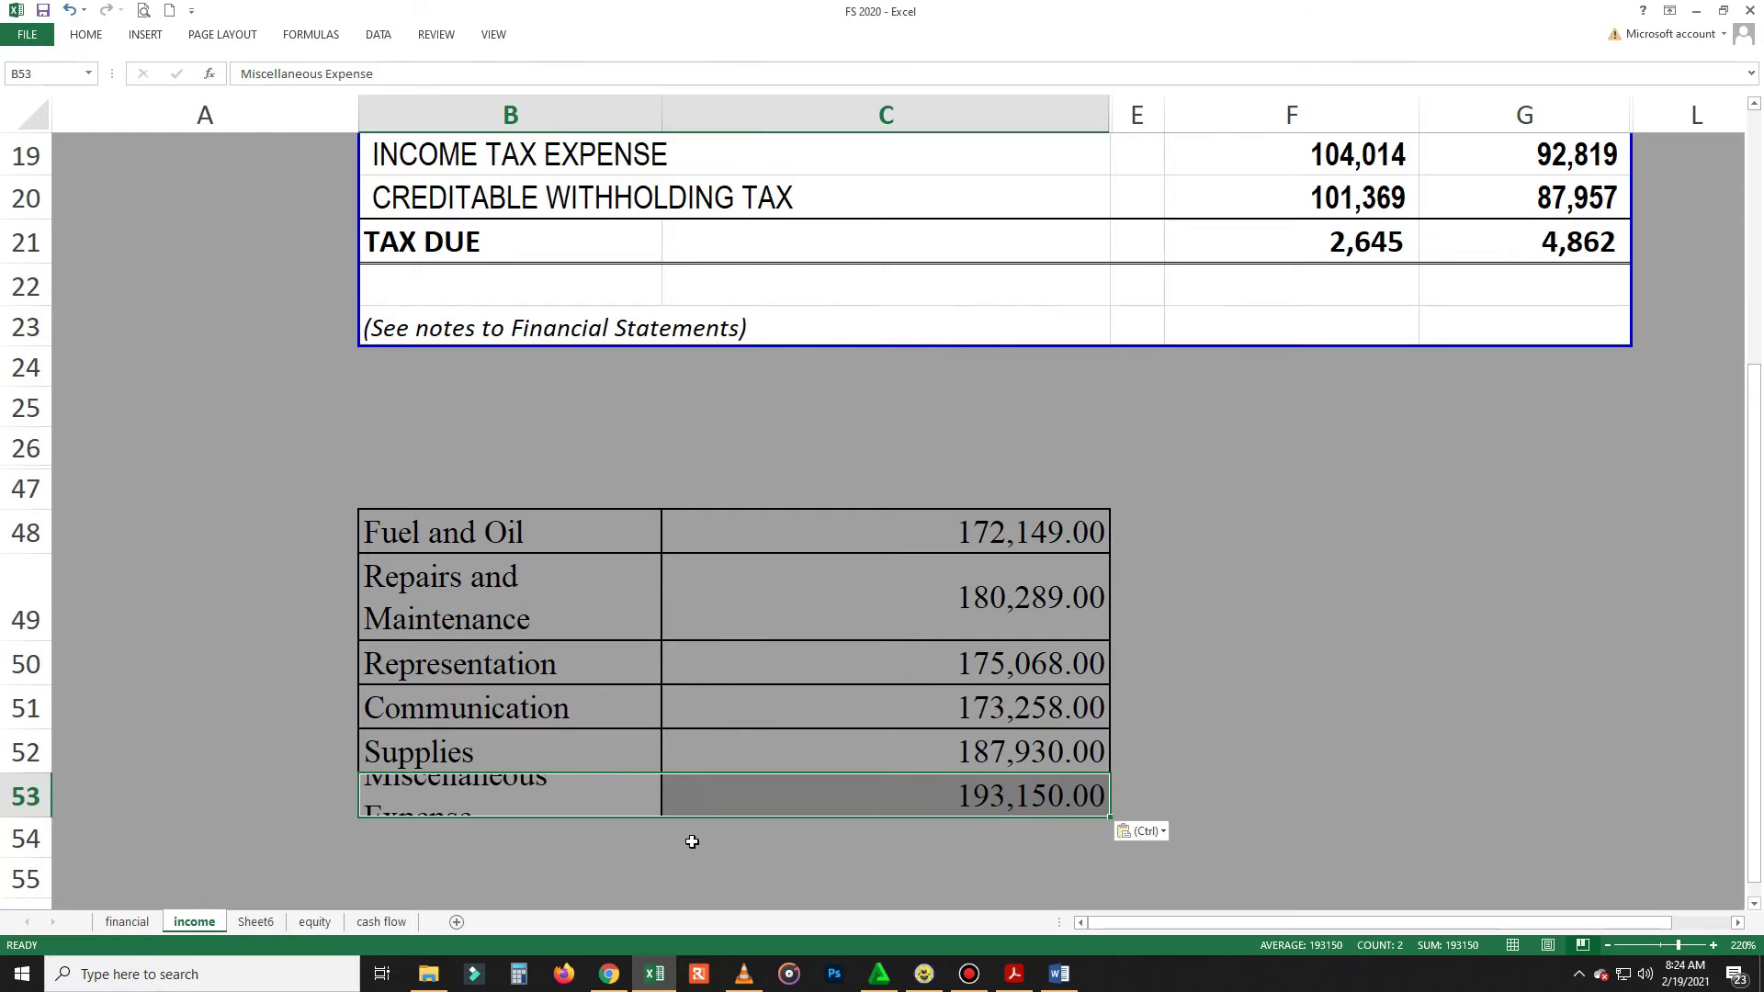
left_click(680, 836)
scroll(543, 768, "down", 2)
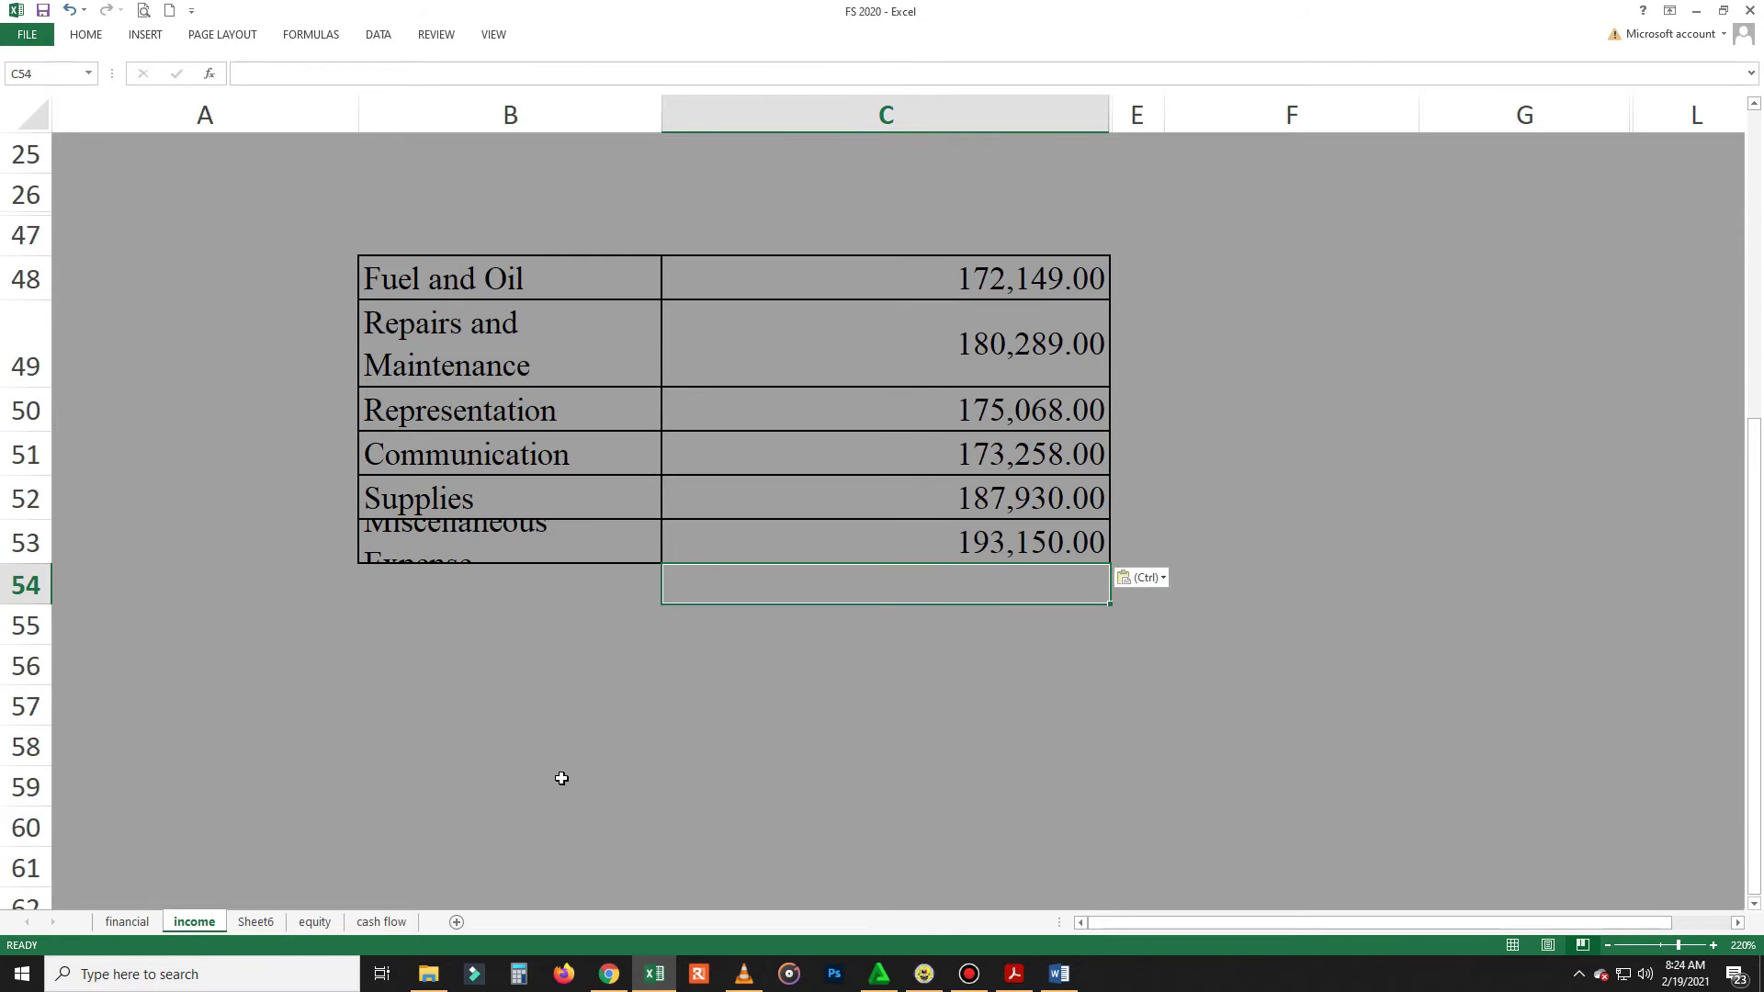
Step: Check the 2020 Depreciation Expense in the Word notes and set Depreciation in Schedule 4 item 5 to 20,000
key("alt+Tab")
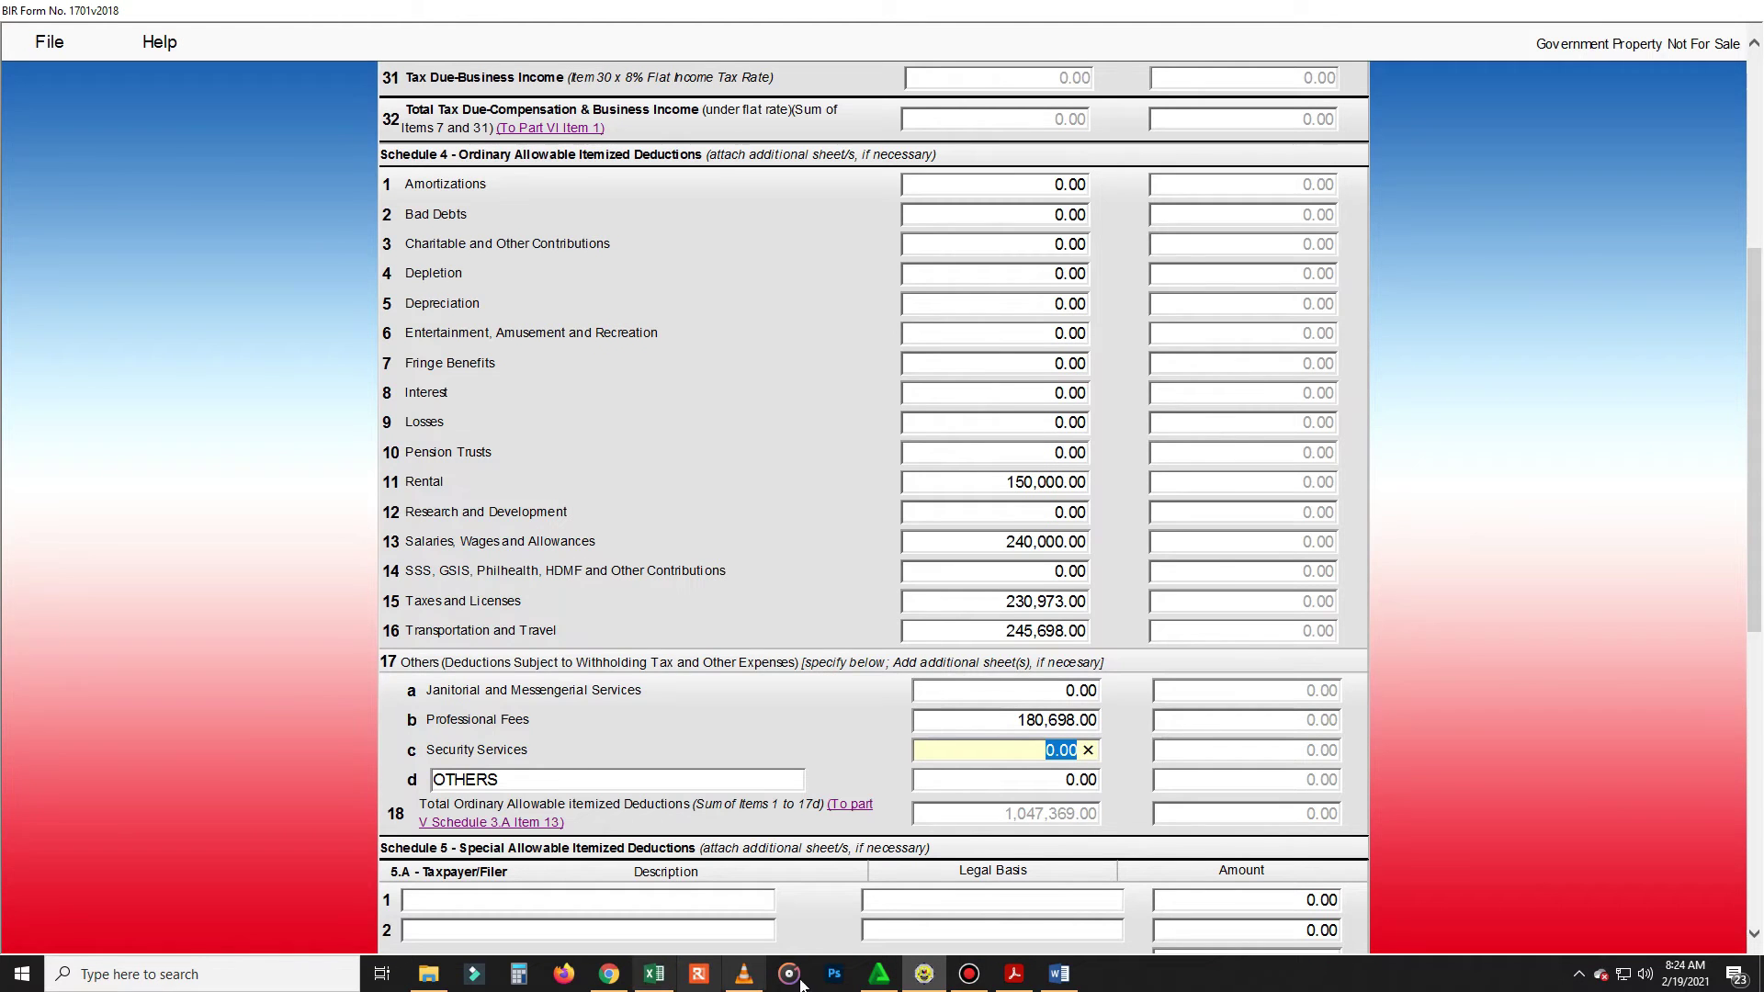
left_click(1059, 974)
left_click_drag(399, 688, 1093, 691)
left_click(924, 974)
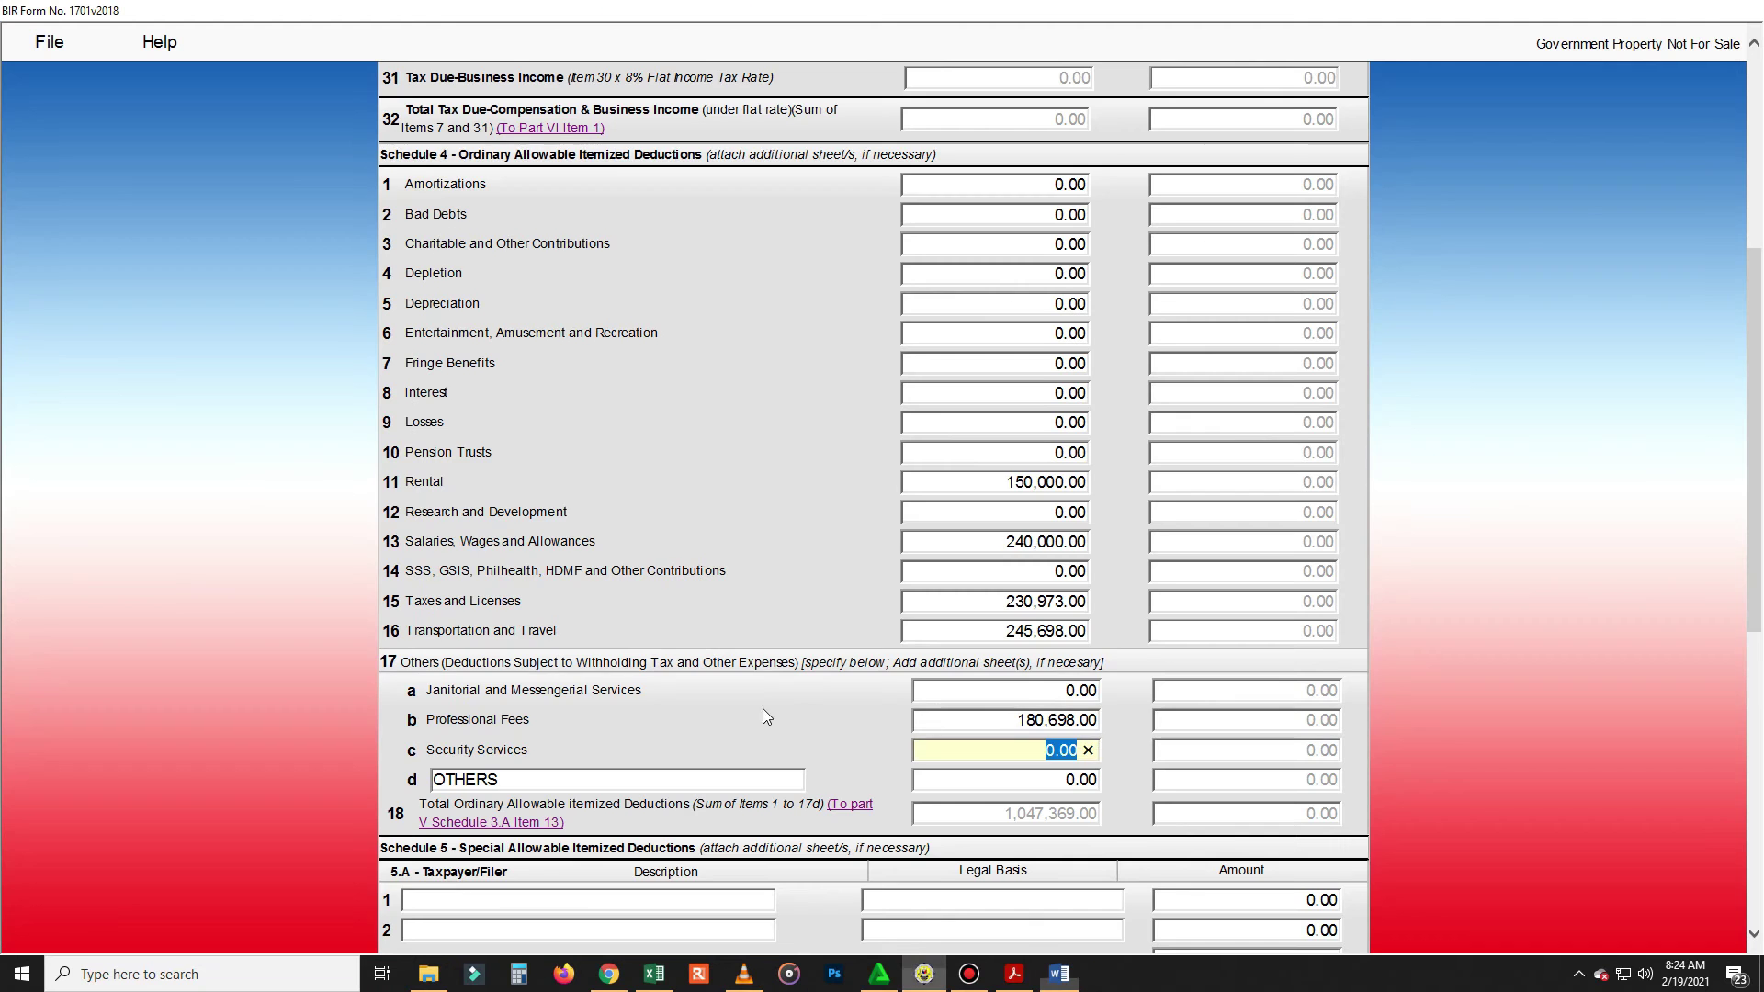
left_click(1055, 443)
type("20,000")
key("Tab")
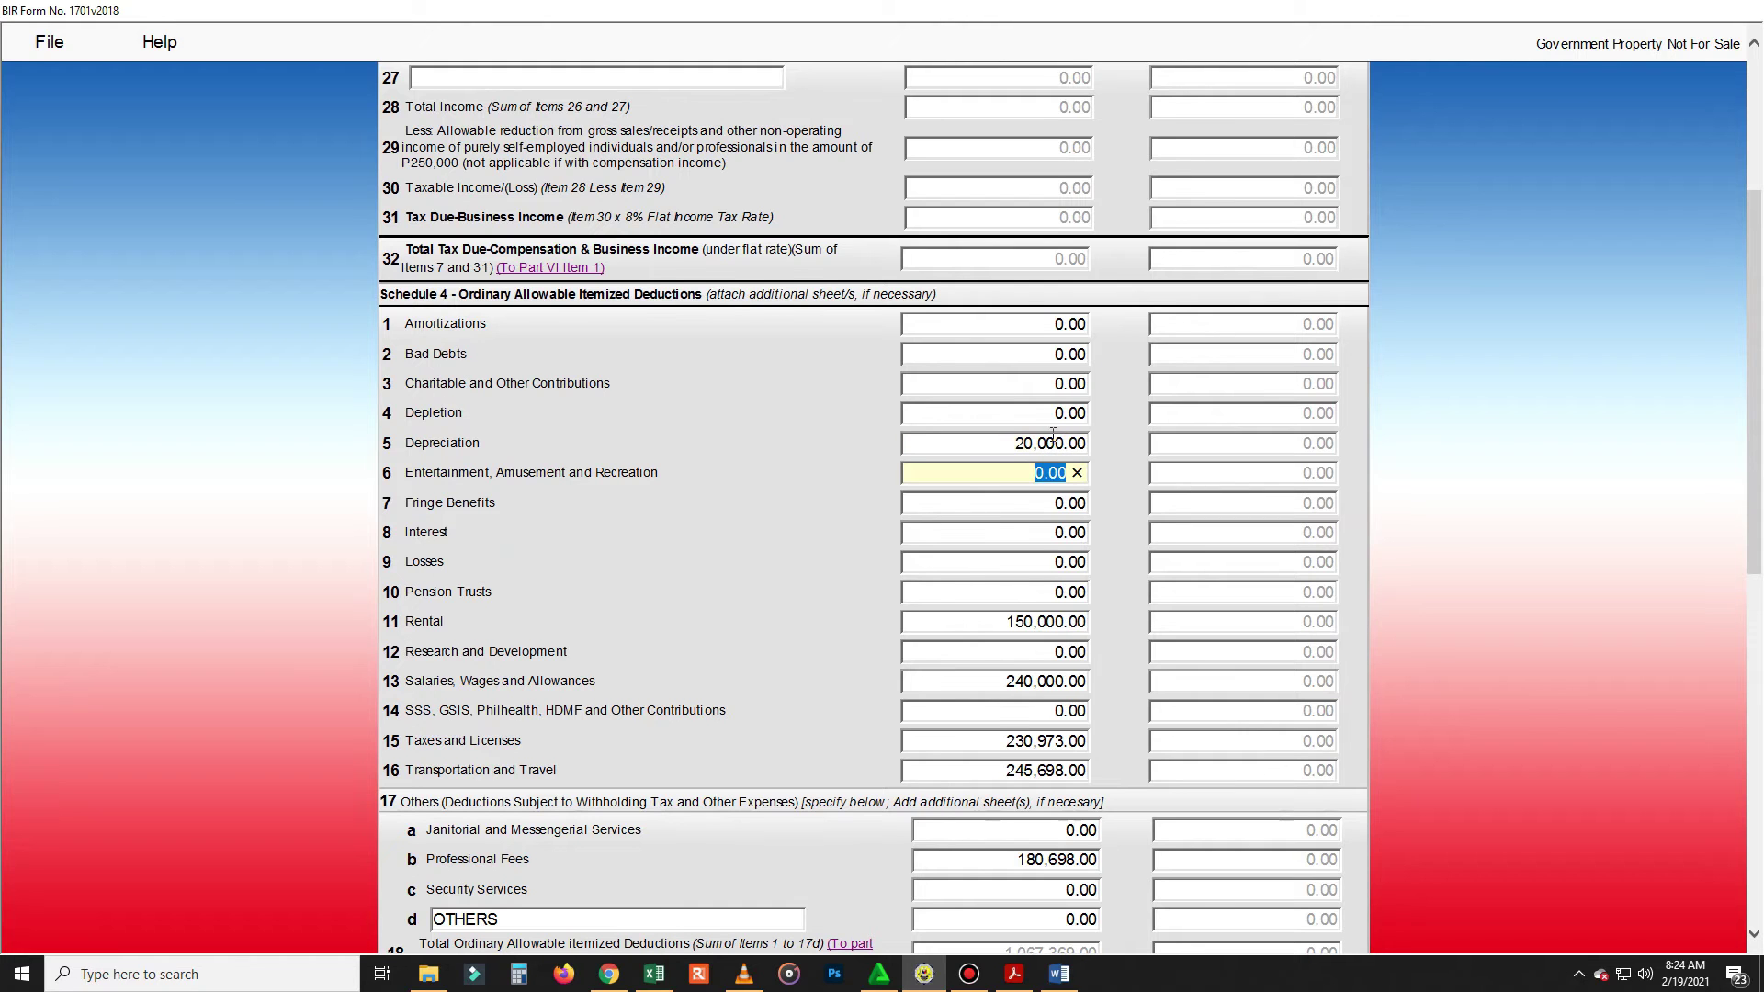
Step: Check Schedule 4 for Tolling Fee, and copy its 2020 row of 23,147.00 from the Word notes into Excel row 54
key("alt+Tab")
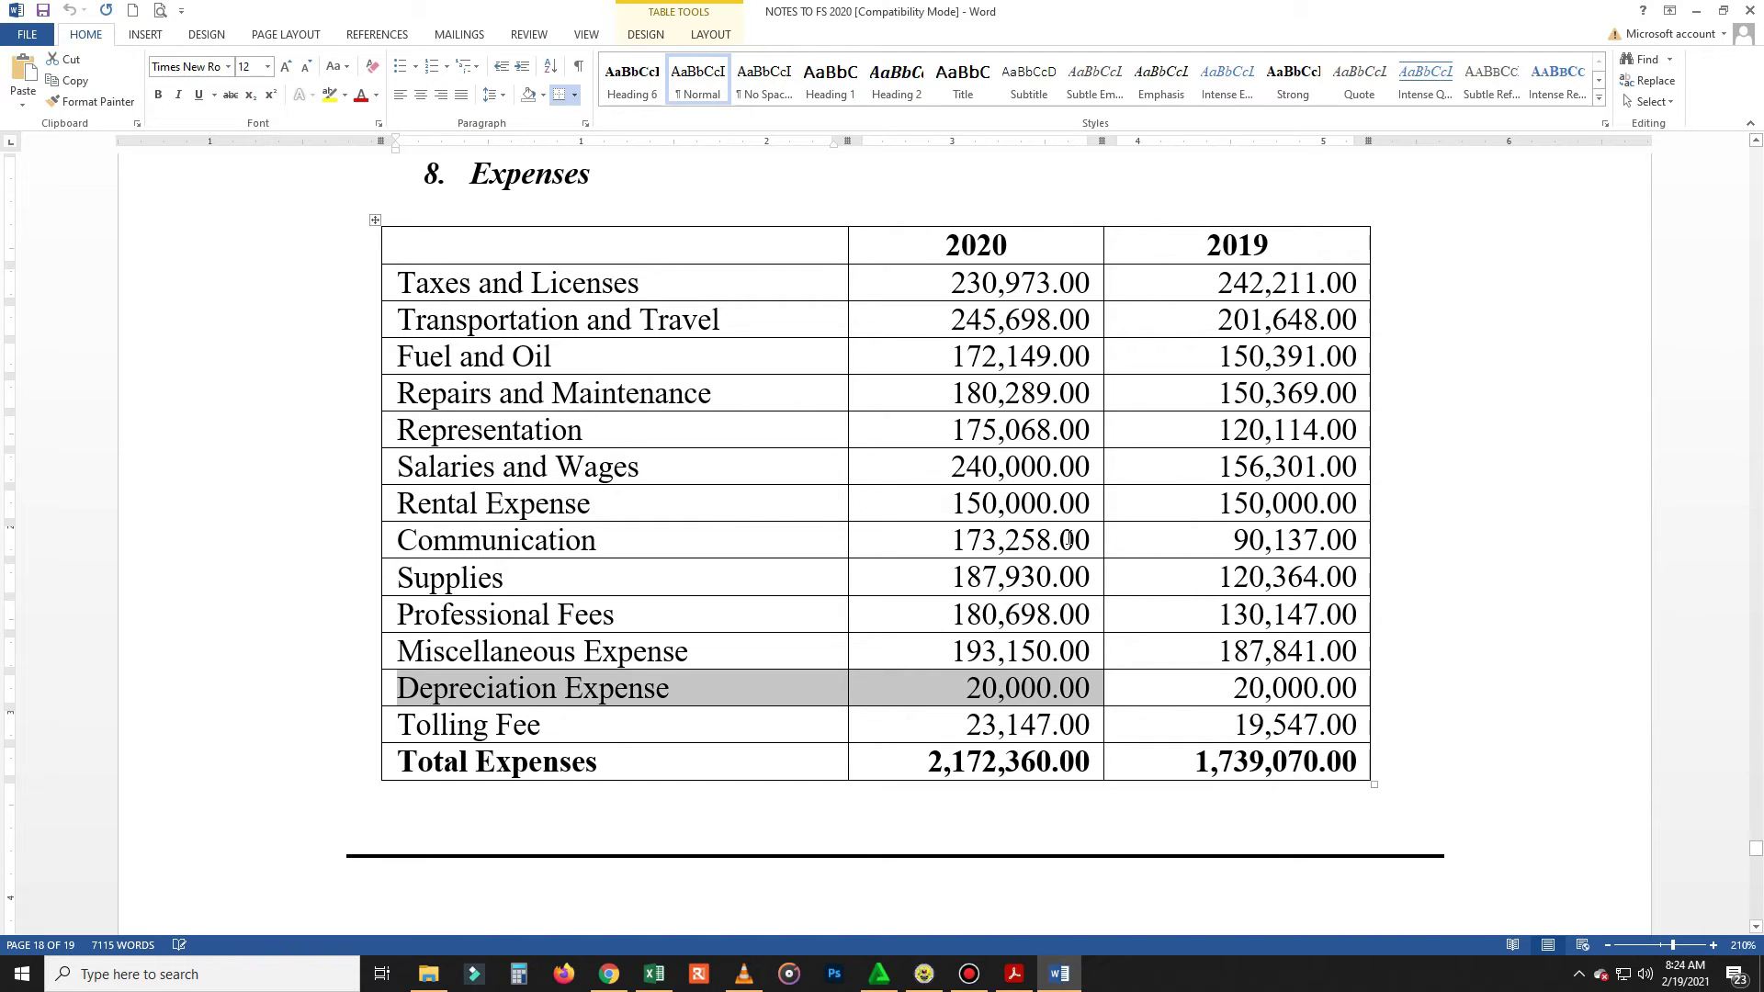
left_click_drag(685, 726, 951, 721)
key("ctrl+c")
key("alt+Tab")
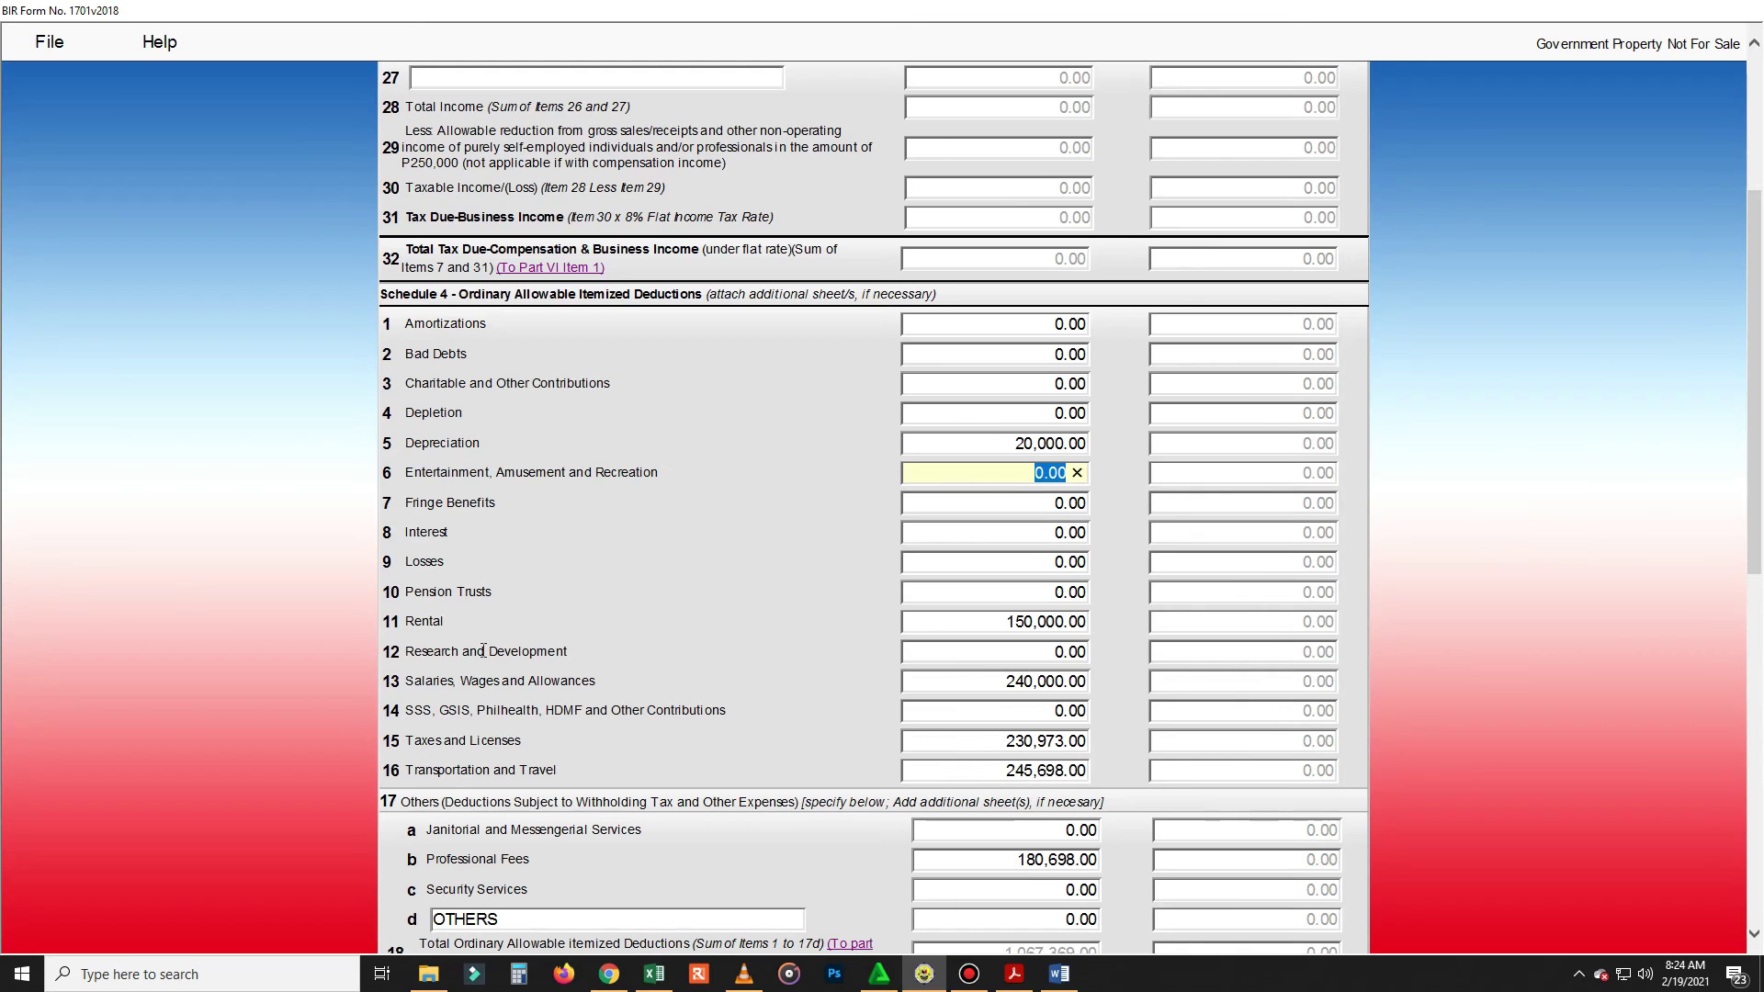
key("alt+Tab")
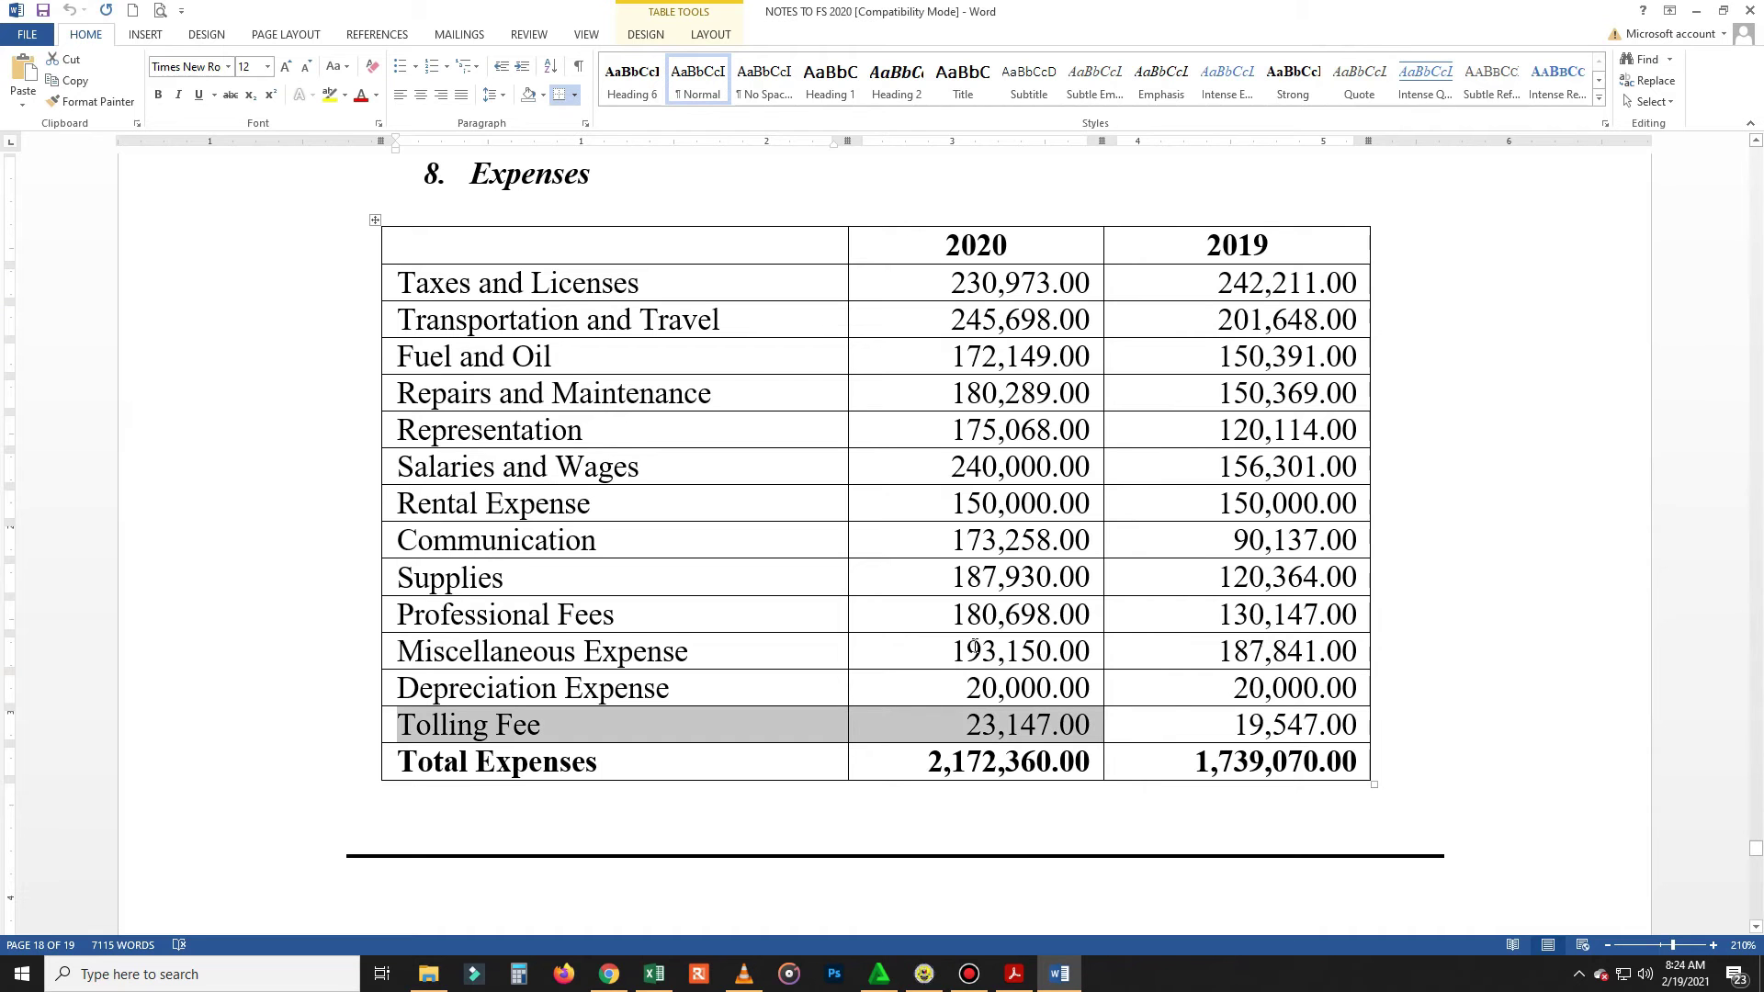
left_click(654, 974)
left_click(447, 578)
key("ctrl+v")
left_click(1015, 746)
Step: Review the collected expenses in Excel rows 48 to 54 against the items listed in Schedule 4
left_click(478, 210)
left_click_drag(491, 279, 998, 562)
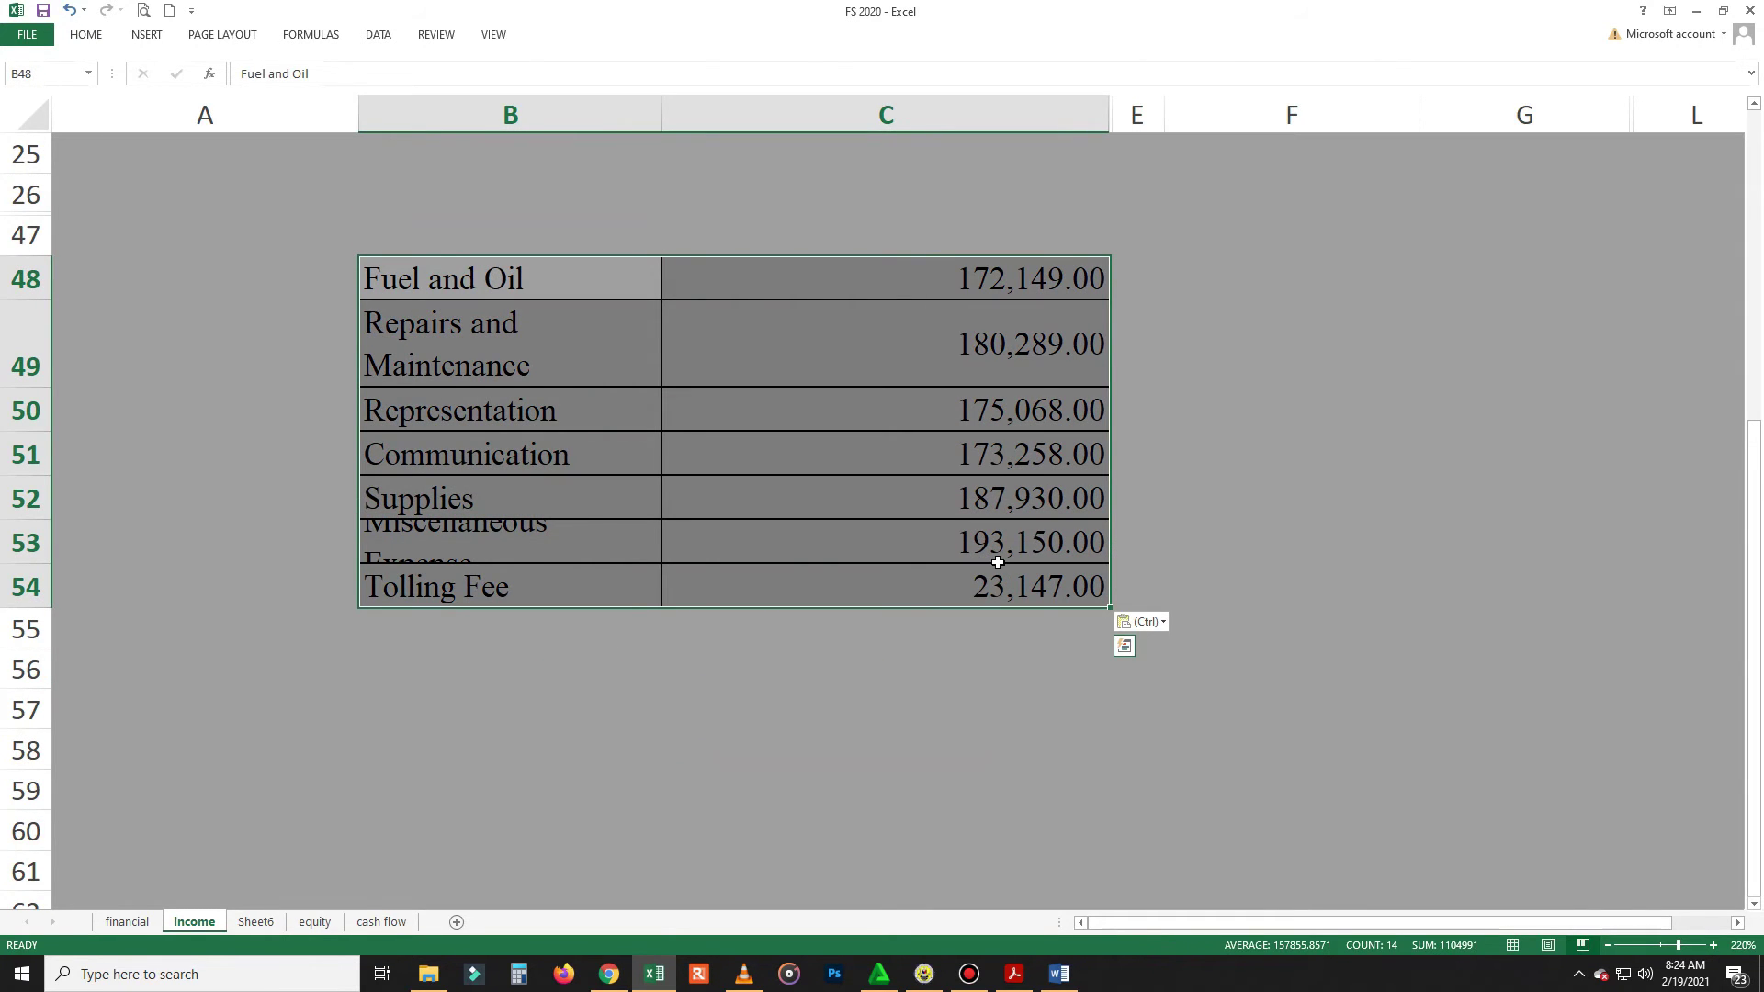
left_click(925, 974)
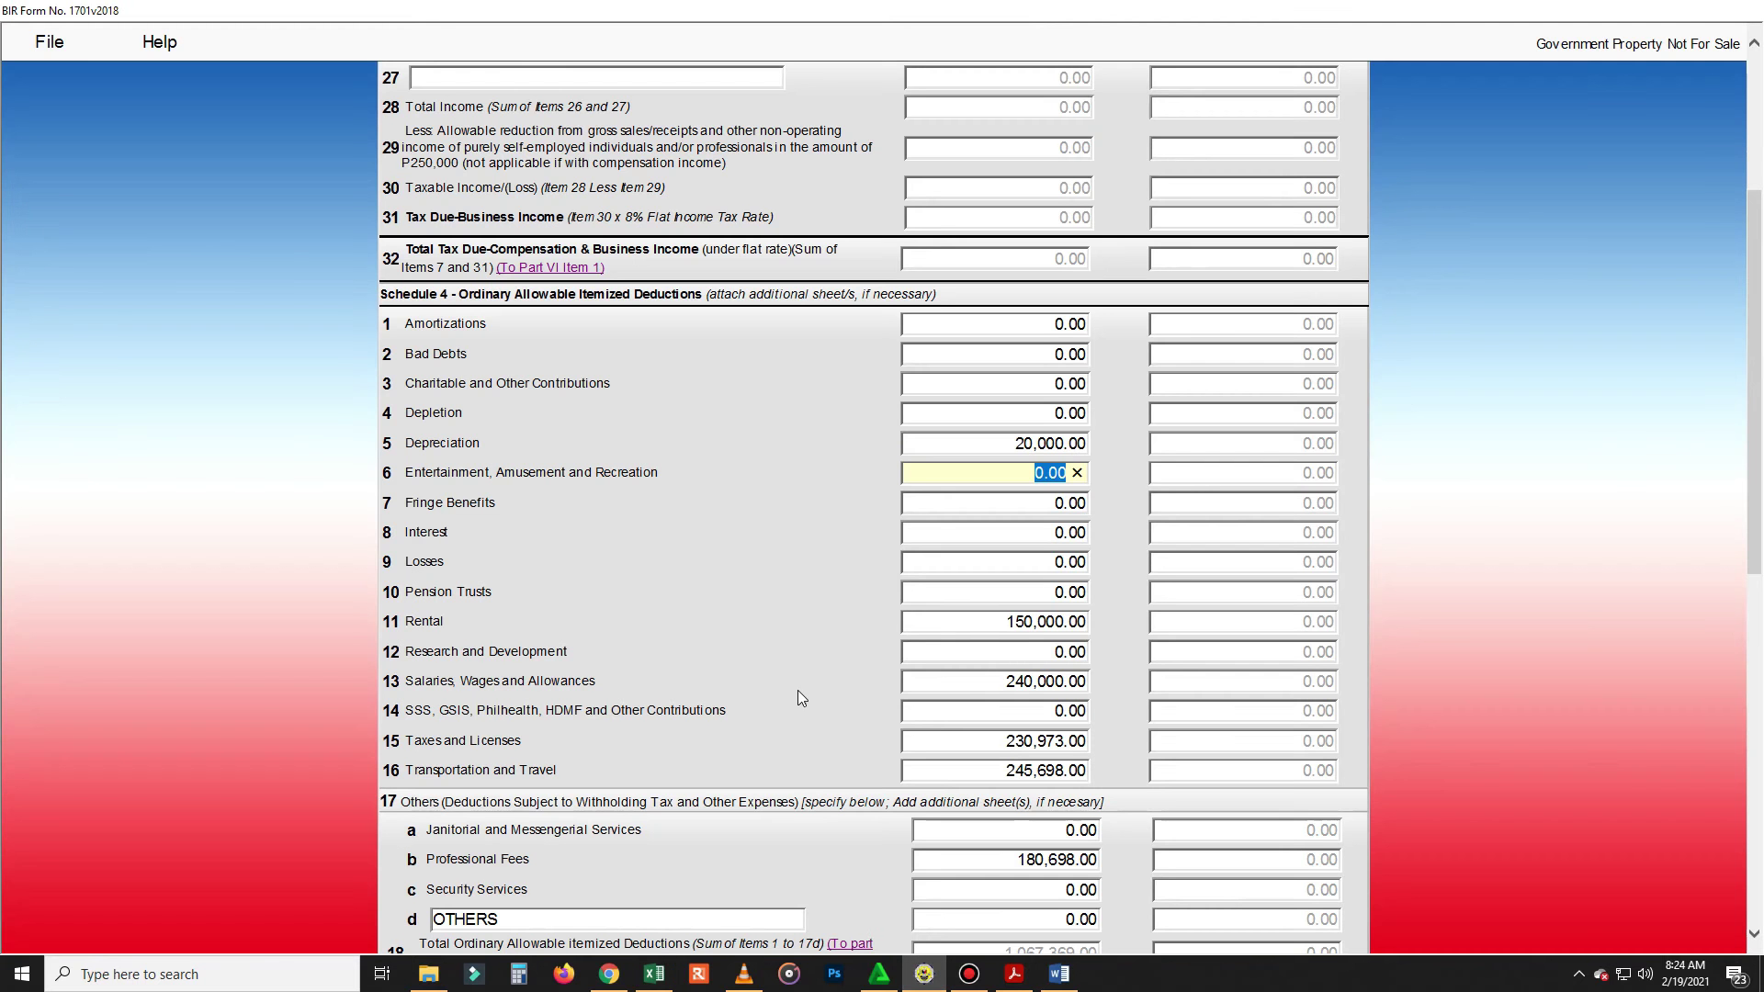
Step: Total the collected expenses in Excel cell C55 with a SUM of C48:C54
key("alt+Tab")
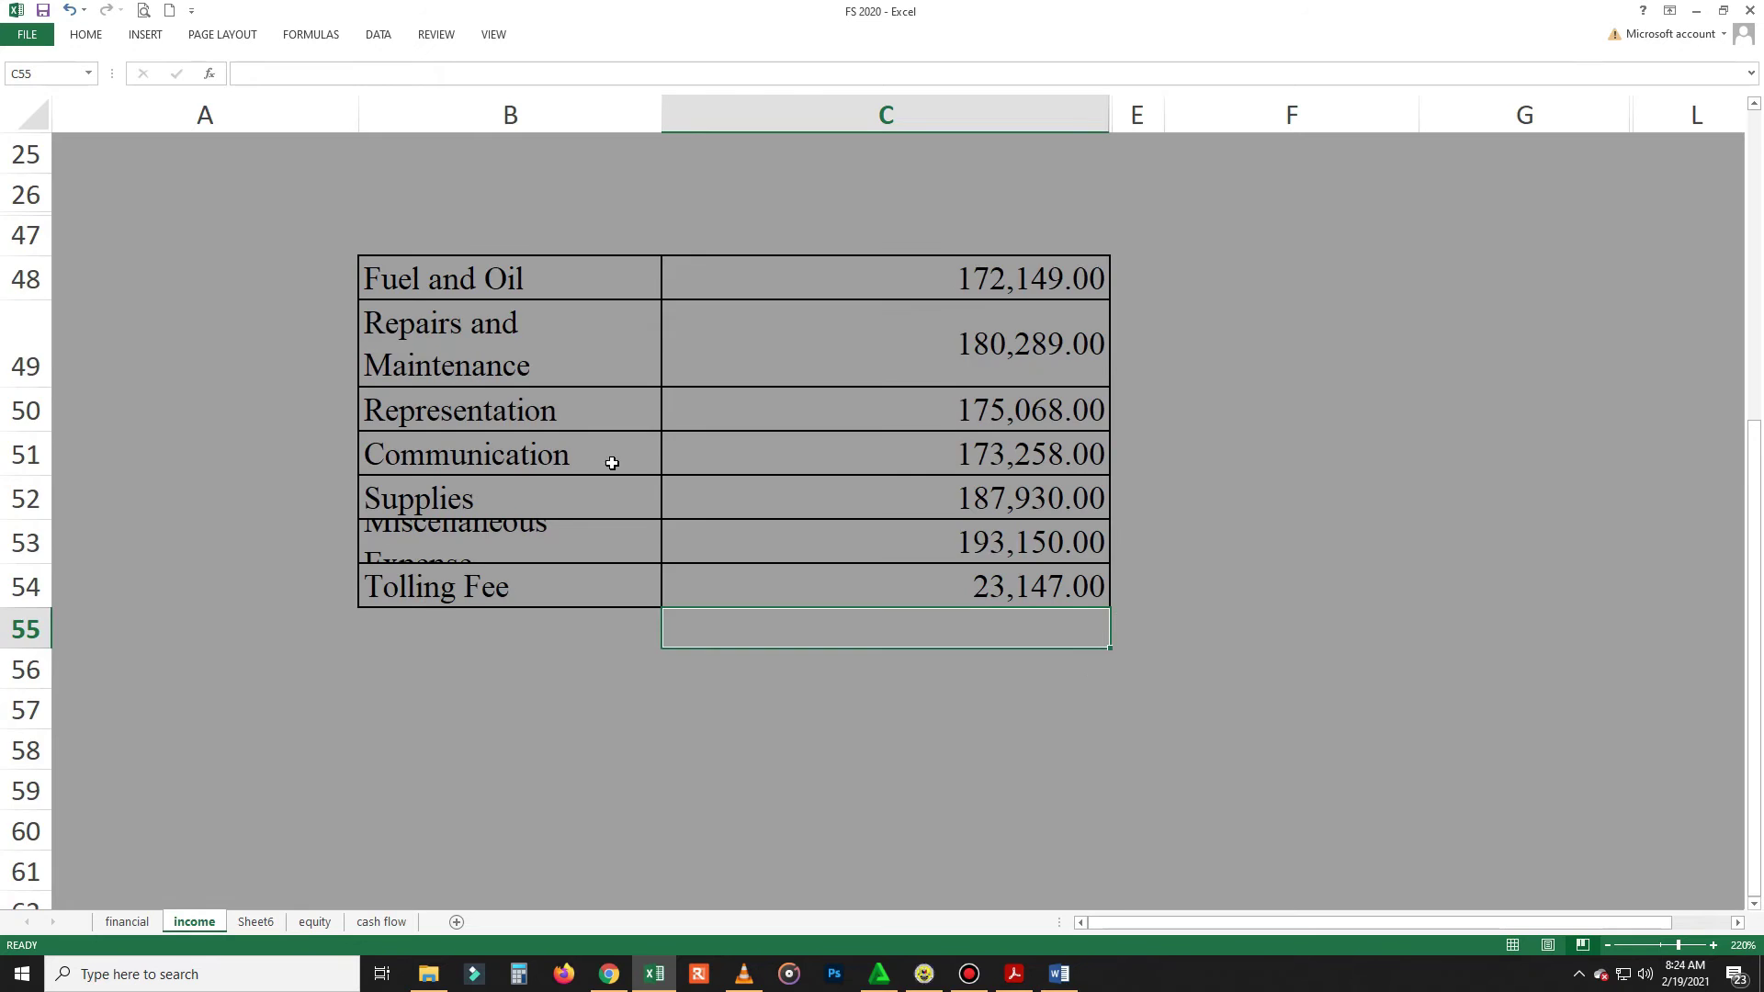
scroll(1162, 593, "up", 4)
double_click(86, 35)
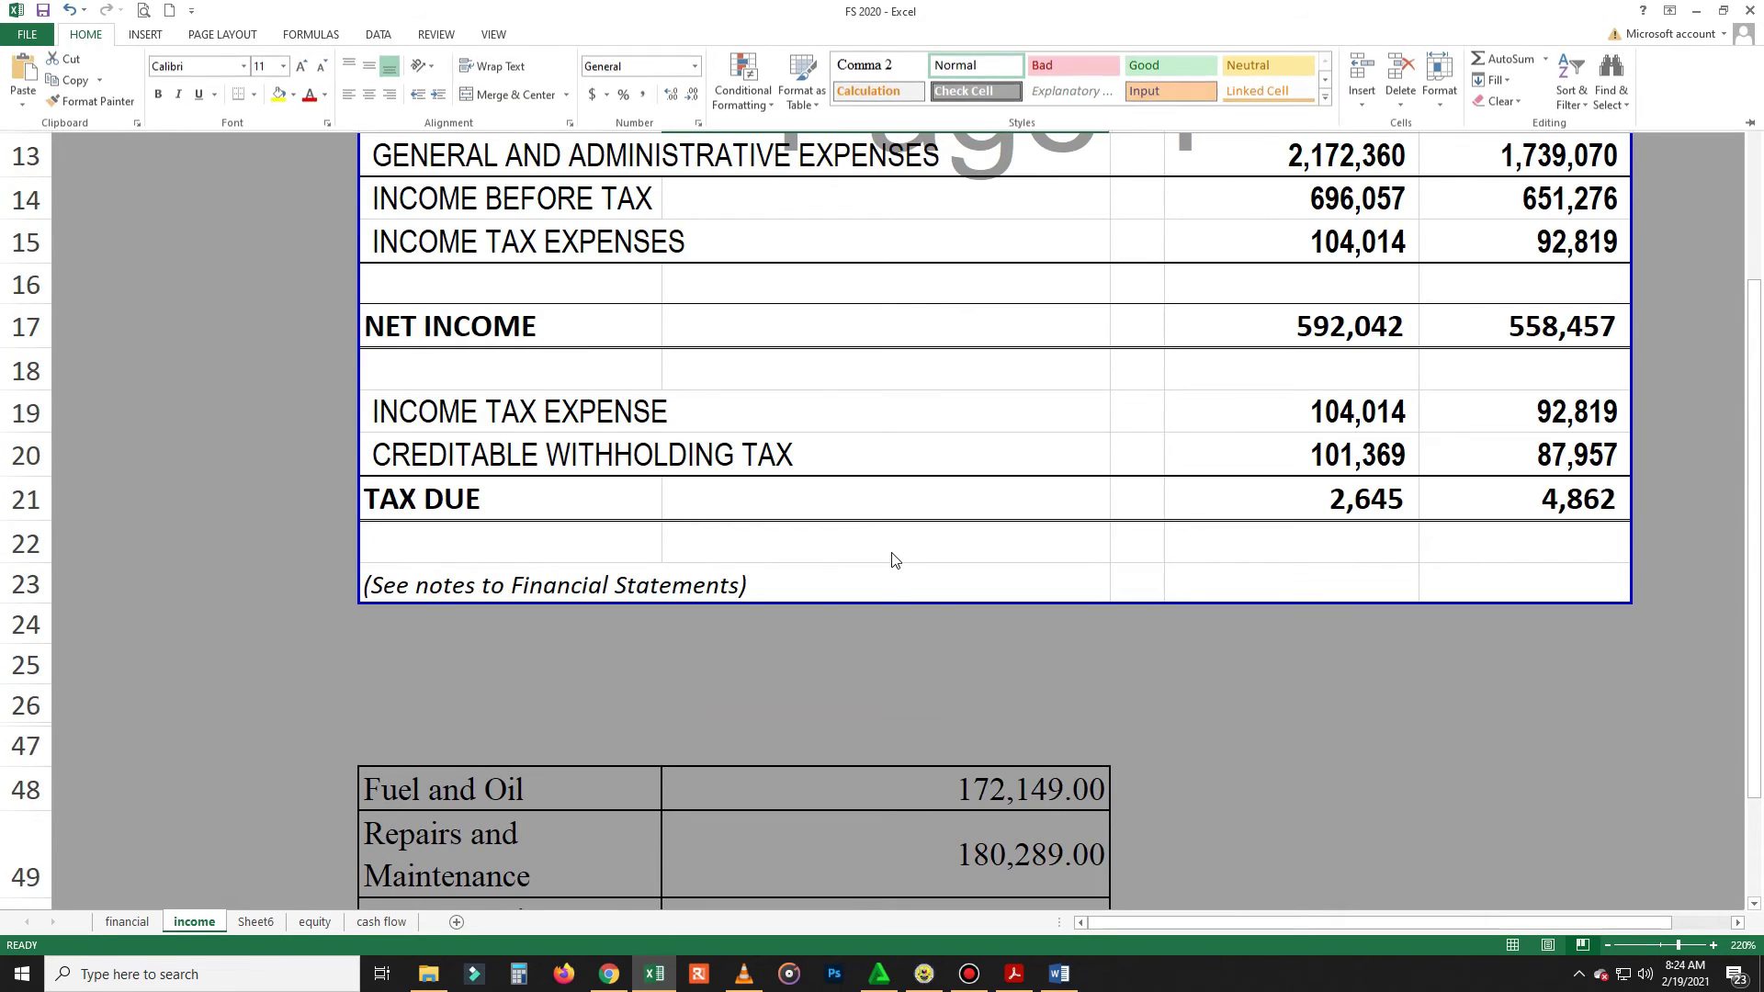
scroll(1057, 638, "down", 7)
scroll(1108, 637, "up", 2)
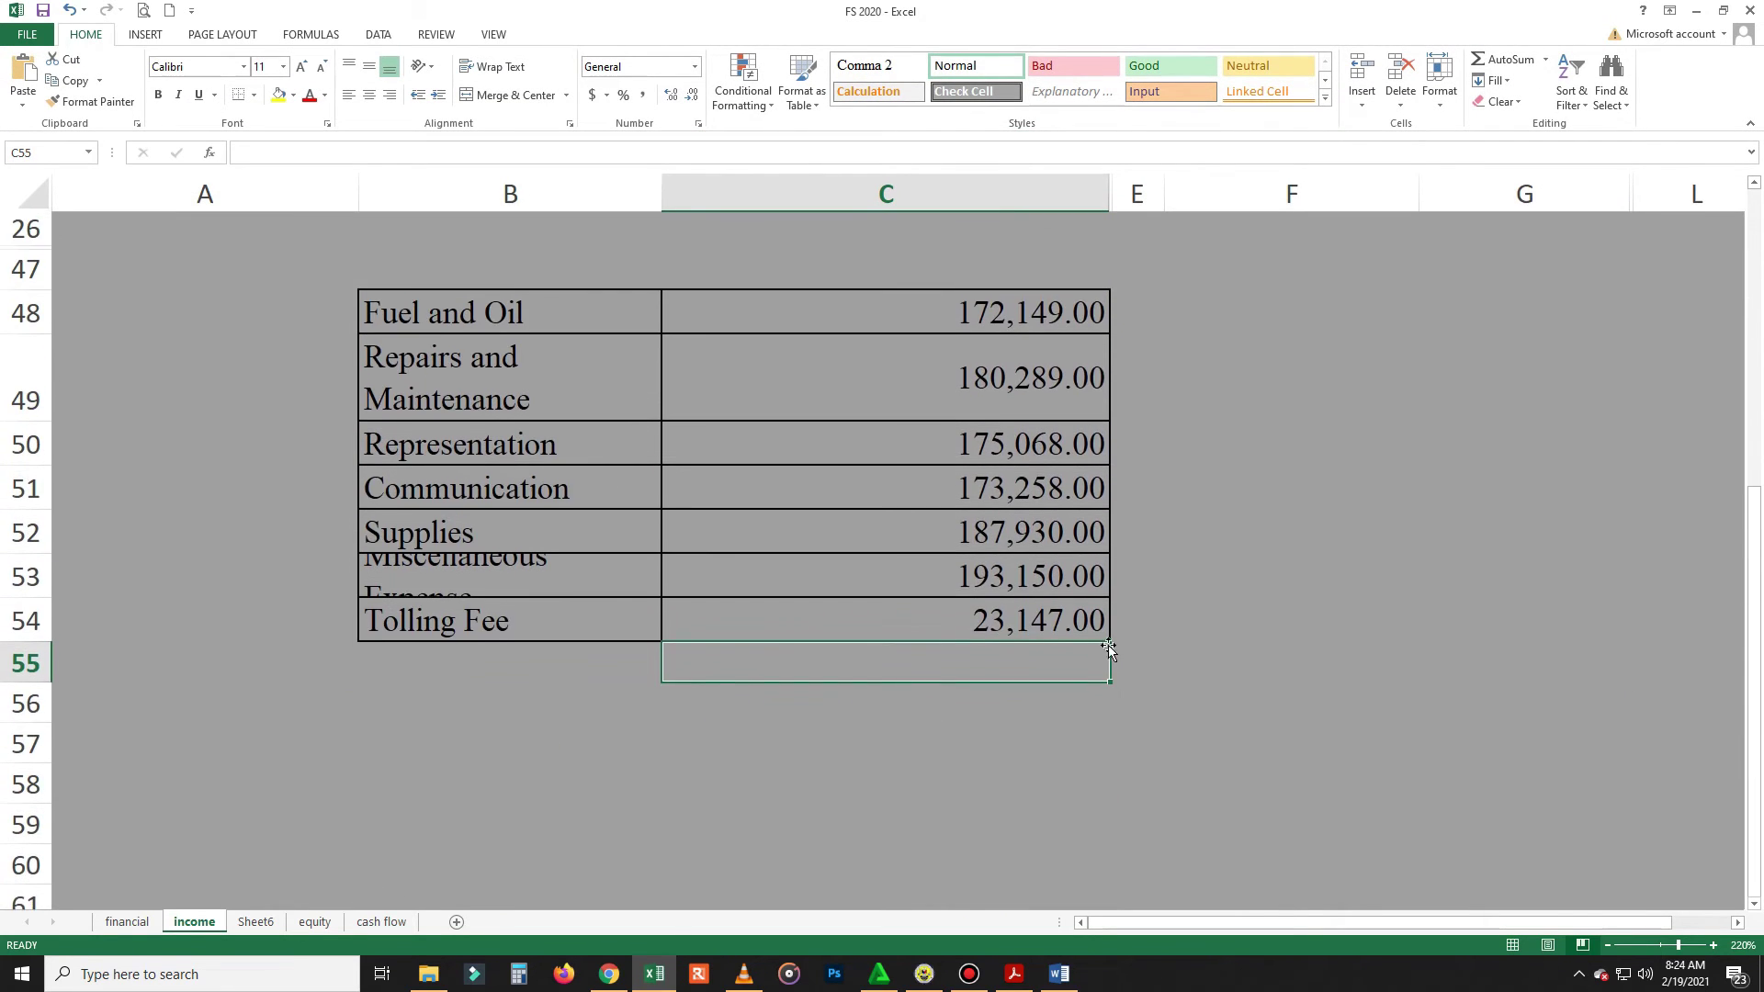
left_click(1503, 59)
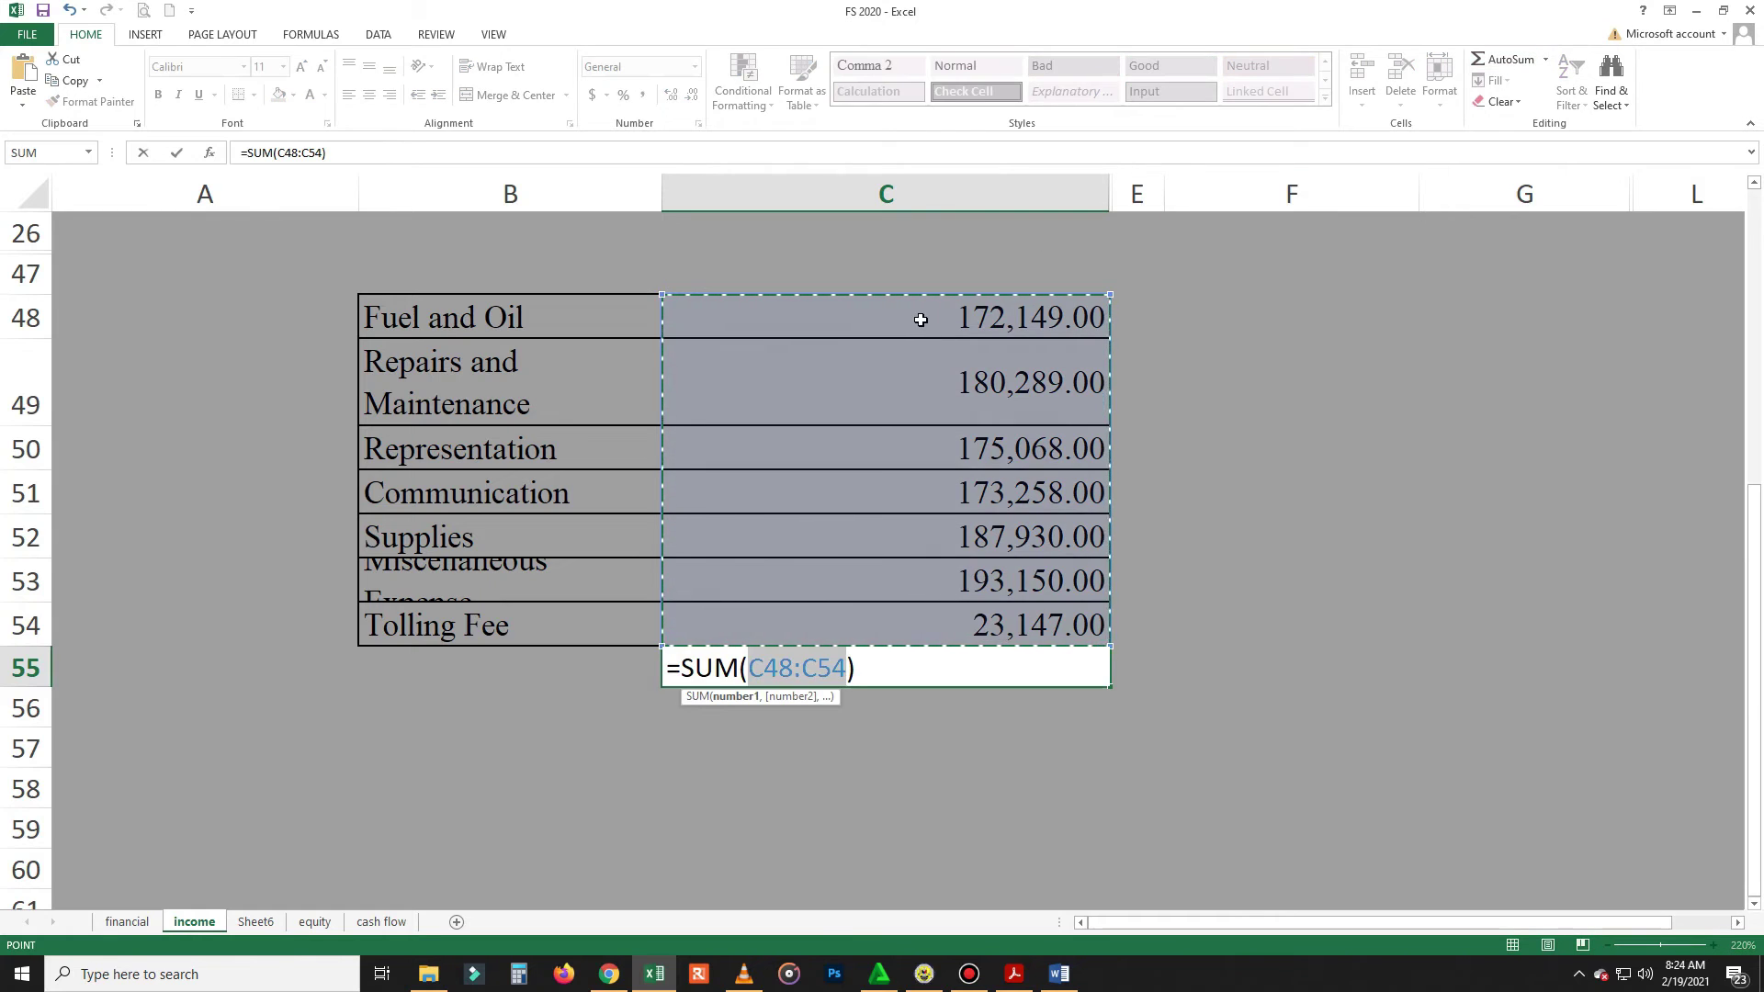
left_click_drag(910, 330, 898, 626)
key("Return")
left_click(1252, 790)
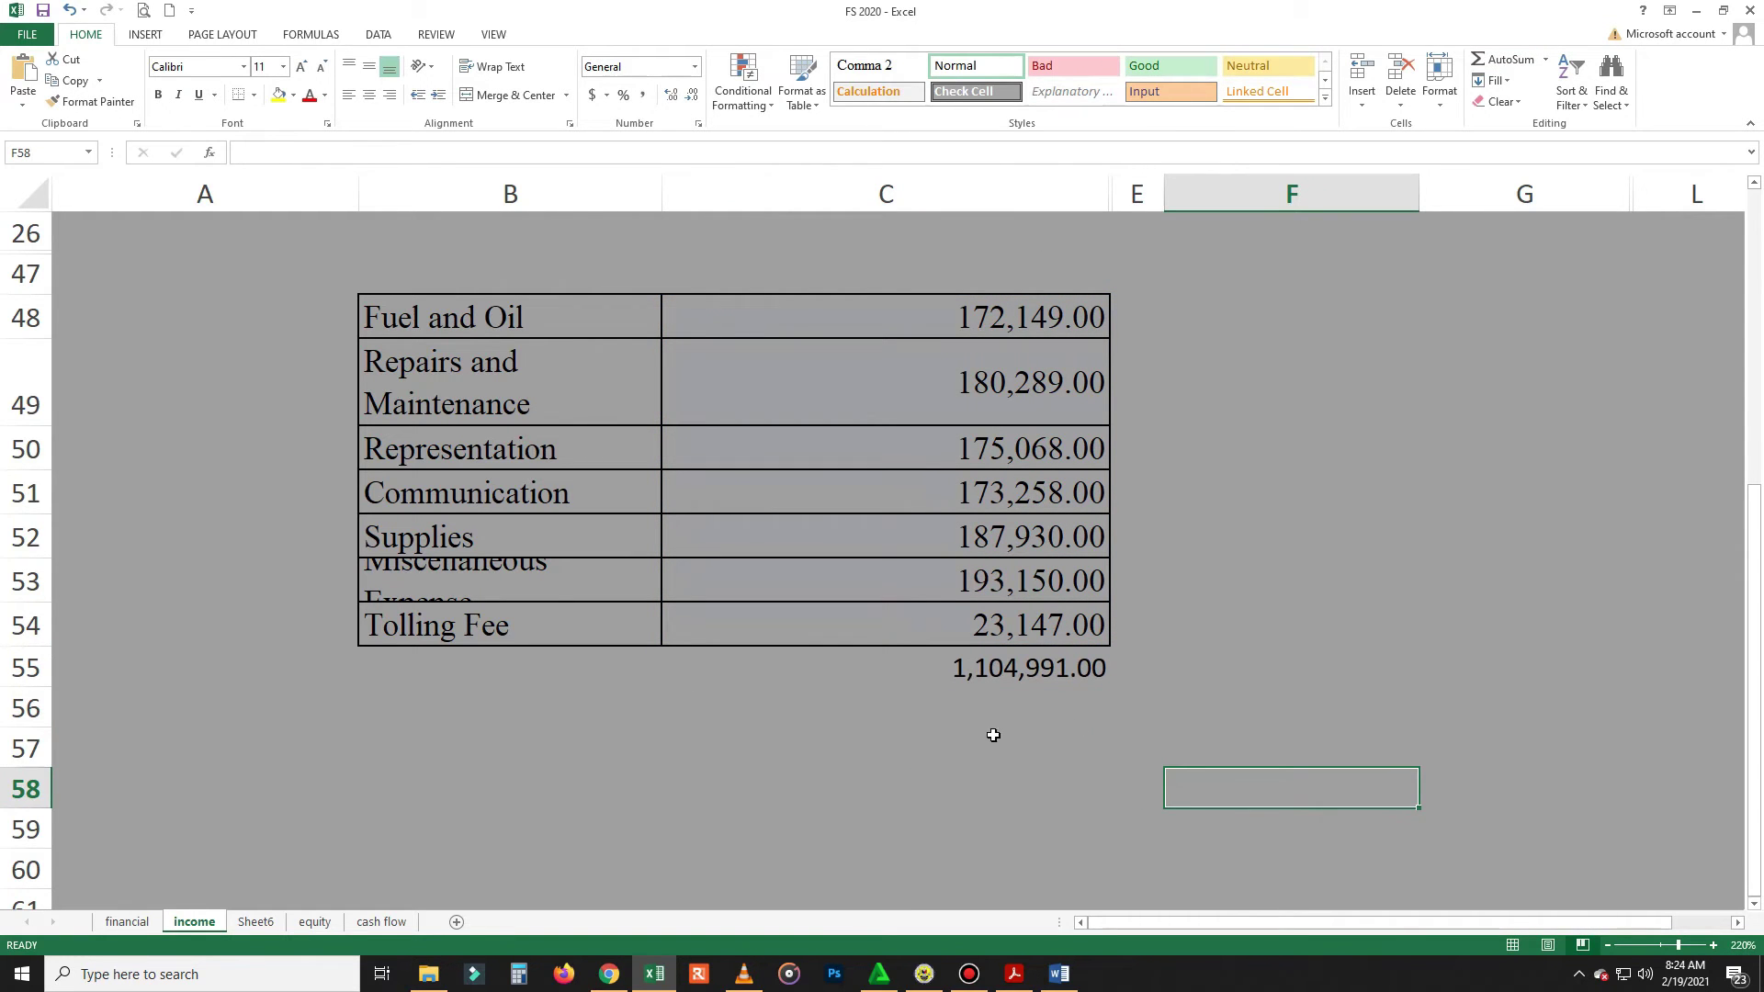
Step: Set the OTHERS amount in Schedule 4 item 17d to 1,104,991, taken from the Excel total
key("alt+Tab")
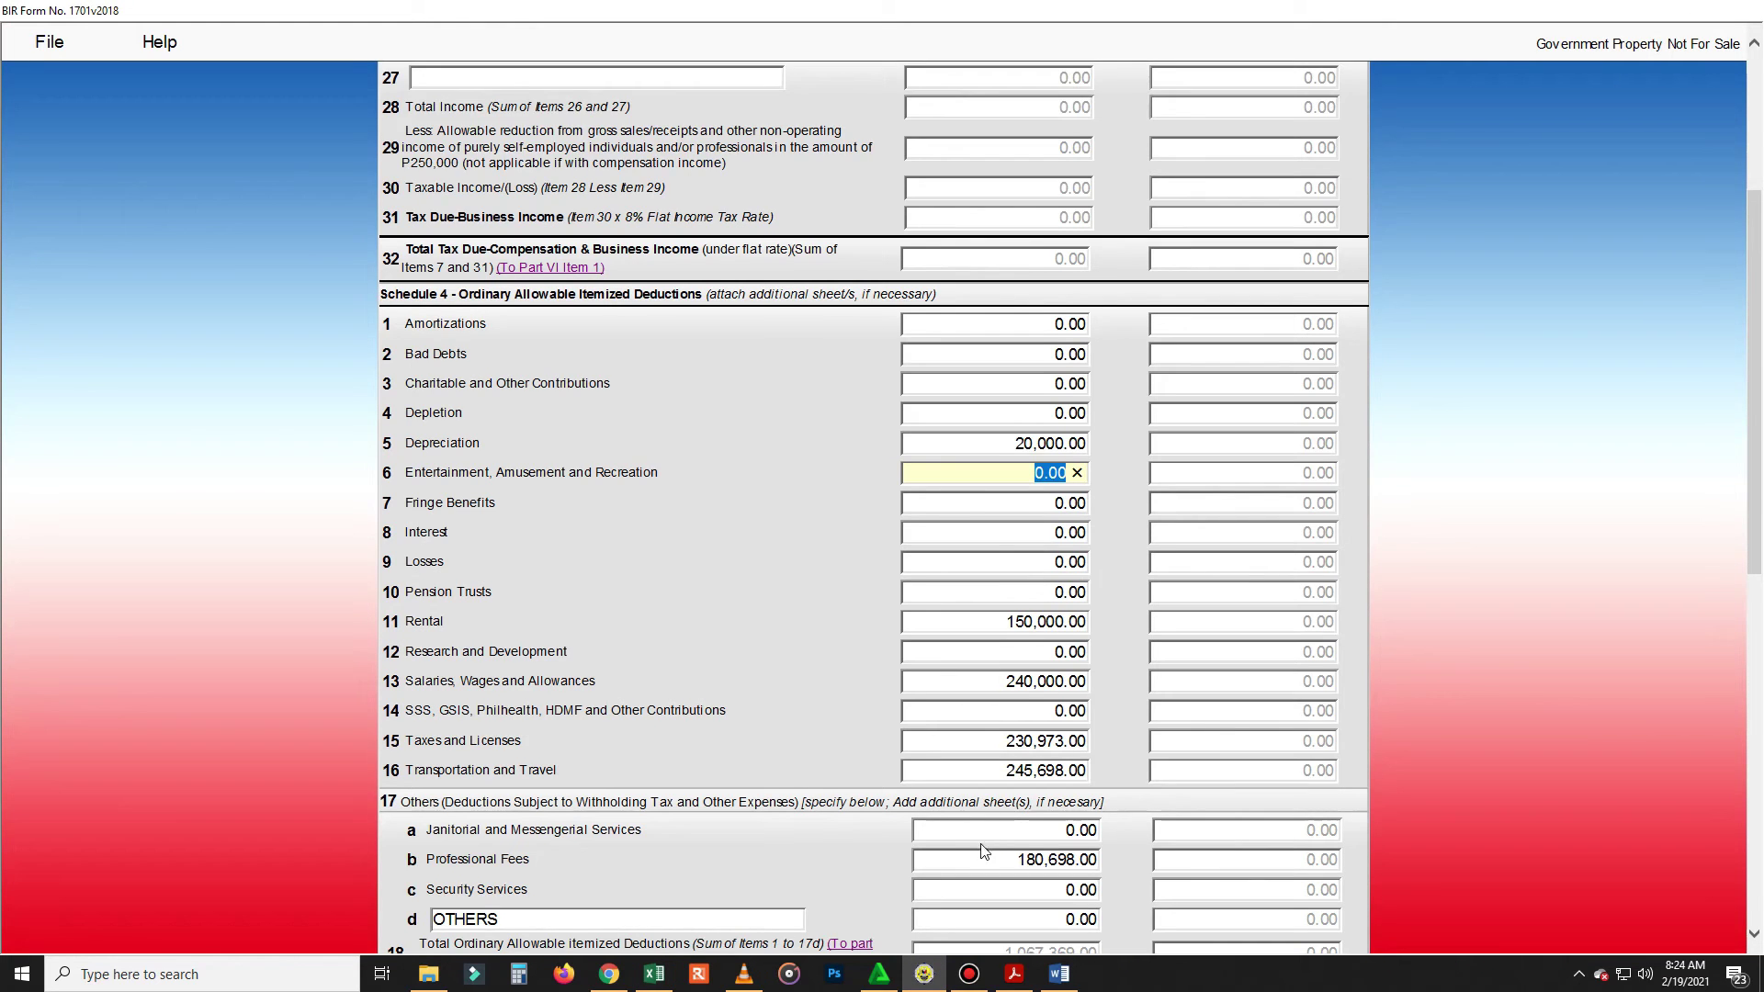
scroll(986, 853, "down", 3)
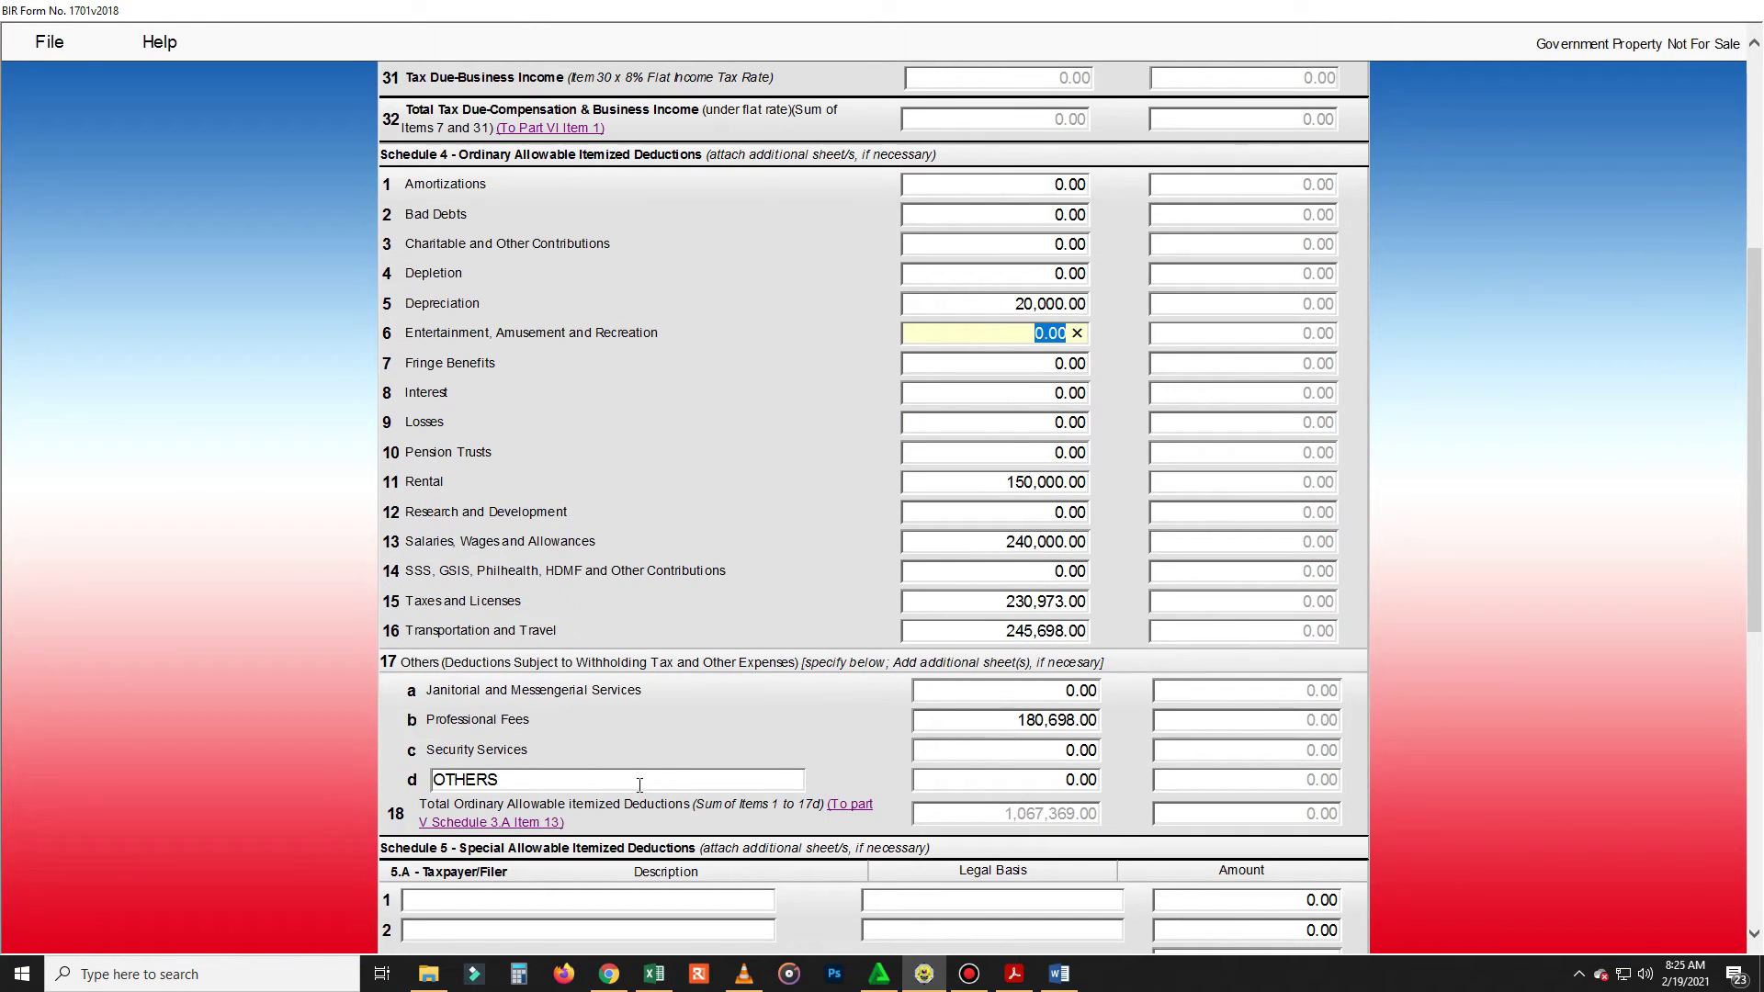
left_click(1036, 780)
key("alt+Tab")
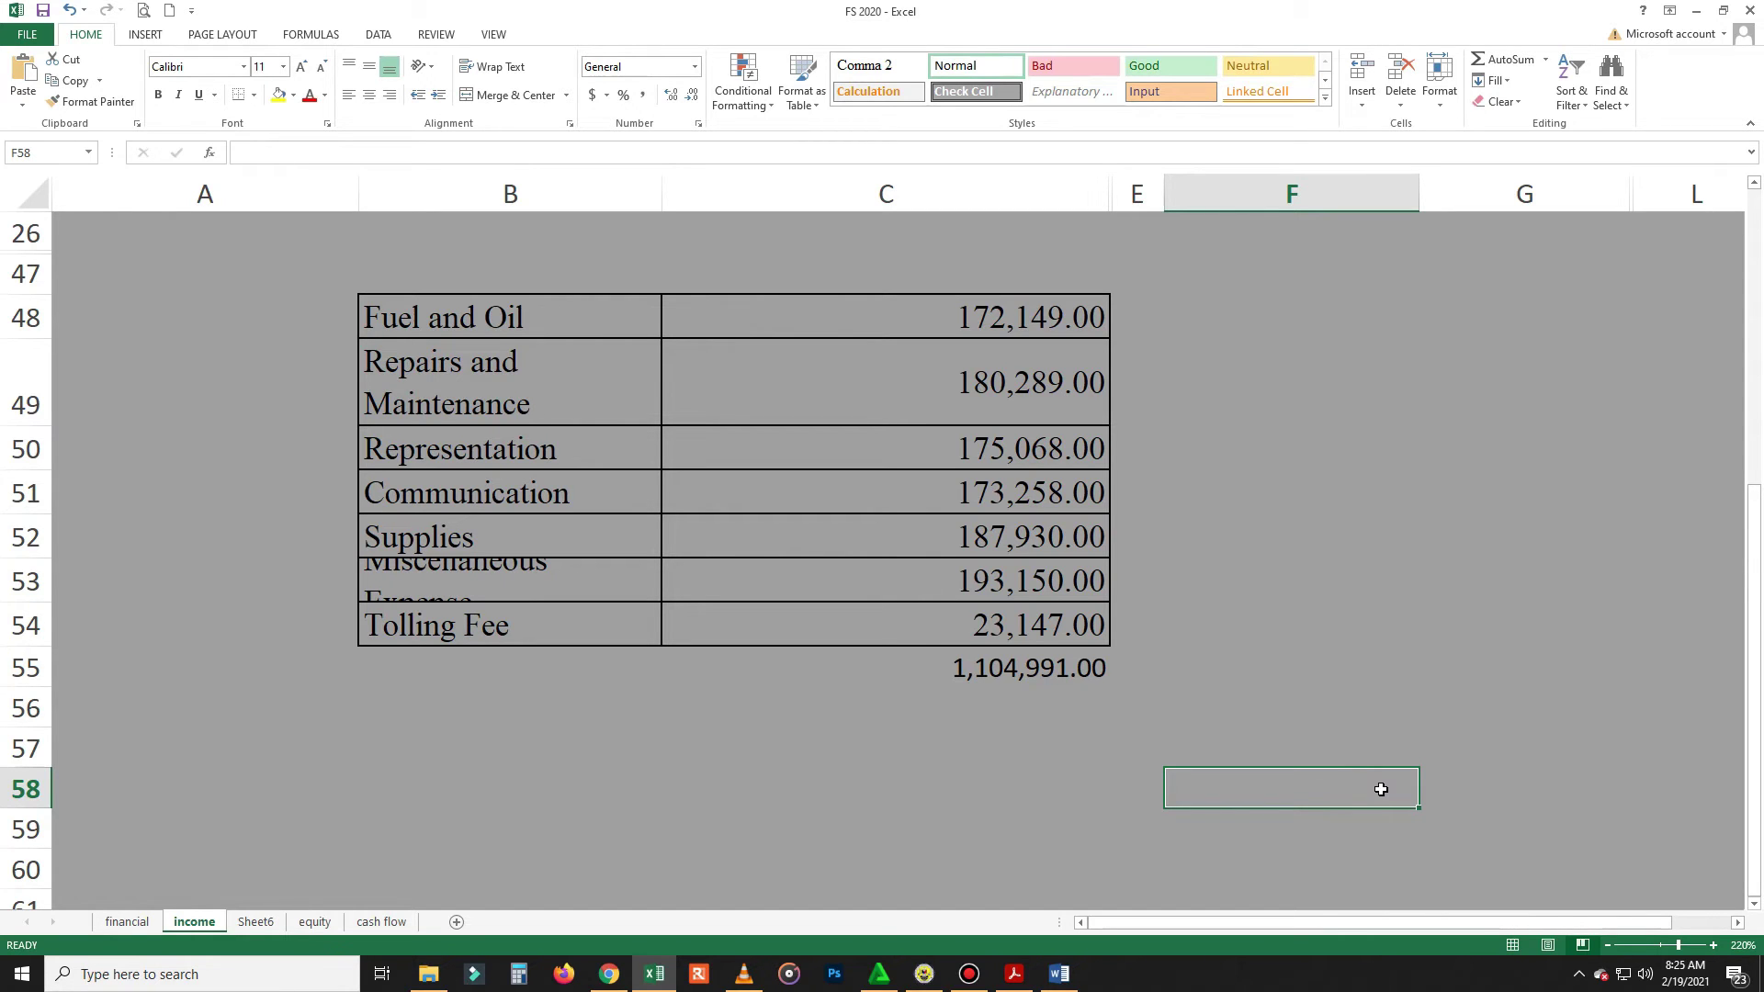
key("alt+Tab")
type("1,104,99")
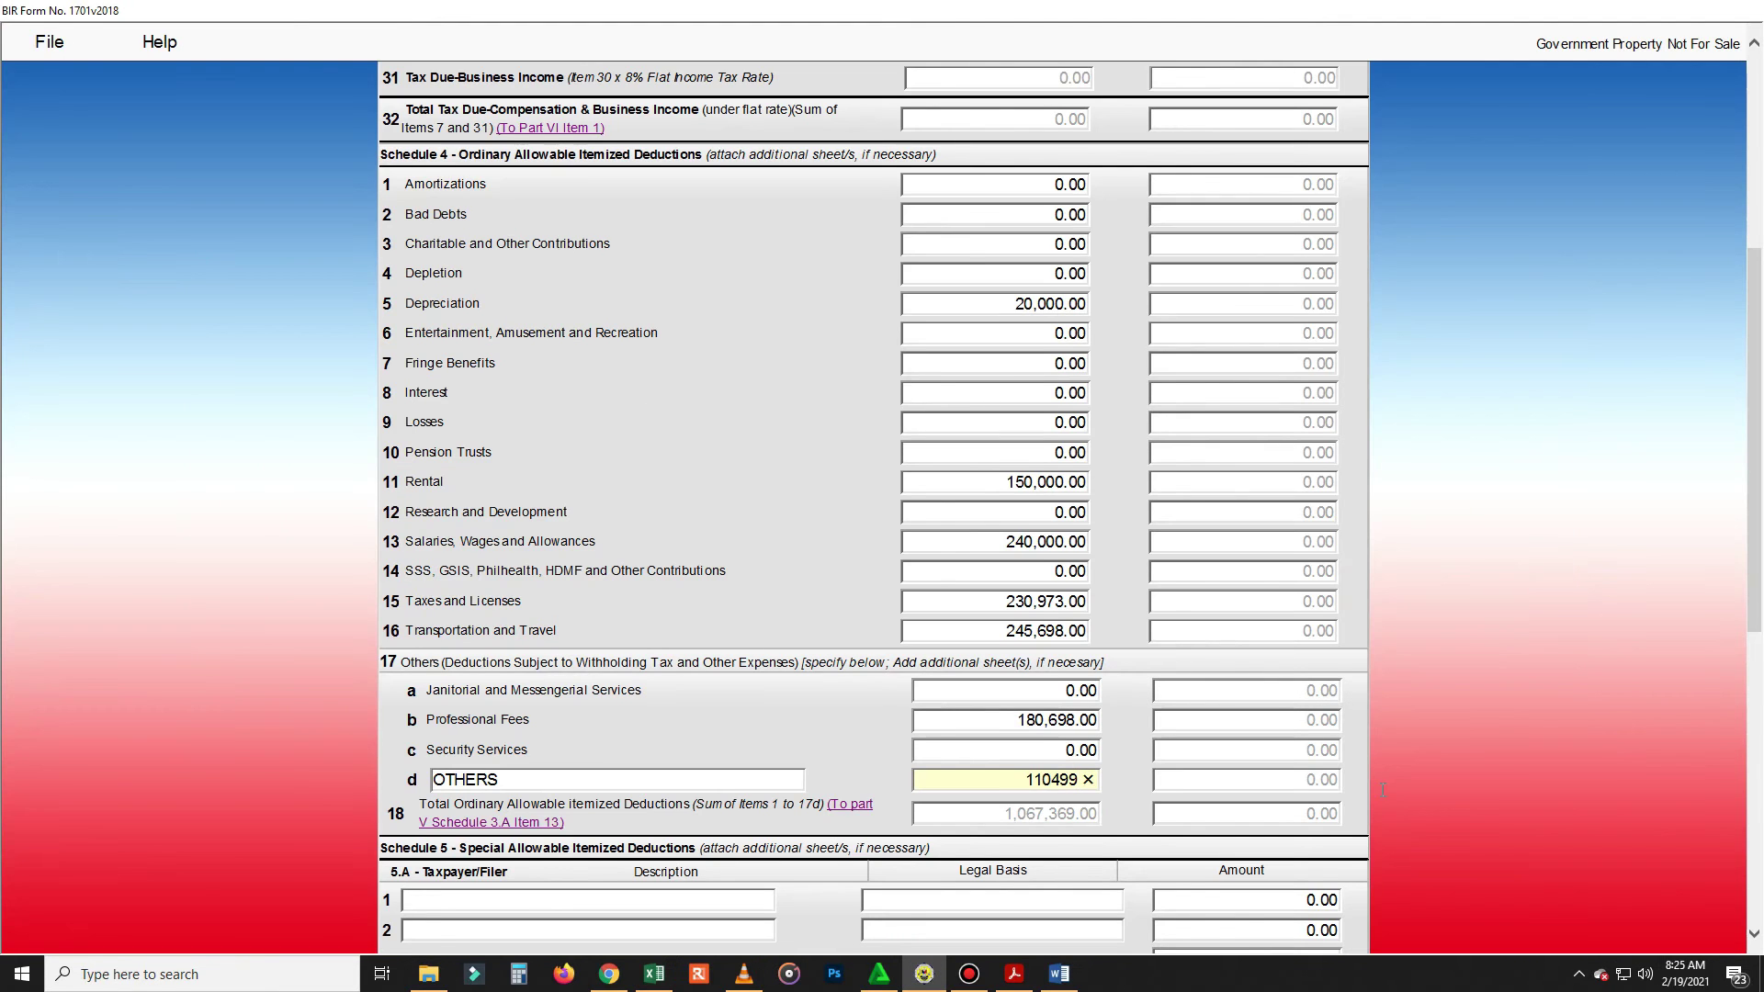
type("1")
key("Tab")
Step: Compare the OTHERS amount and Schedule 4 total in the form with the expense total in Excel
key("alt+Tab")
left_click(1379, 785)
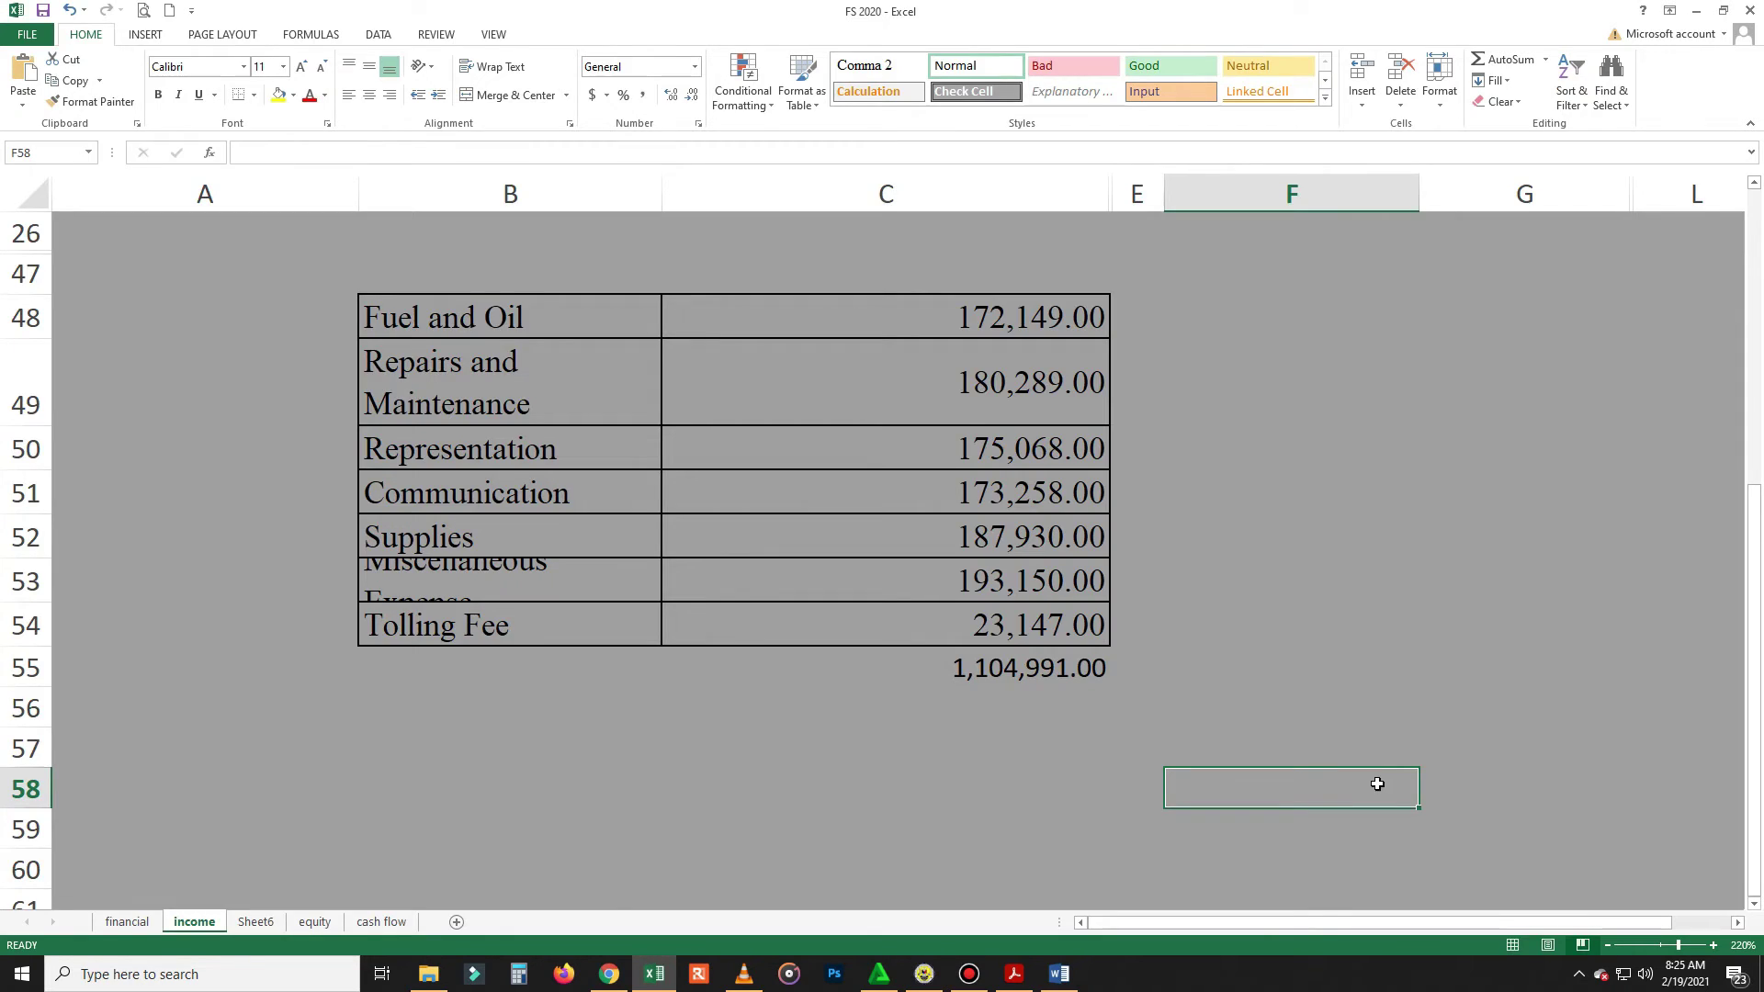
key("alt+Tab")
key("alt+Tab")
Step: Narrow column B of the income statement in Excel and select the 2020 General and Administrative Expenses in F13
scroll(910, 689, "up", 7)
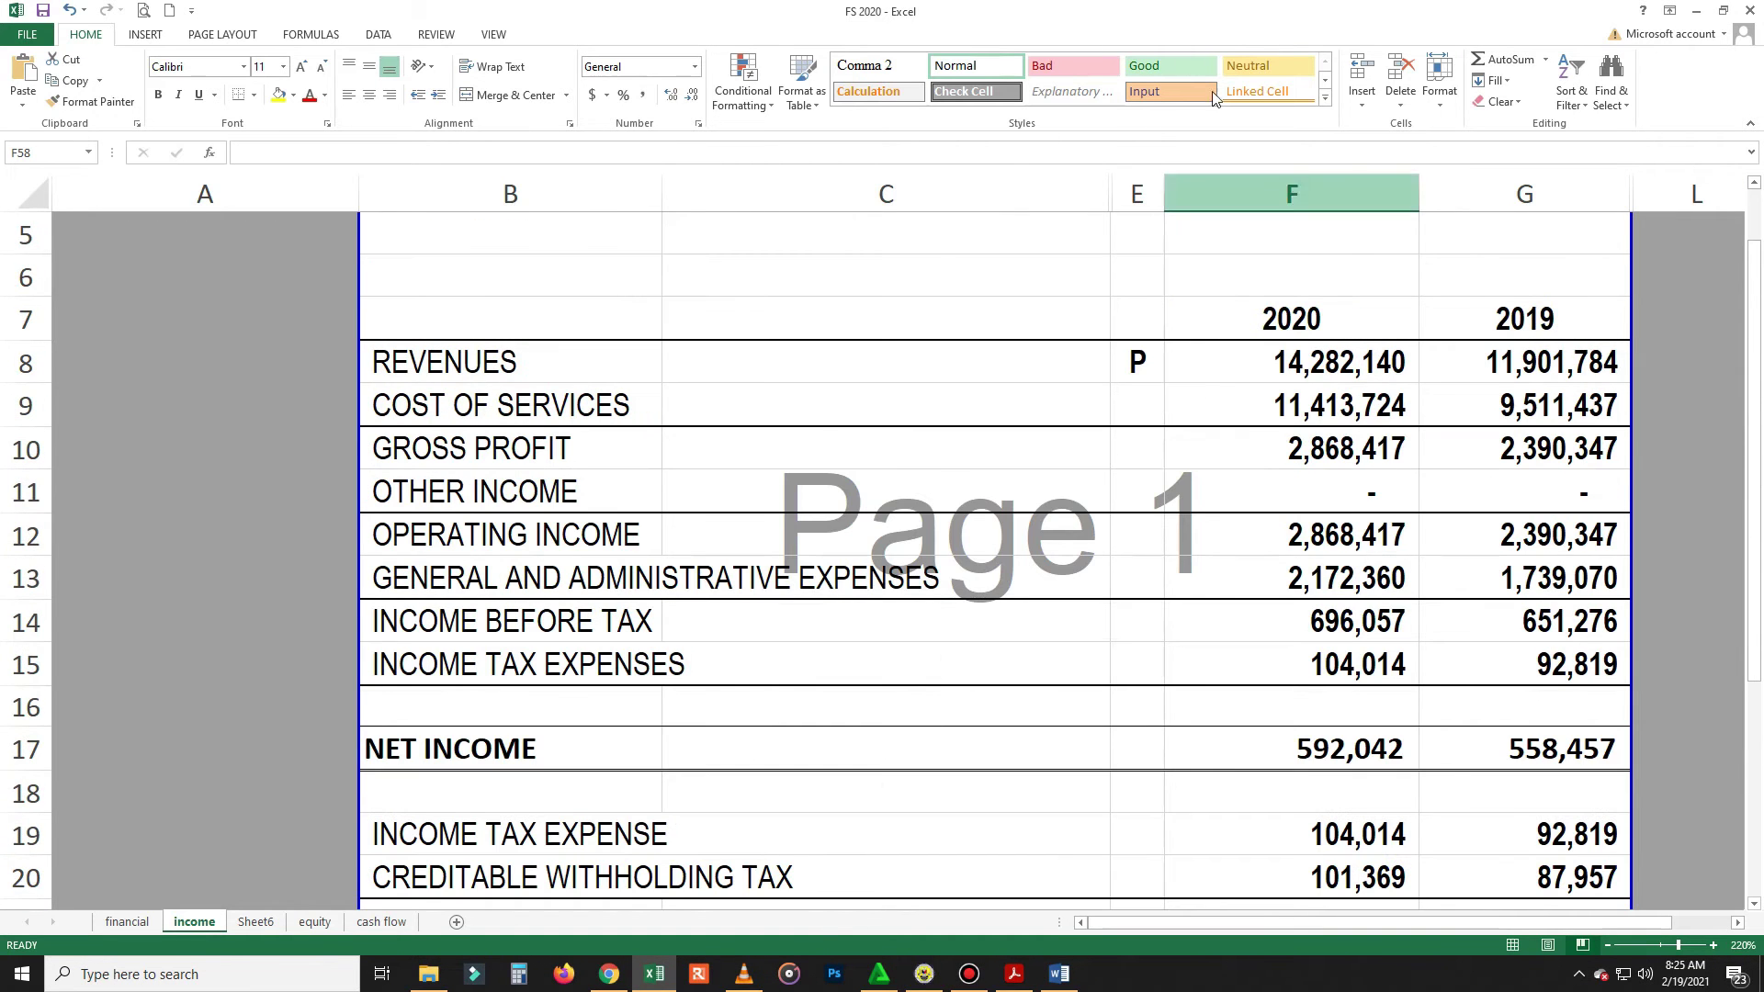
left_click_drag(662, 193, 591, 195)
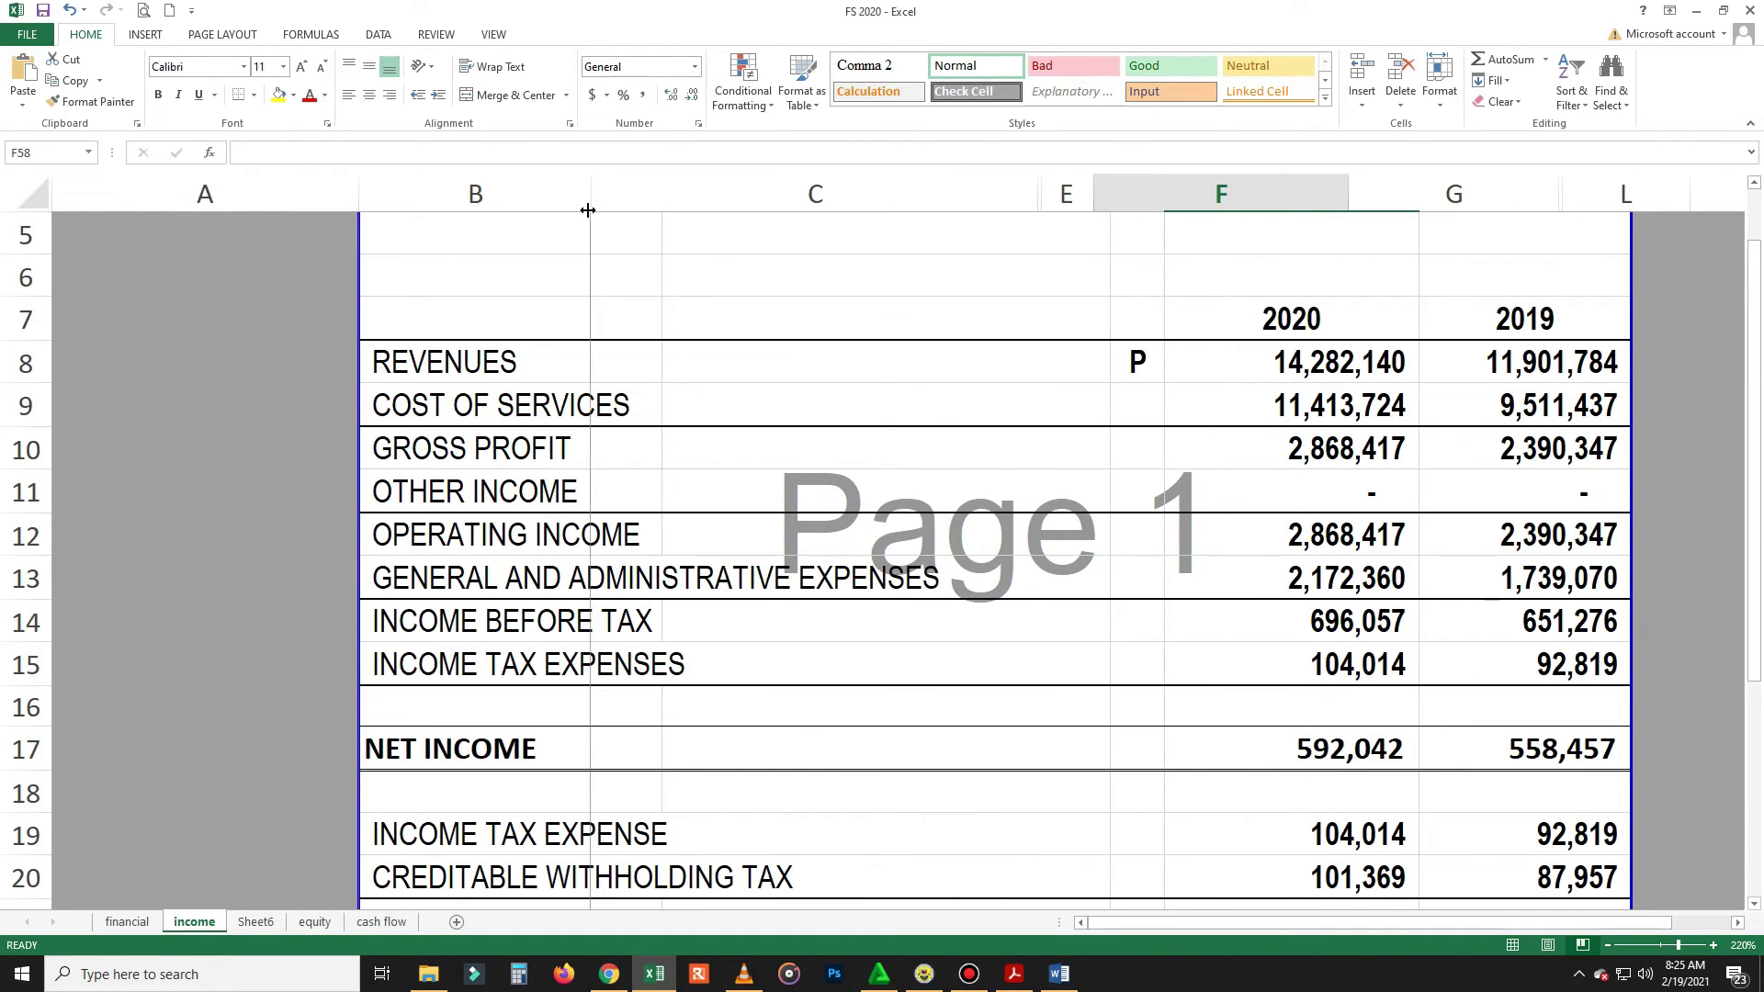
left_click_drag(1148, 922, 1197, 921)
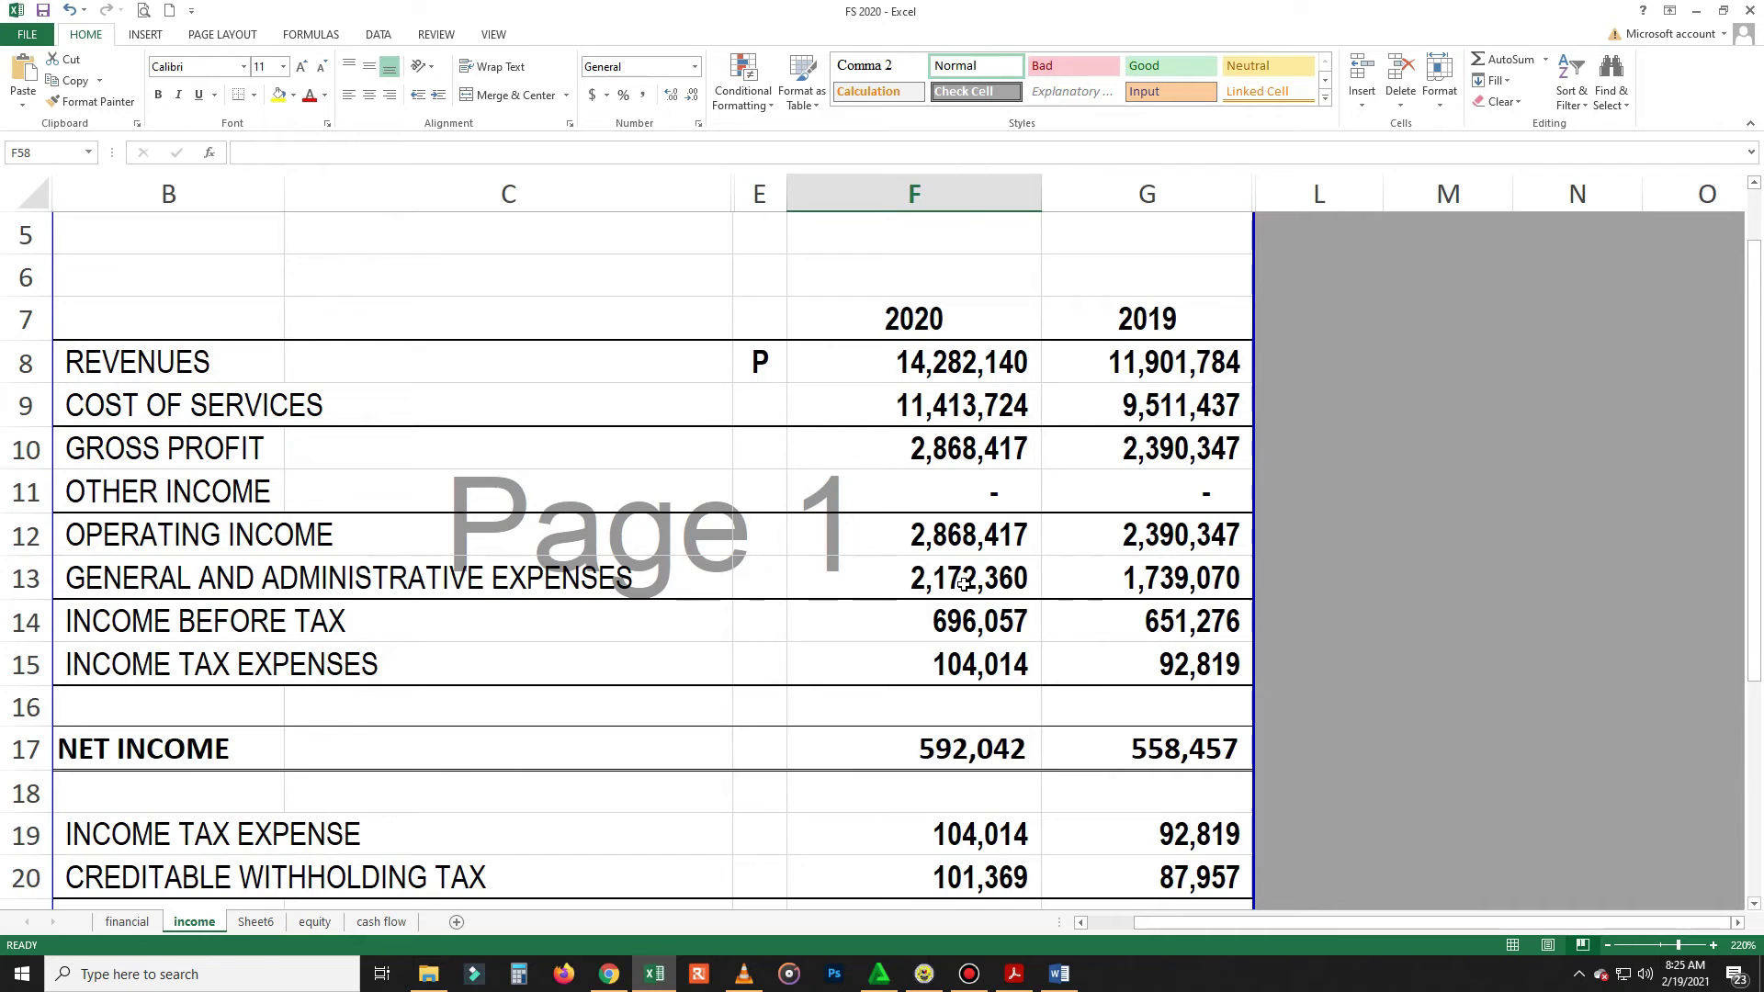
left_click(846, 574)
scroll(849, 606, "up", 2)
scroll(1134, 876, "down", 1)
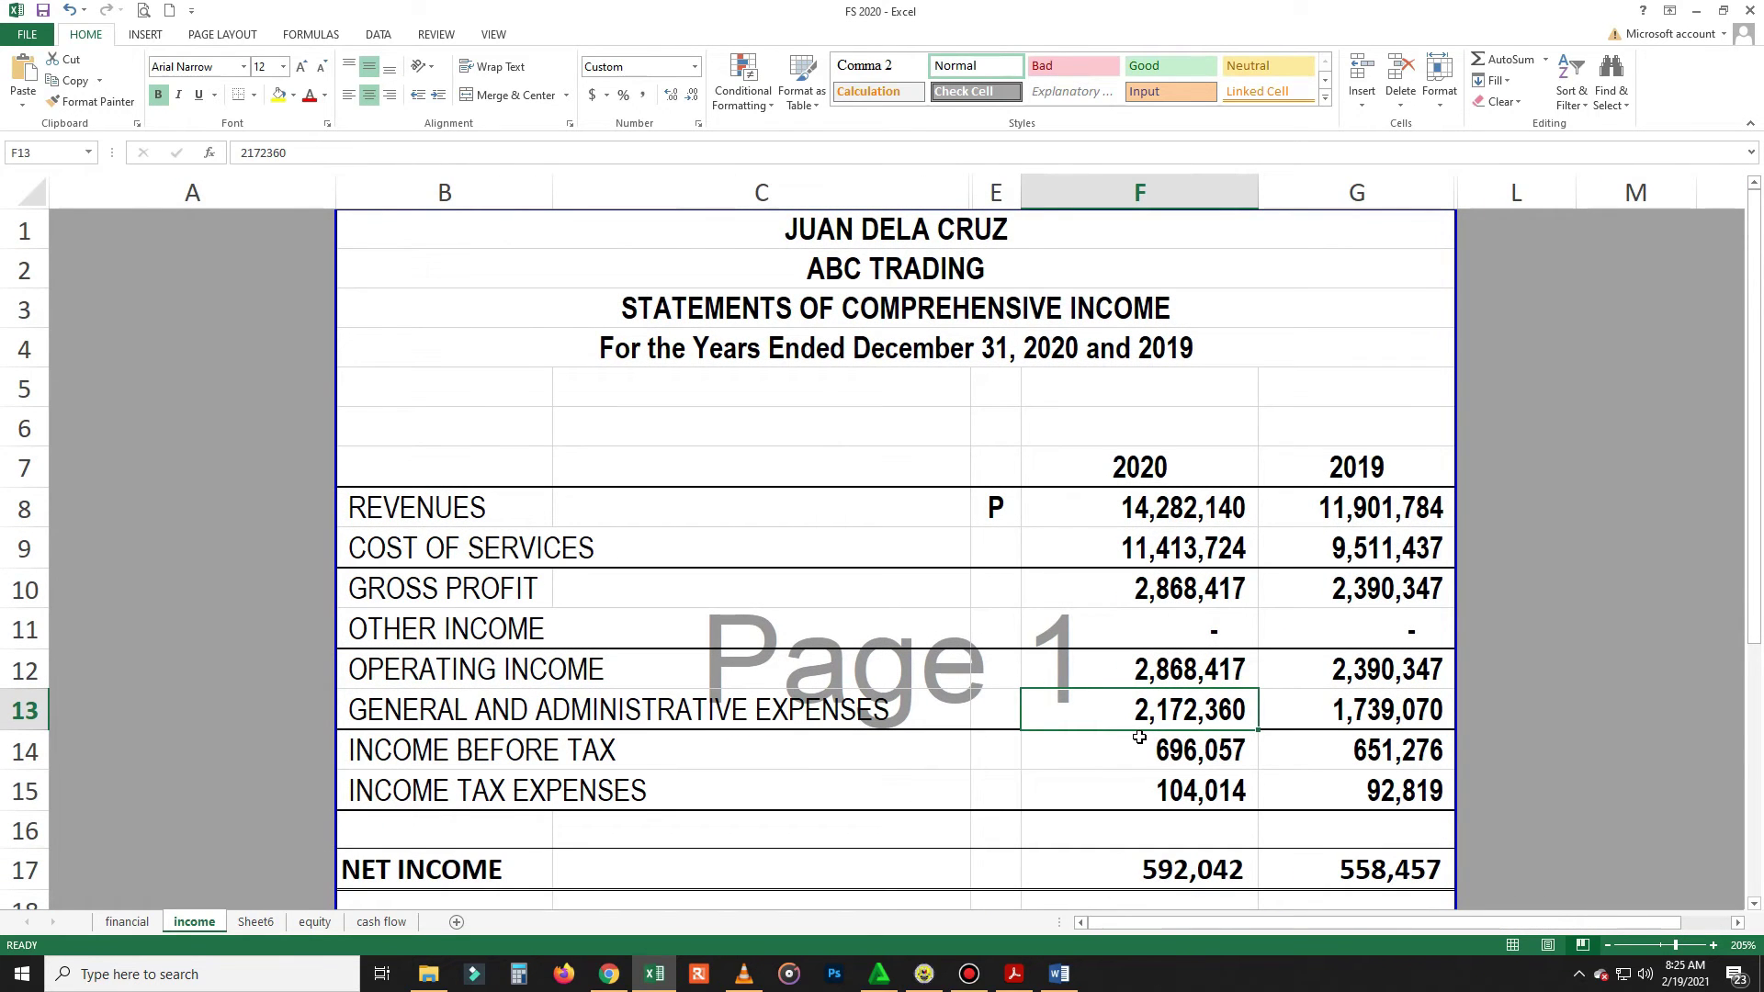
Step: Switch back to the BIR form and check the Schedule 4 item 18 total against the income statement's general and administrative expenses
key("alt+Tab")
scroll(1023, 731, "down", 5)
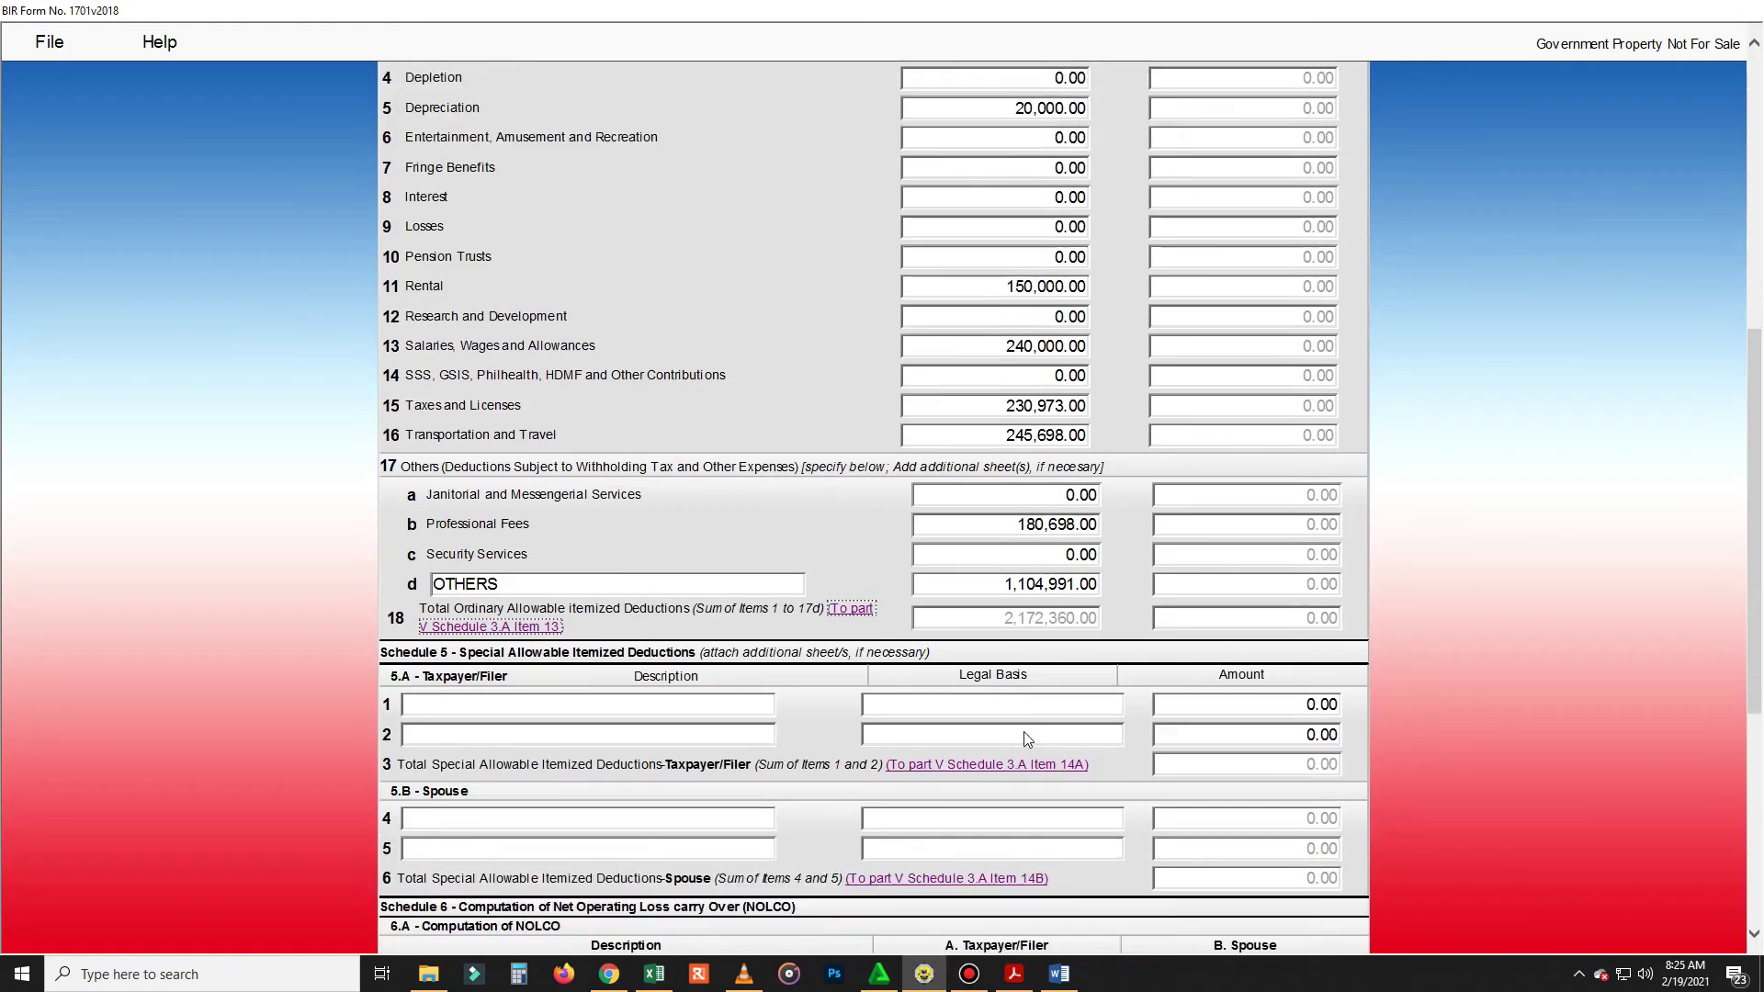
left_click_drag(978, 393, 1106, 395)
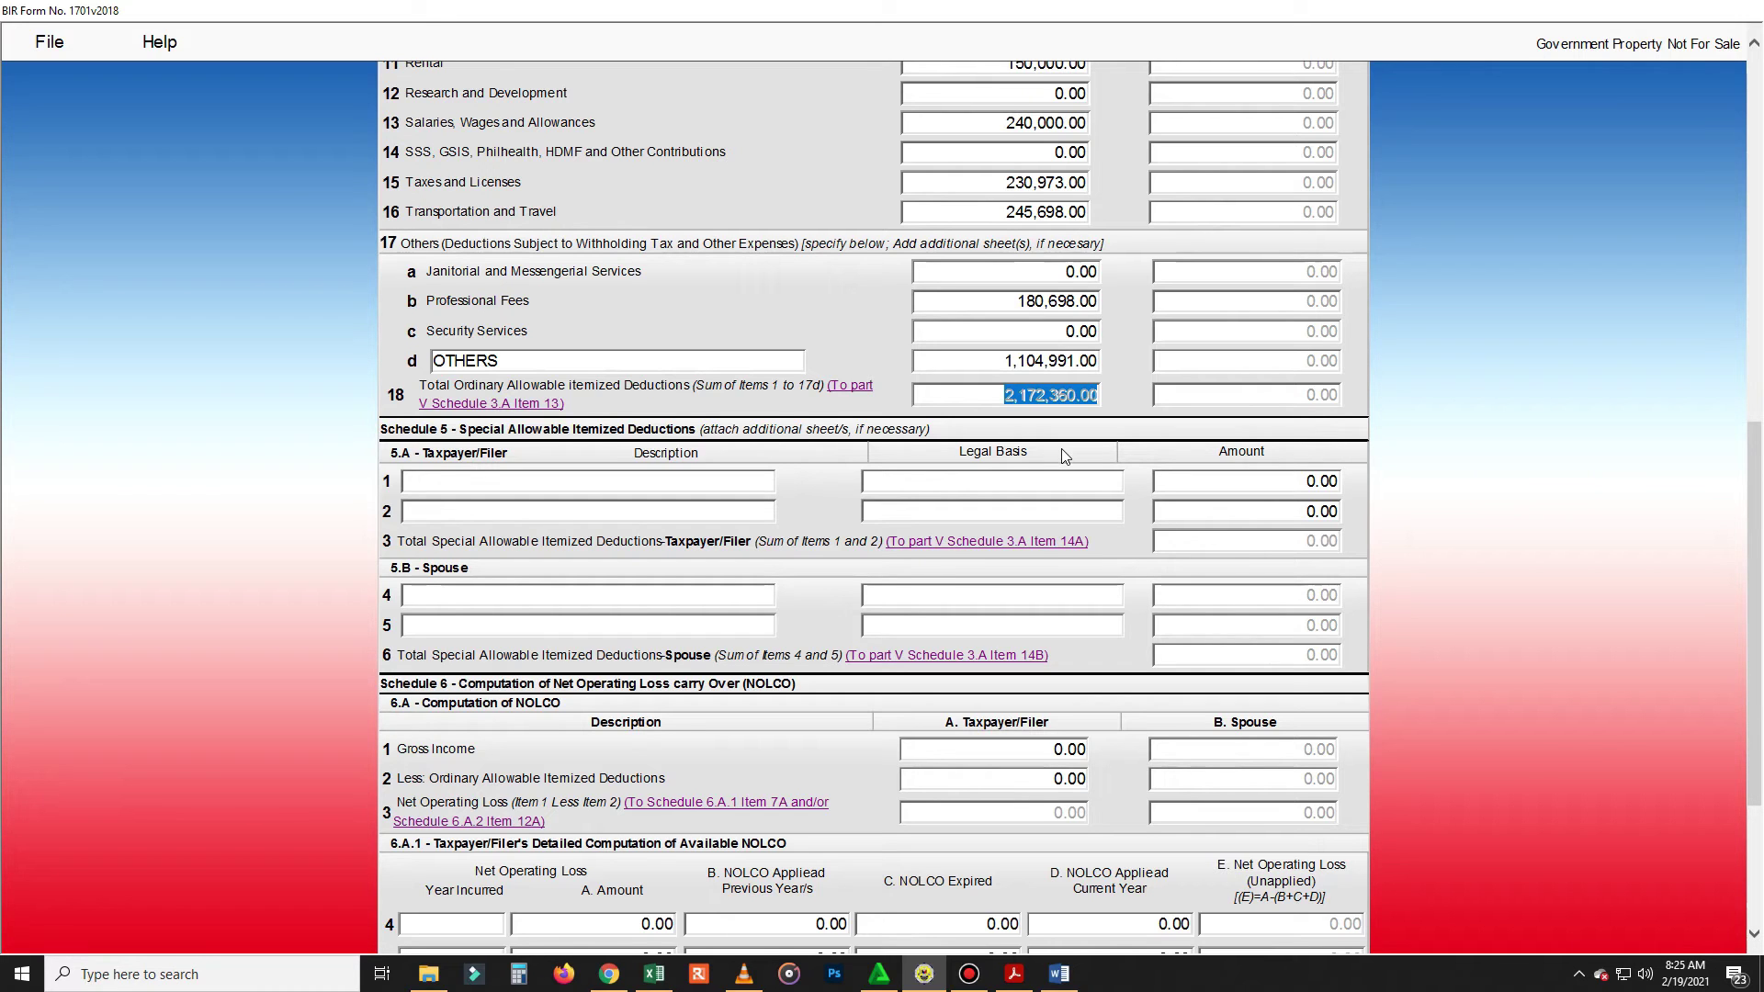
scroll(1061, 450, "up", 3)
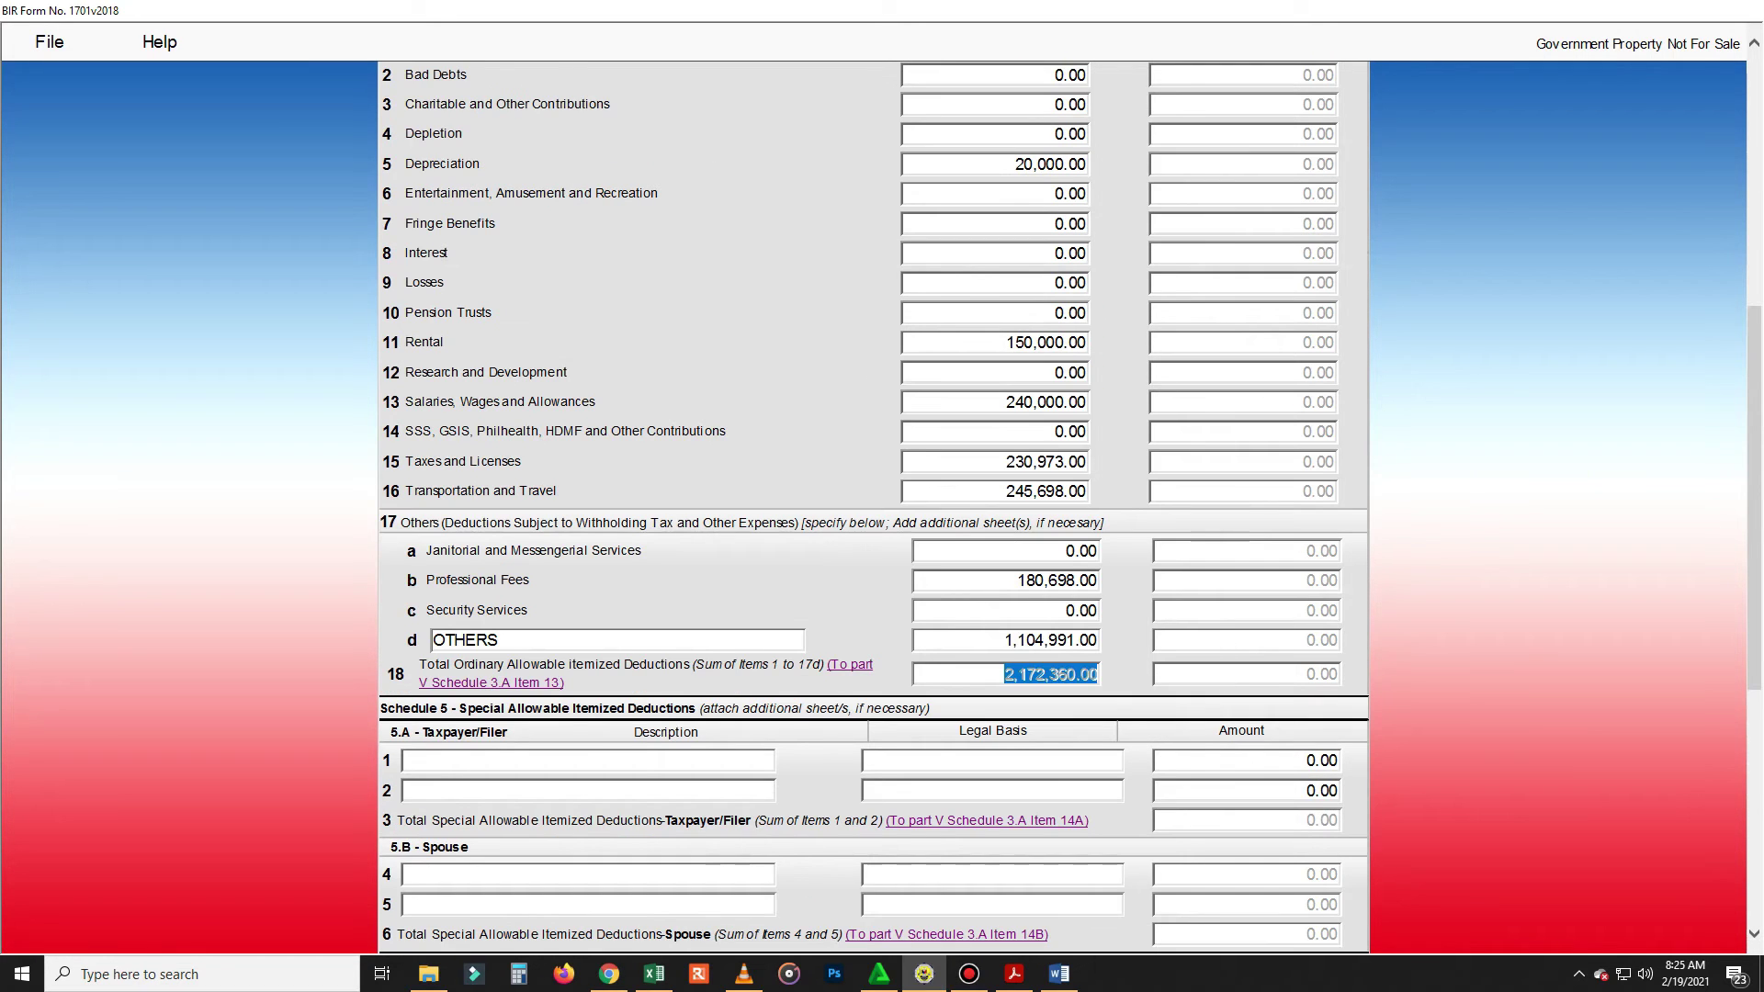
scroll(351, 678, "down", 6)
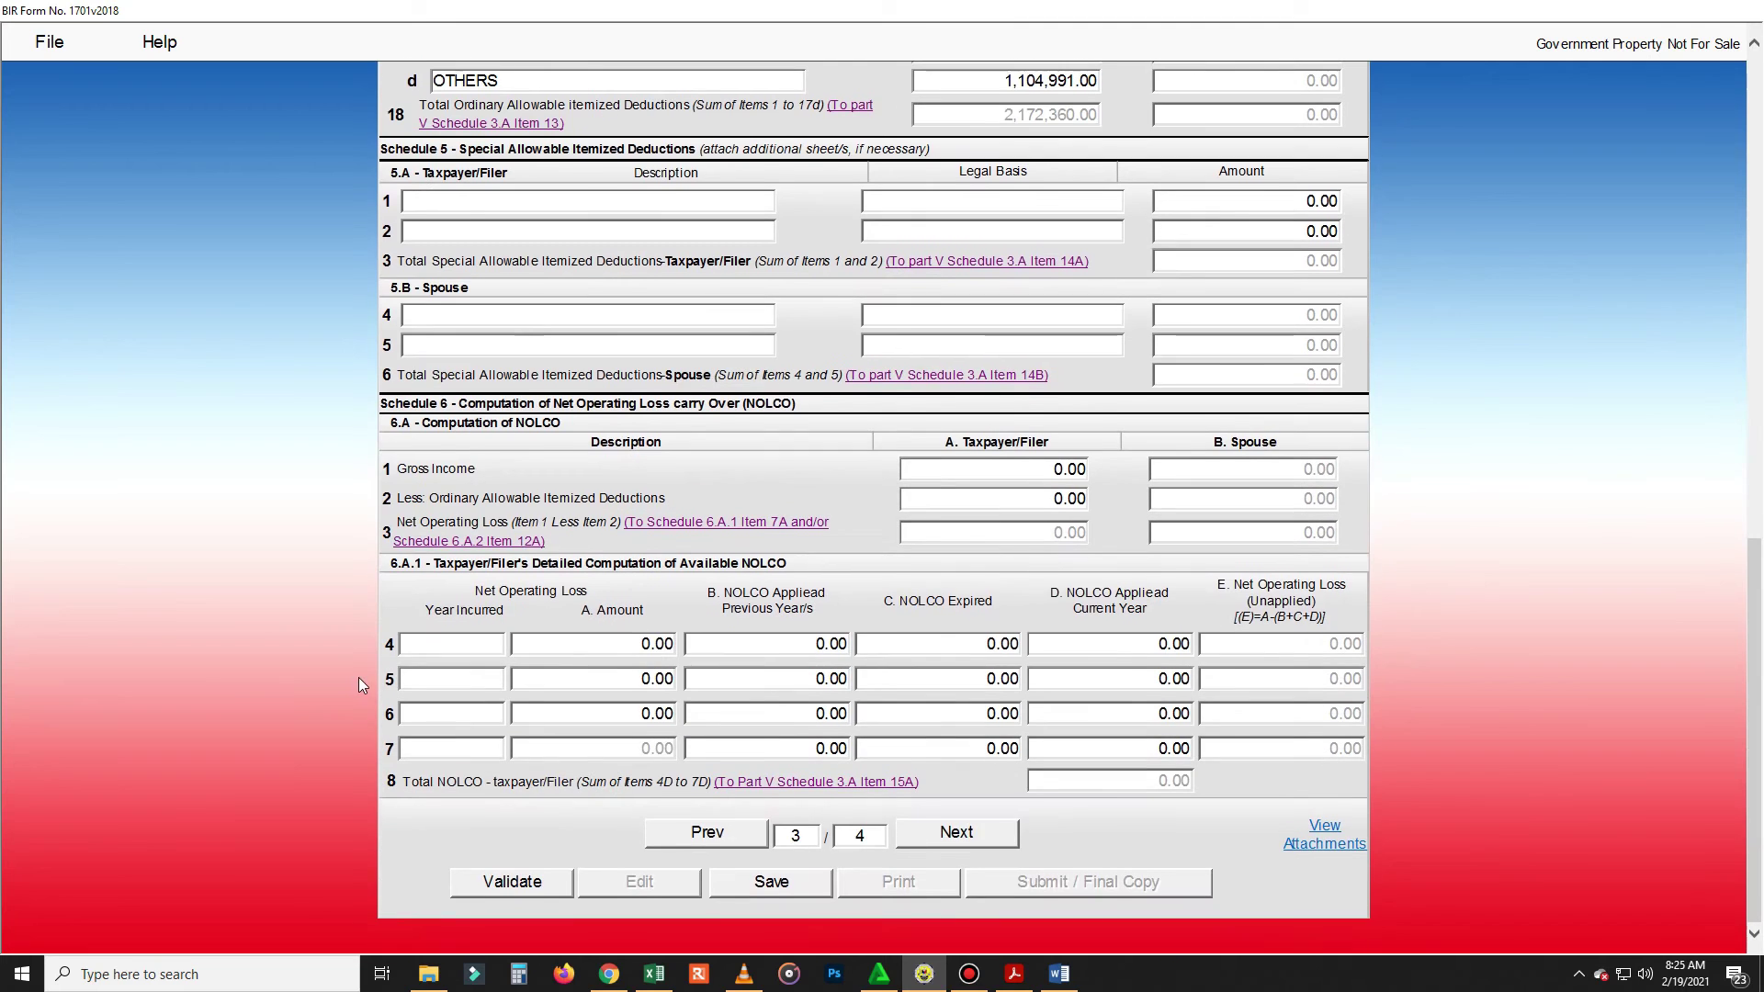
Step: Go to page 2 of the form and check the Ordinary Allowable Itemized Deductions carried into Schedule 3.A item 13
left_click(807, 834)
type("2")
key("Return")
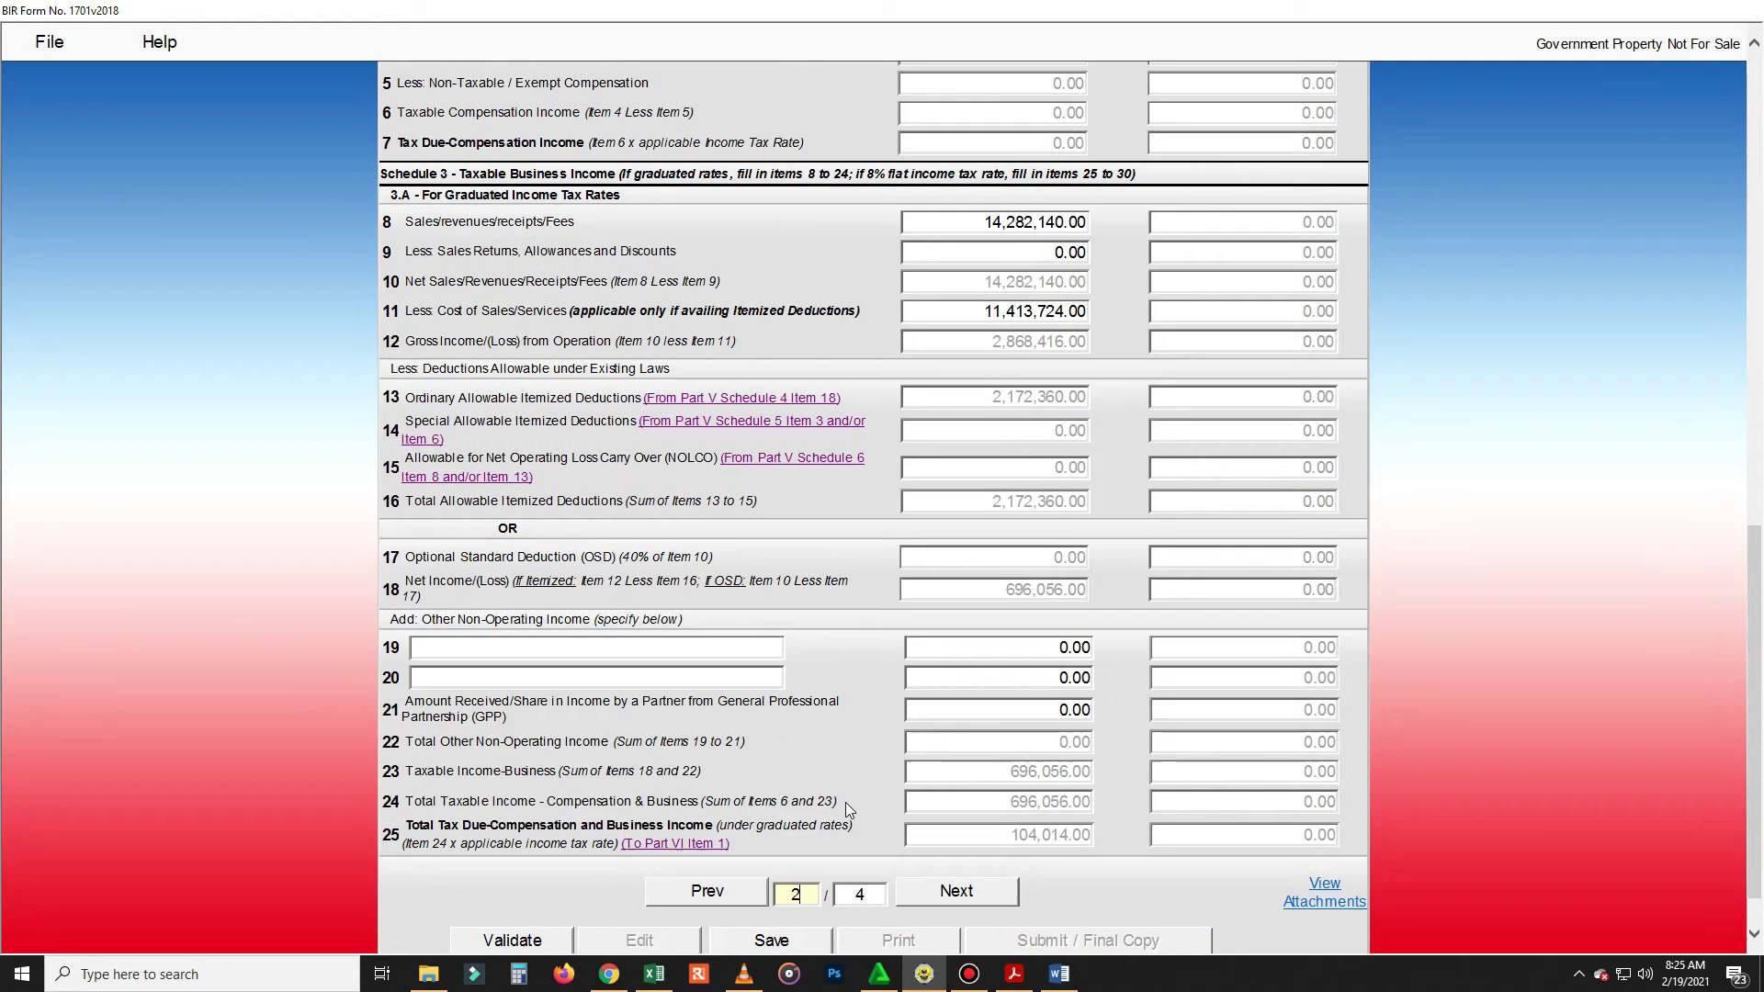
scroll(1355, 422, "up", 2)
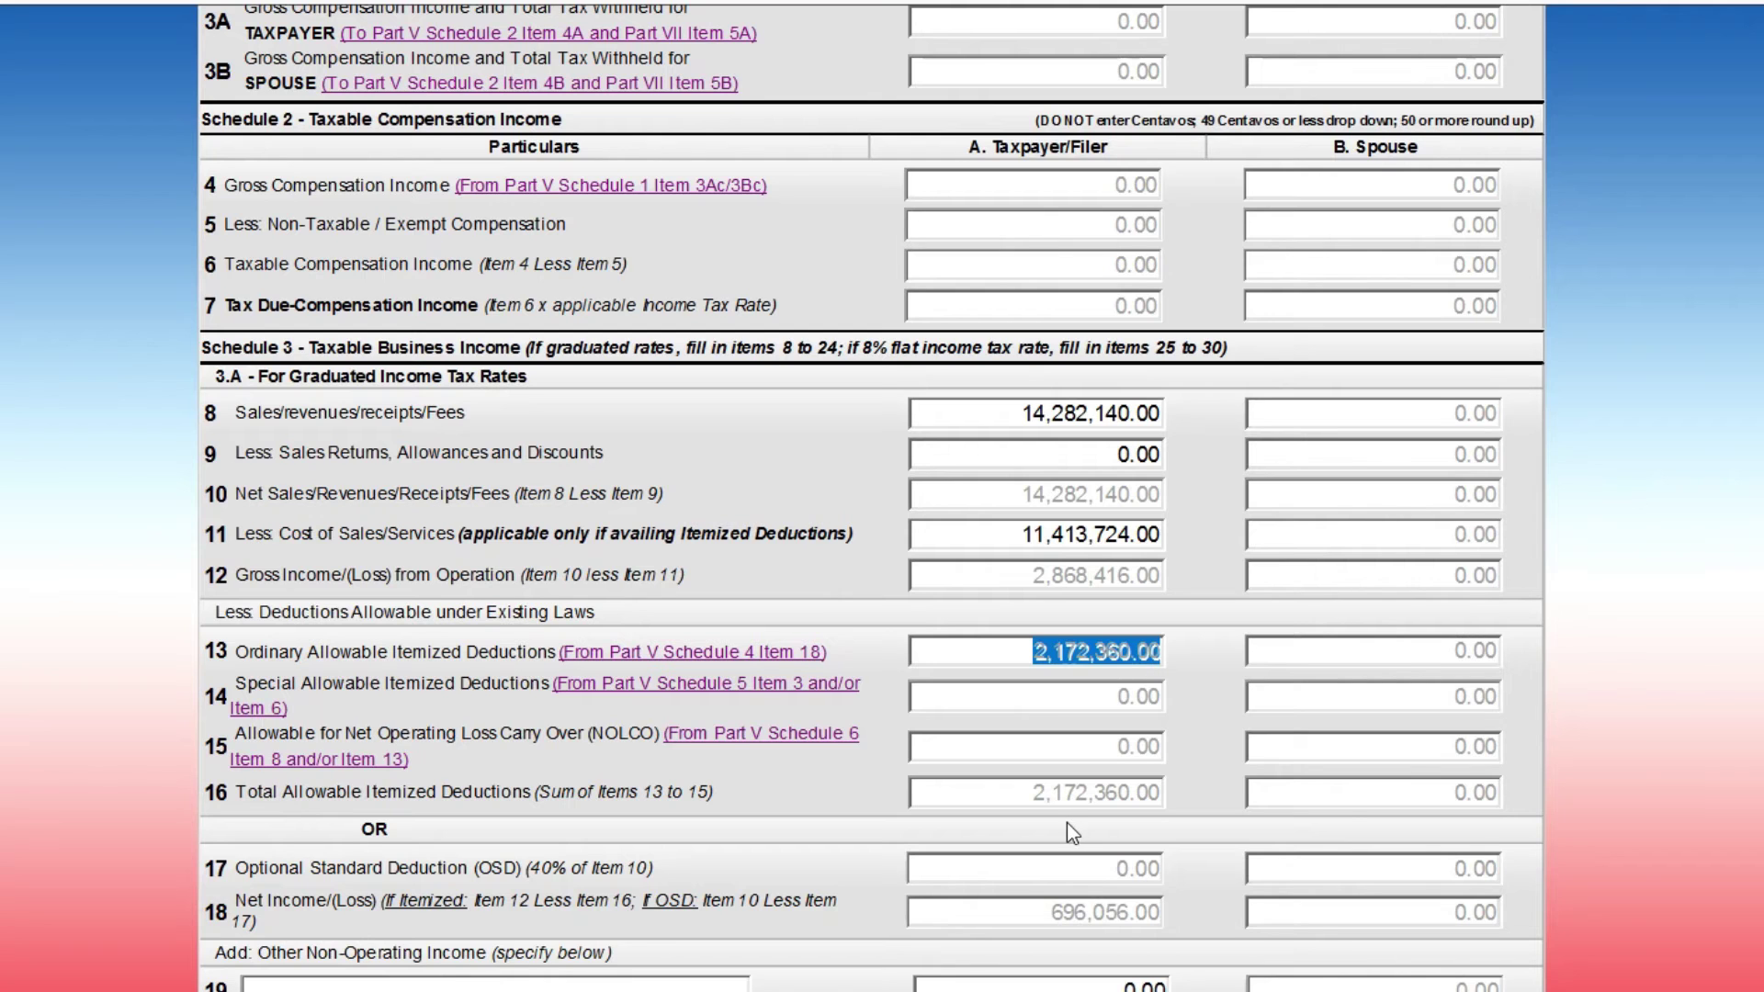
scroll(1065, 825, "down", 3)
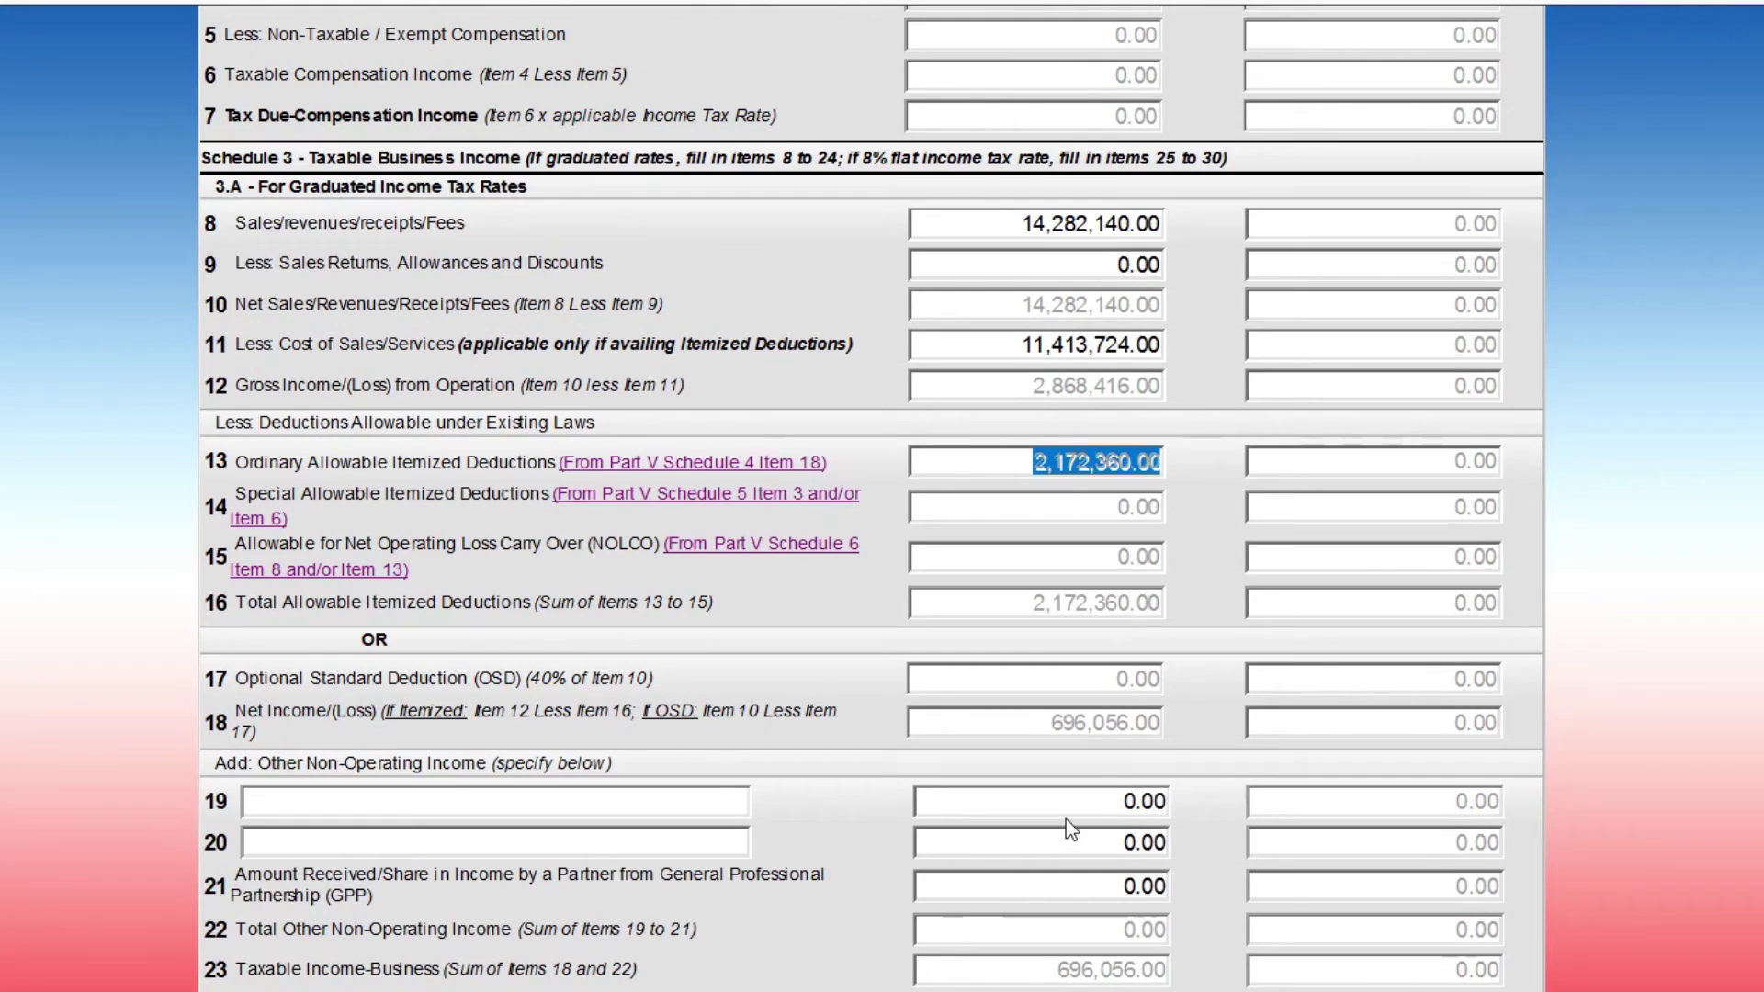
left_click(1748, 471)
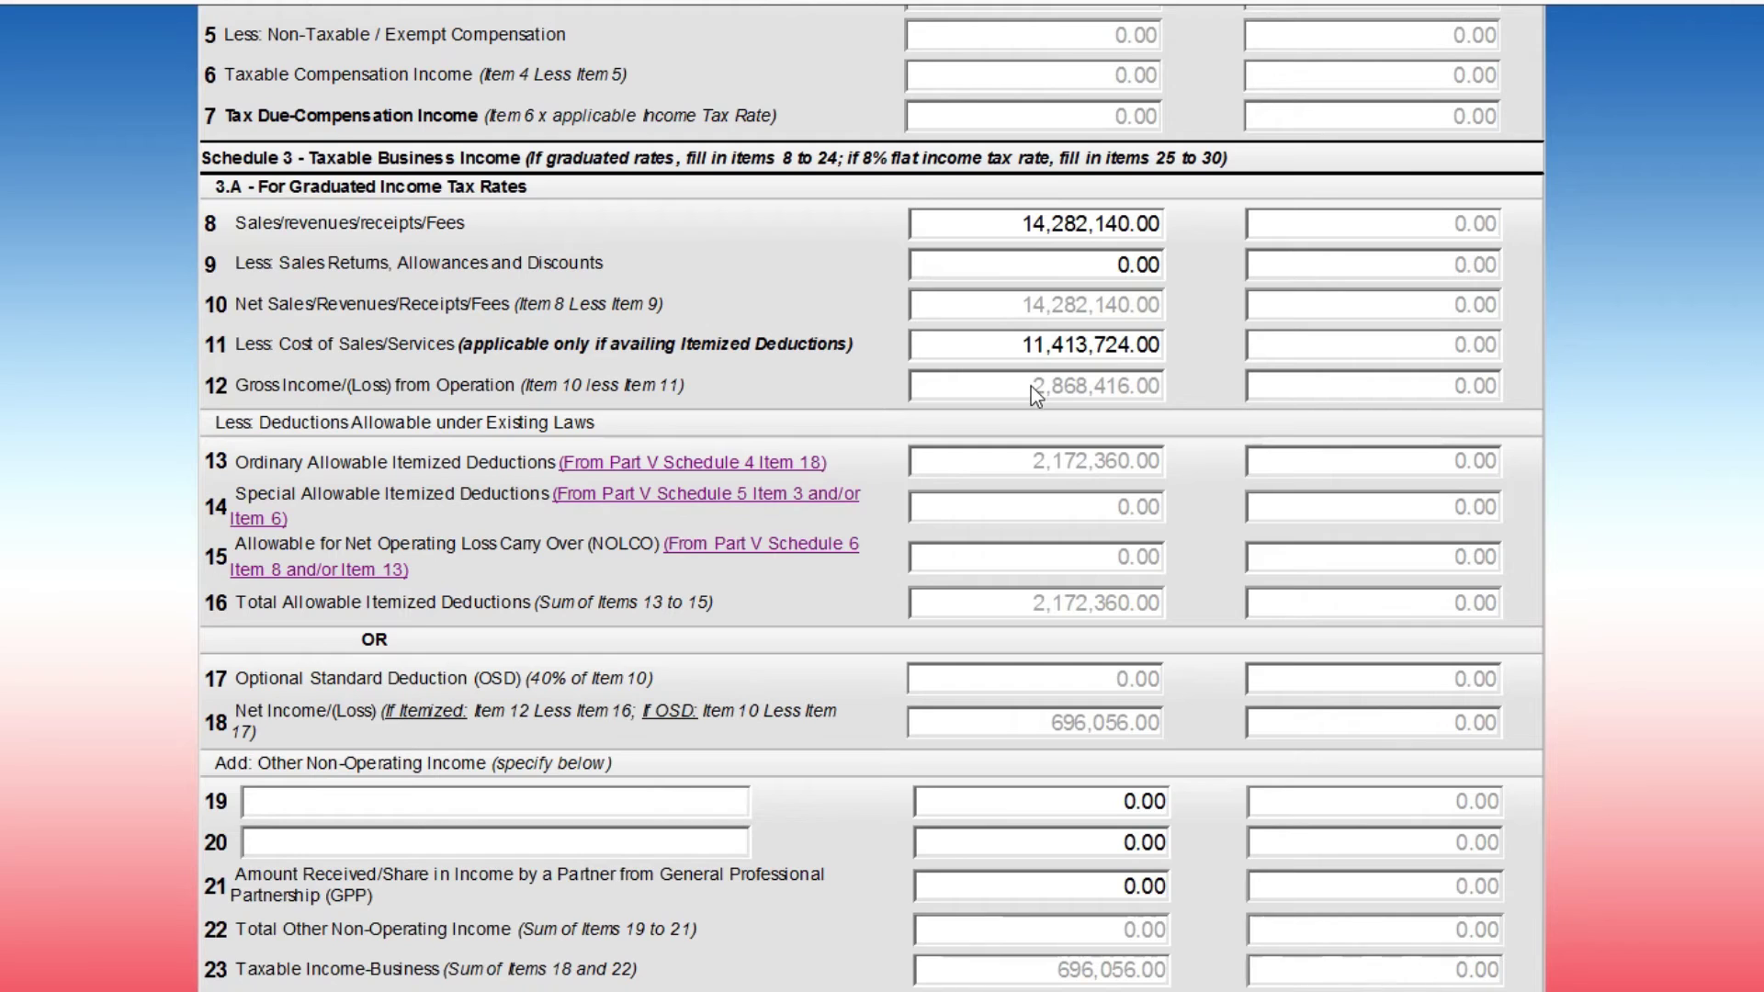
Step: Review the gross income, itemized deductions, net income and total tax due in Schedule 3.A, items 12 to 25
left_click_drag(1049, 384, 1106, 396)
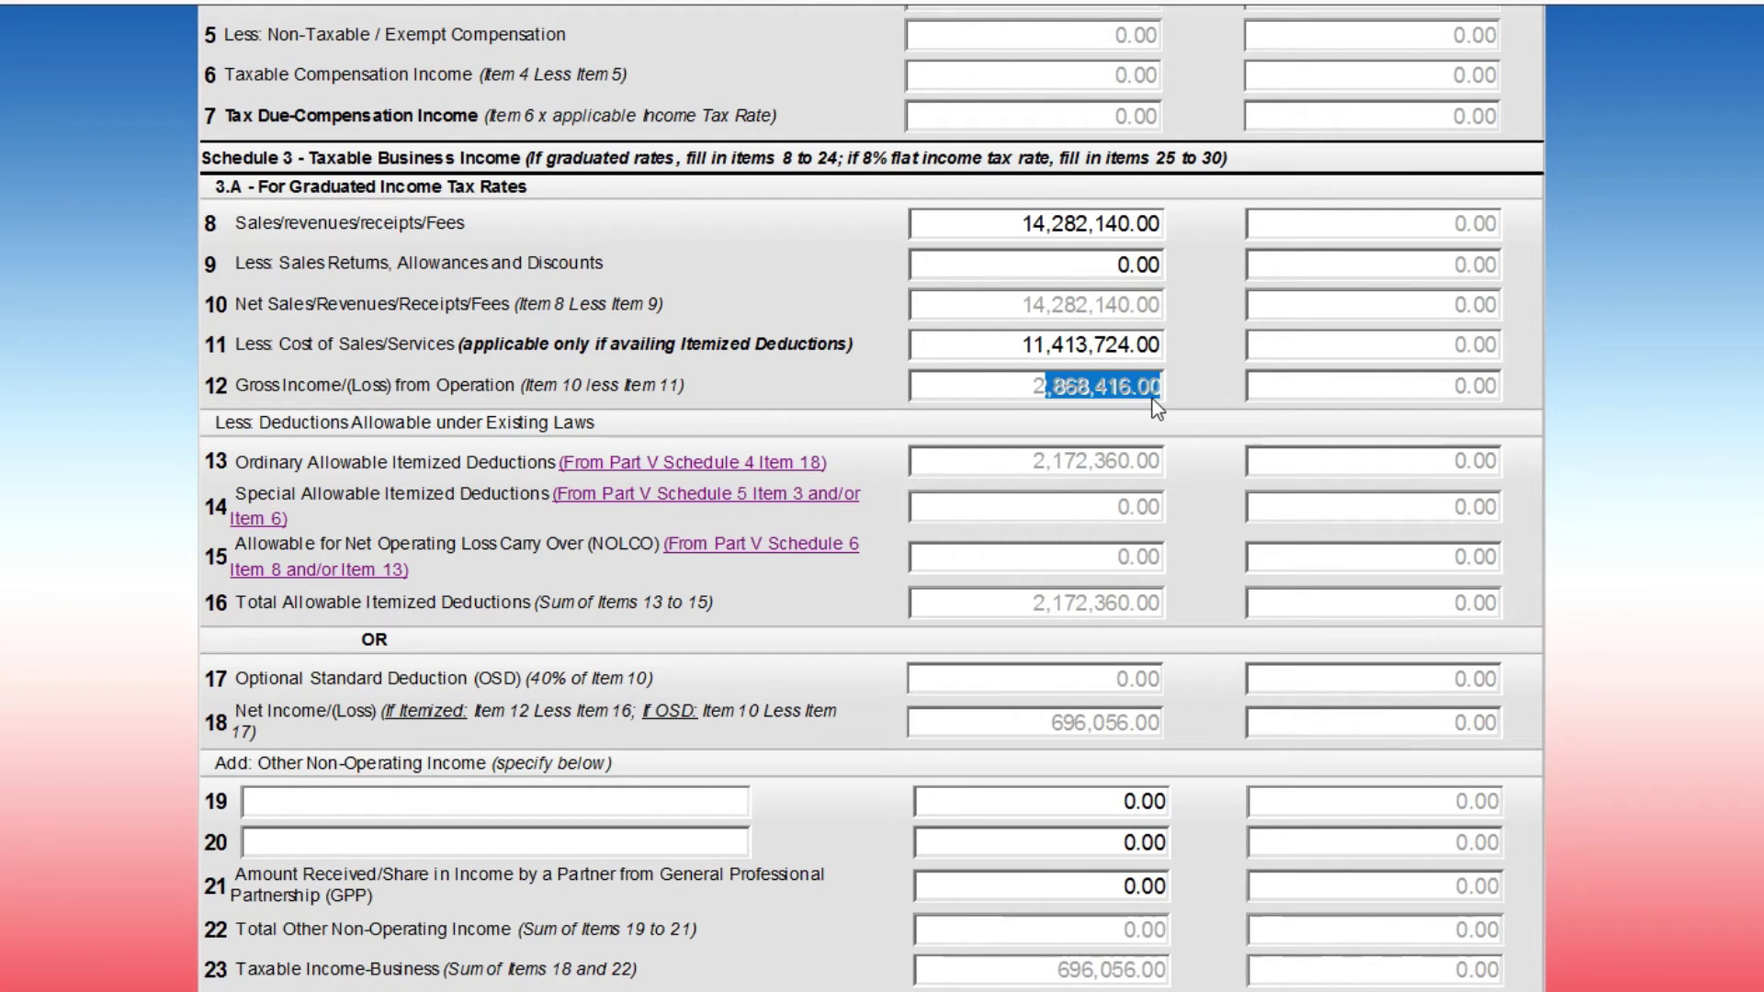
left_click(1196, 404)
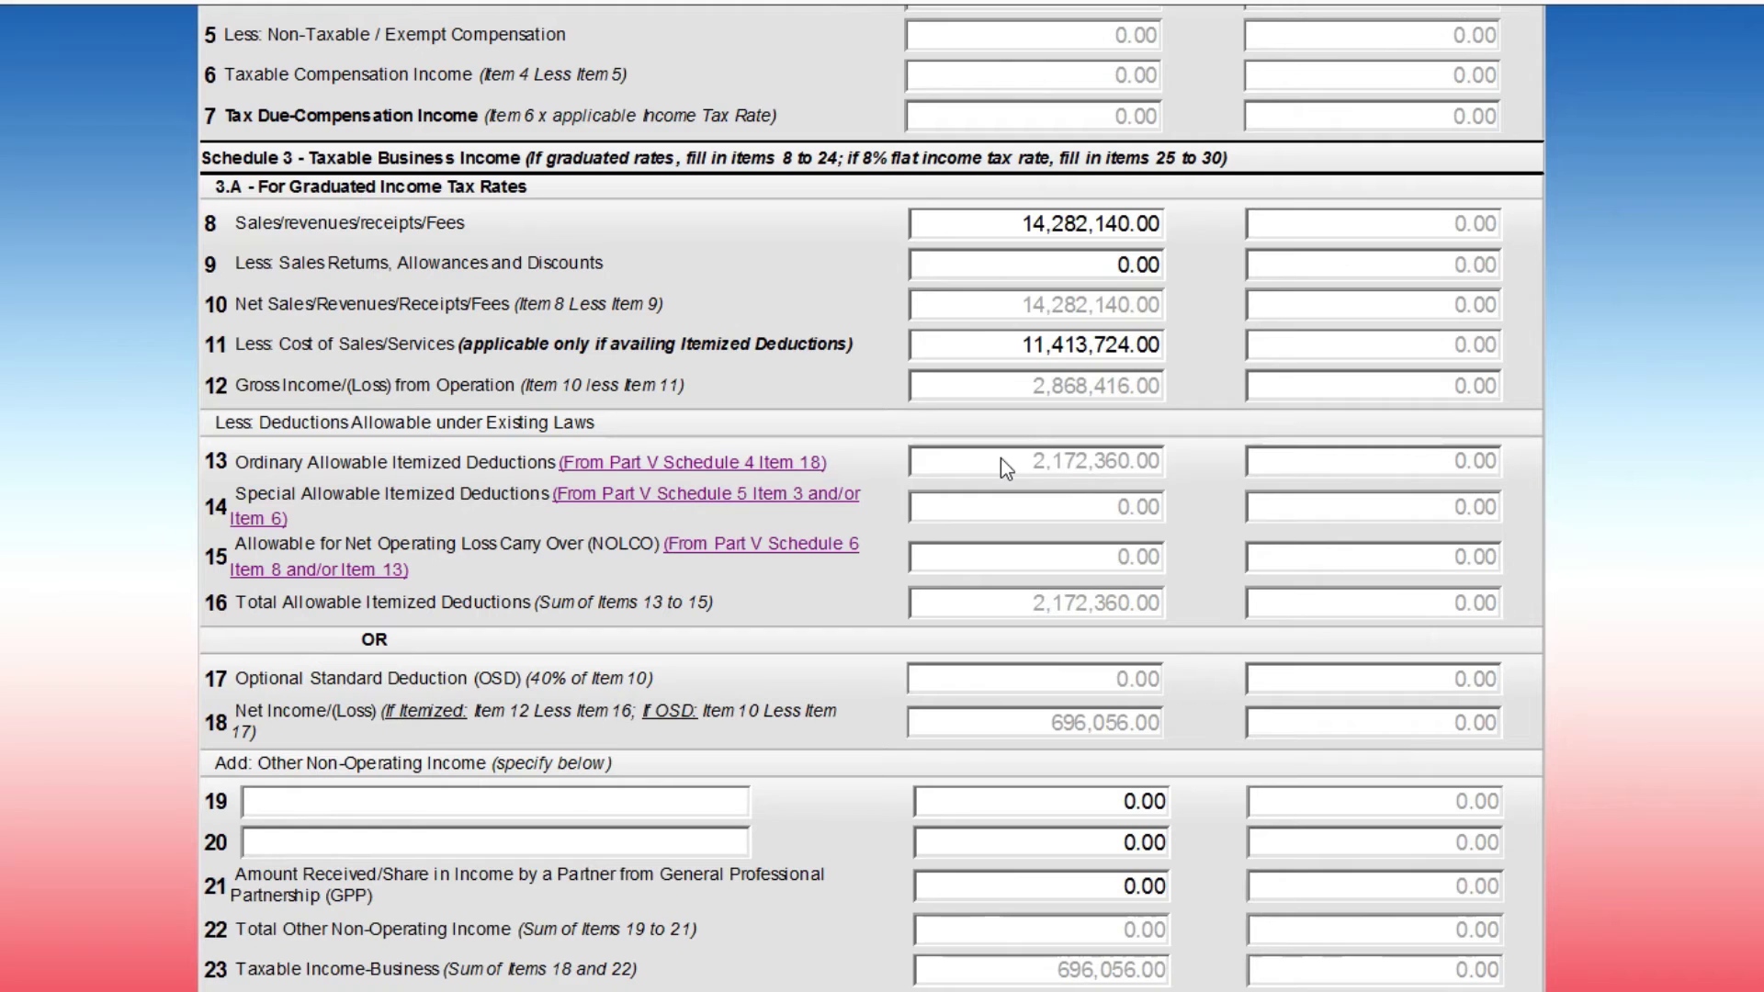
left_click_drag(1001, 461, 1185, 483)
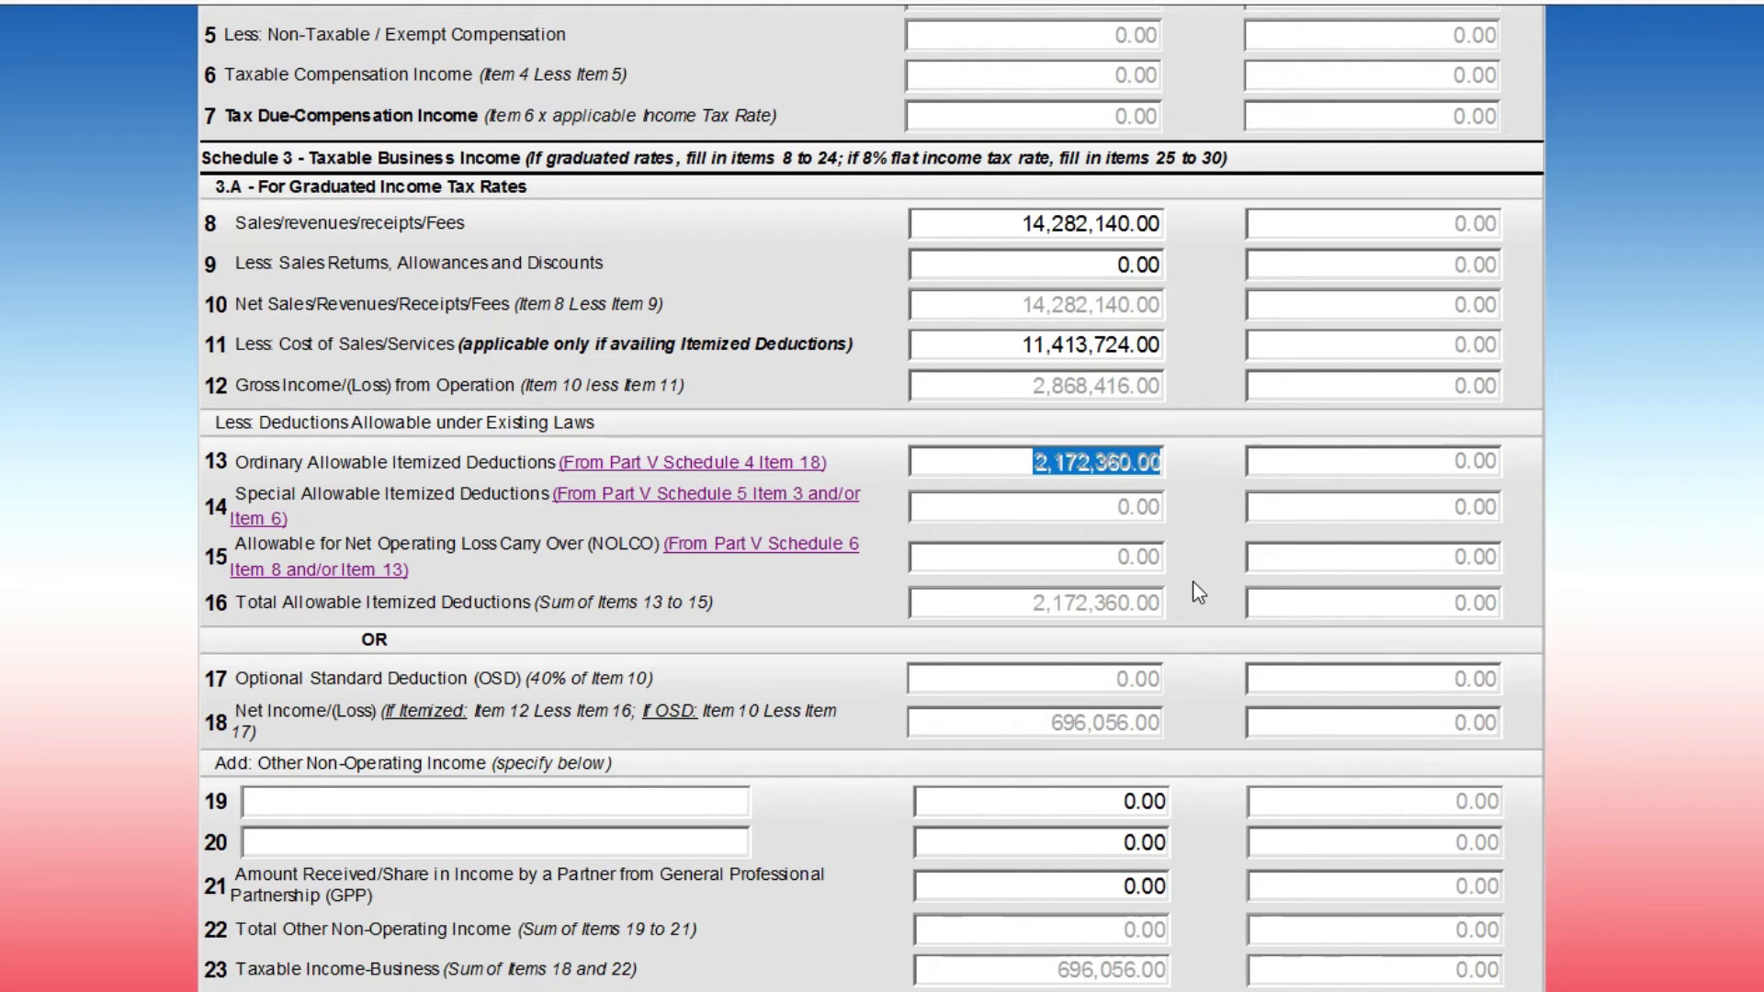
scroll(1196, 596, "down", 1)
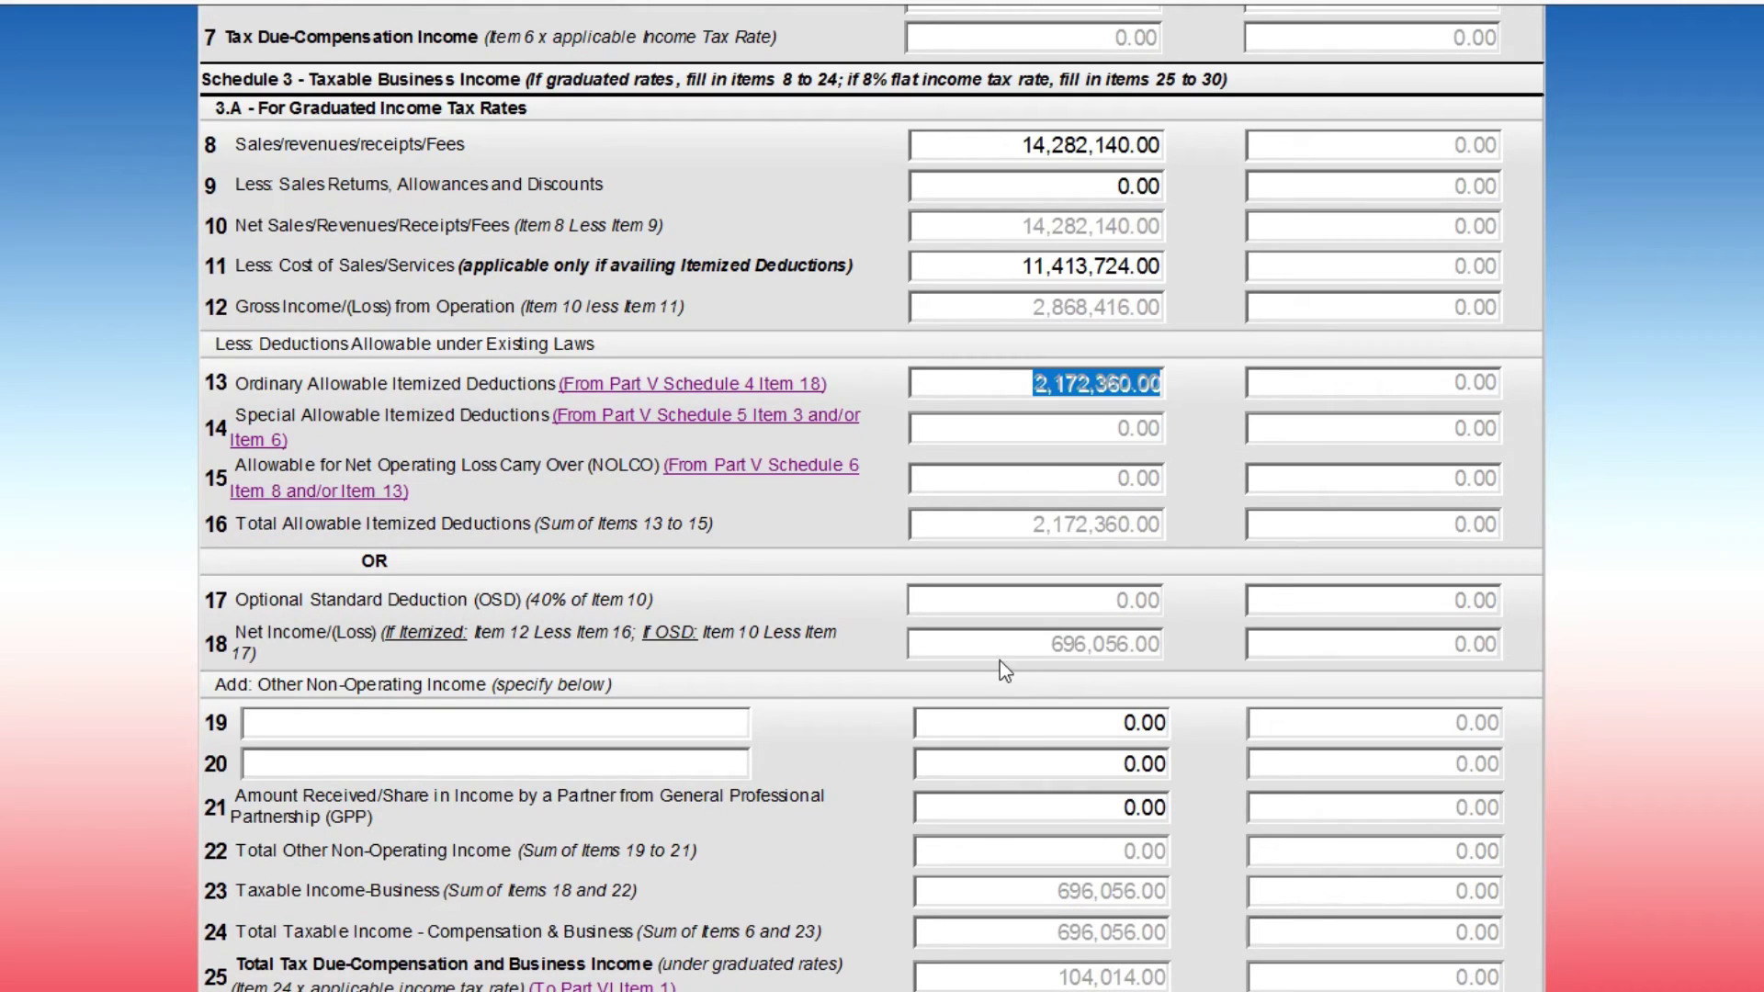
left_click_drag(1040, 644, 1124, 646)
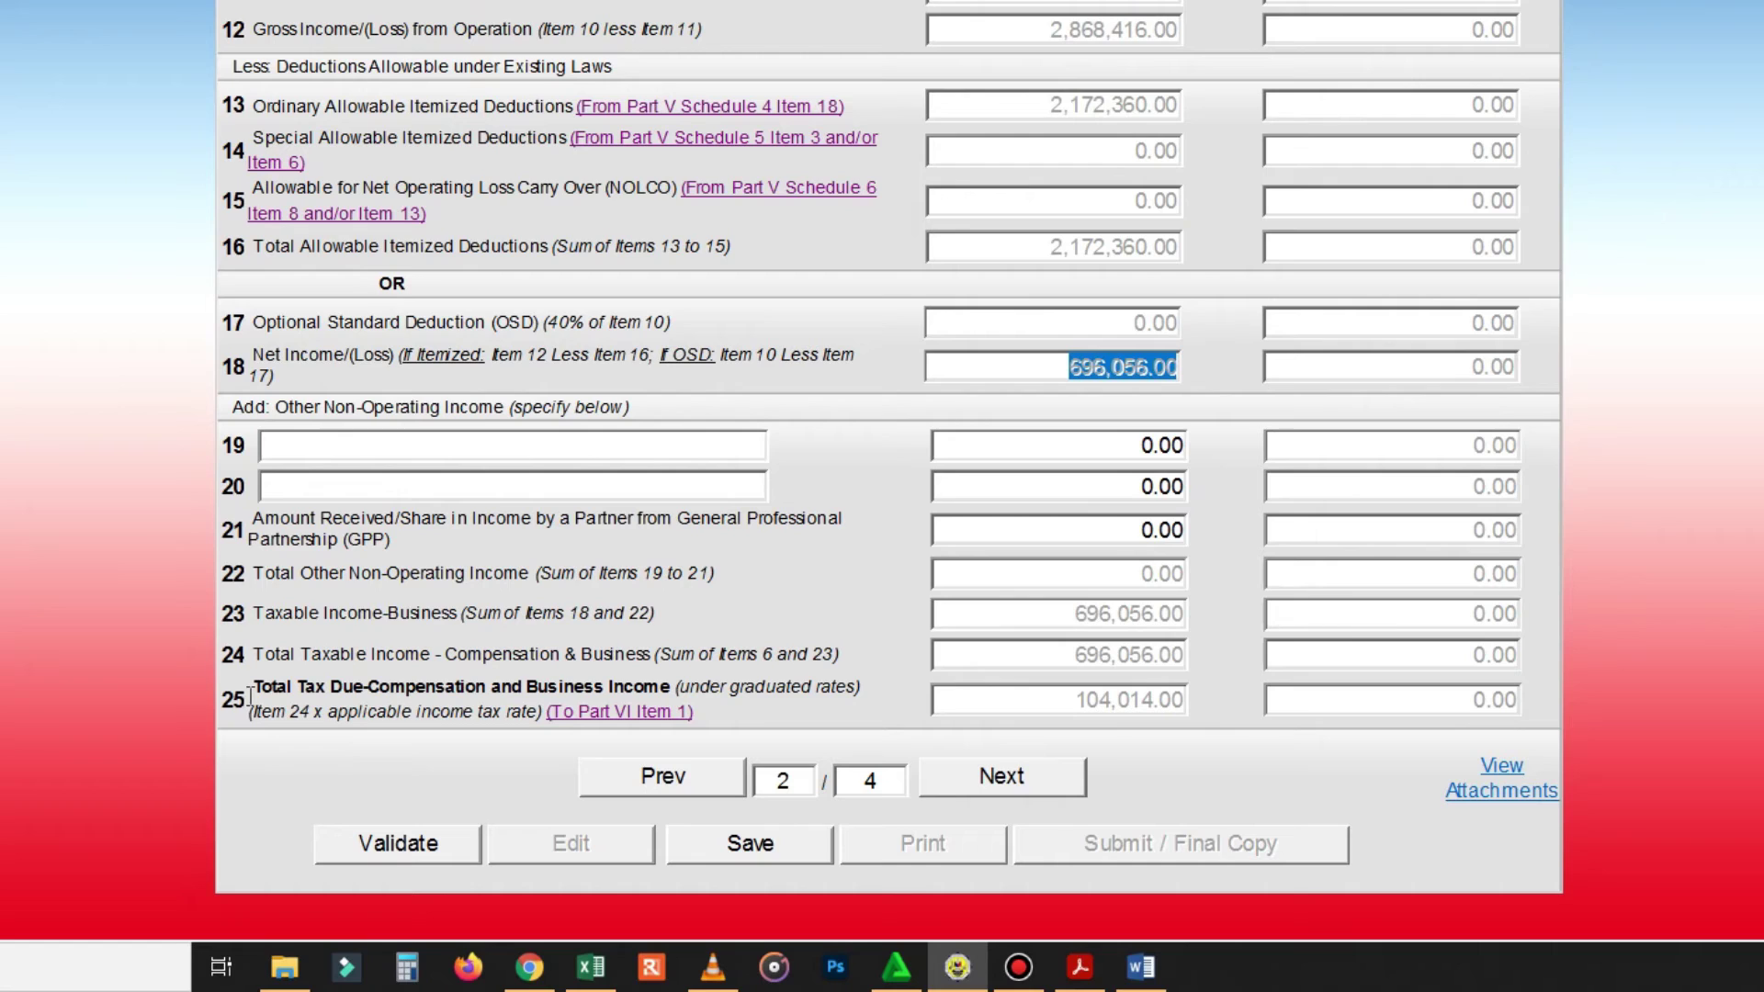
left_click(250, 699)
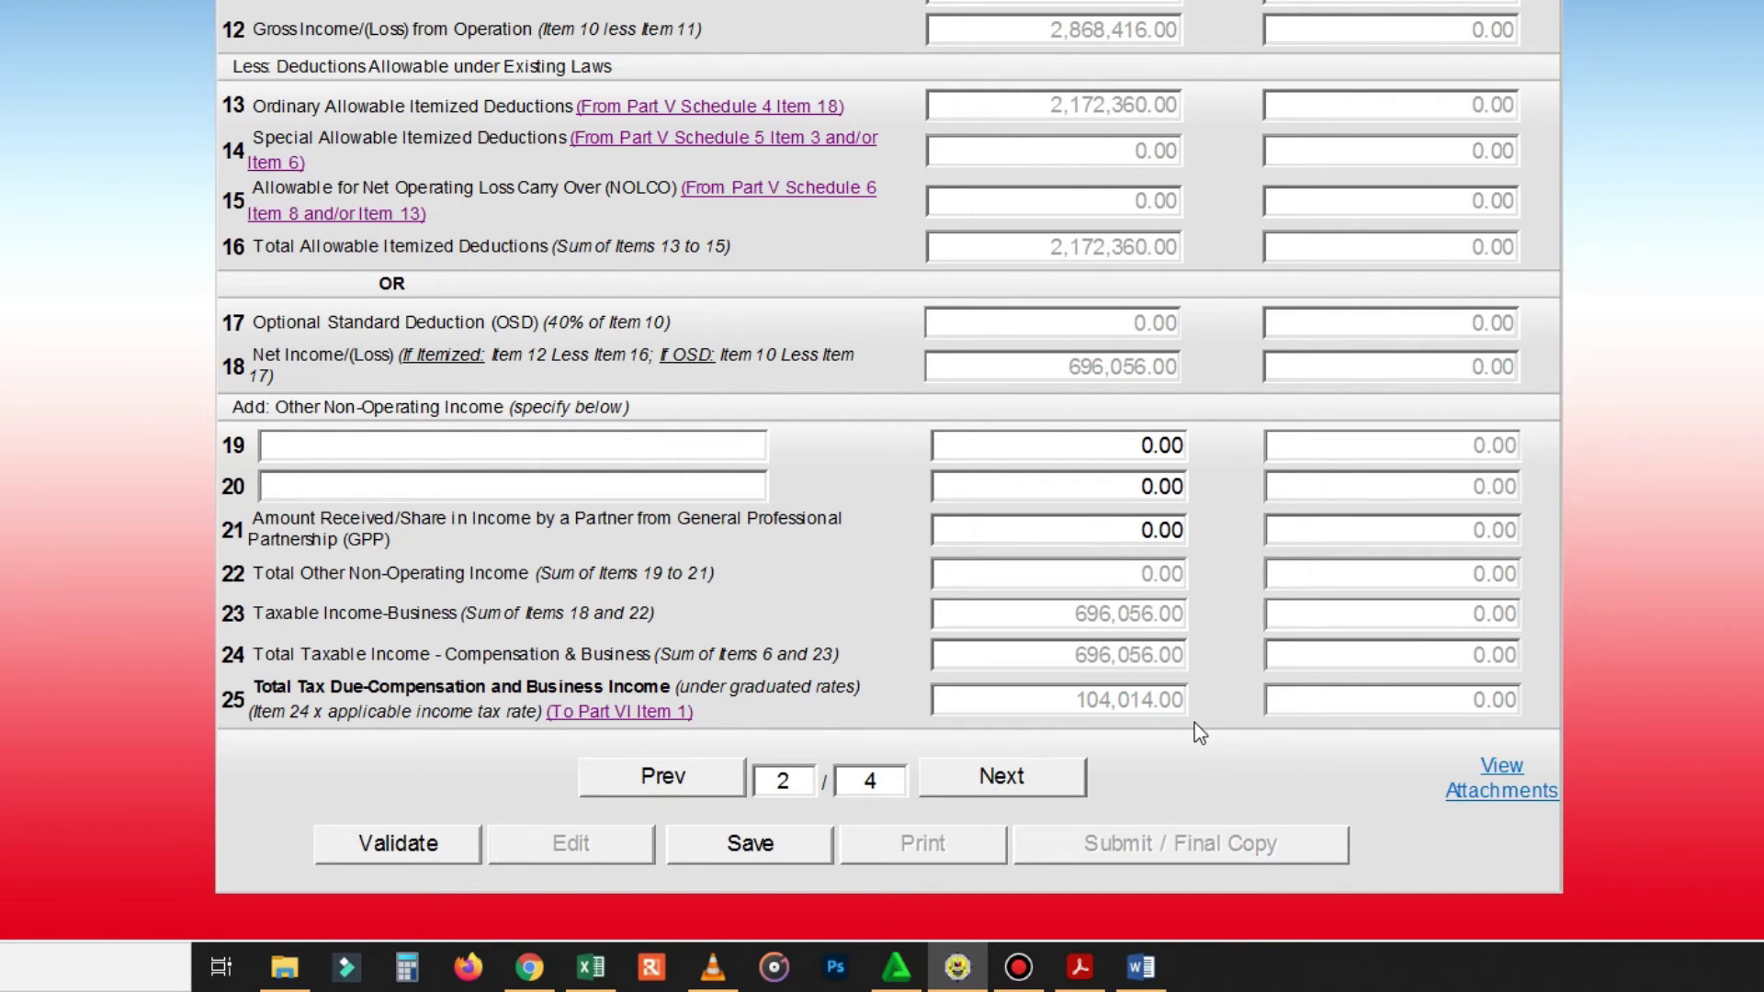
scroll(1107, 795, "up", 4)
scroll(1119, 796, "down", 4)
Step: Open page 3 of the form and review Schedules 3.B to 6 down to the NOLCO computation
left_click(1037, 781)
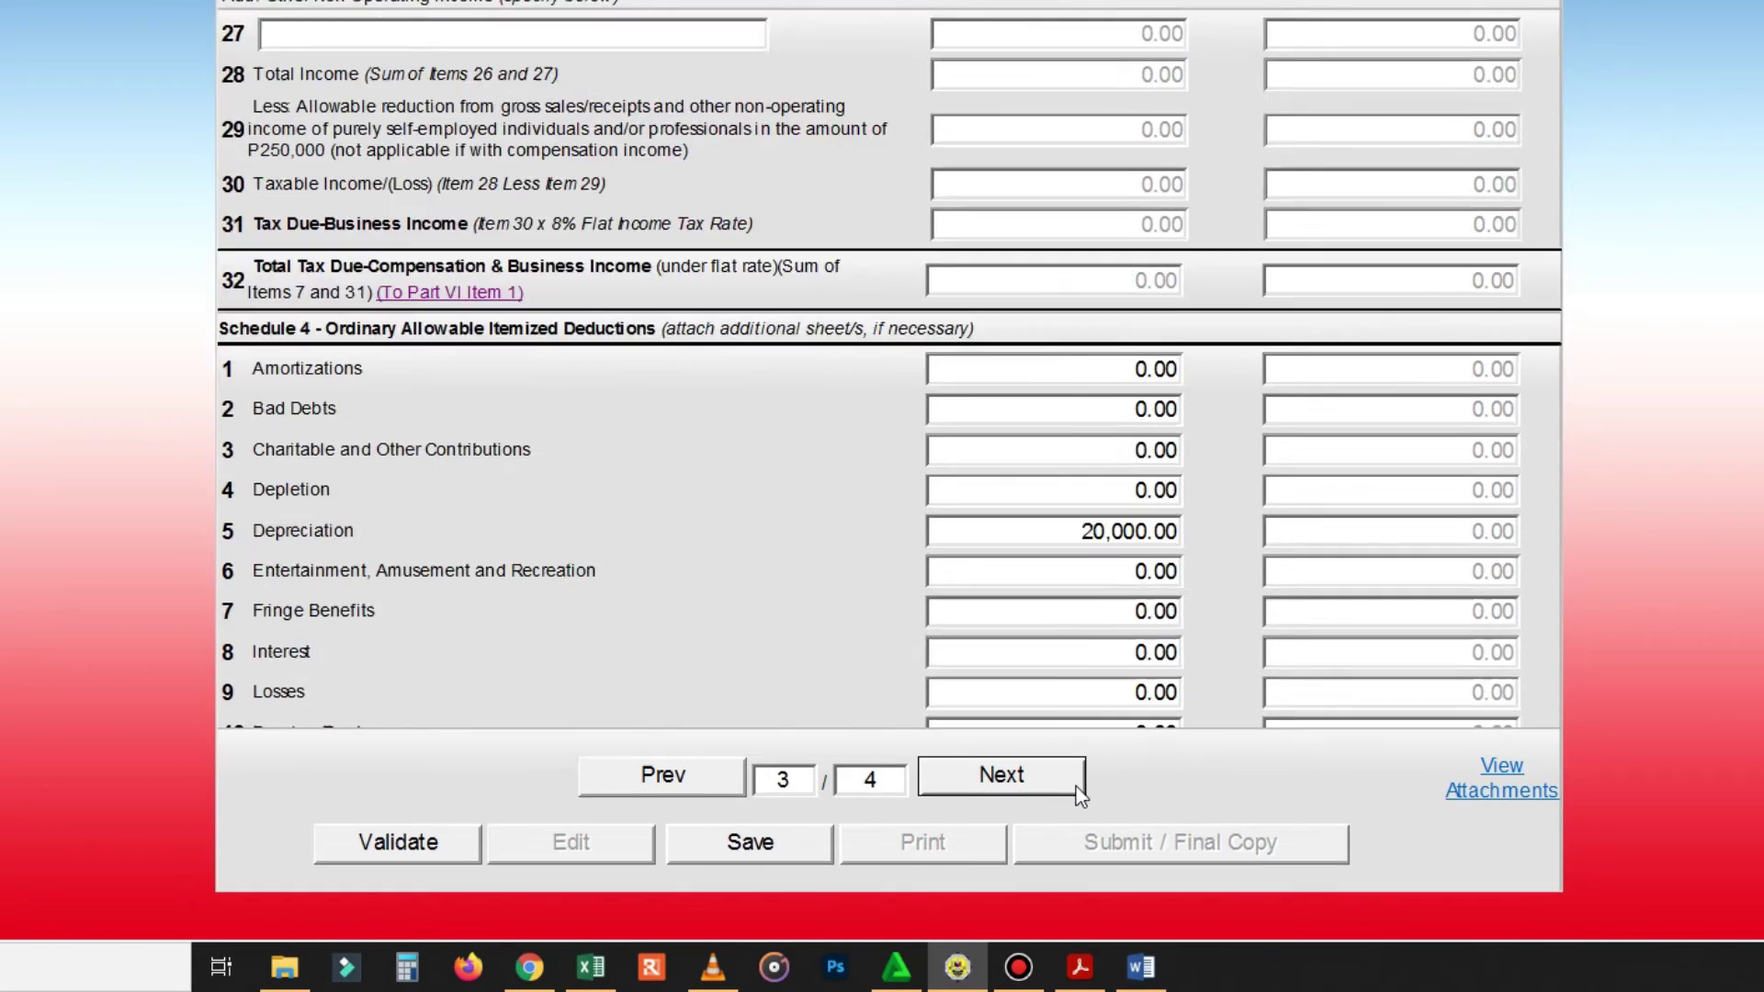
scroll(1061, 691, "down", 15)
scroll(1081, 681, "up", 10)
scroll(1081, 682, "up", 7)
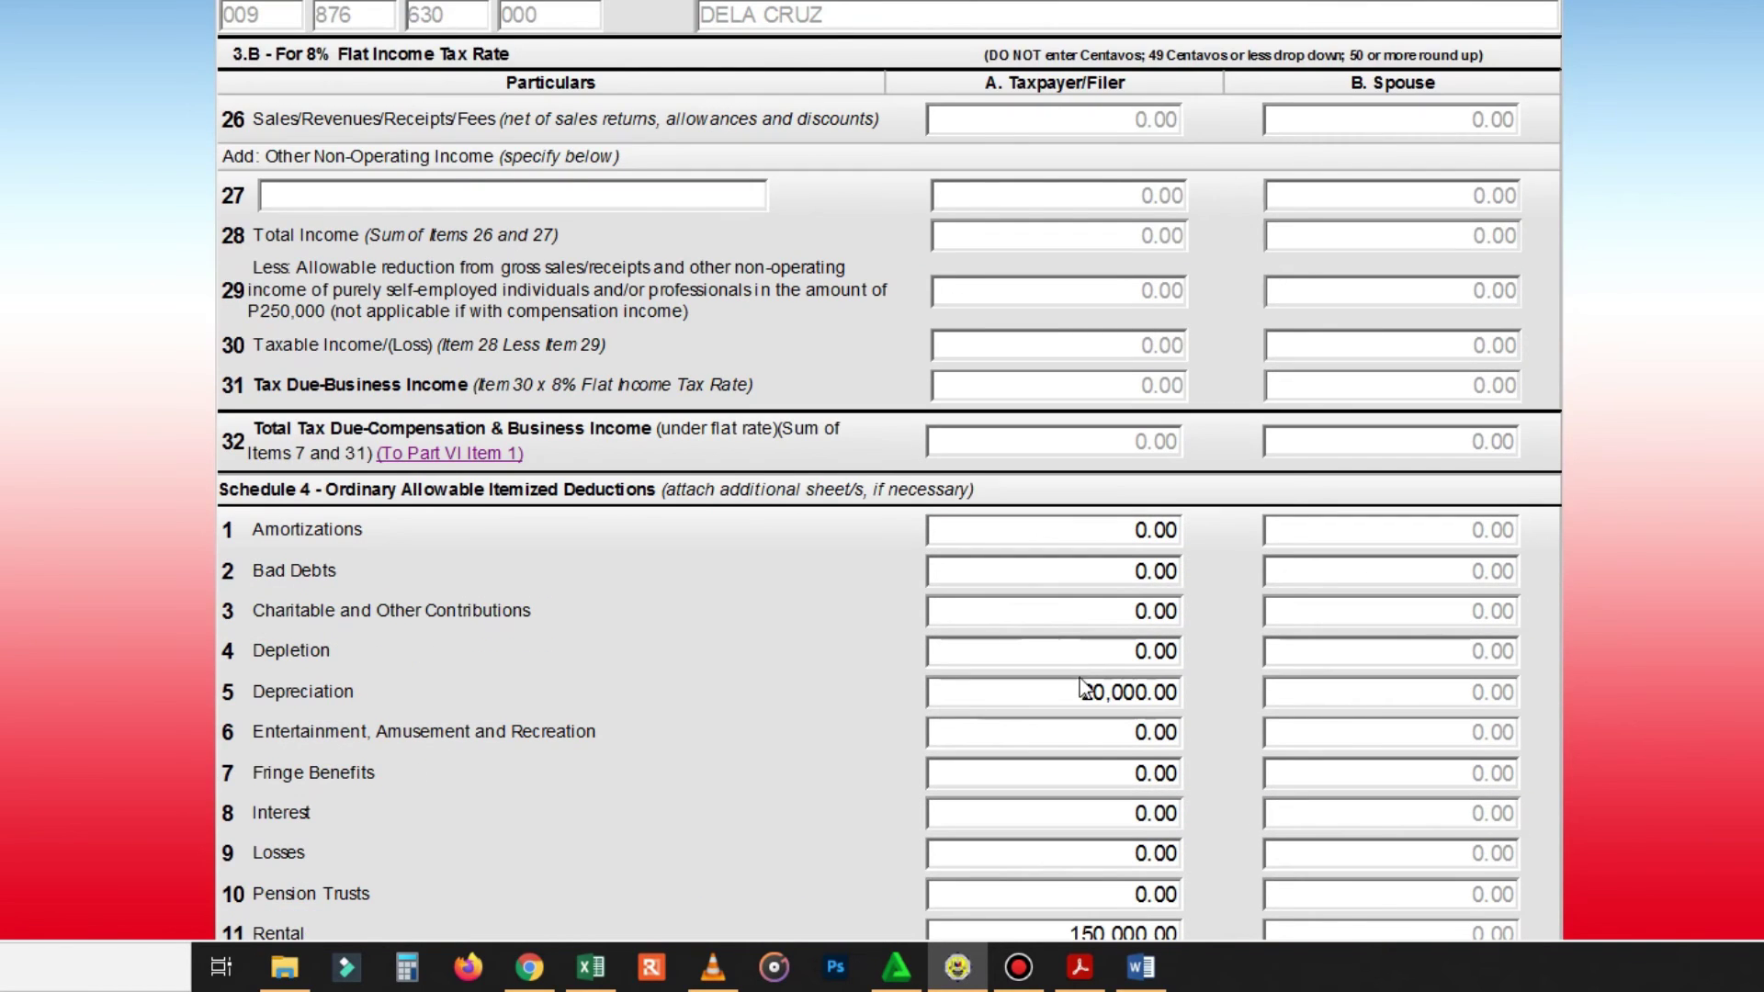
scroll(1080, 681, "down", 14)
scroll(1080, 672, "down", 4)
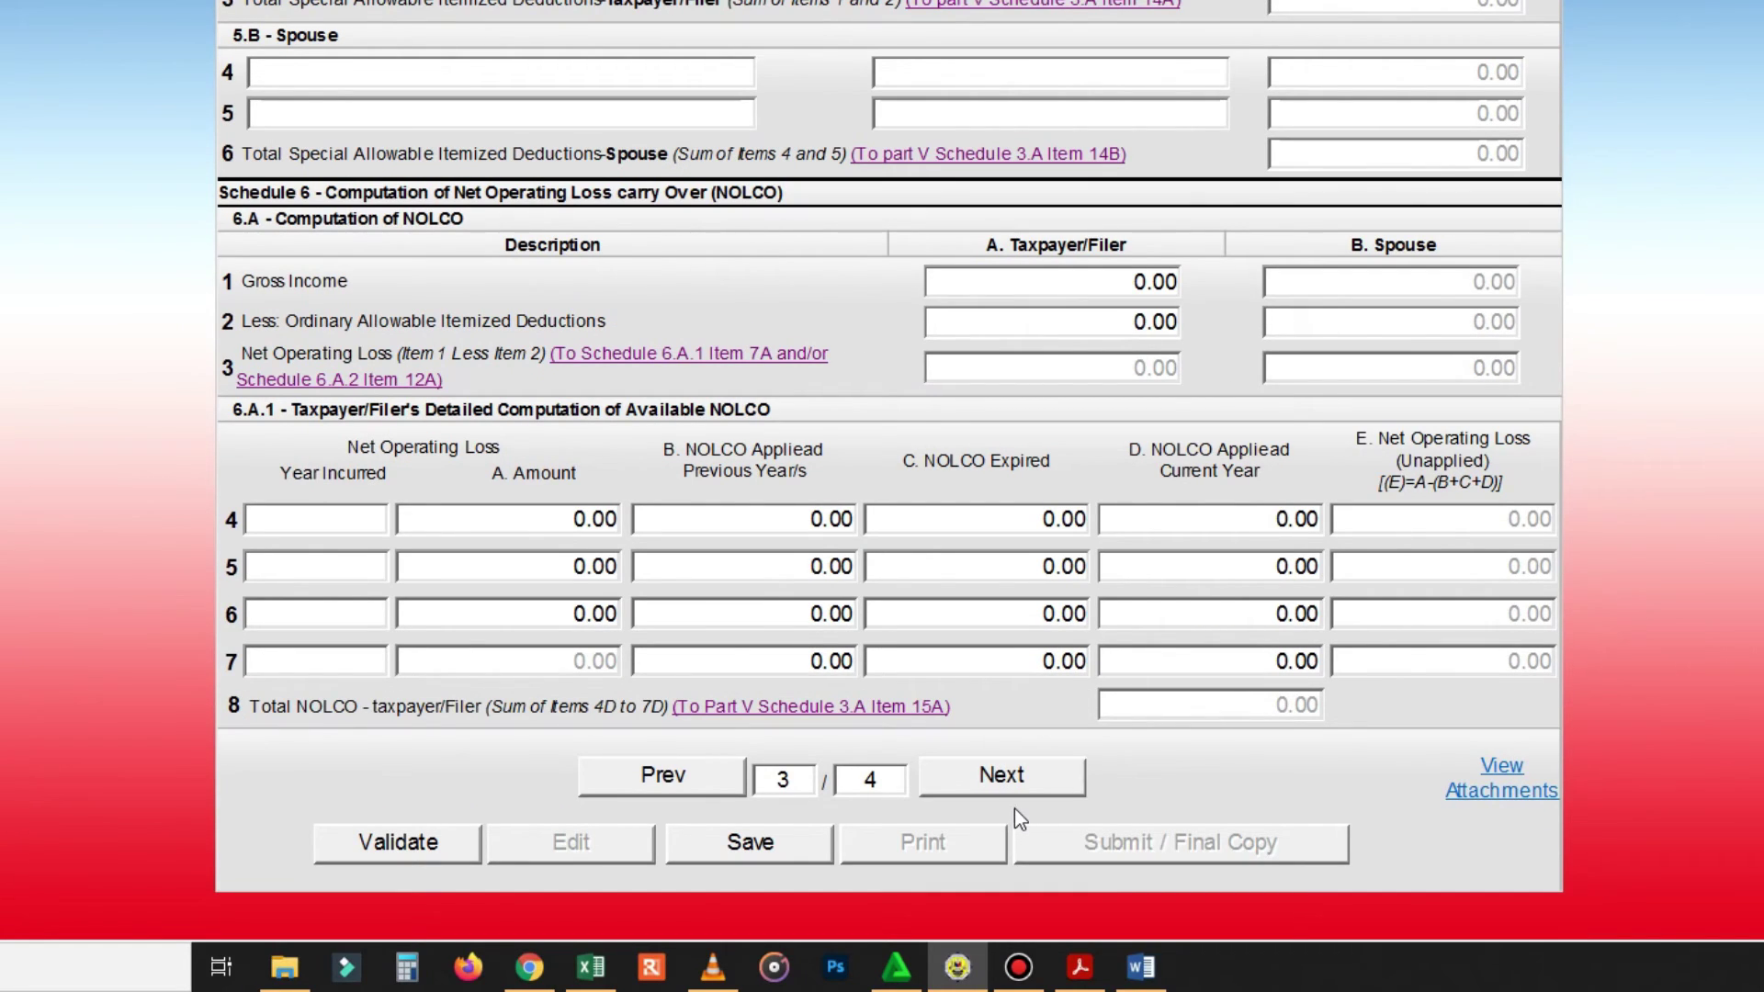
Step: Open page 4 of the form and check the regular rate income tax due in Part VI before the Part VII tax credits
left_click(1031, 772)
scroll(1011, 783, "up", 10)
scroll(1012, 783, "up", 4)
scroll(1008, 786, "down", 2)
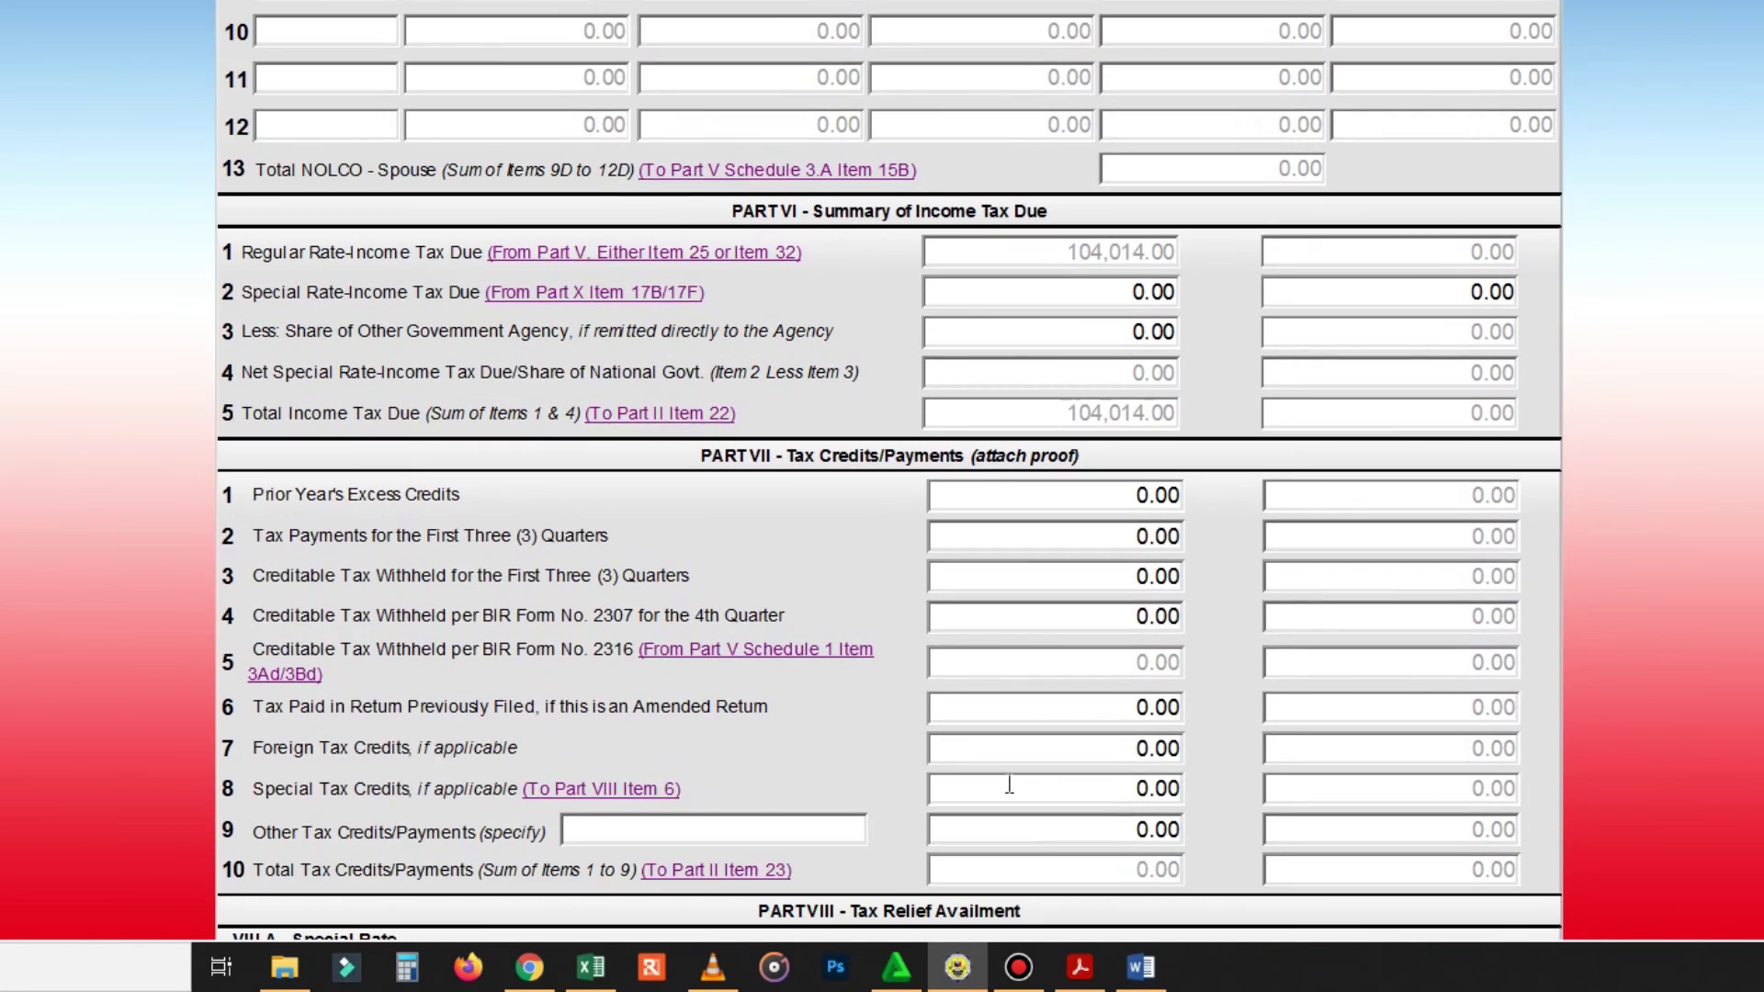
scroll(1011, 790, "down", 2)
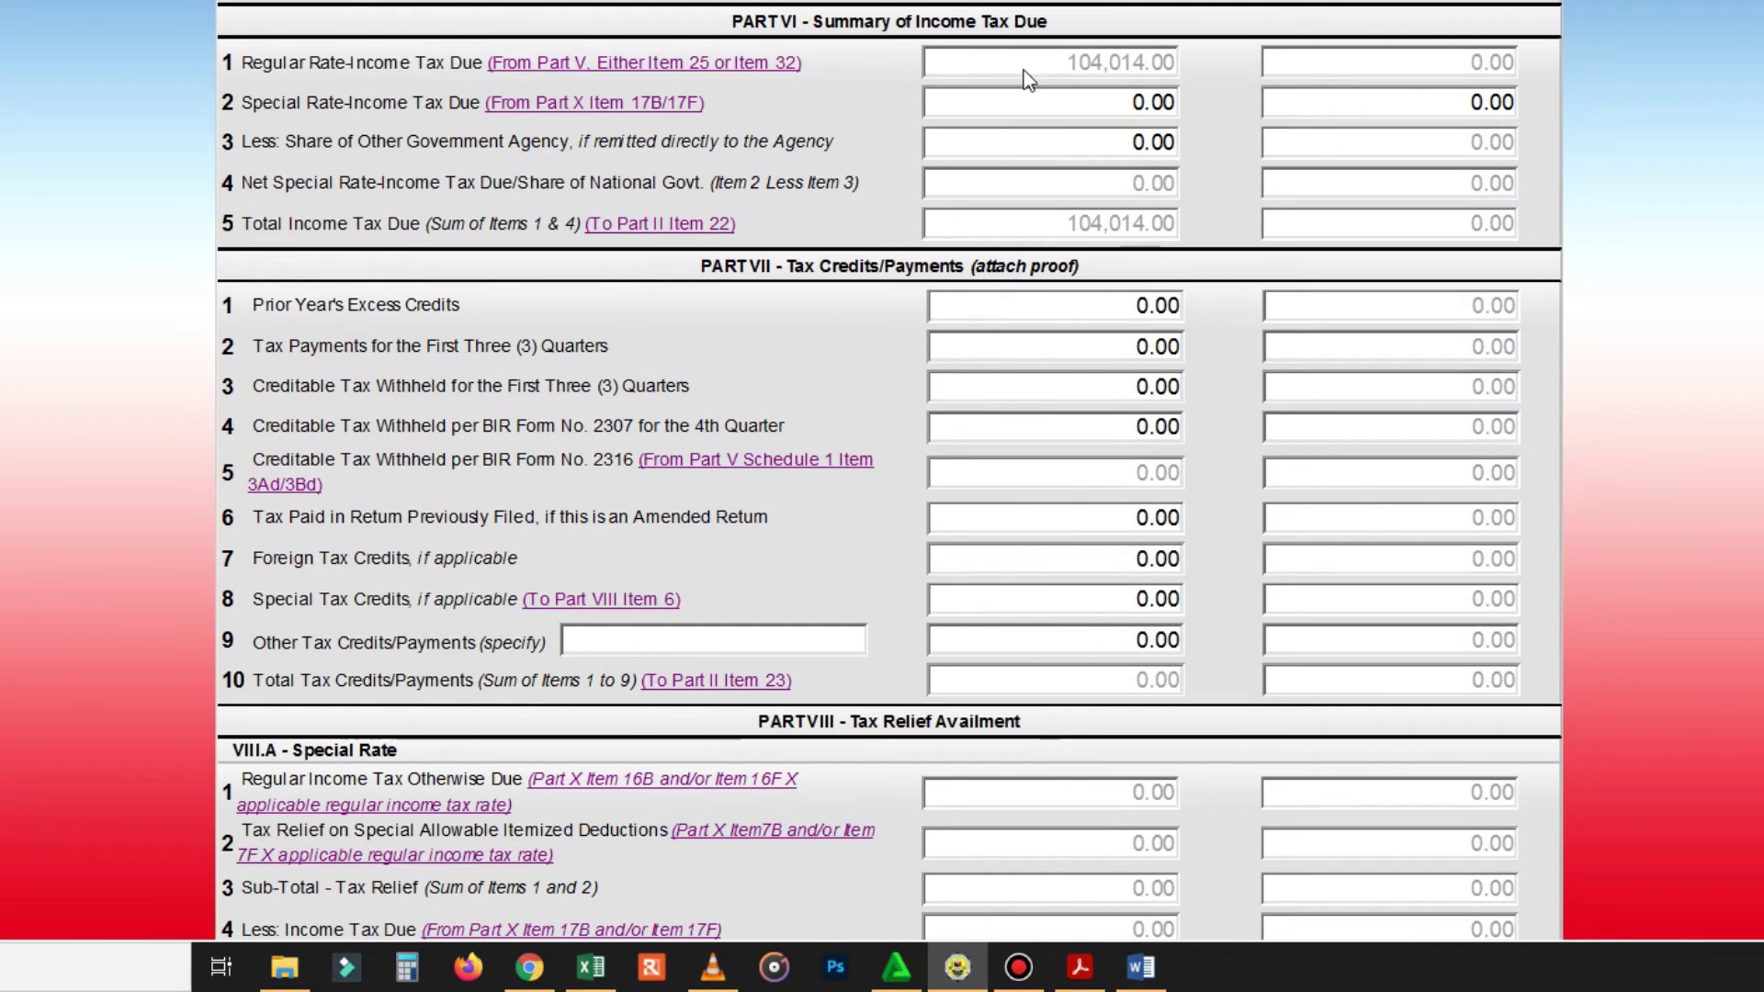
left_click_drag(1053, 64, 1190, 73)
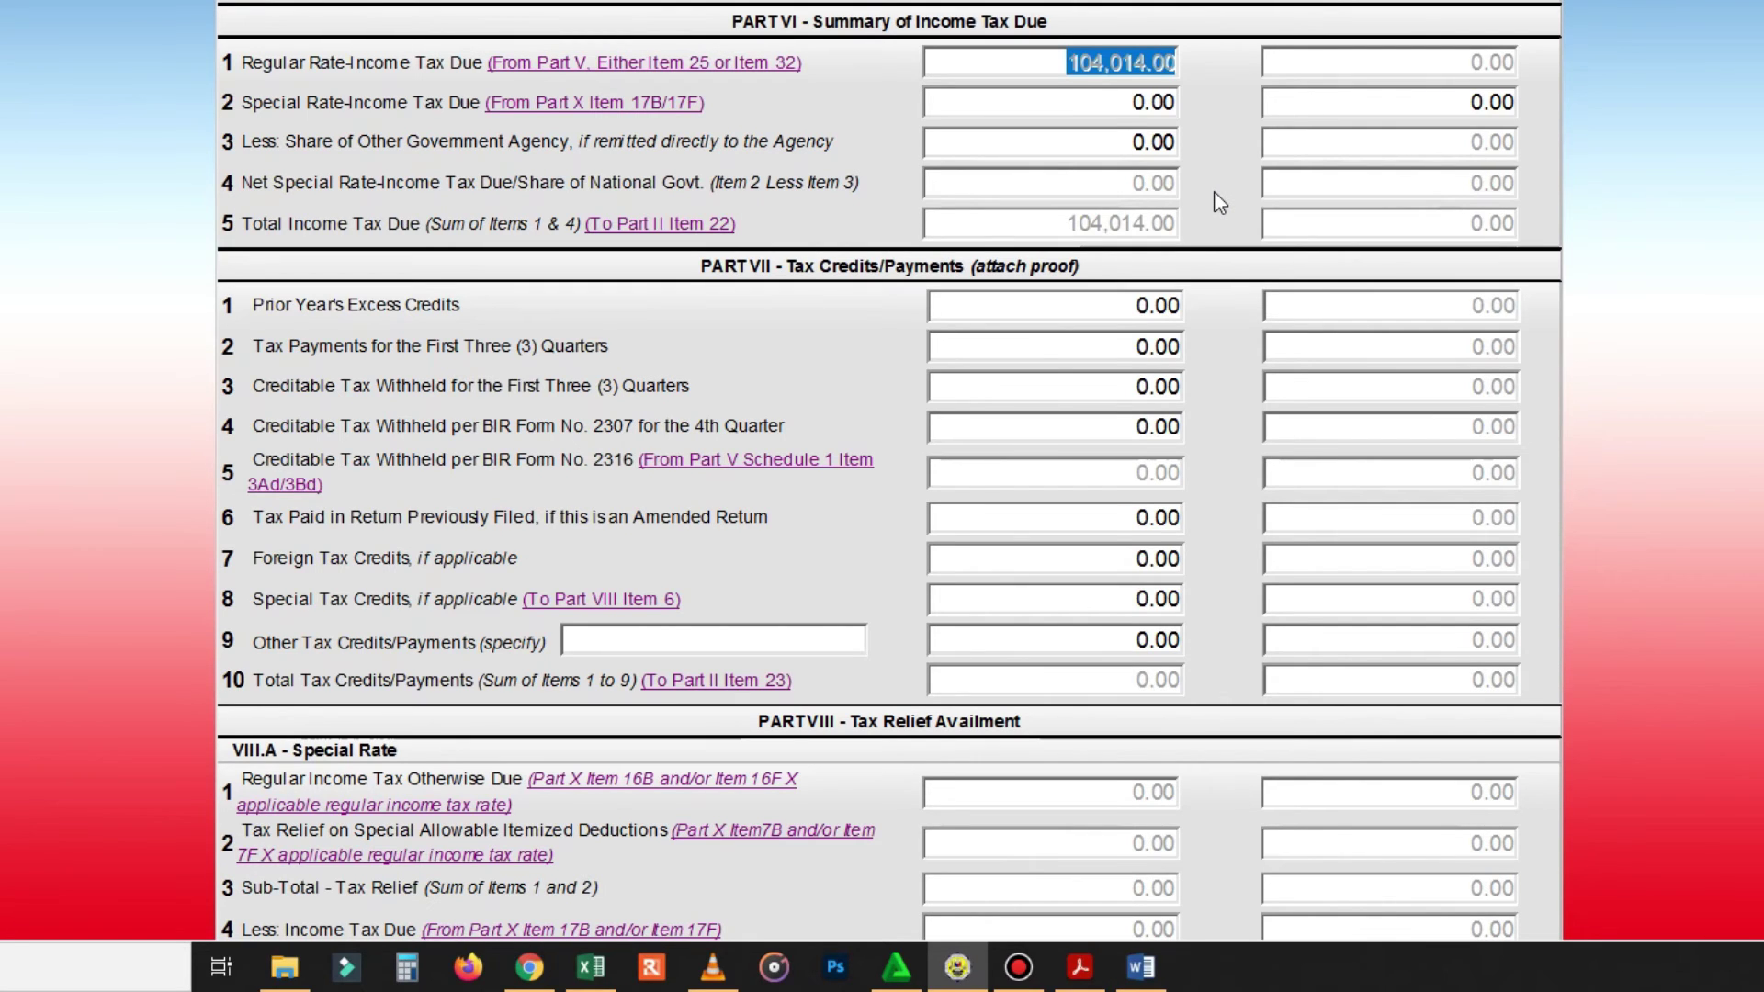
scroll(1211, 204, "down", 2)
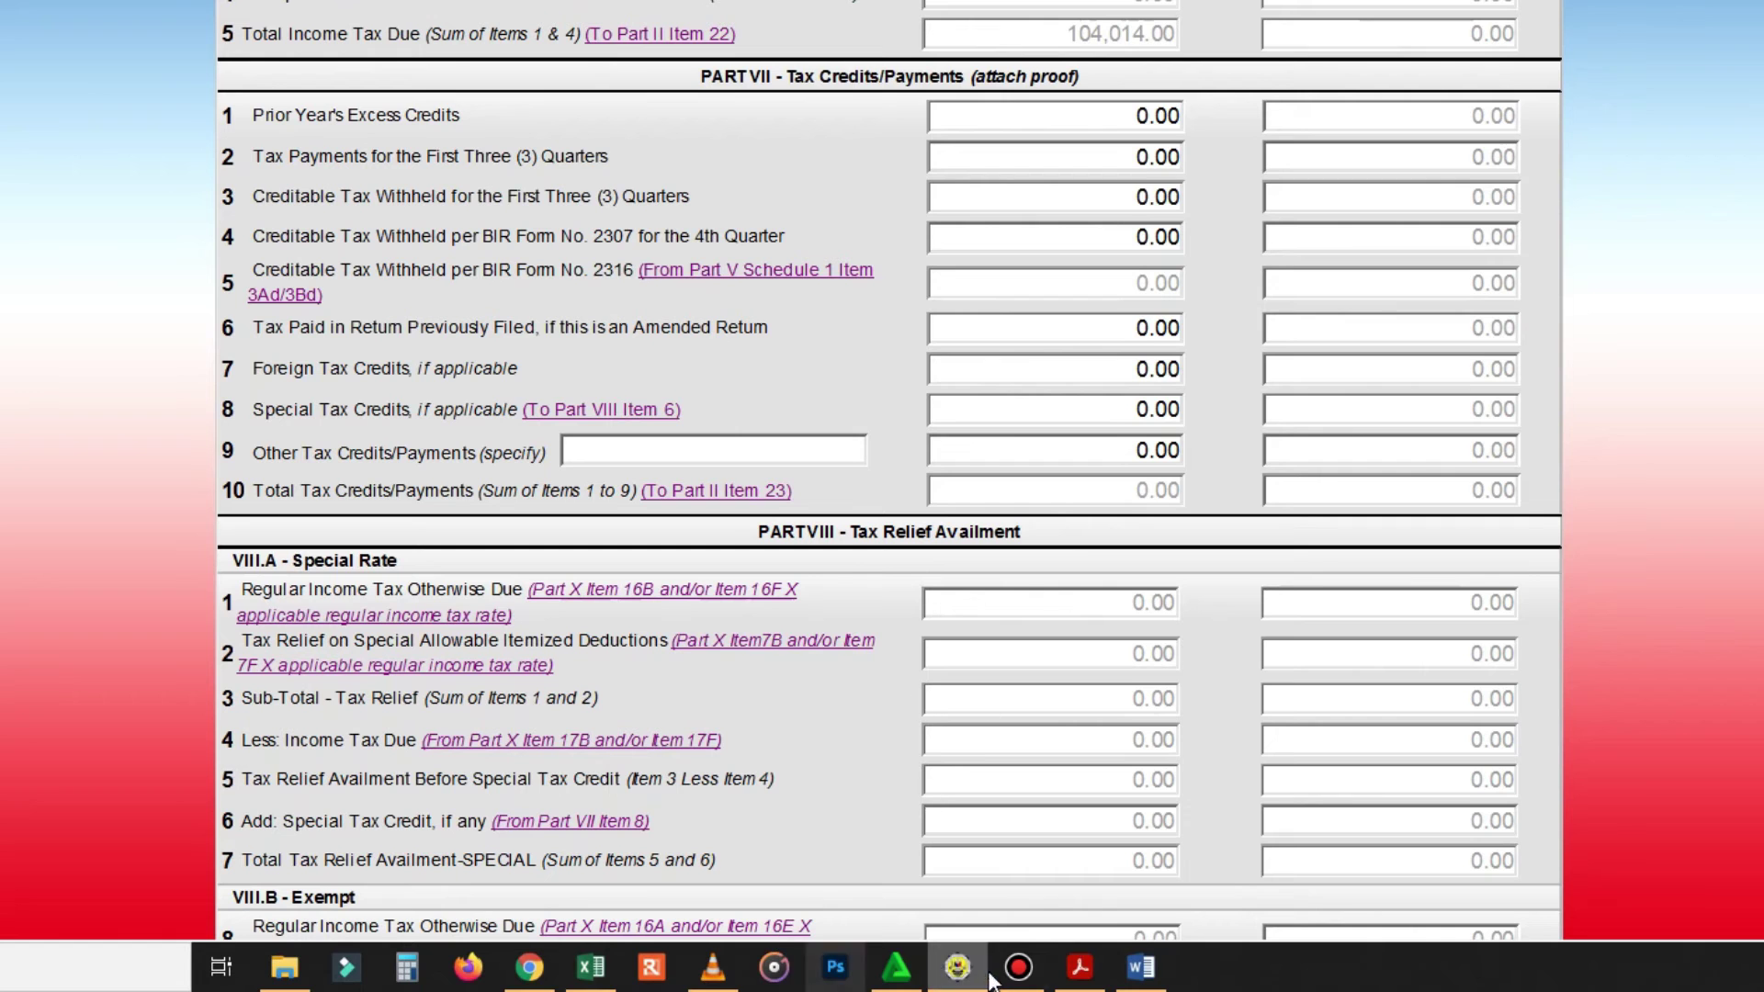
Step: Switch to Excel and select the 2020 Creditable Withholding Tax amount in the income statement
left_click(590, 966)
scroll(539, 597, "down", 1)
scroll(538, 597, "up", 2)
scroll(539, 595, "down", 1)
left_click(646, 398)
left_click(1245, 328)
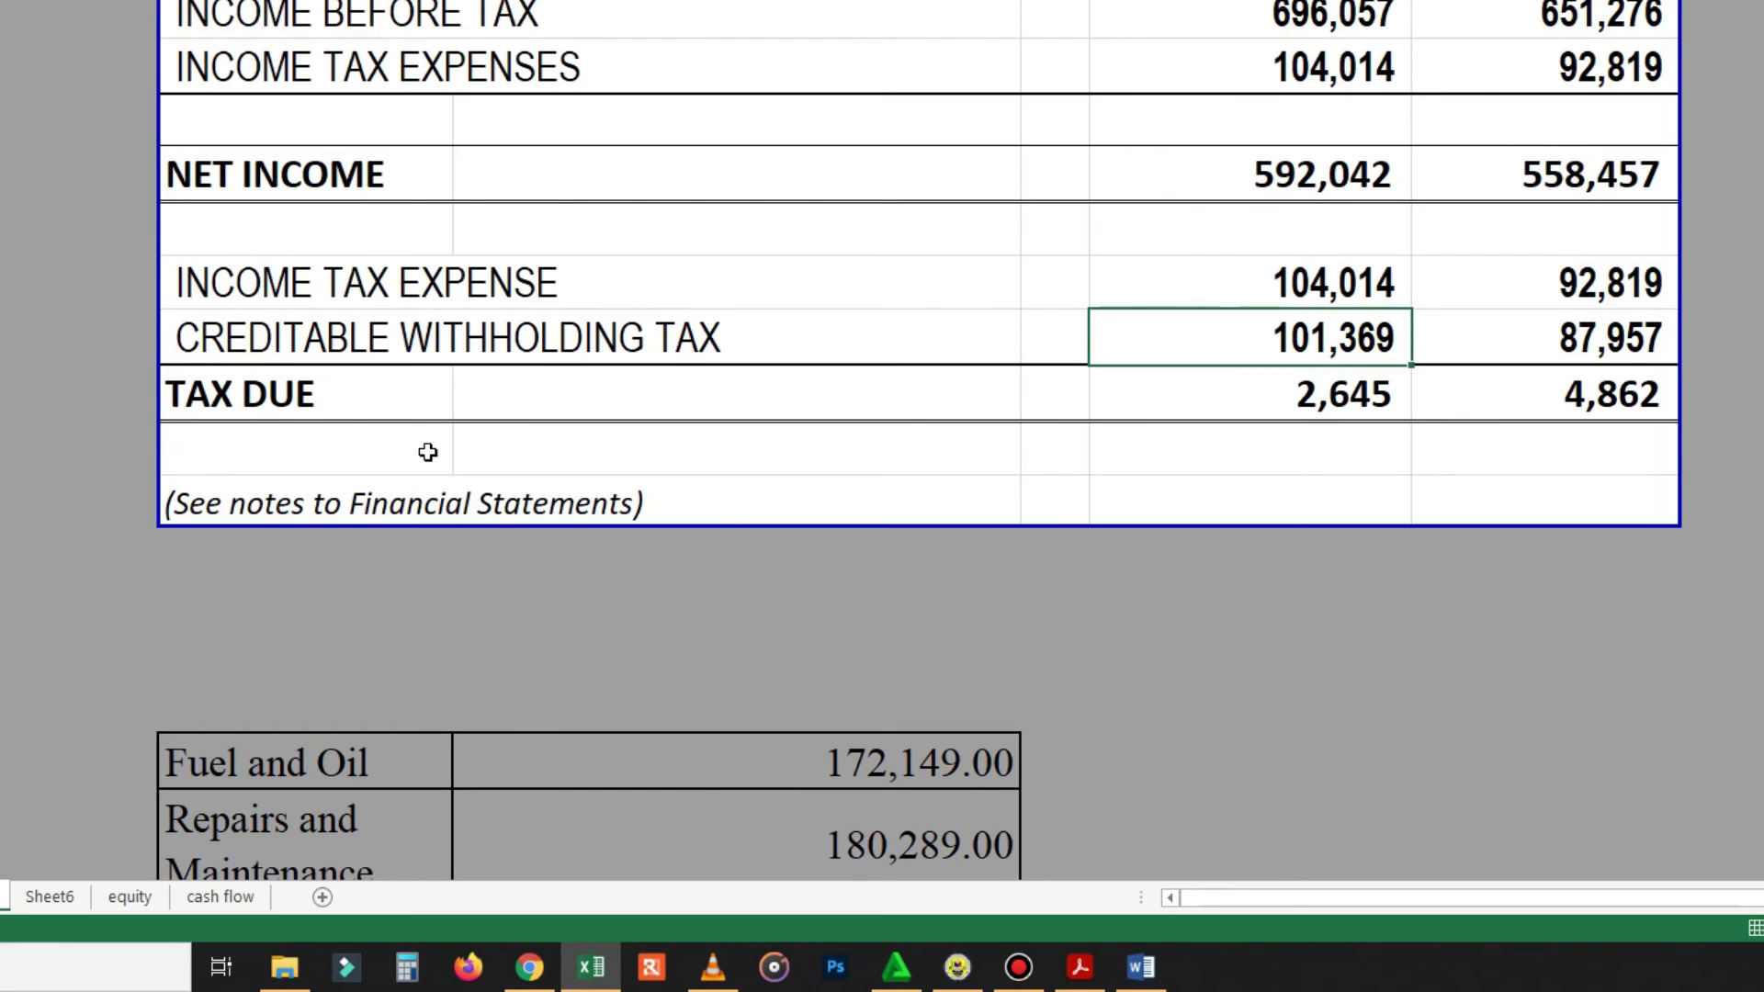
scroll(431, 456, "up", 1)
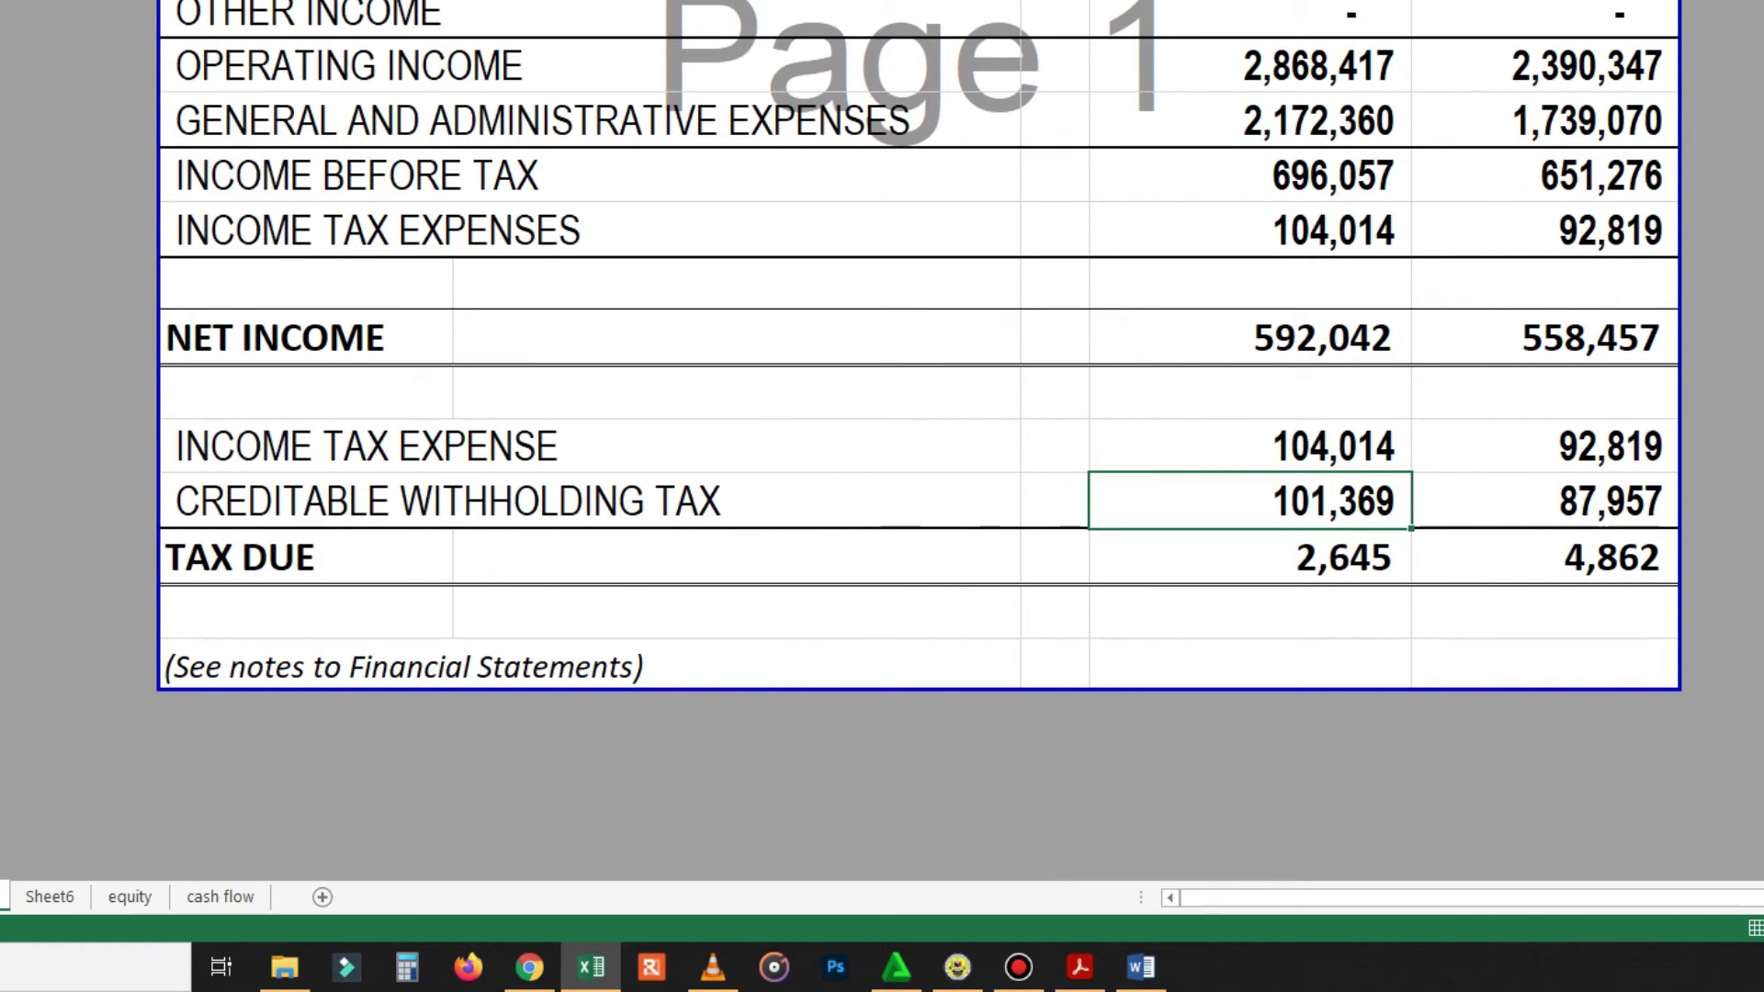
left_click(156, 500)
left_click(205, 501)
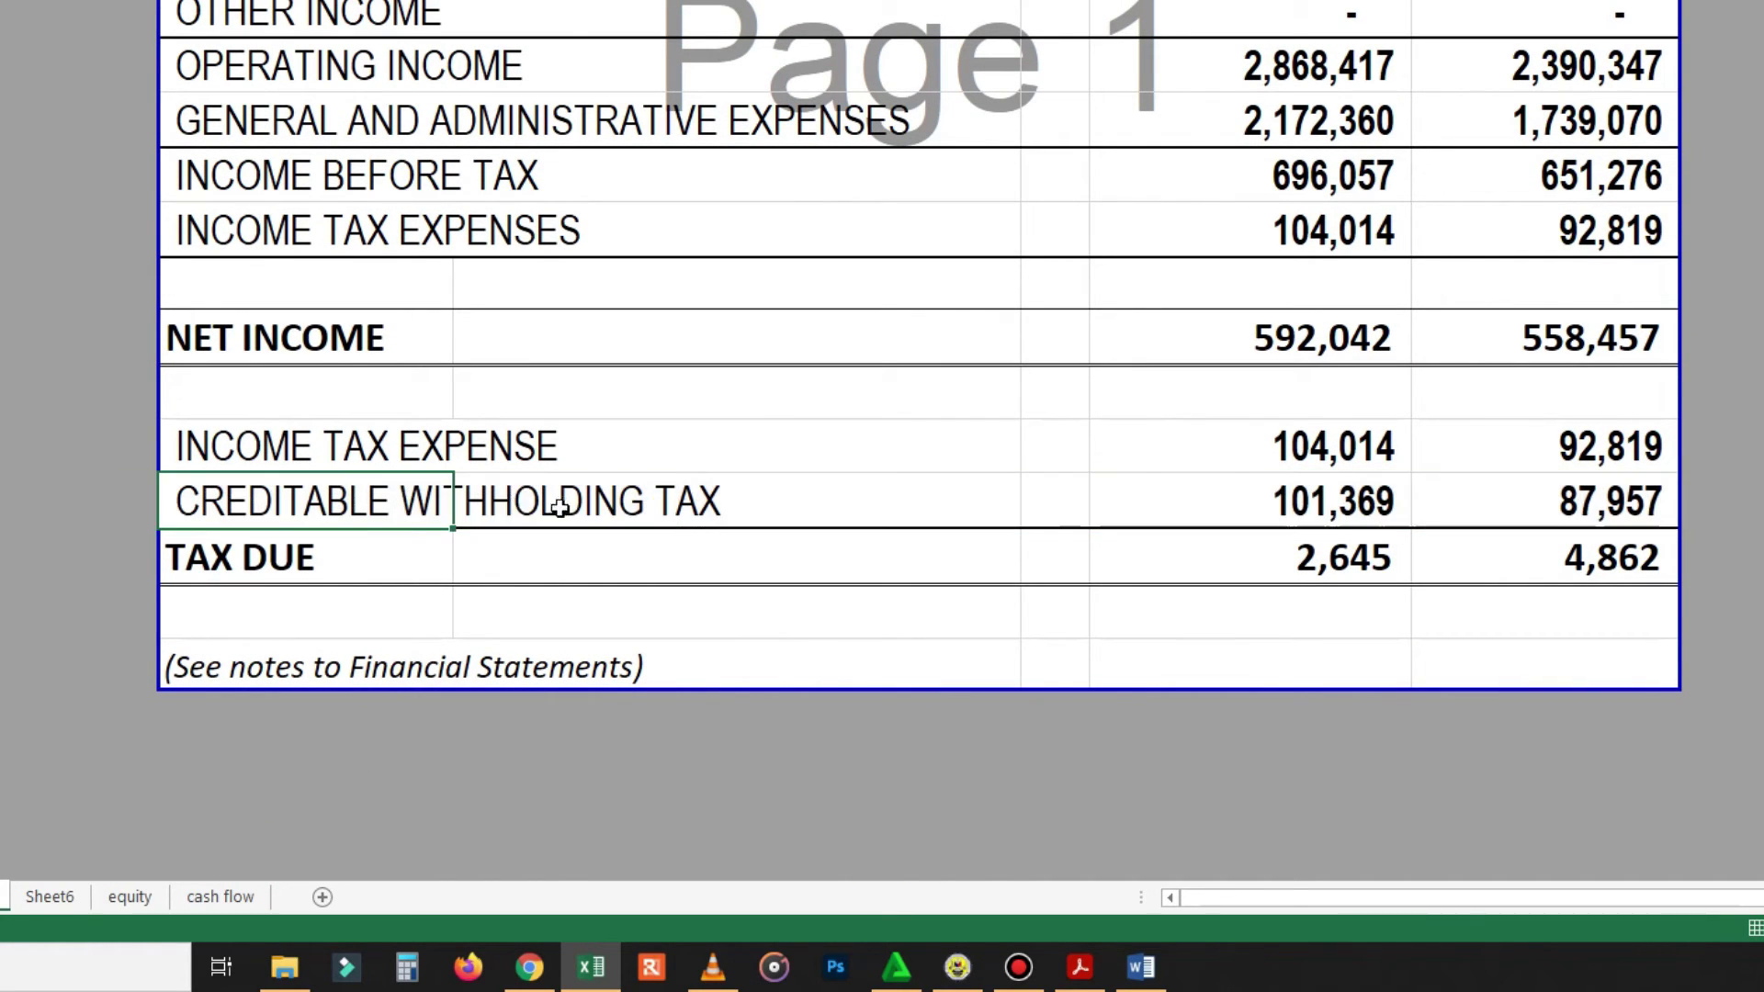
left_click(1346, 519)
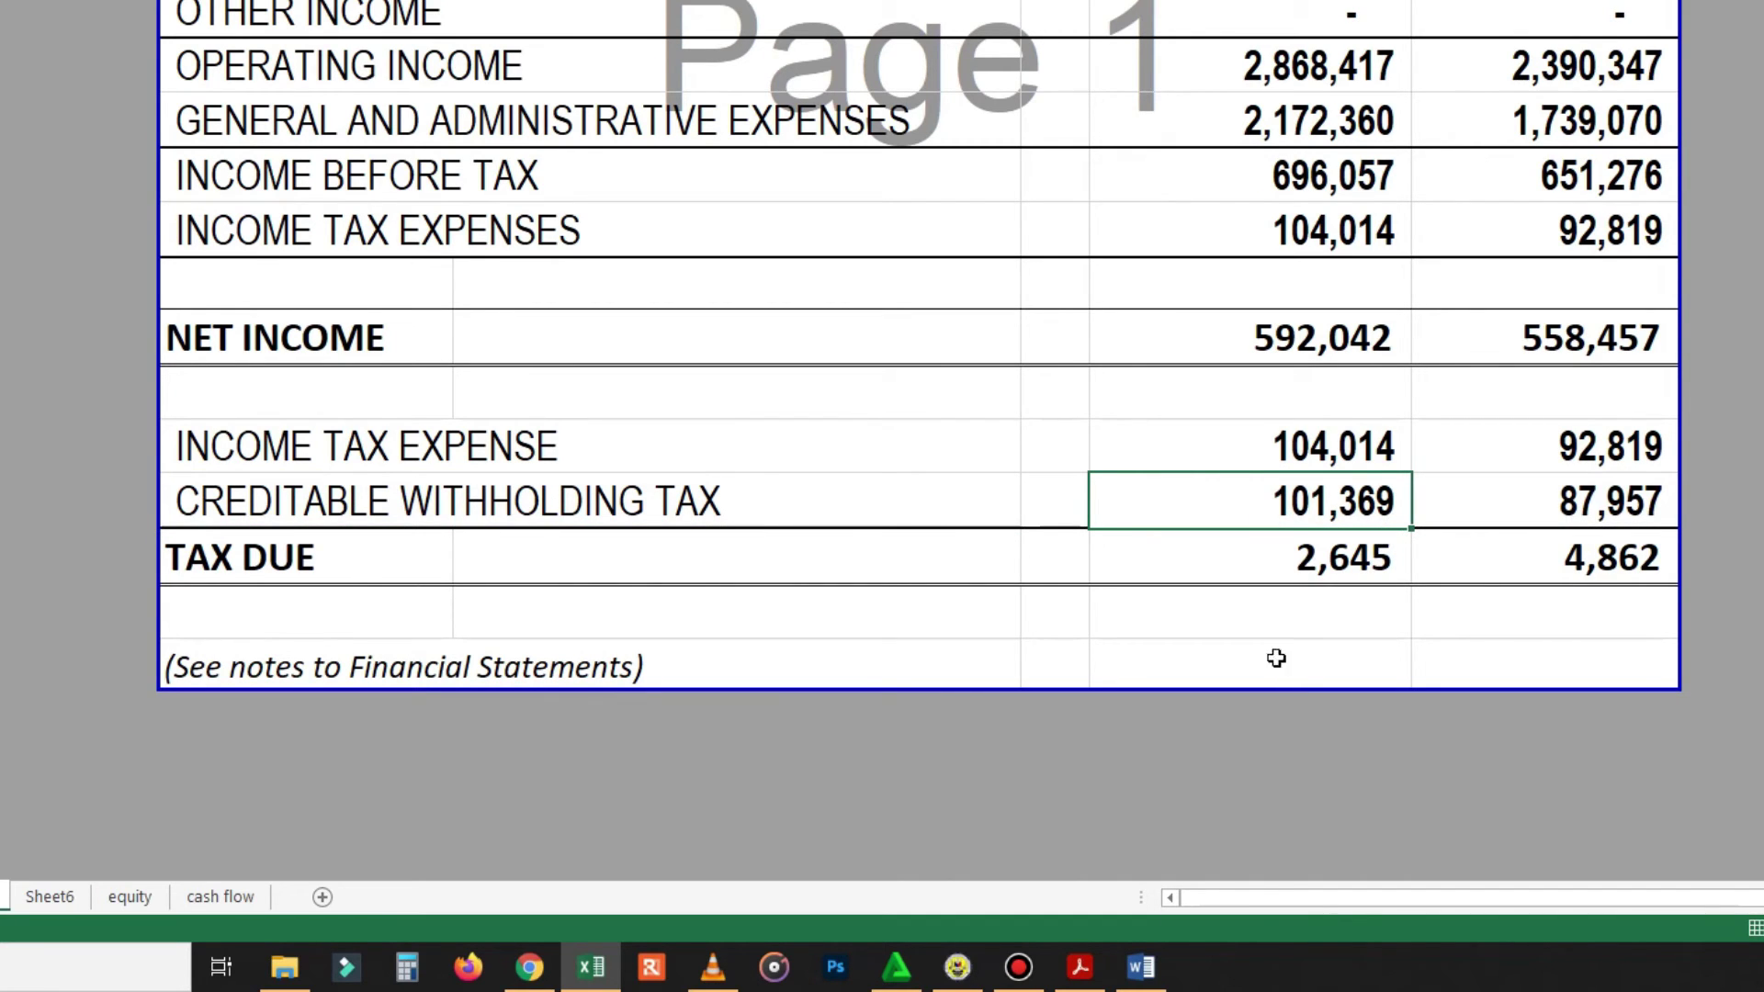
Step: Set the taxpayer's Creditable Tax Withheld for the First Three Quarters in Part VII item 3 to 101,369, taken from Excel
left_click(972, 981)
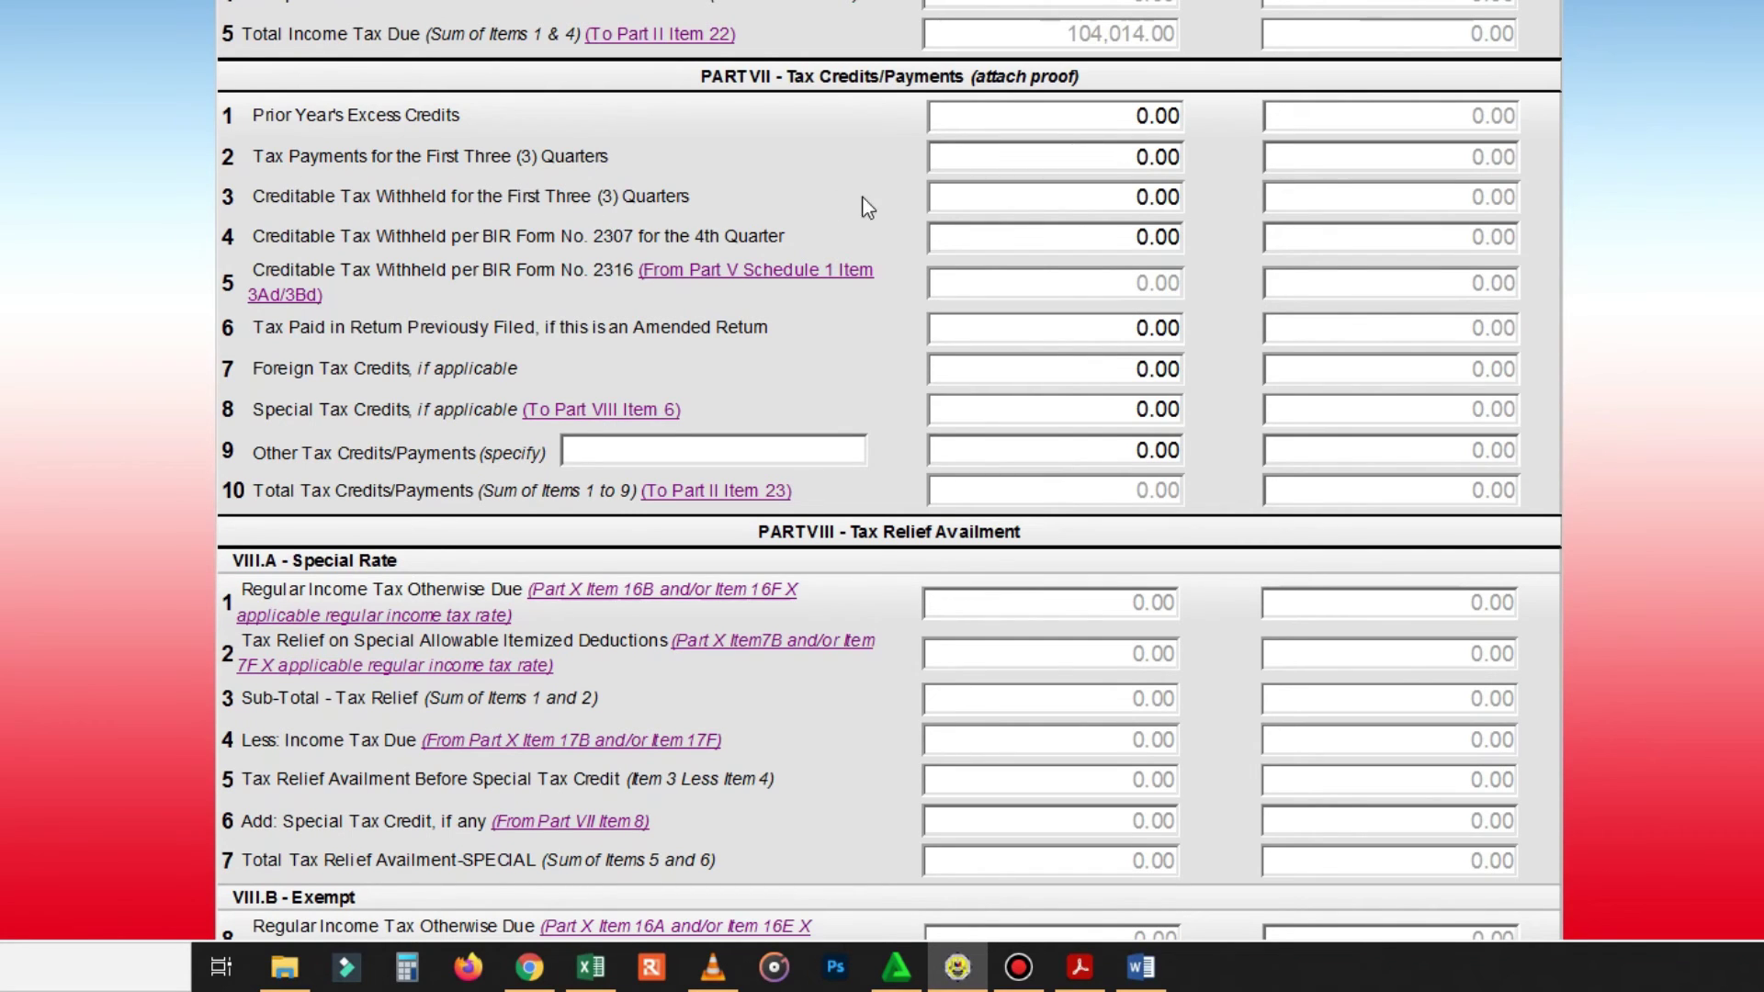
left_click(1029, 210)
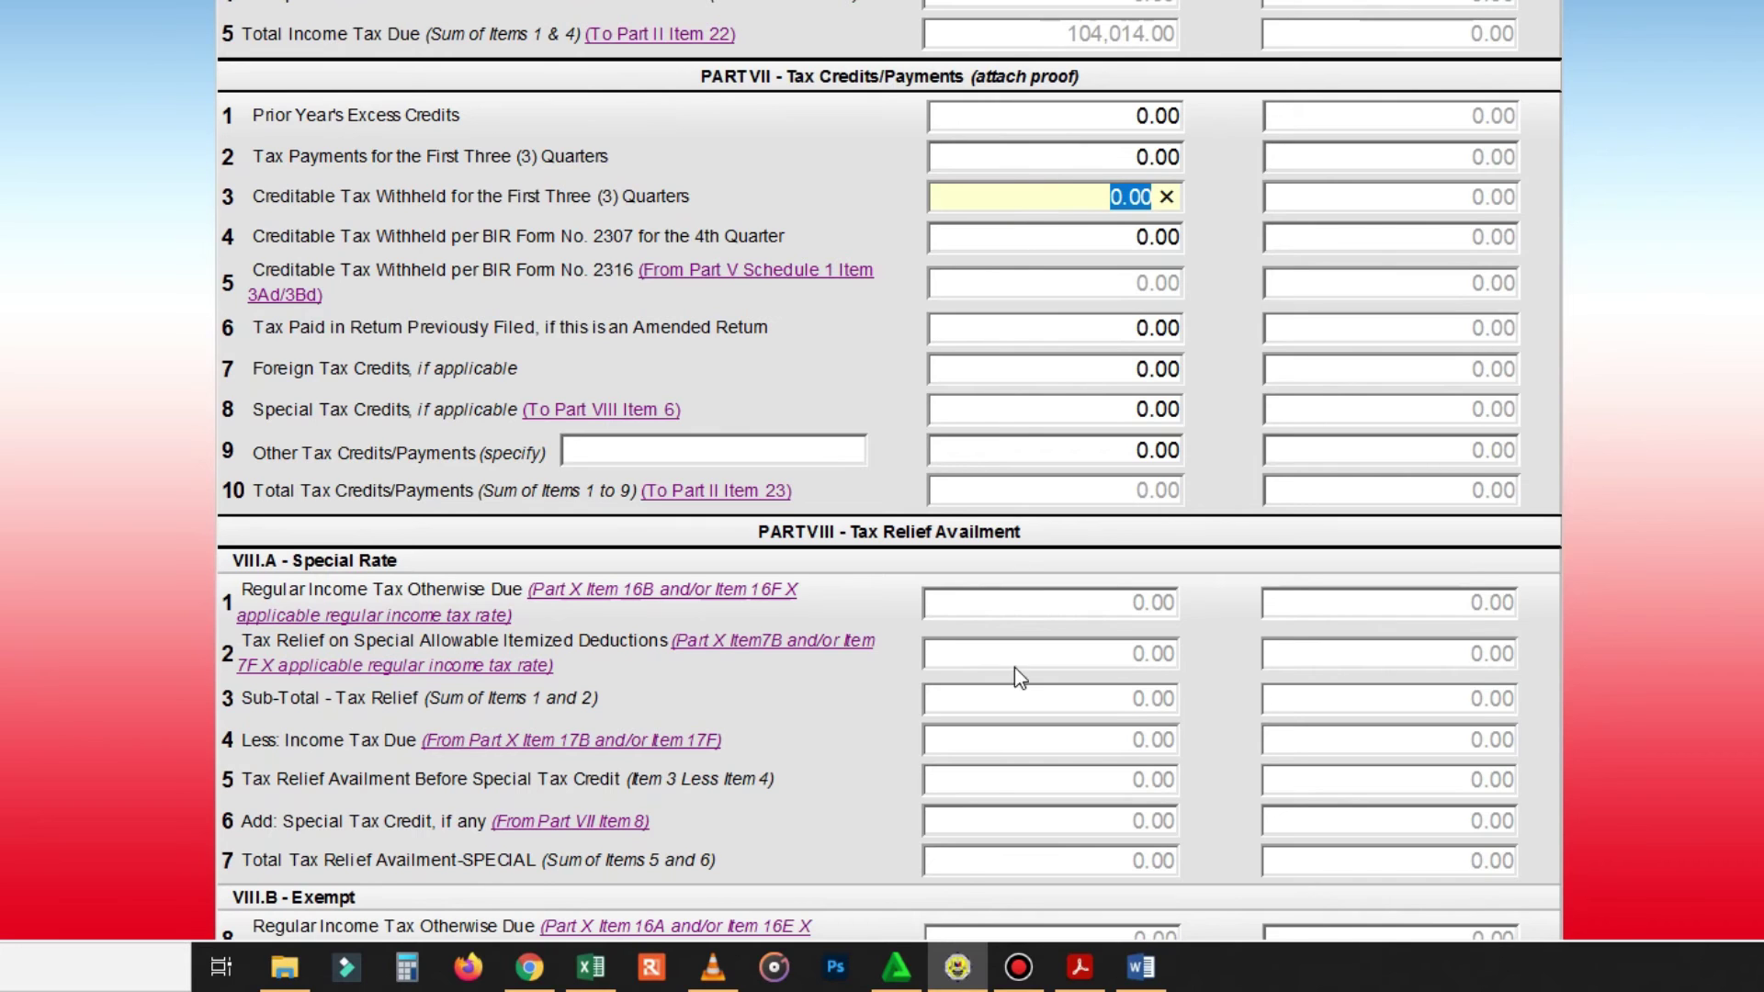
left_click(606, 960)
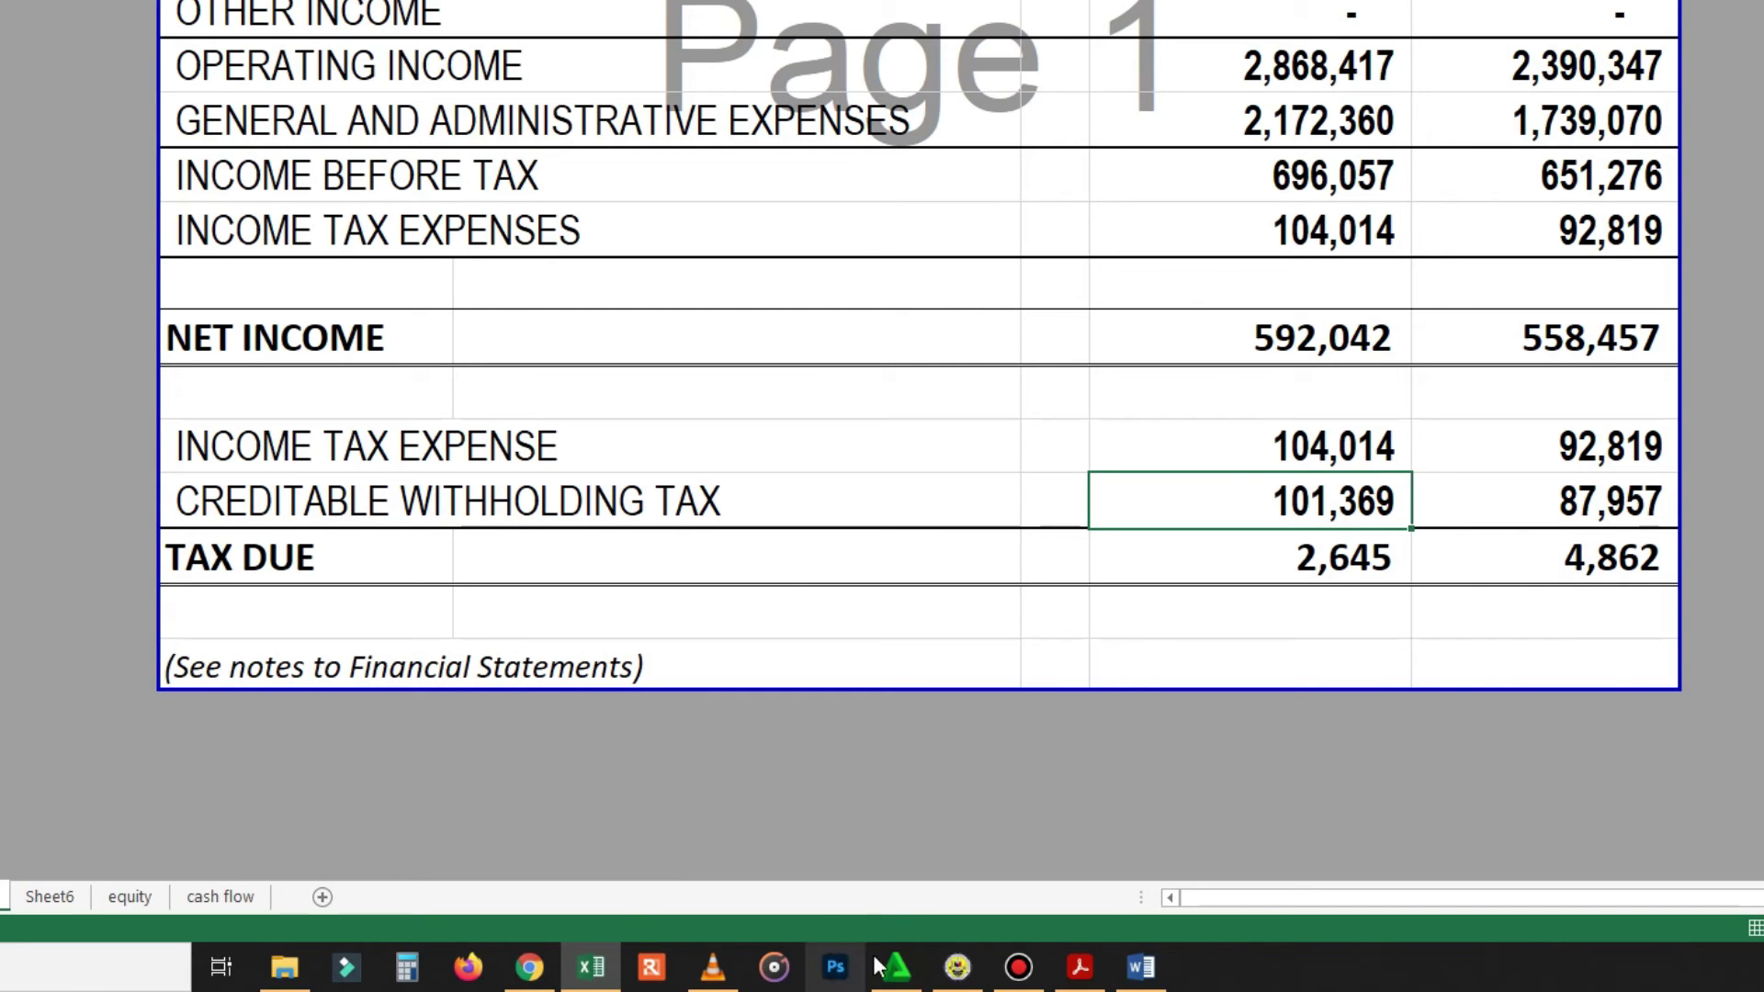
left_click(958, 968)
type("101,369")
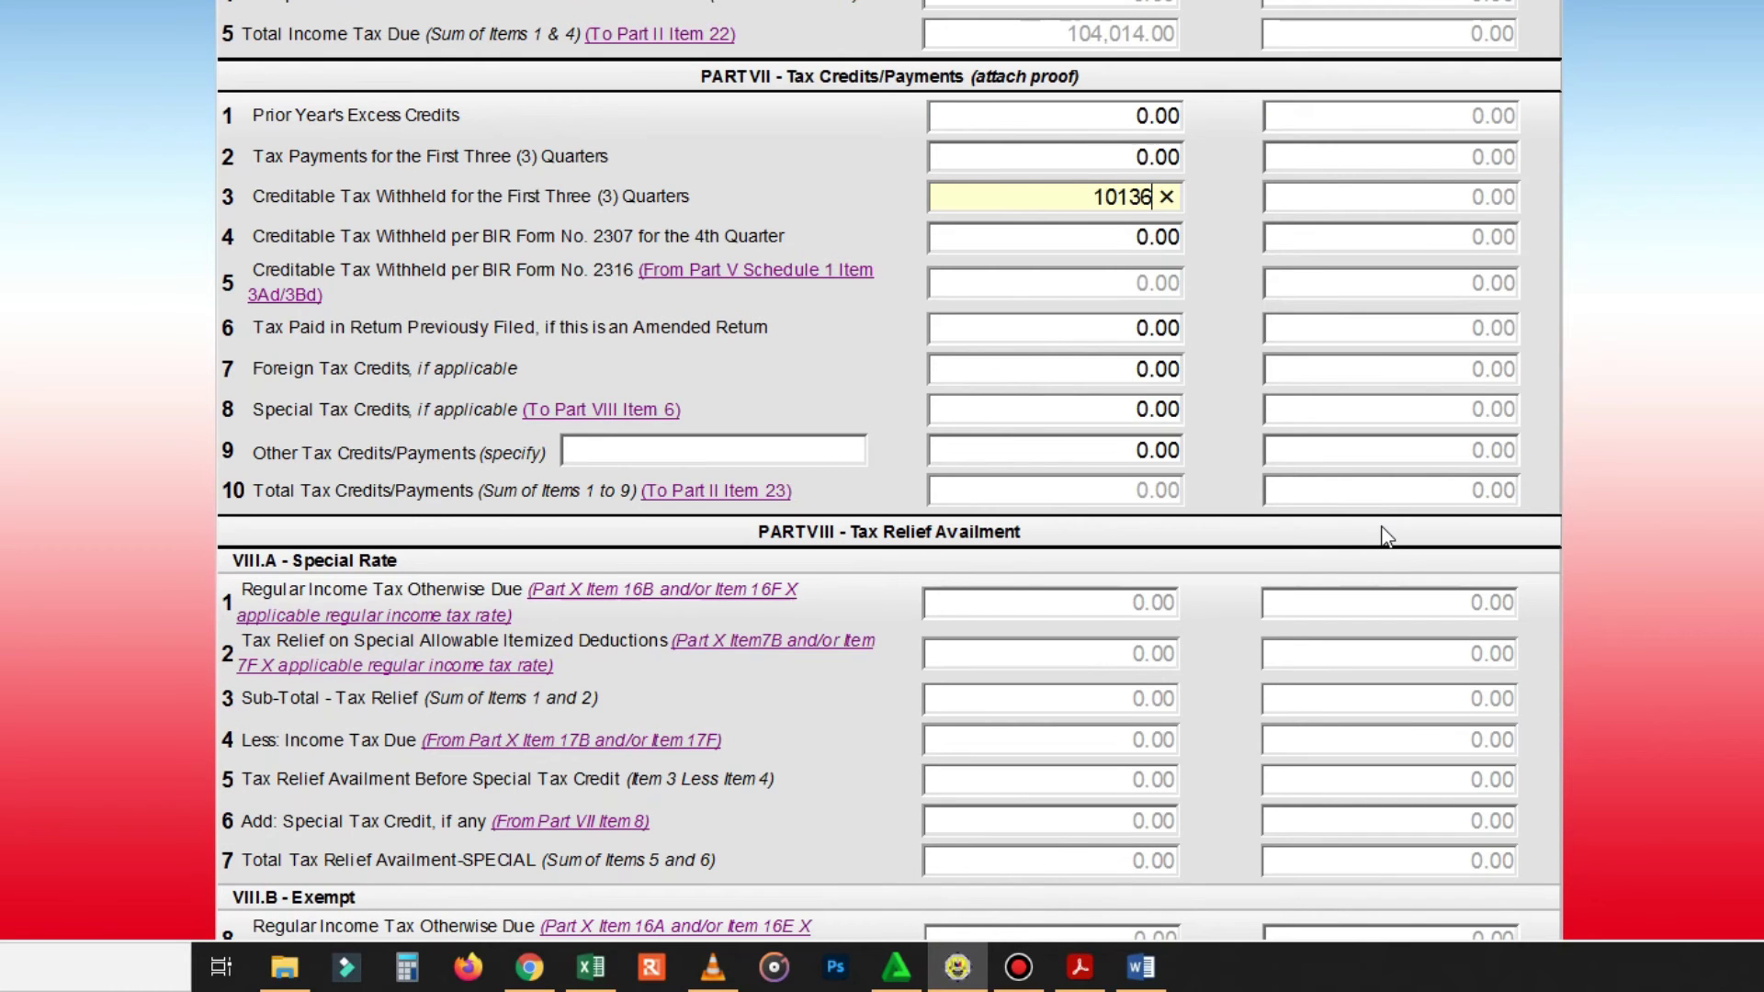
key("Tab")
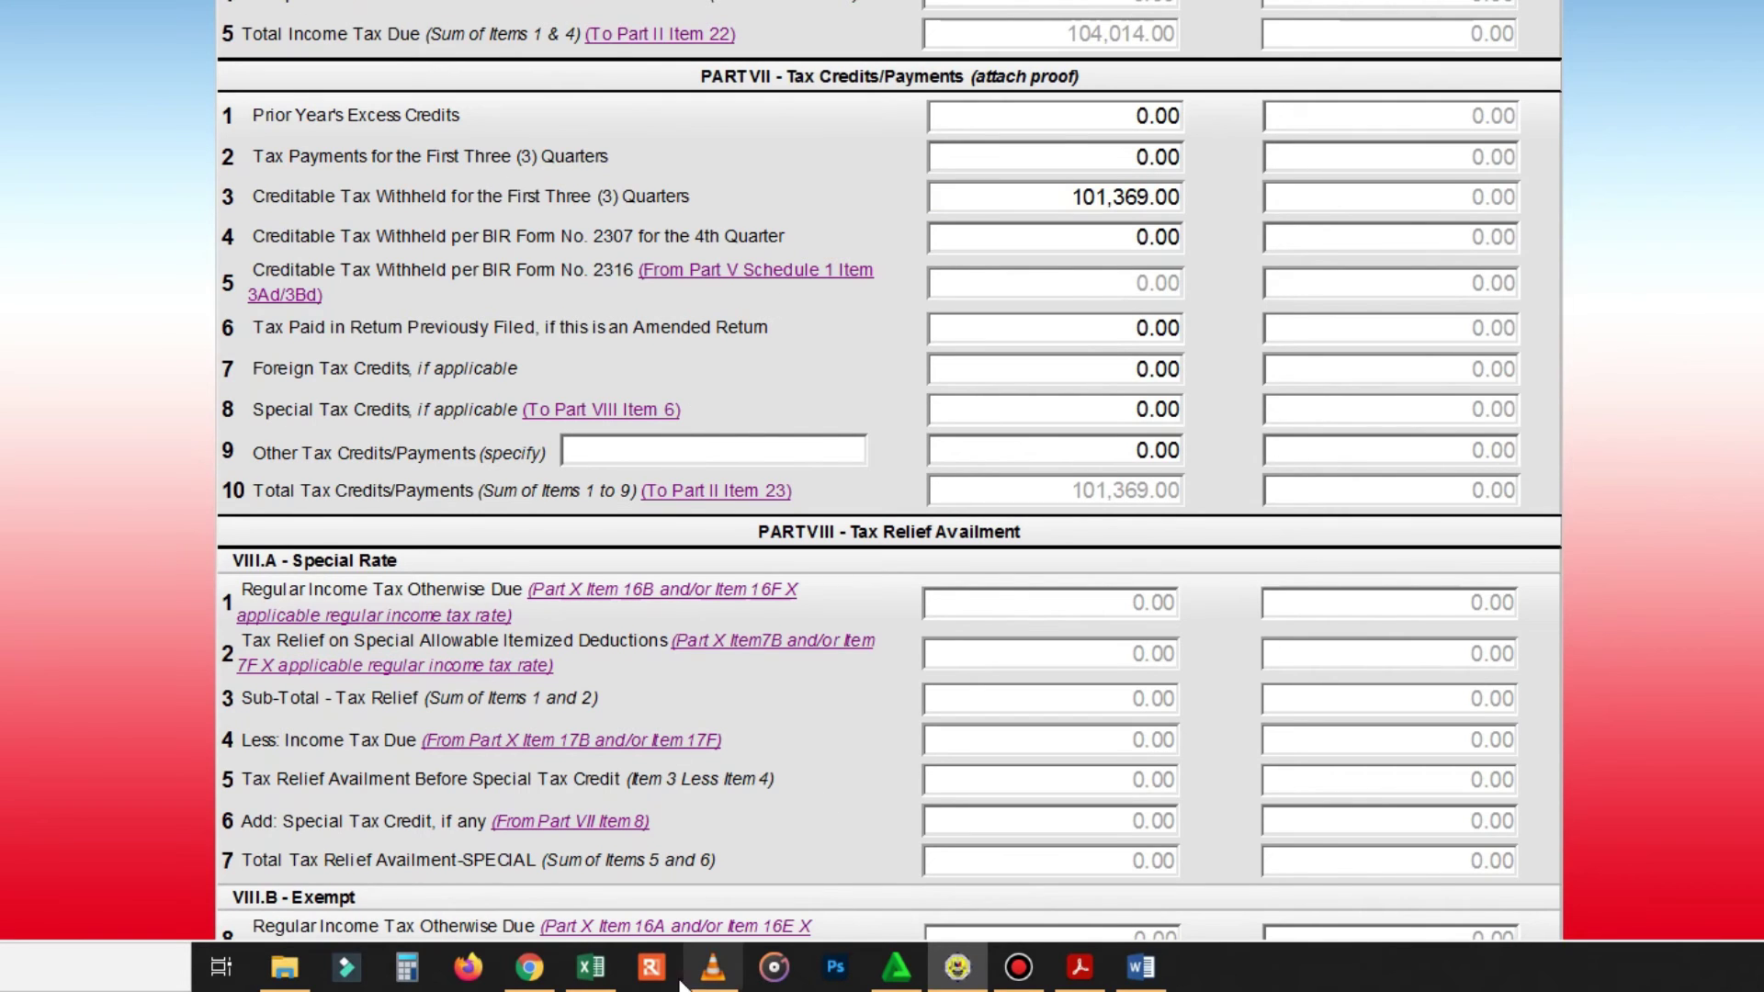
Step: Check the Tax Due line below the creditable withholding tax in Excel, and return to the BIR form
left_click(591, 967)
left_click(597, 556)
left_click(958, 970)
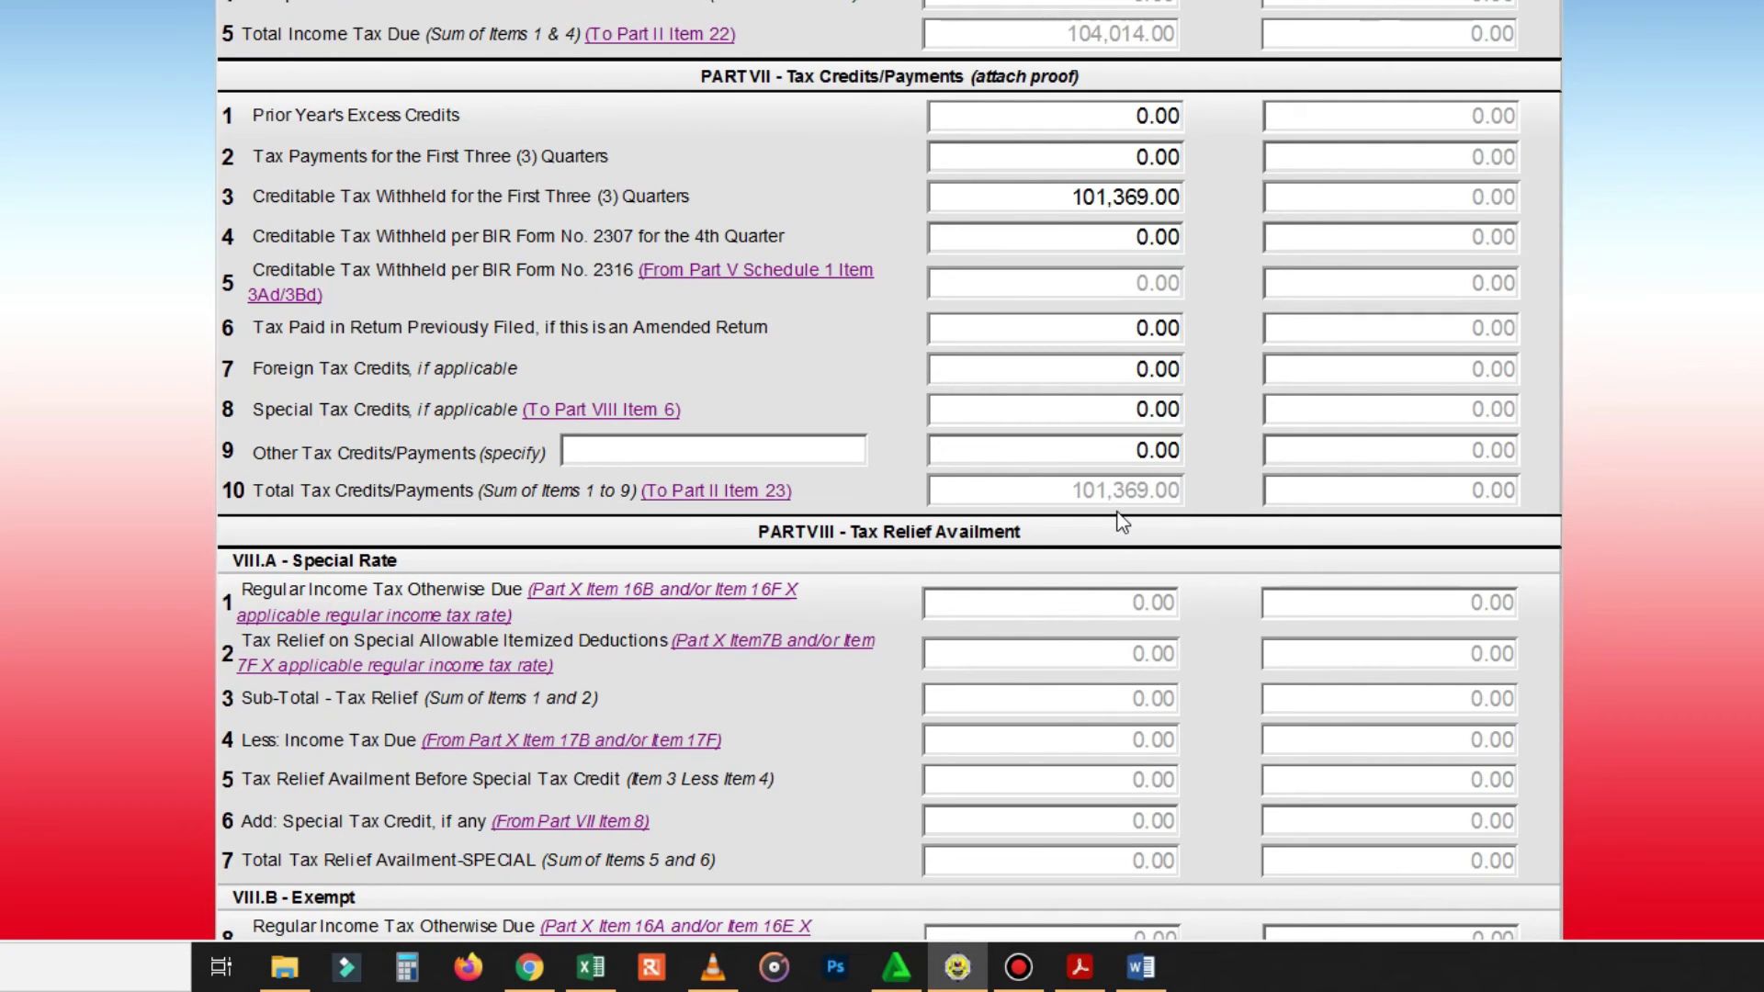
Step: Go to page 1 of the form and examine the tax due, credits and amount payable in Part II
scroll(1122, 520, "down", 3)
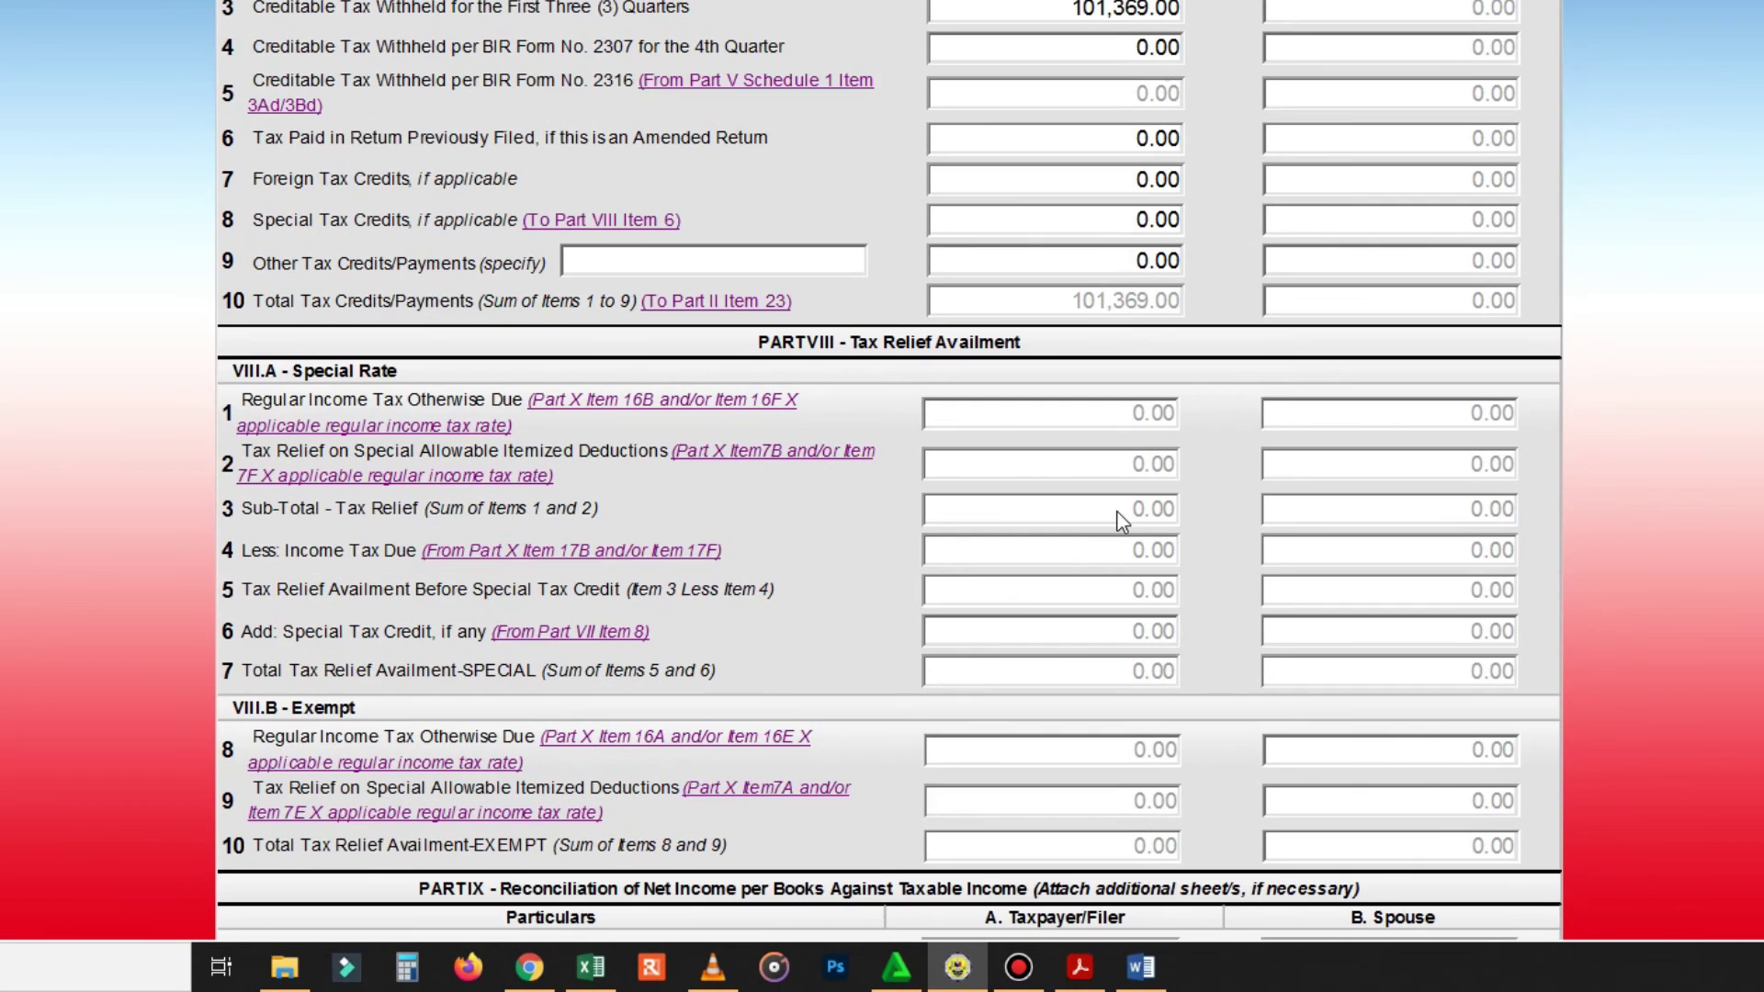
scroll(1122, 520, "down", 12)
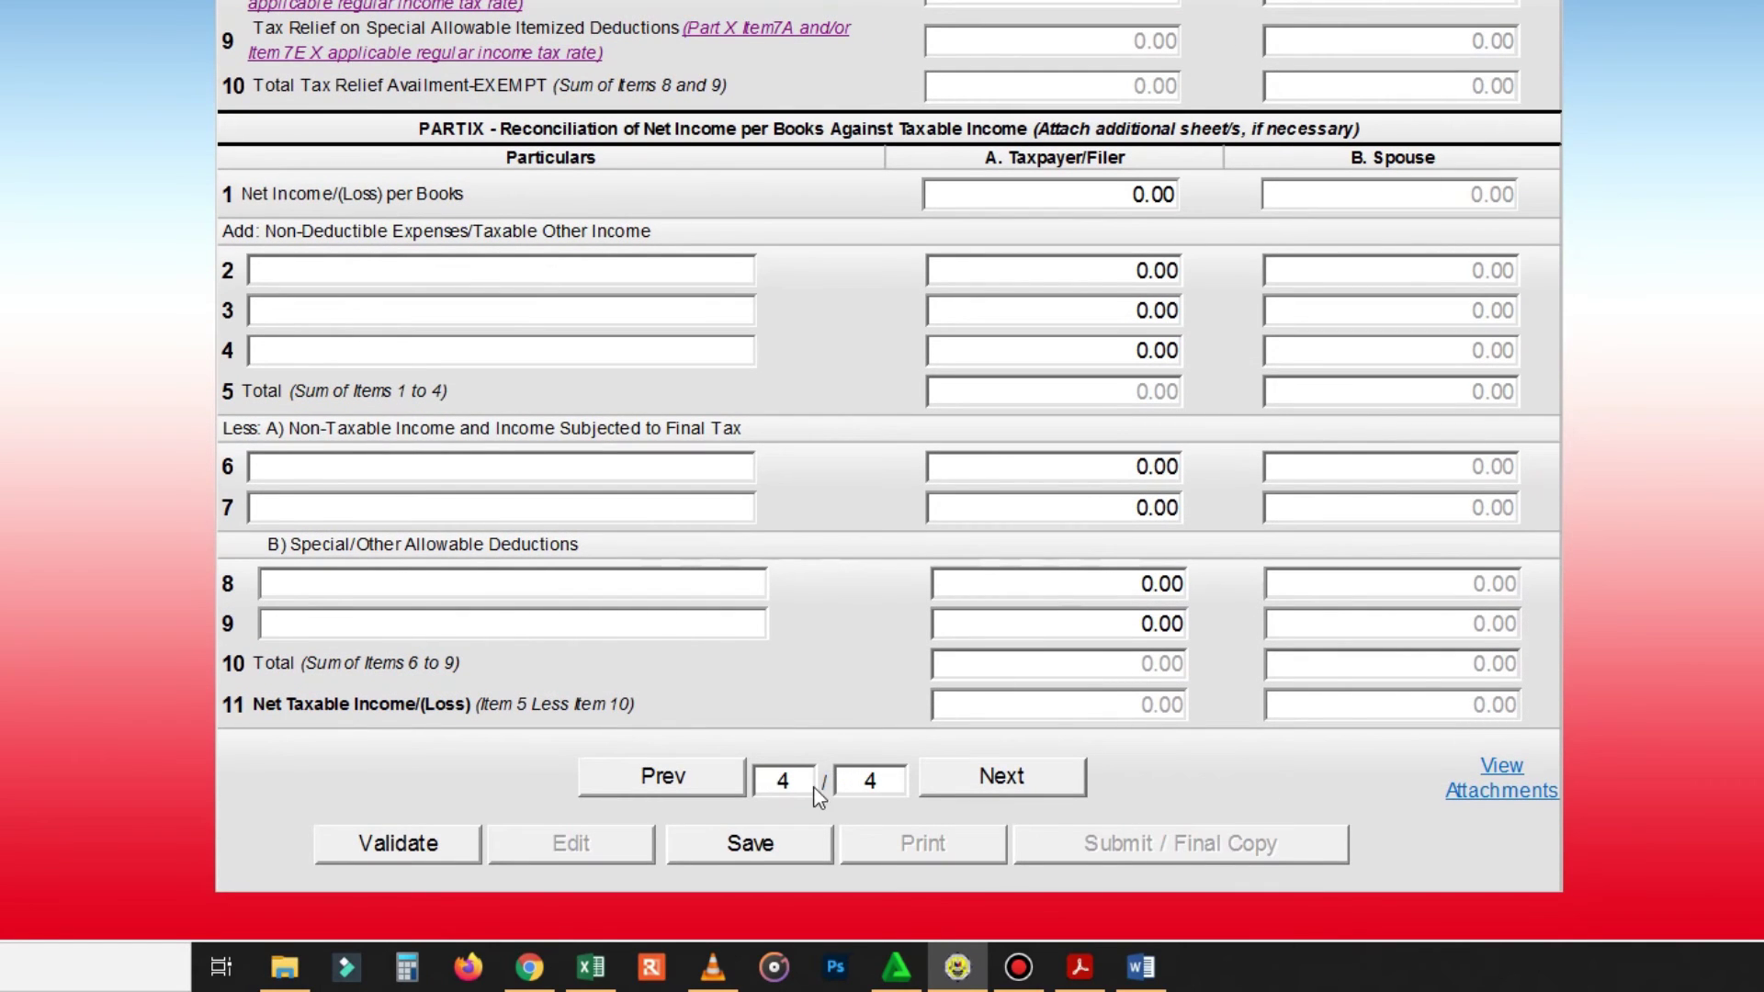
type("1")
key("Return")
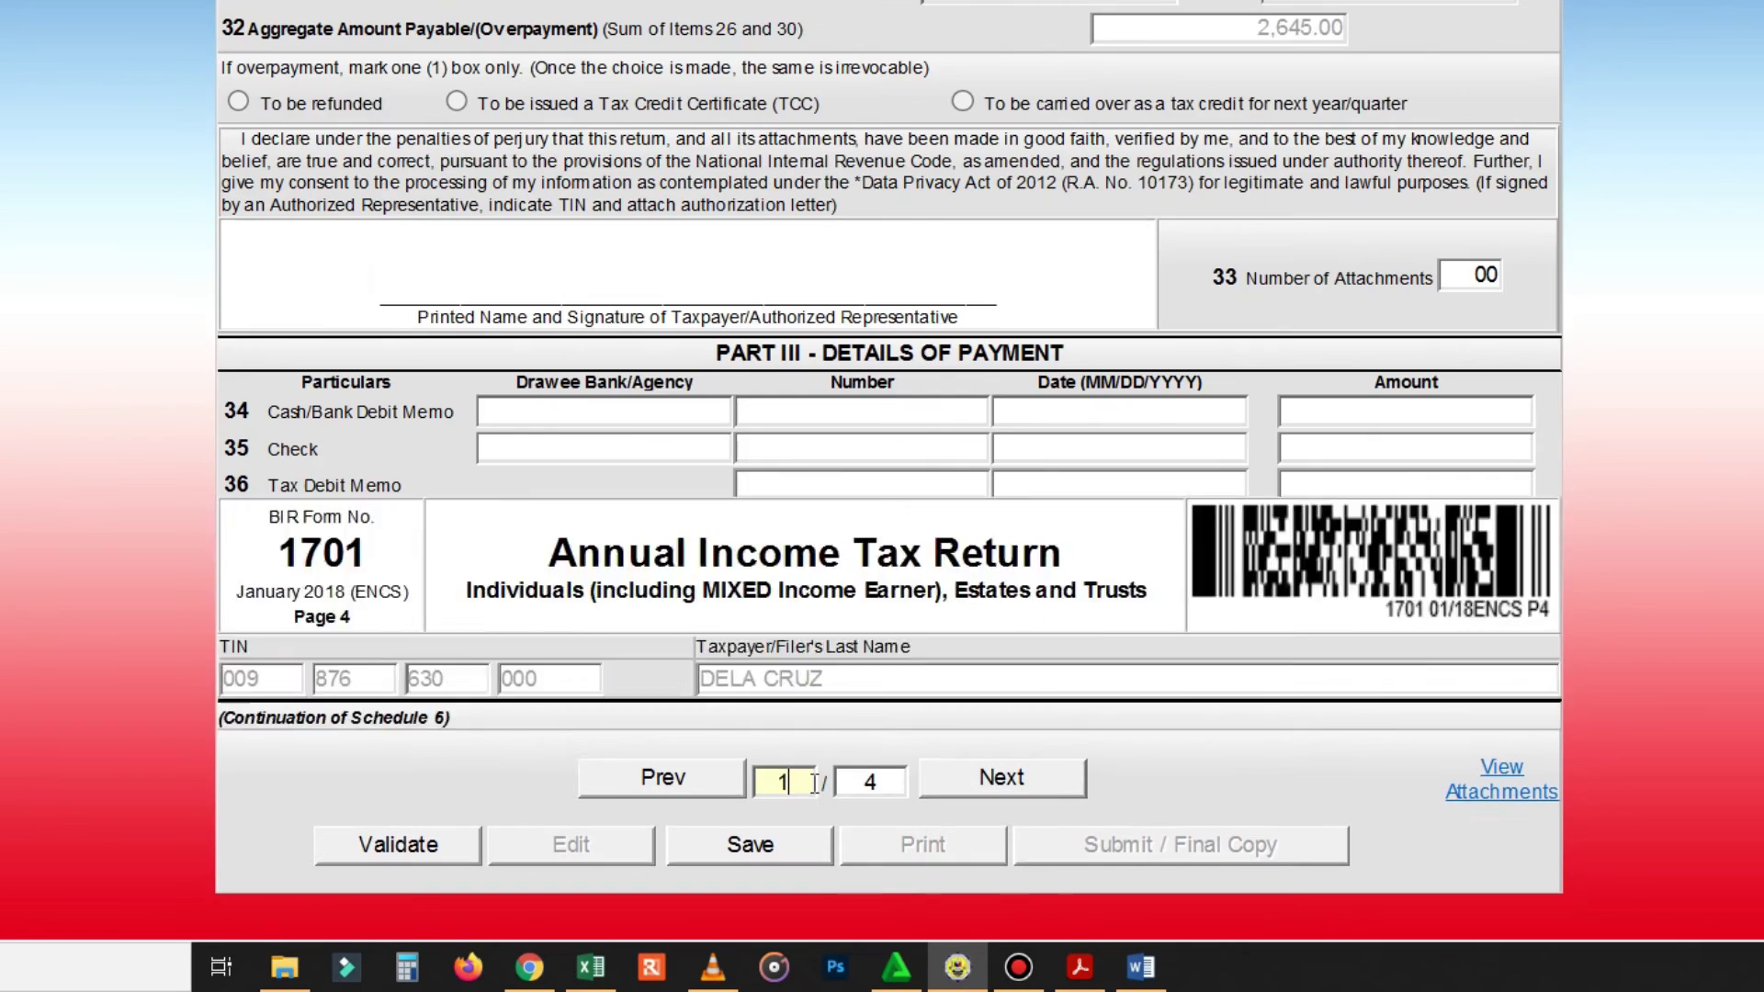
scroll(1265, 475, "up", 9)
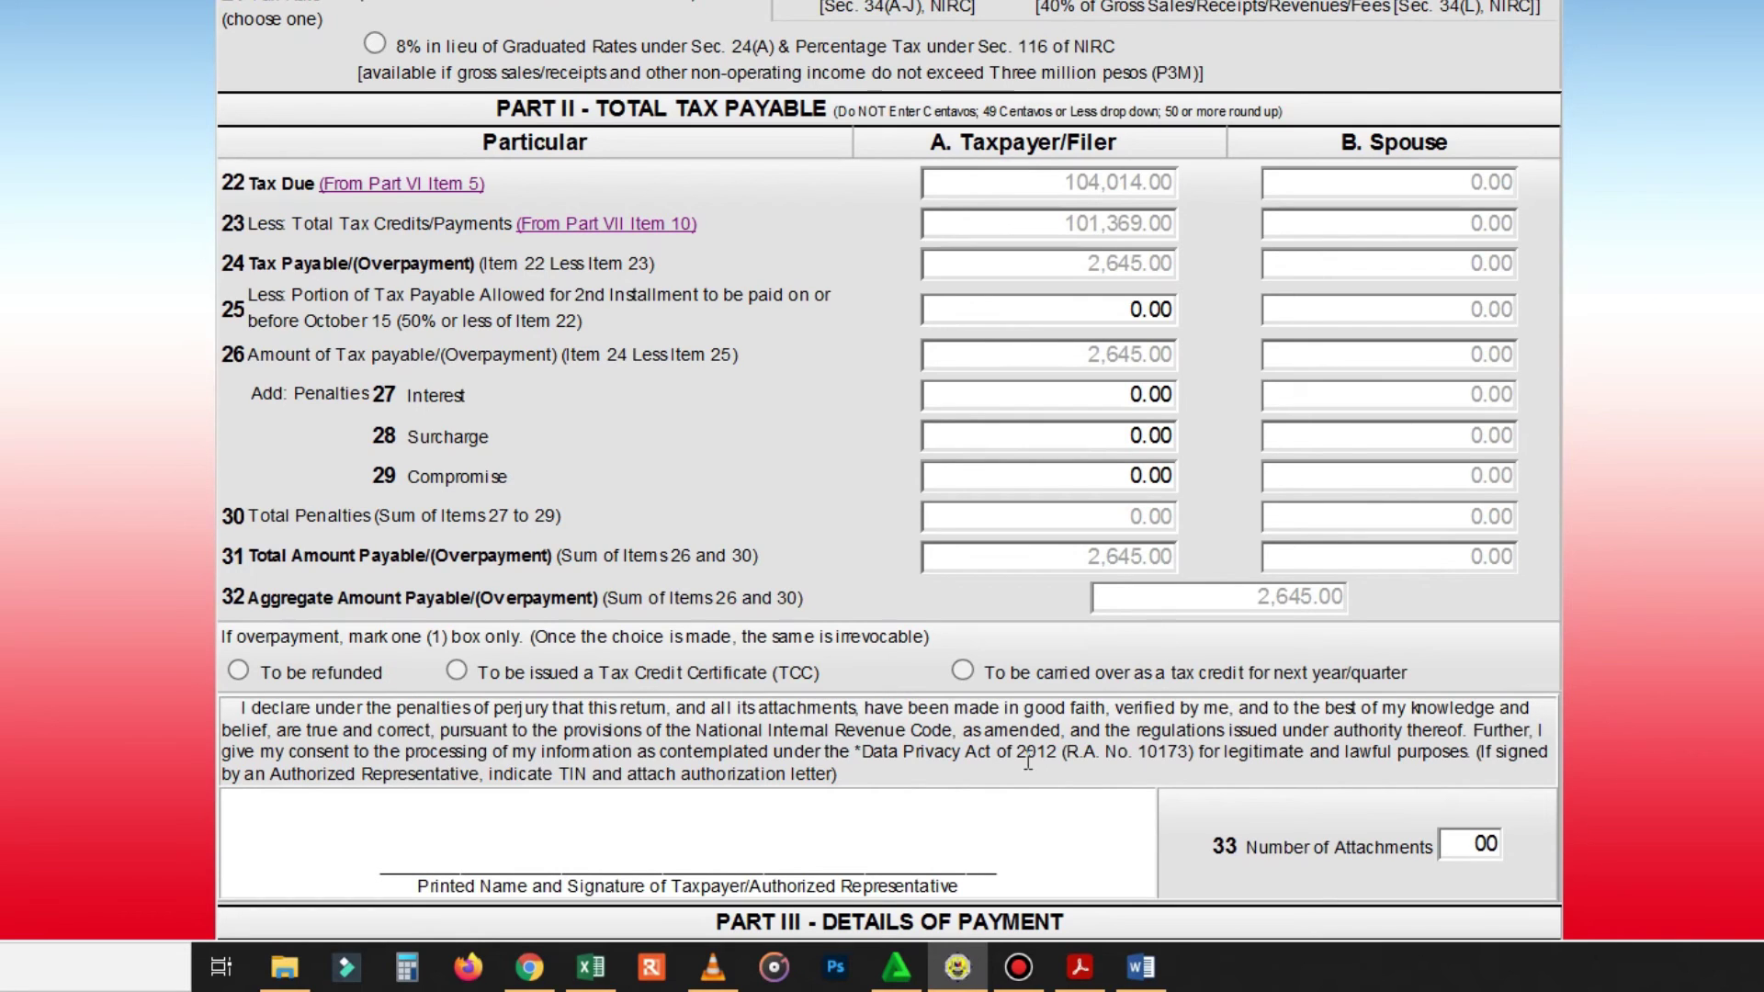
Step: Switch to Excel, check the 2020 Tax Due amount against the form's tax payable, and return to the BIR form
left_click(590, 966)
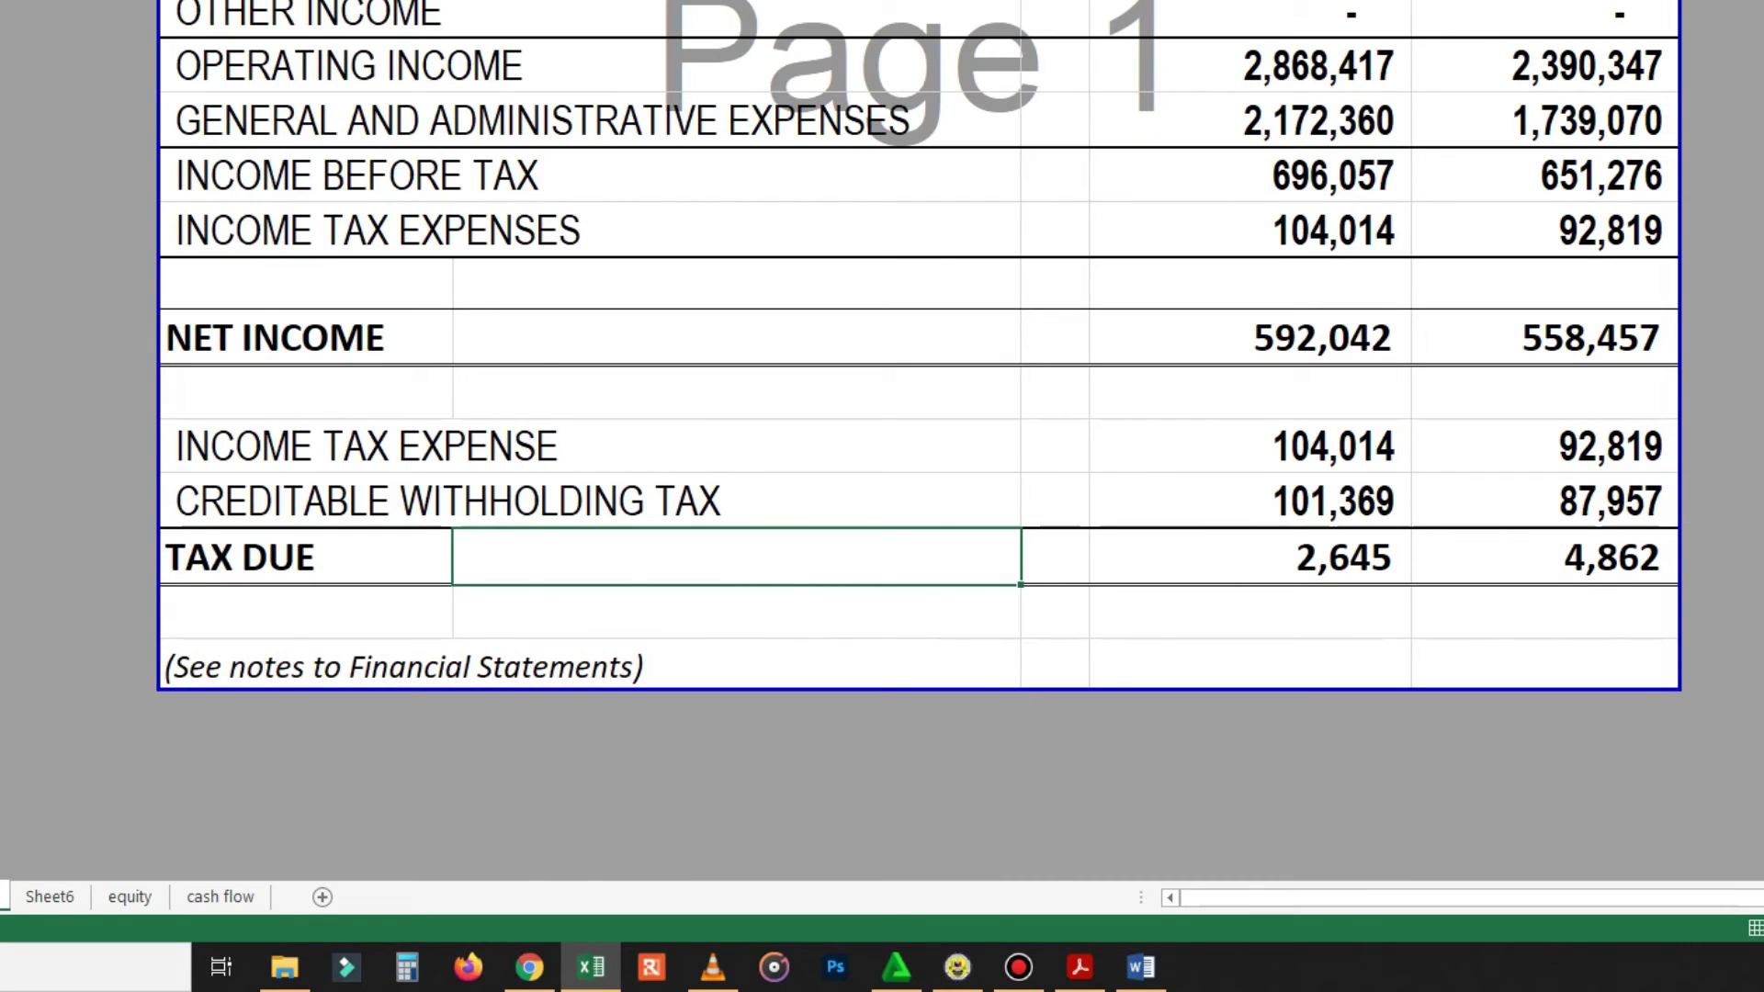
key("shift+space")
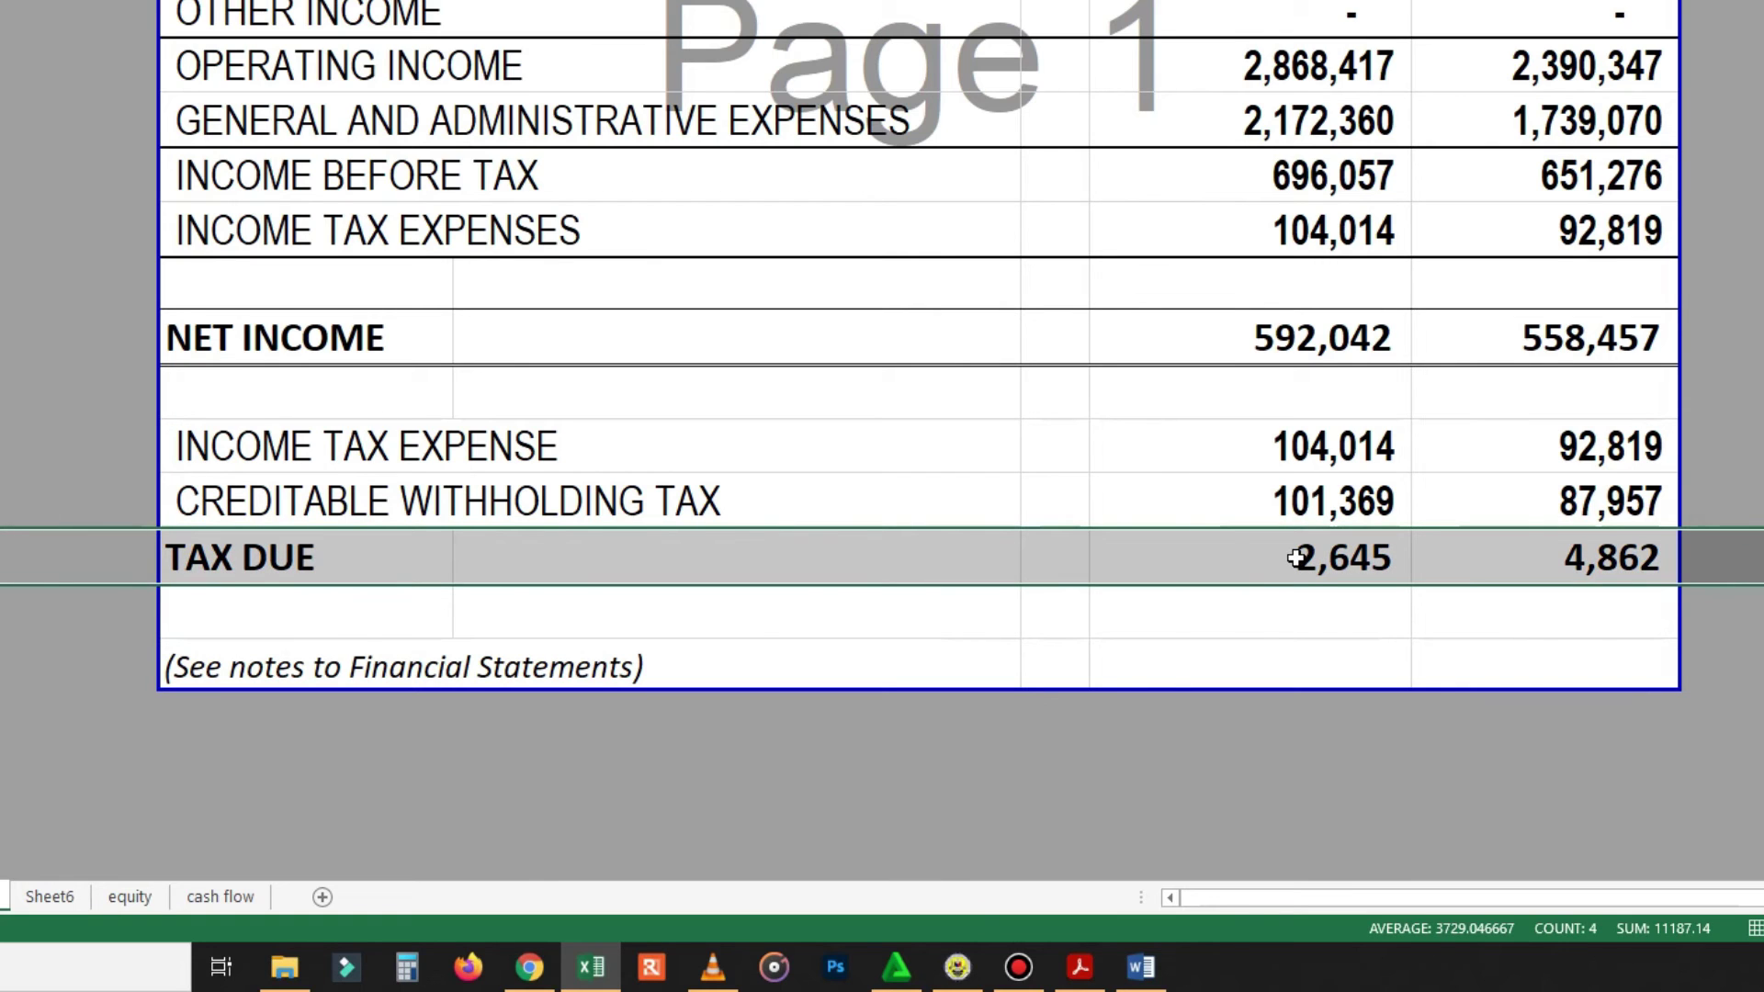
left_click(1295, 558)
key("alt+Tab")
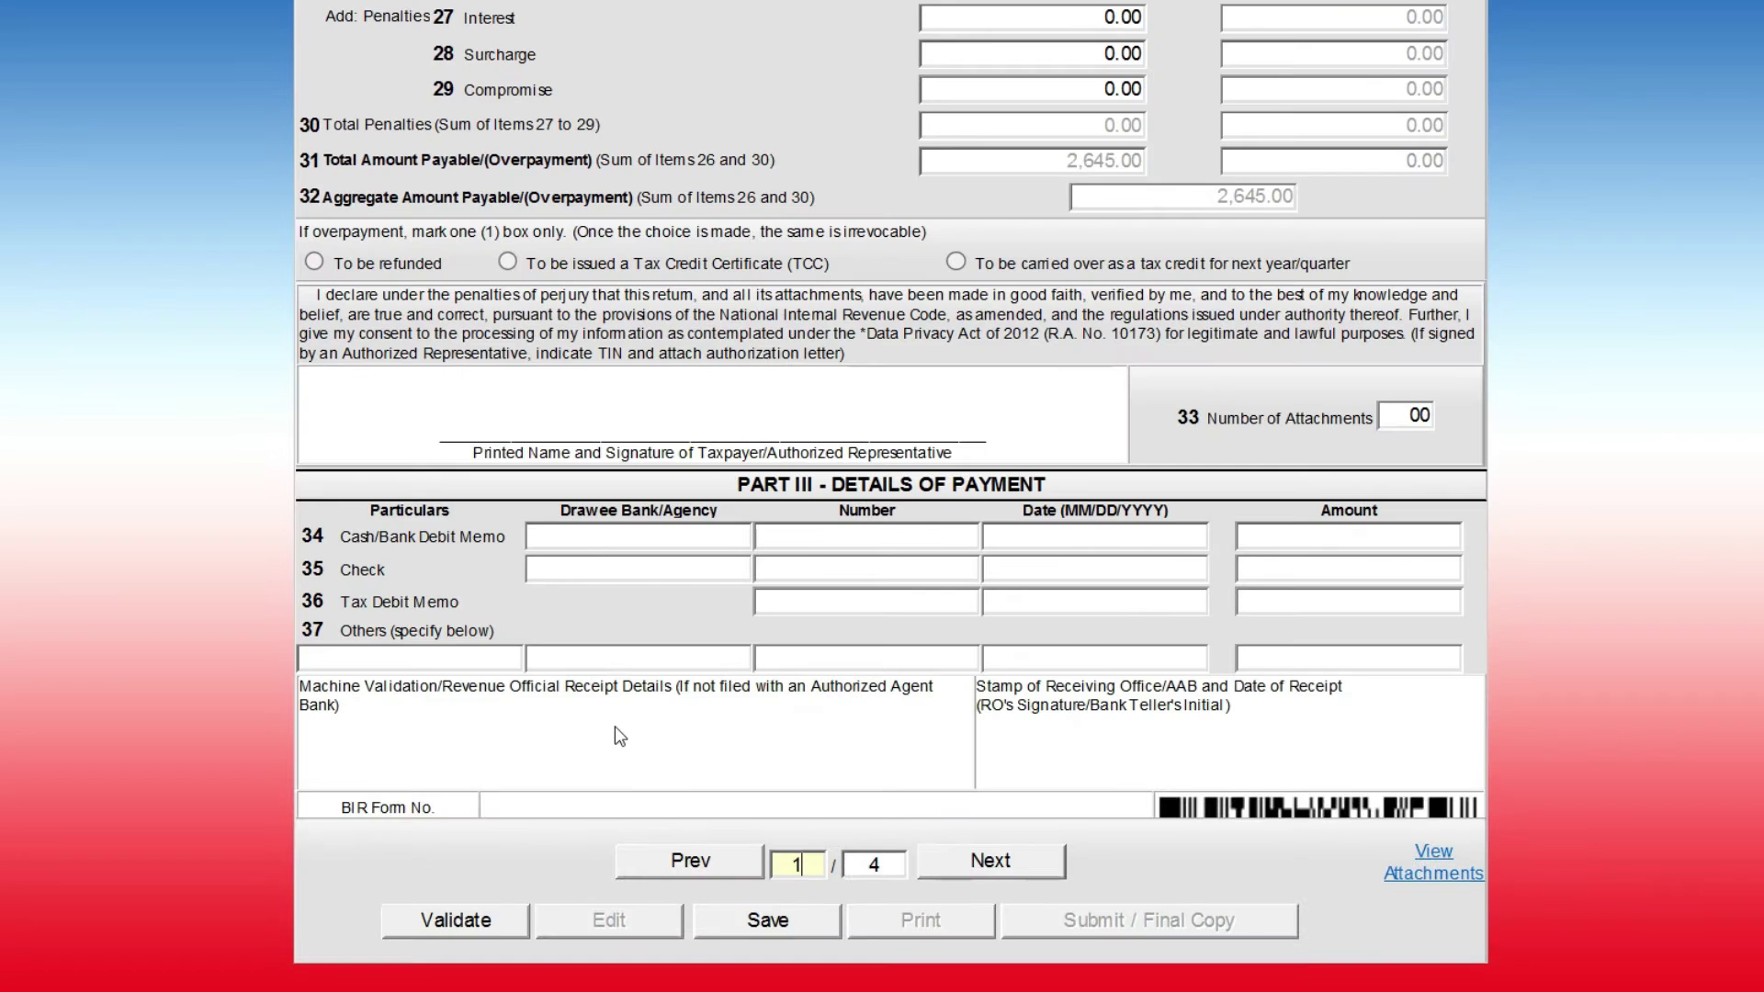
Step: Run a validation of the return from page 1 and dismiss the resulting message
scroll(615, 726, "up", 15)
scroll(515, 809, "down", 15)
left_click(460, 912)
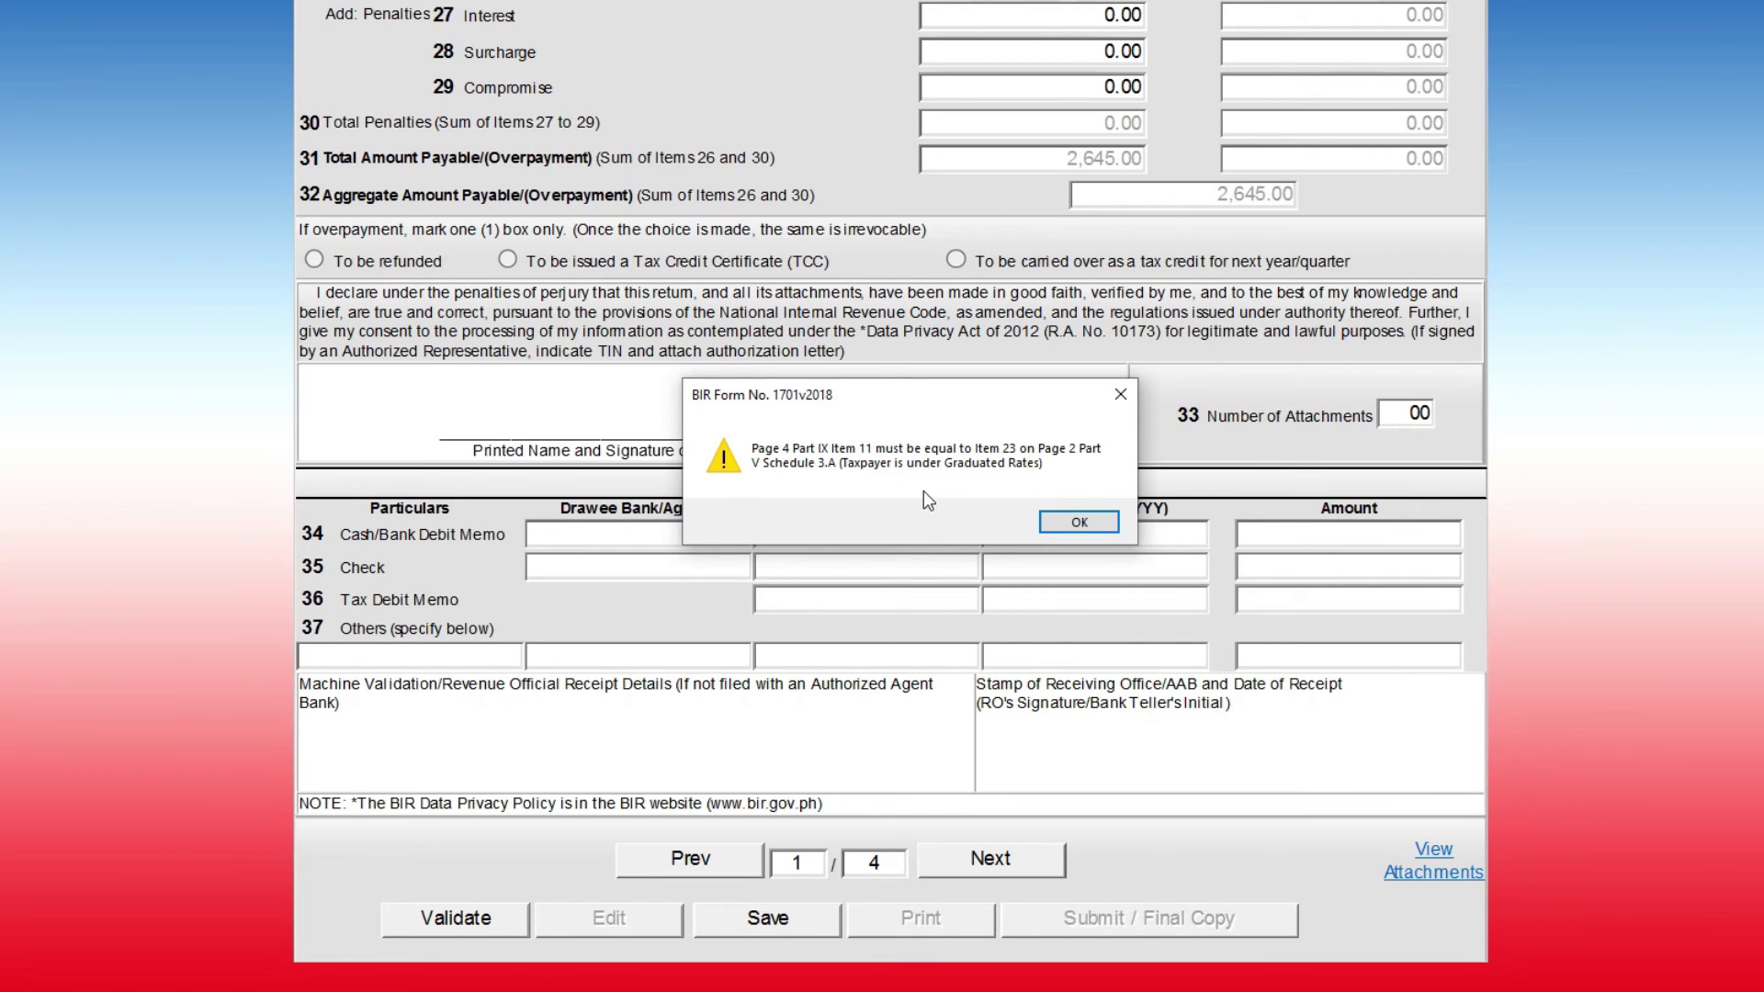
left_click(1069, 524)
Step: Compare Net Taxable Income in page 4 Part IX item 11 with Taxable Income-Business in page 2 Schedule 3.A item 23
double_click(815, 860)
type("4")
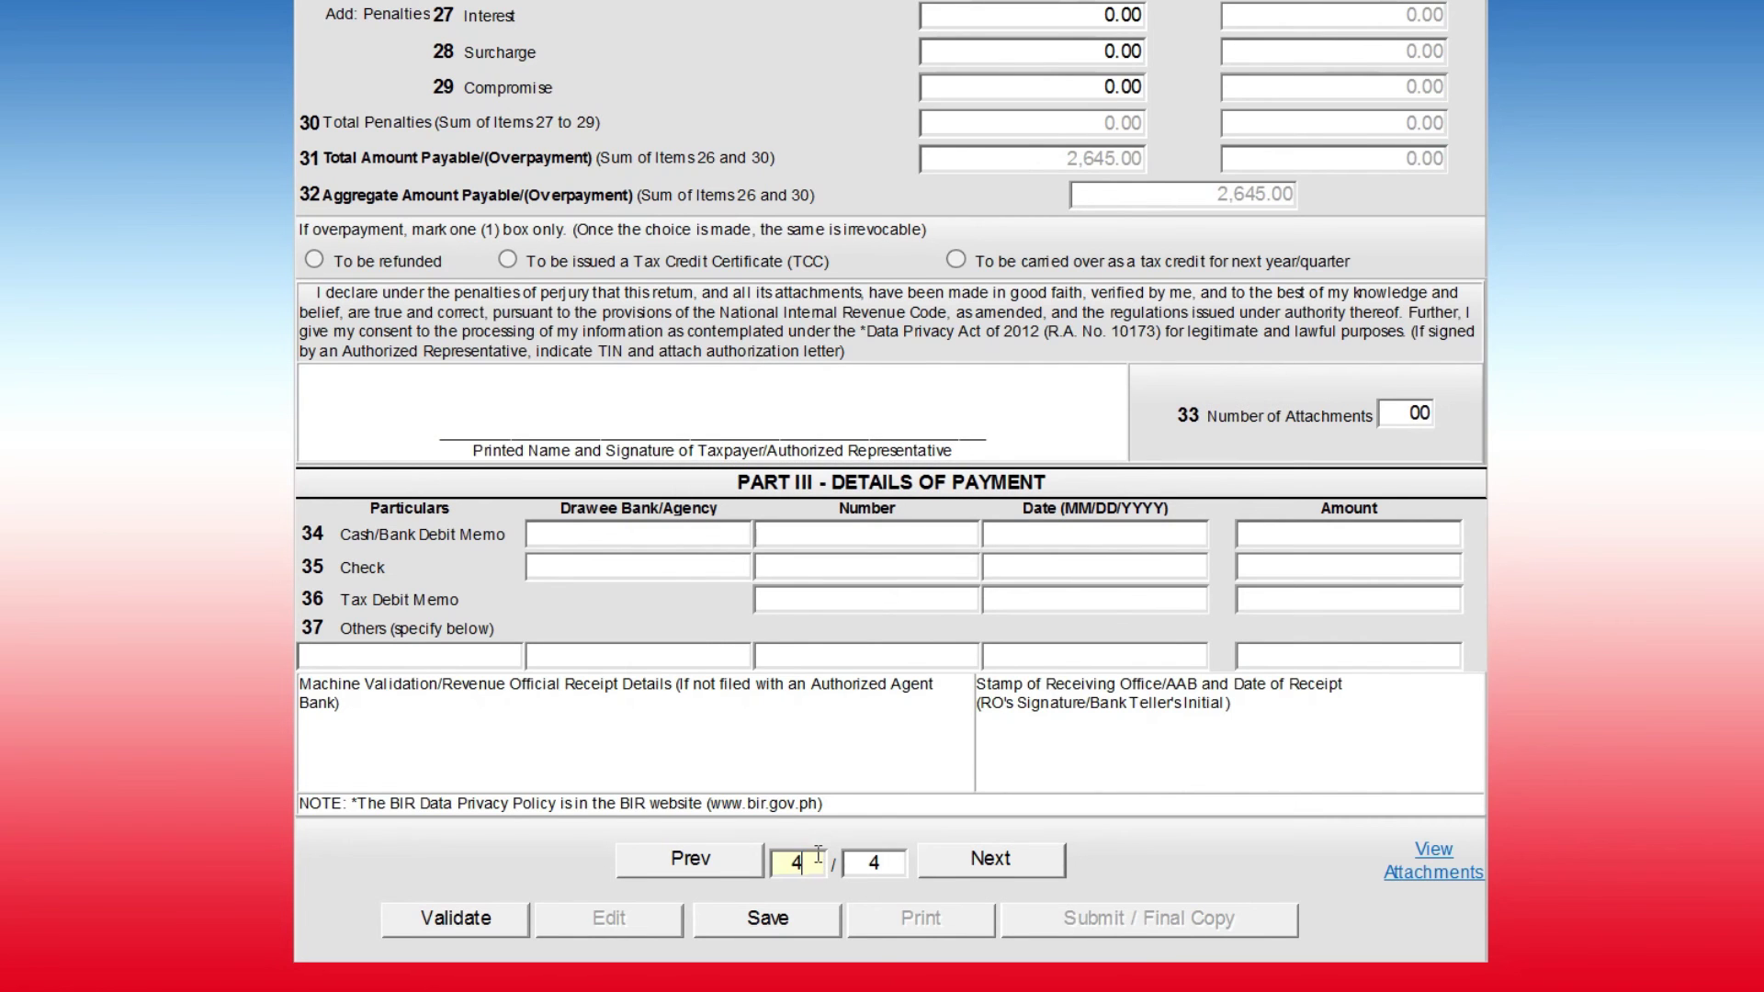
key("Return")
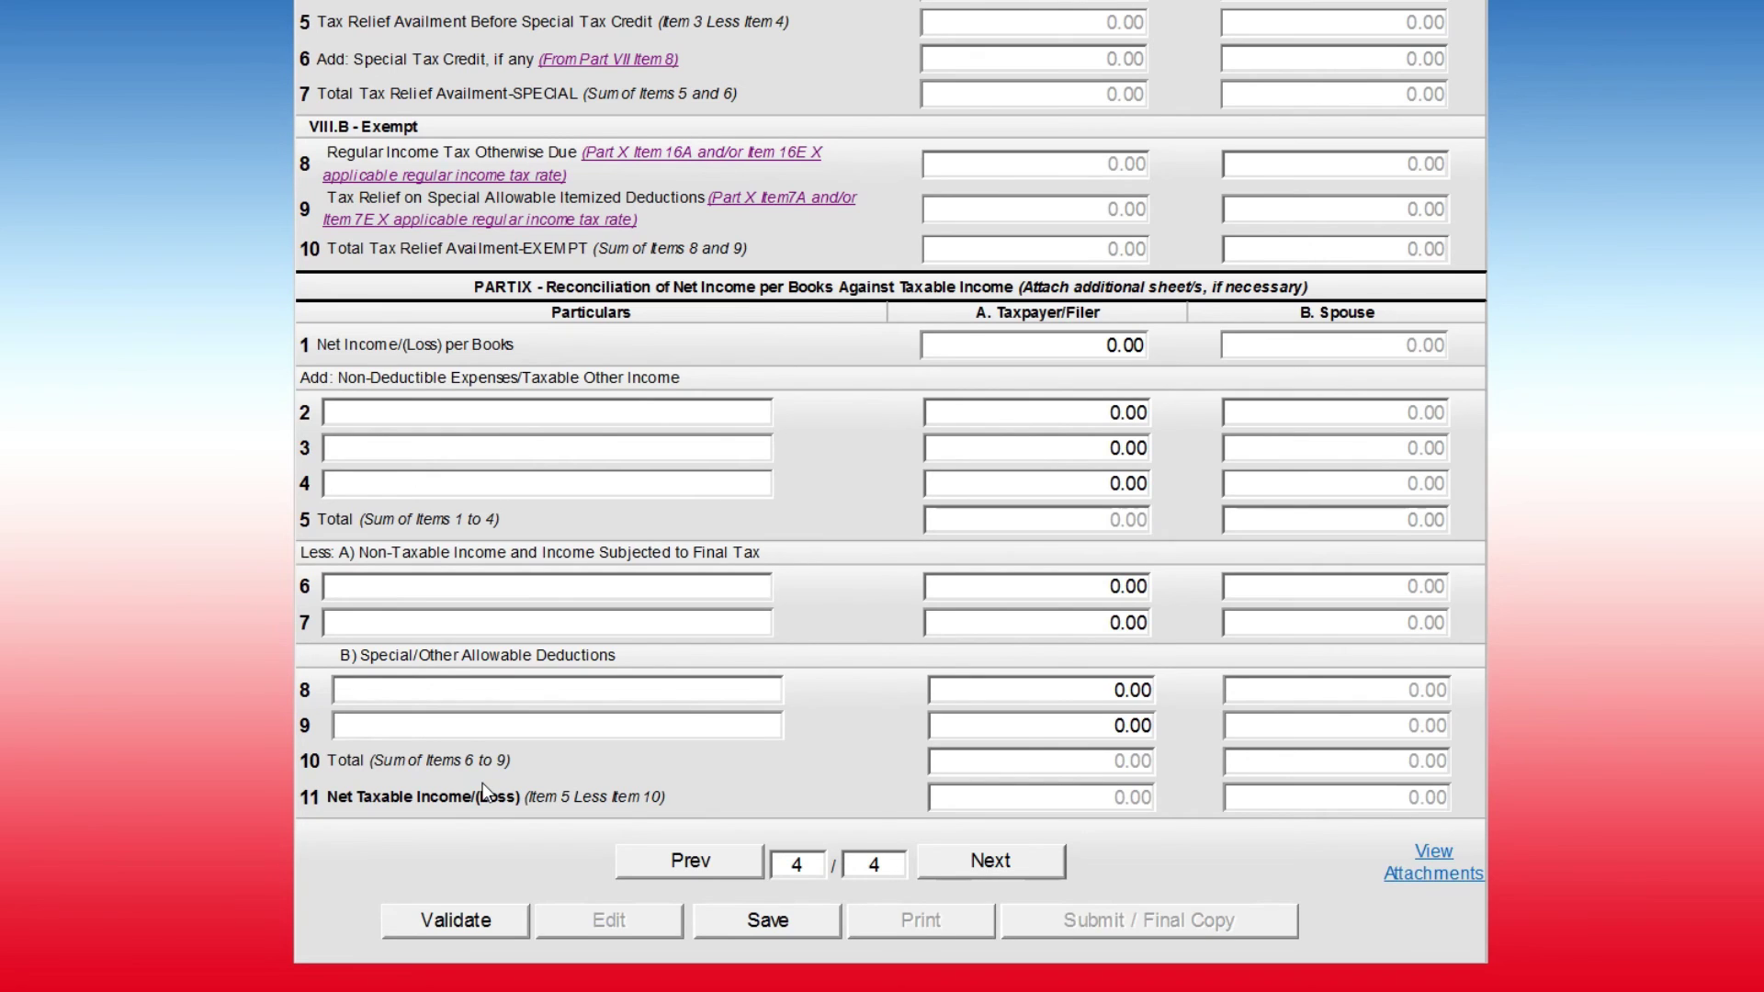
double_click(821, 866)
type("2")
key("Return")
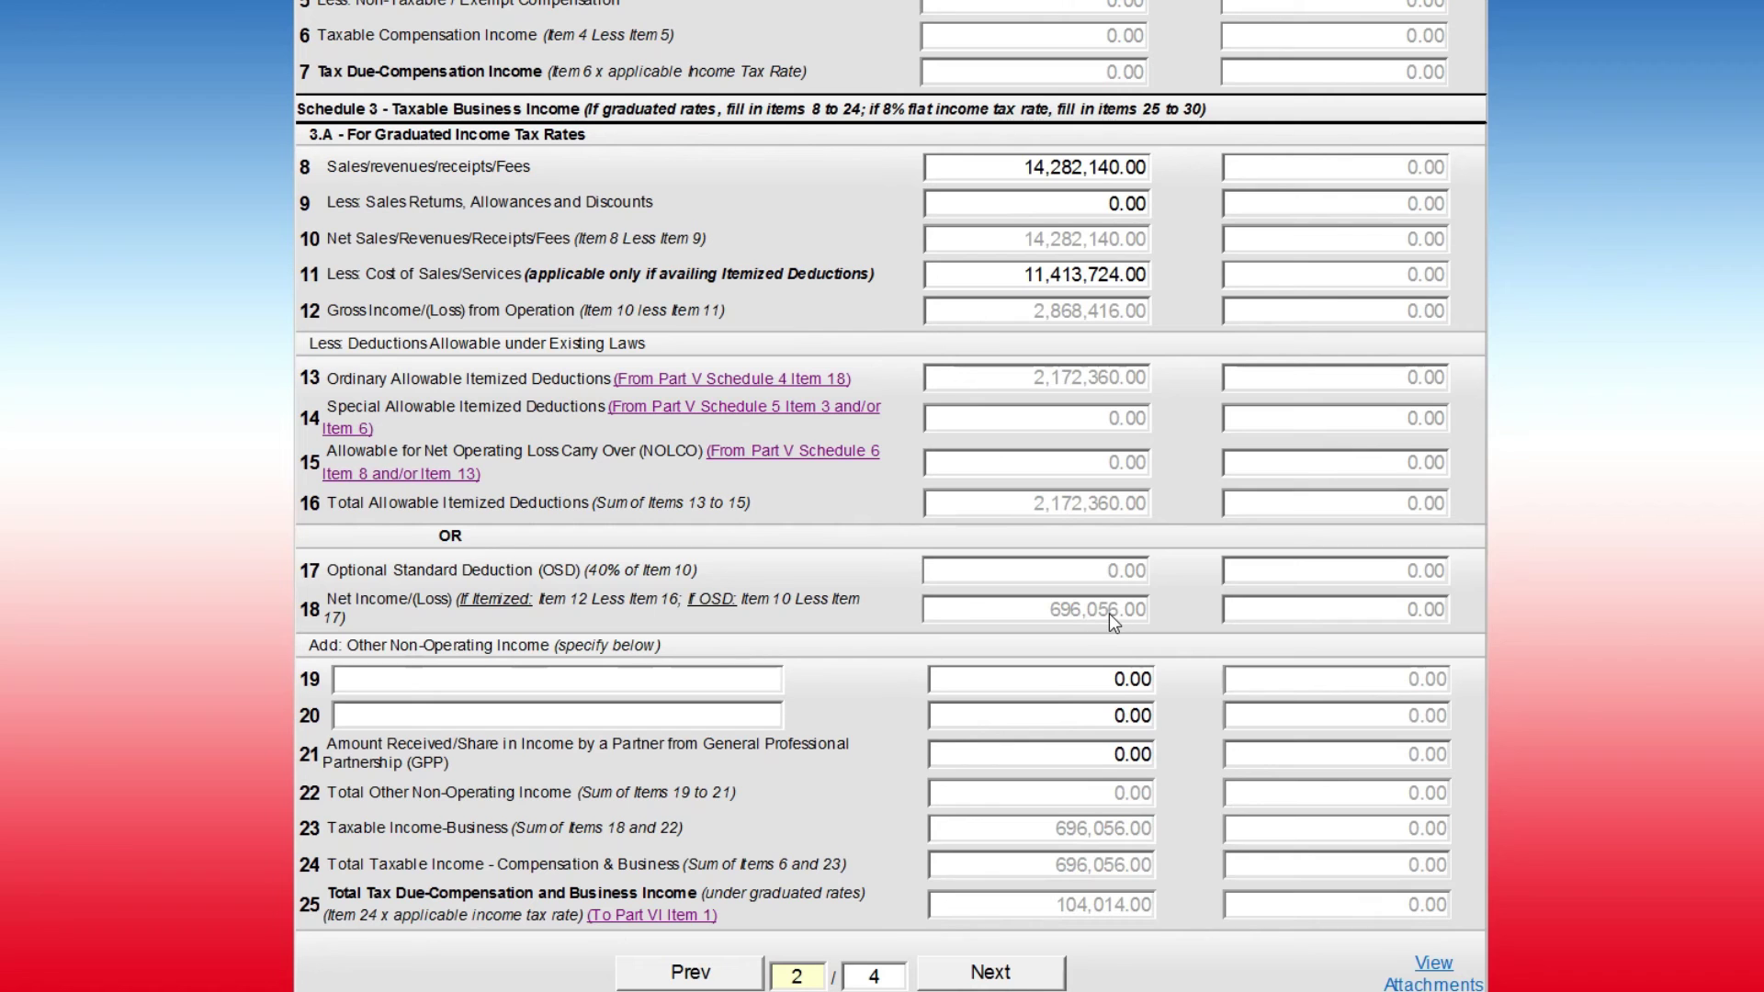
key("BackSpace")
key("Return")
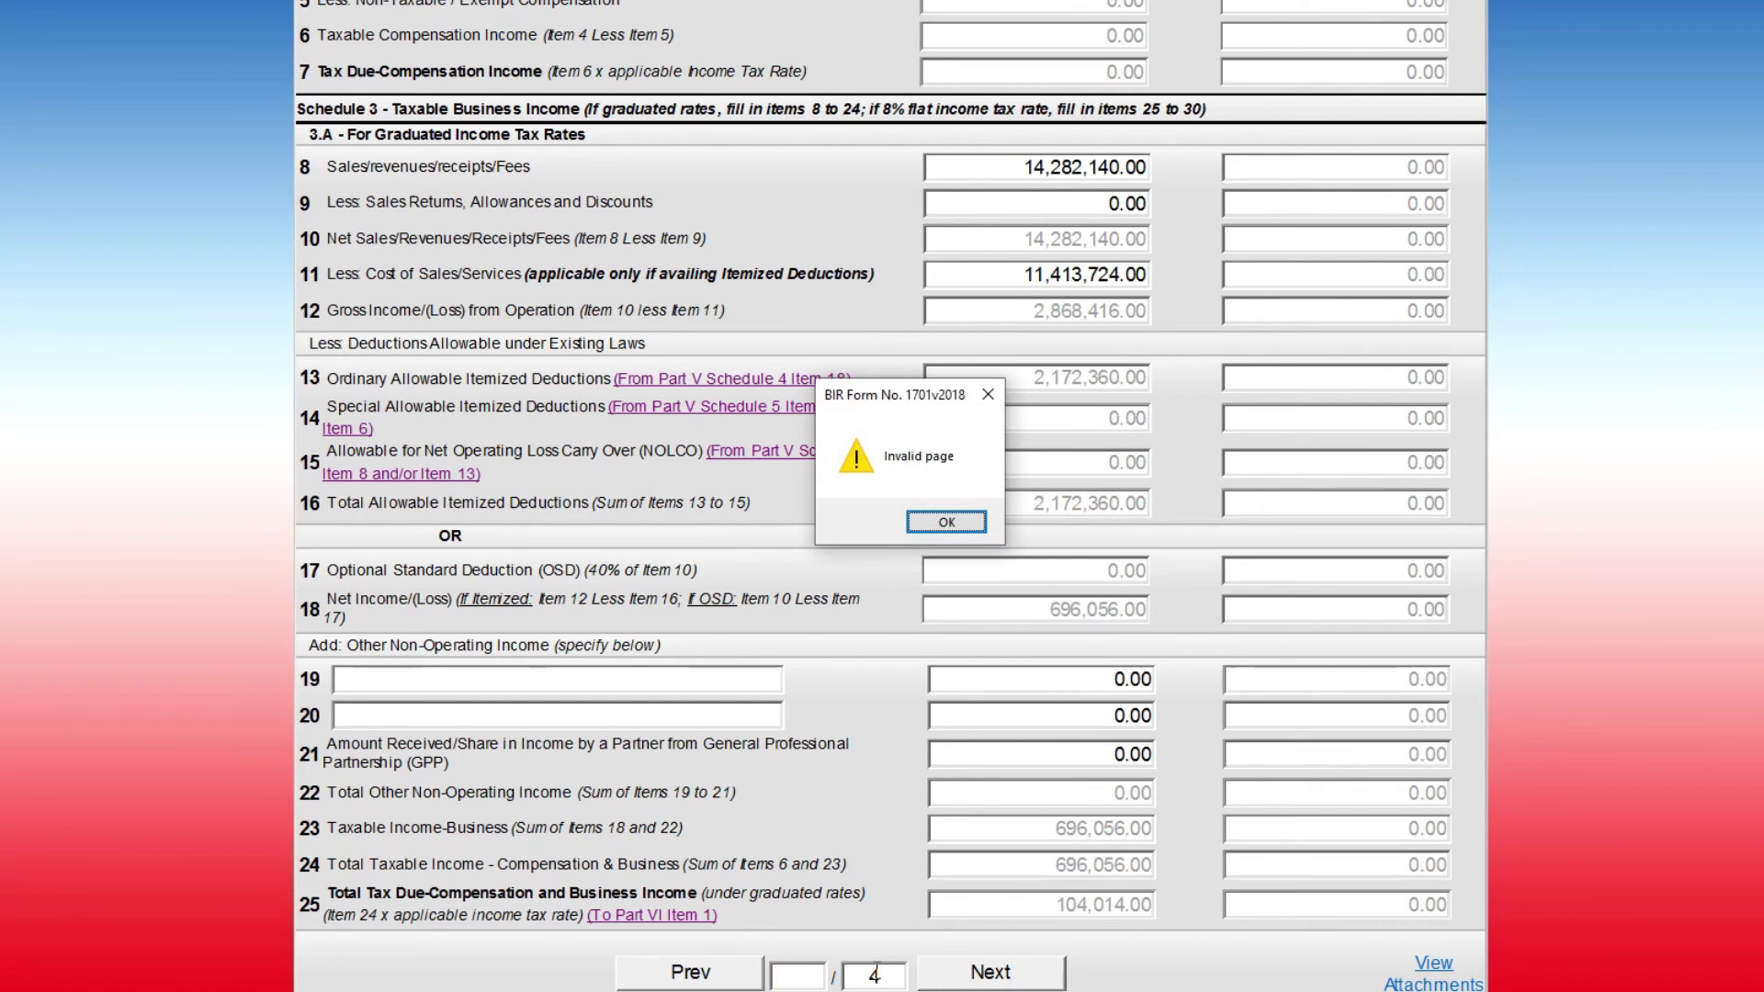
key("Return")
type("4")
key("Return")
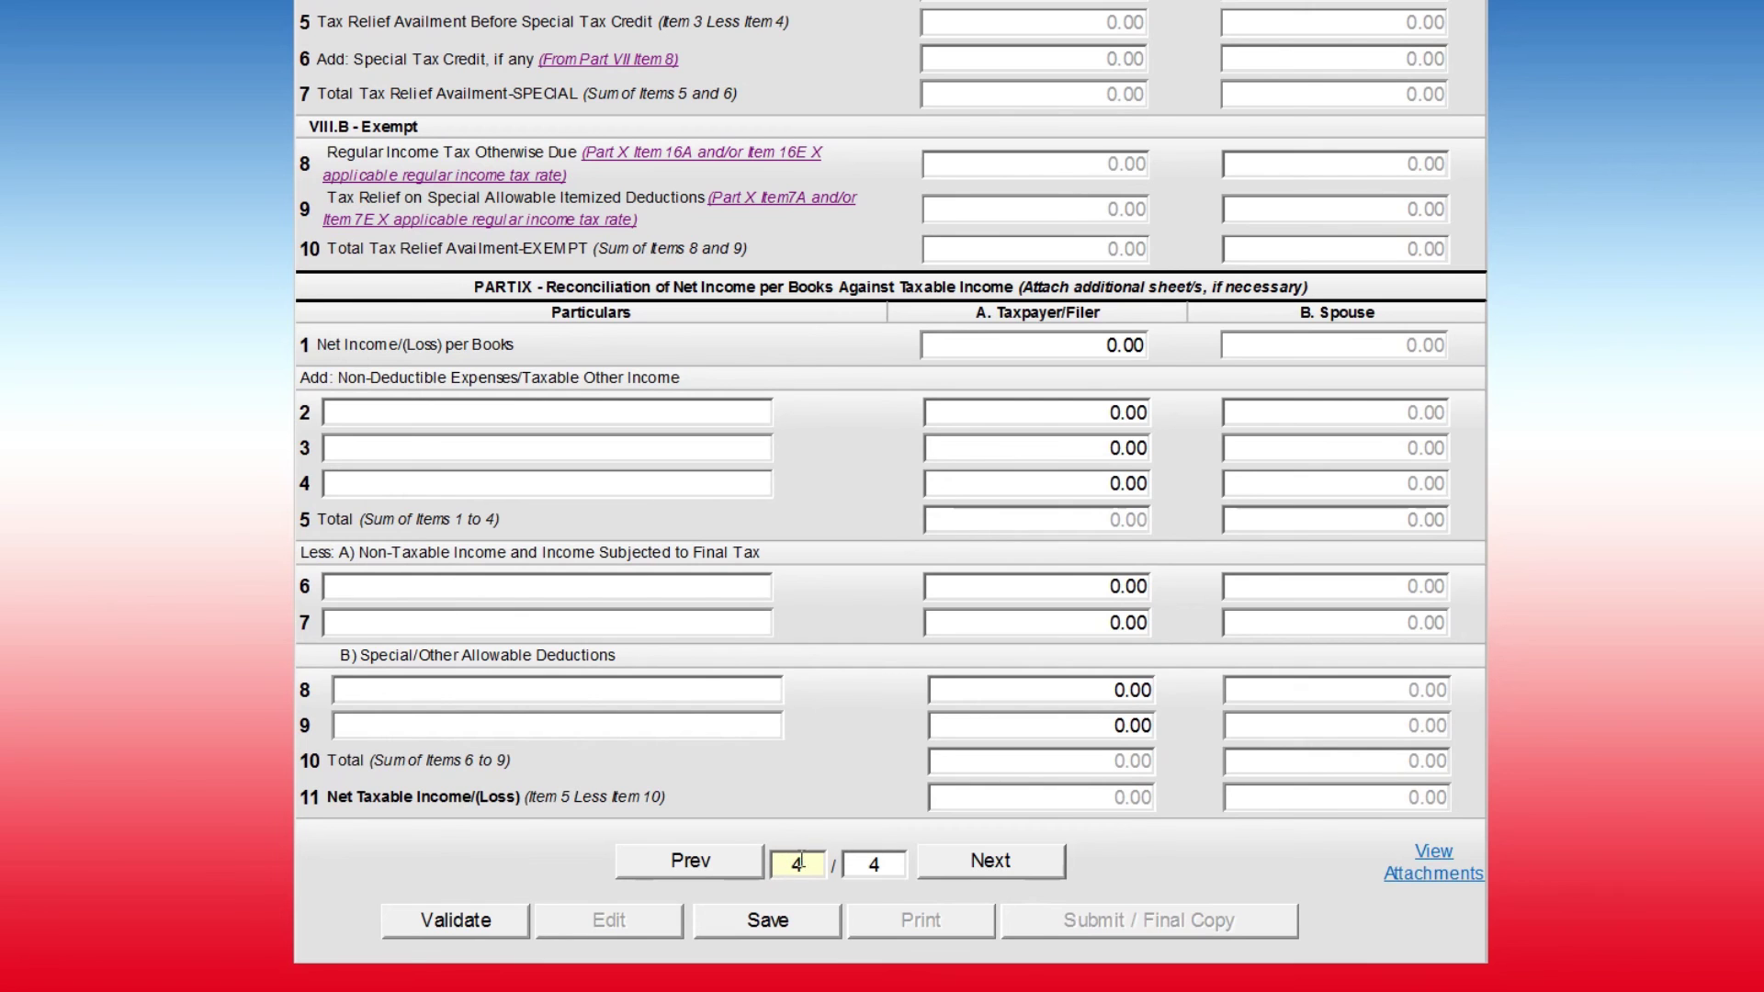
type("2")
key("Return")
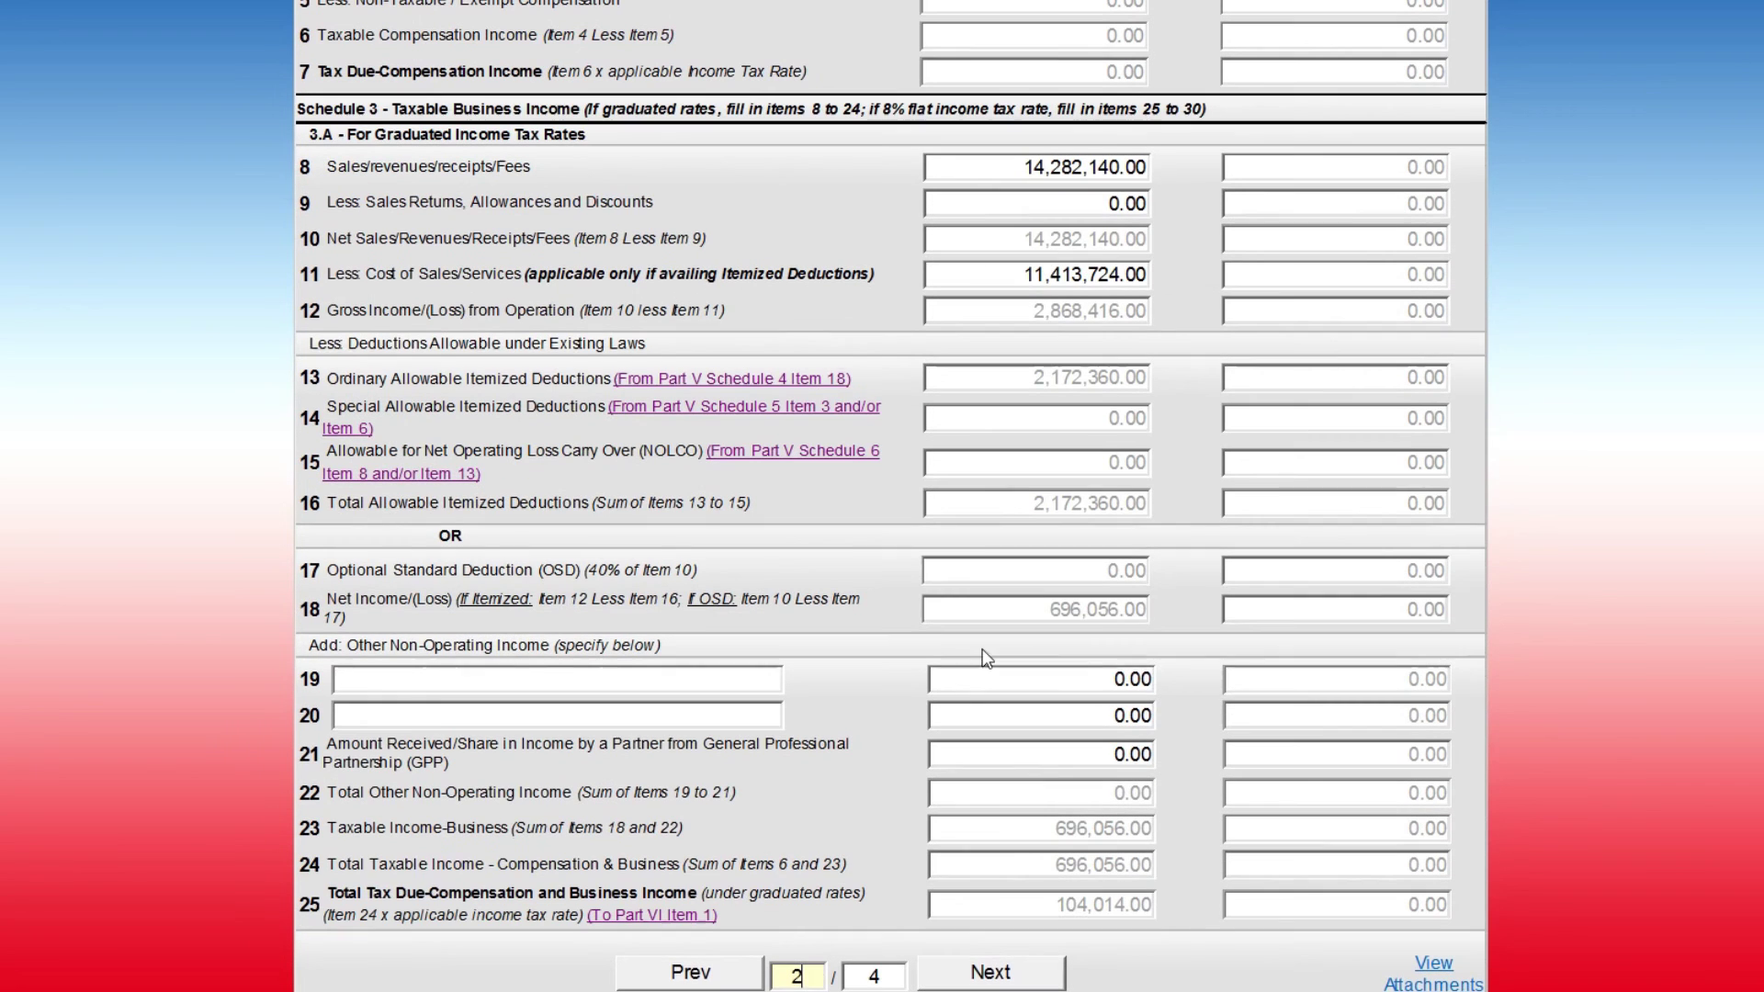
Step: On page 4, set the taxpayer's Net Income/(Loss) per Books in Part IX item 1 to 696,056 and validate the return
double_click(781, 974)
type("4")
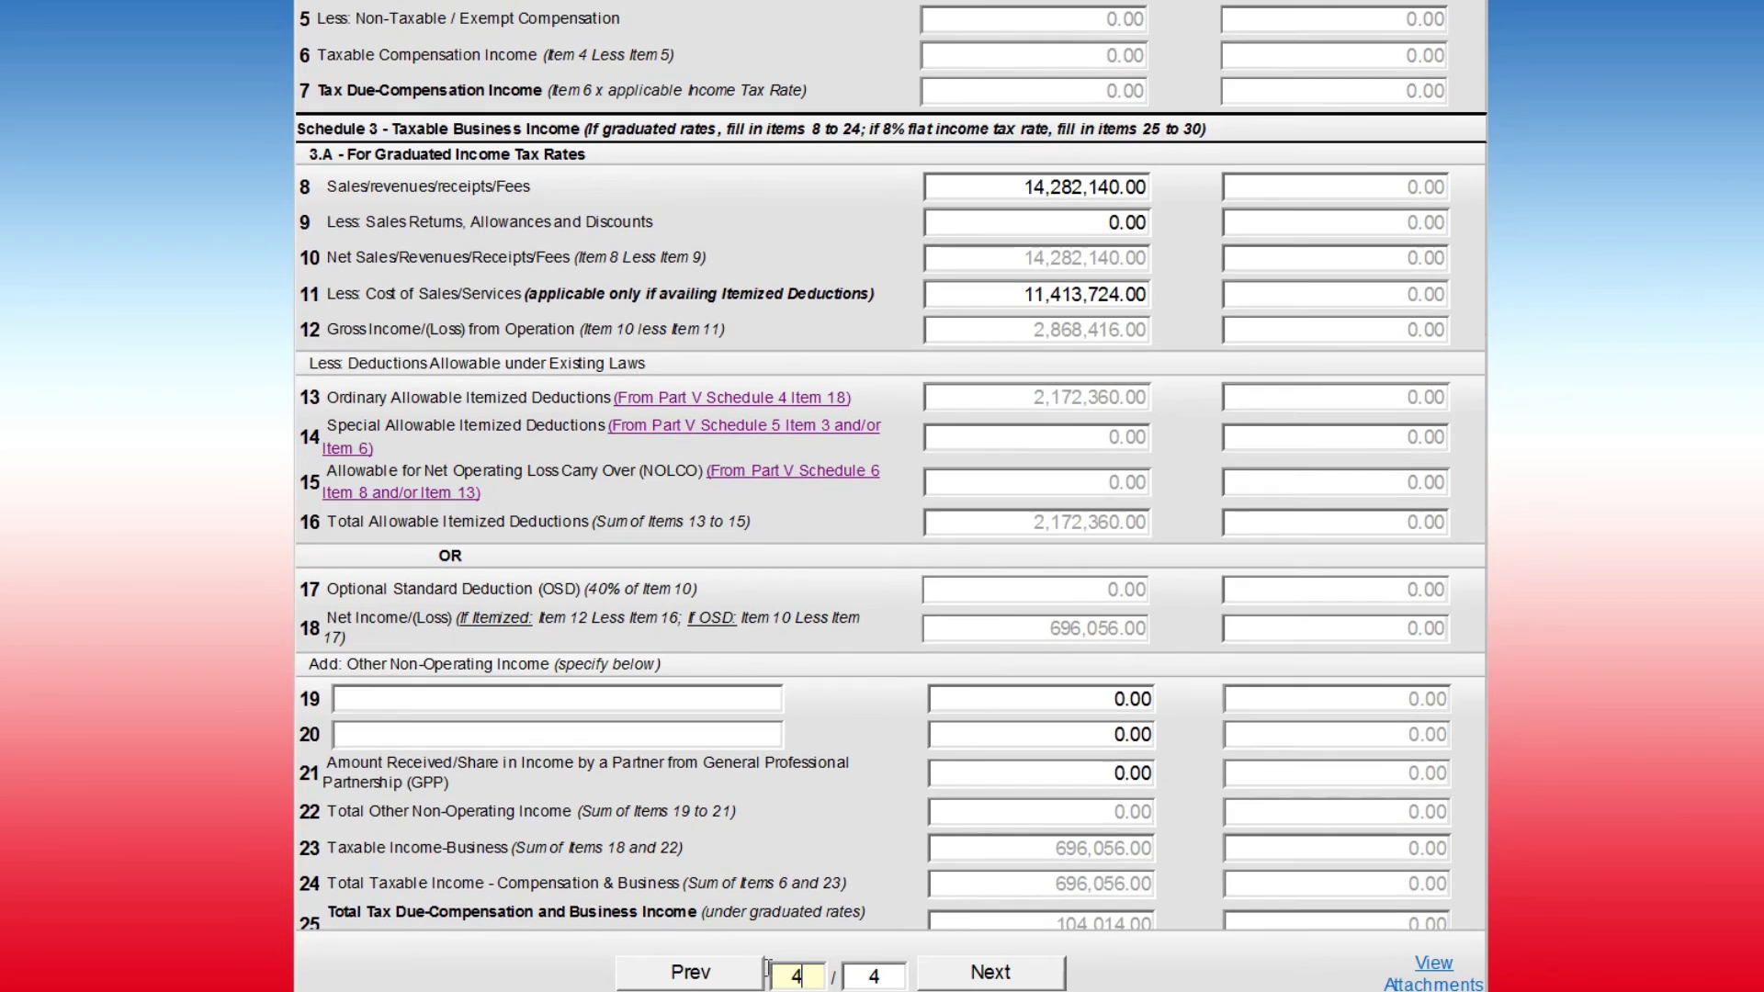
key("Return")
left_click(1048, 345)
type("696056")
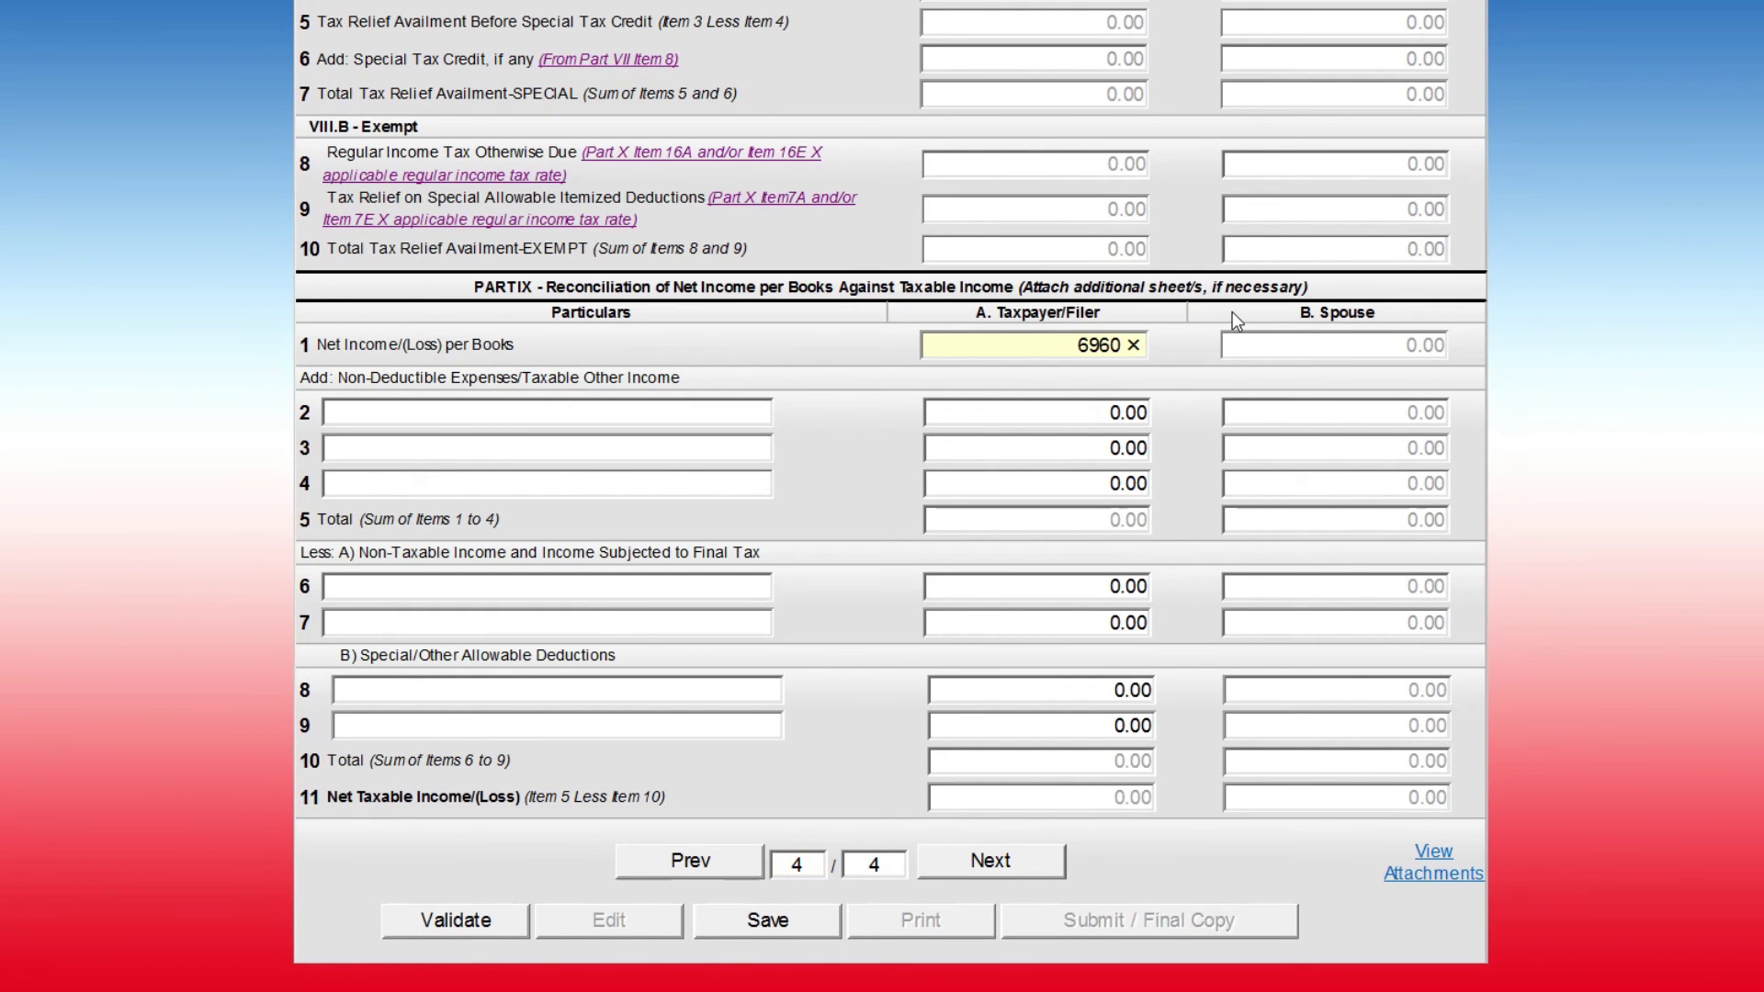
left_click(1698, 434)
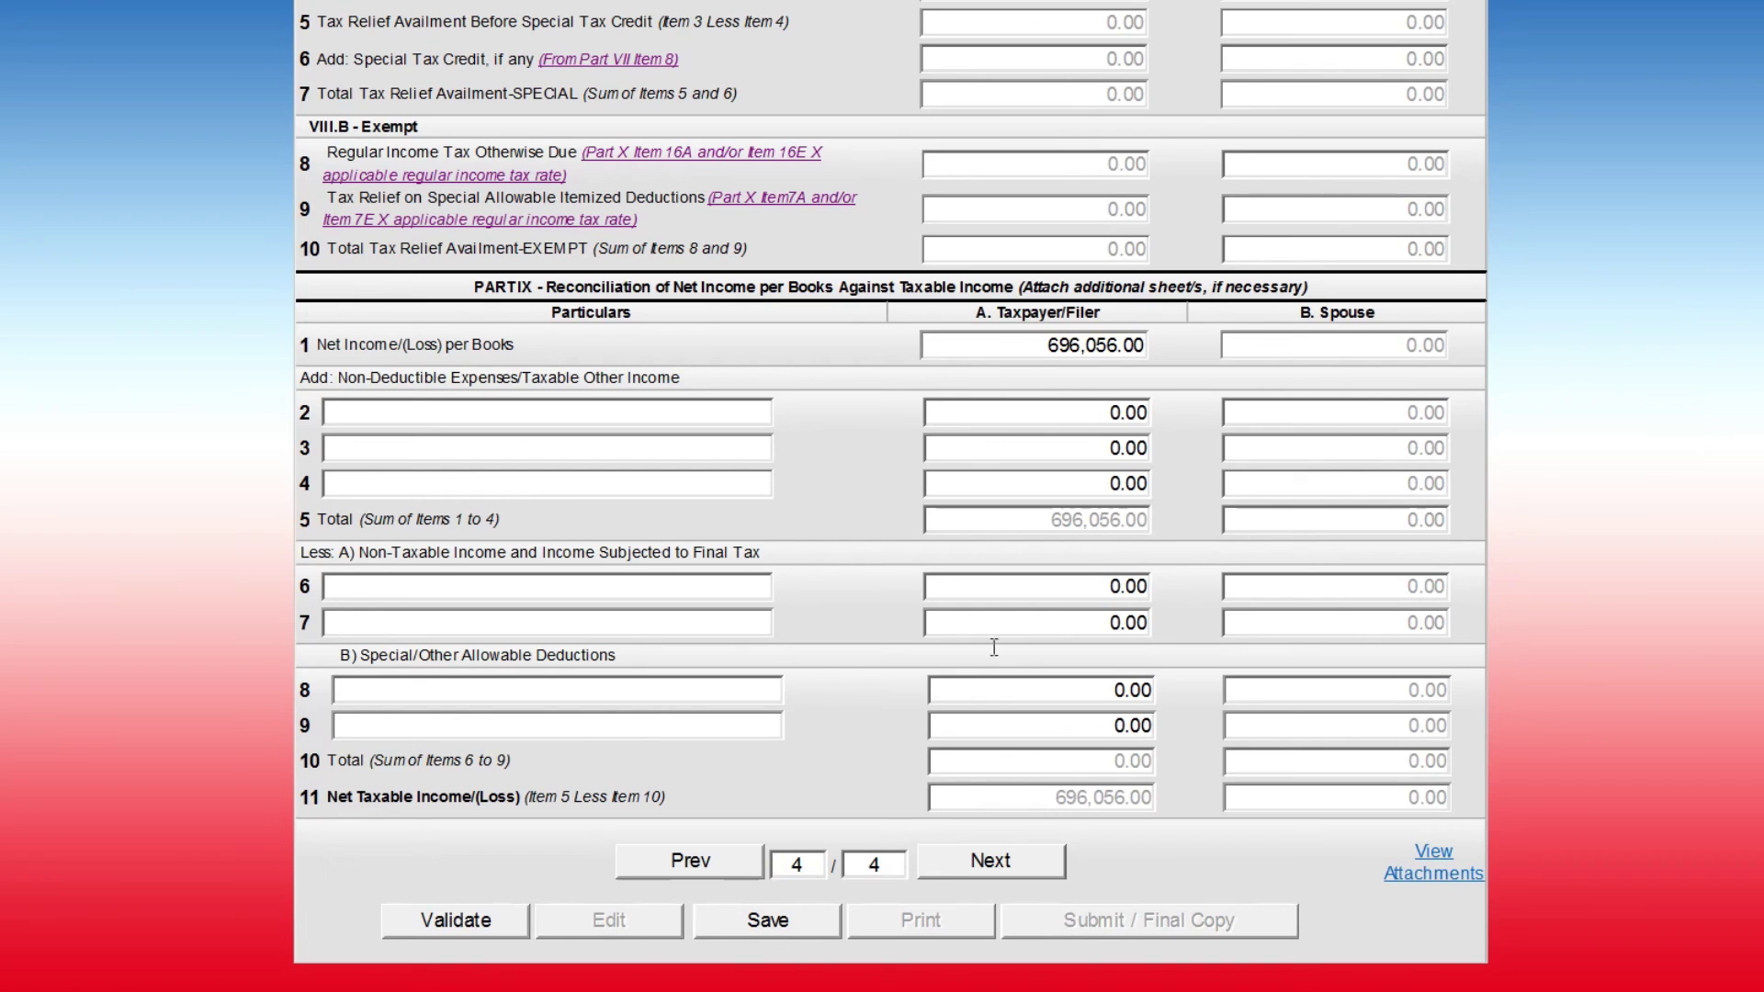
left_click(491, 922)
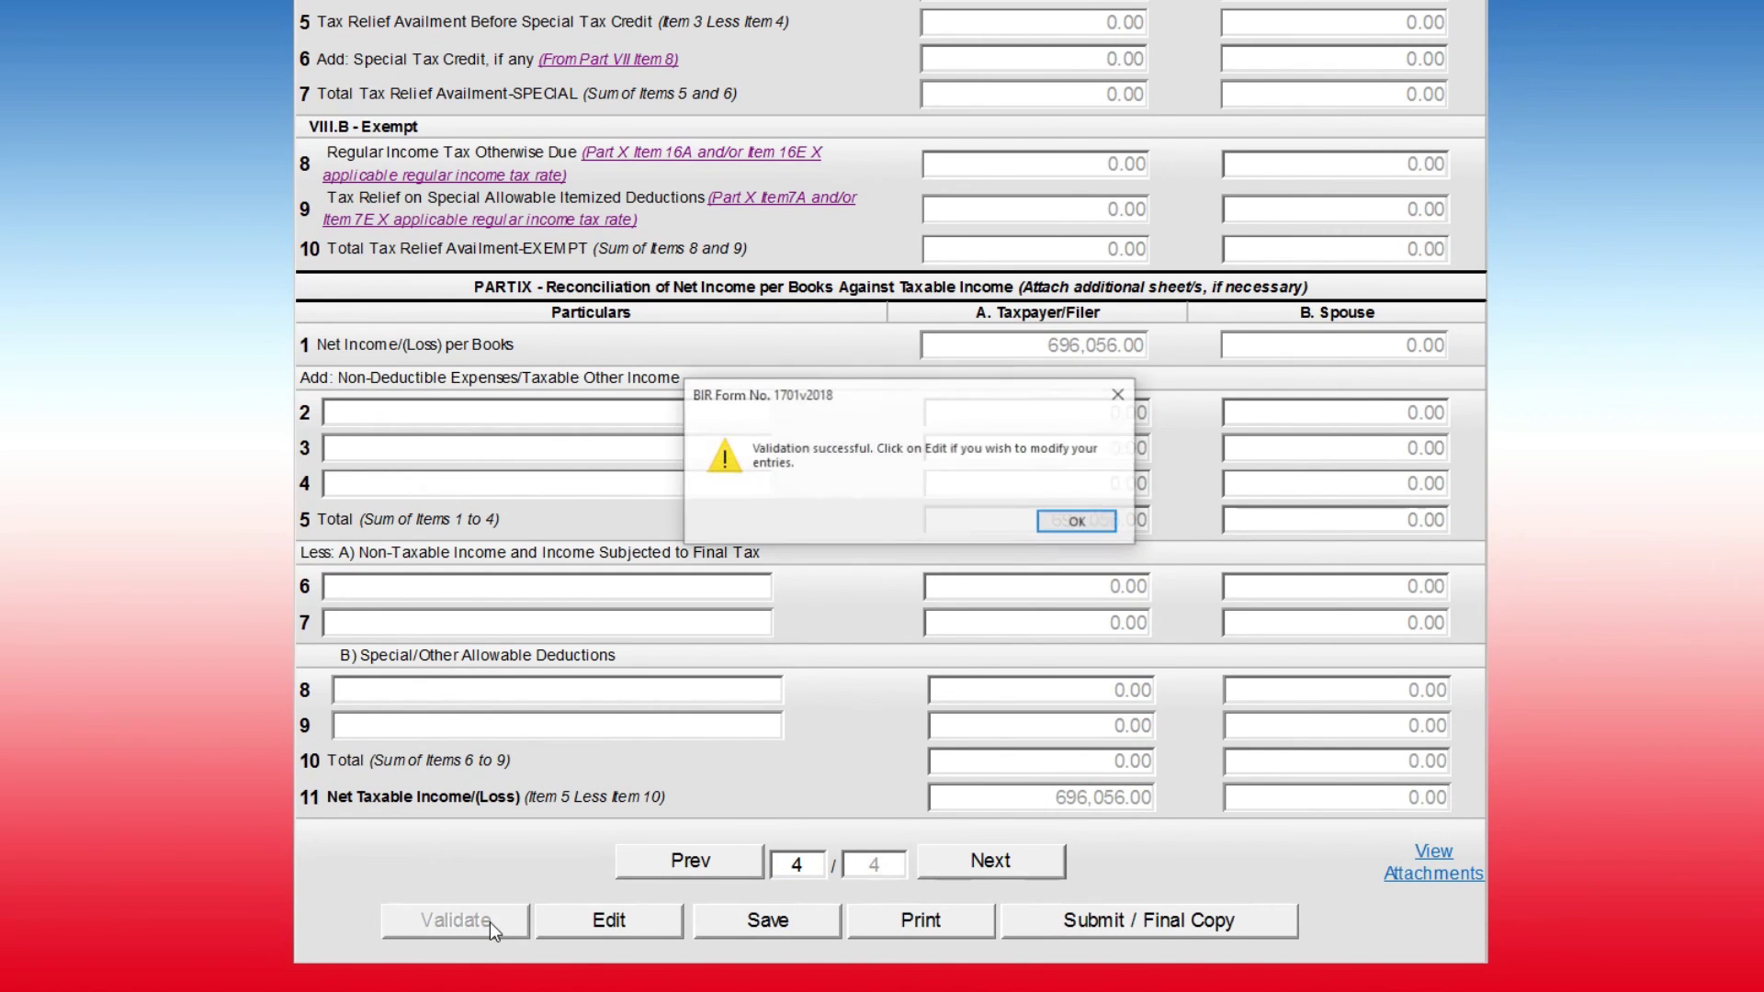
left_click(1077, 522)
Step: Review the tax credits on page 4 and the total tax payable in Part II on page 1
scroll(781, 779, "up", 15)
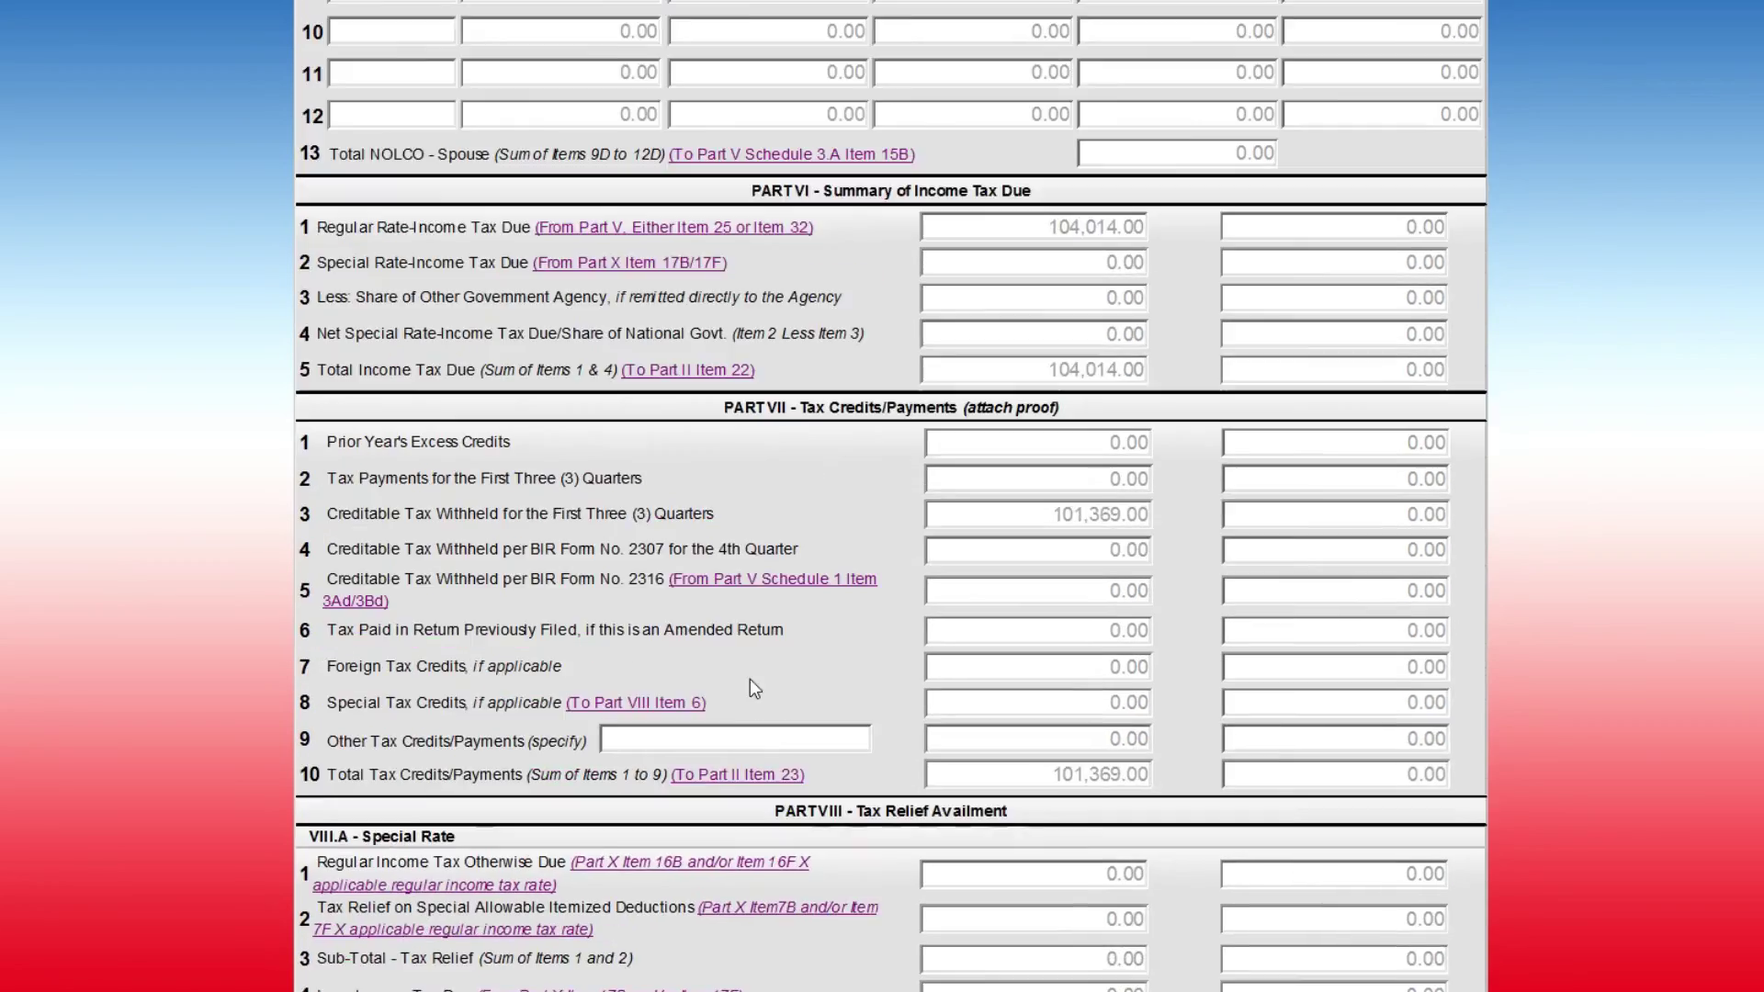
scroll(773, 738, "down", 15)
left_click(813, 880)
type("1")
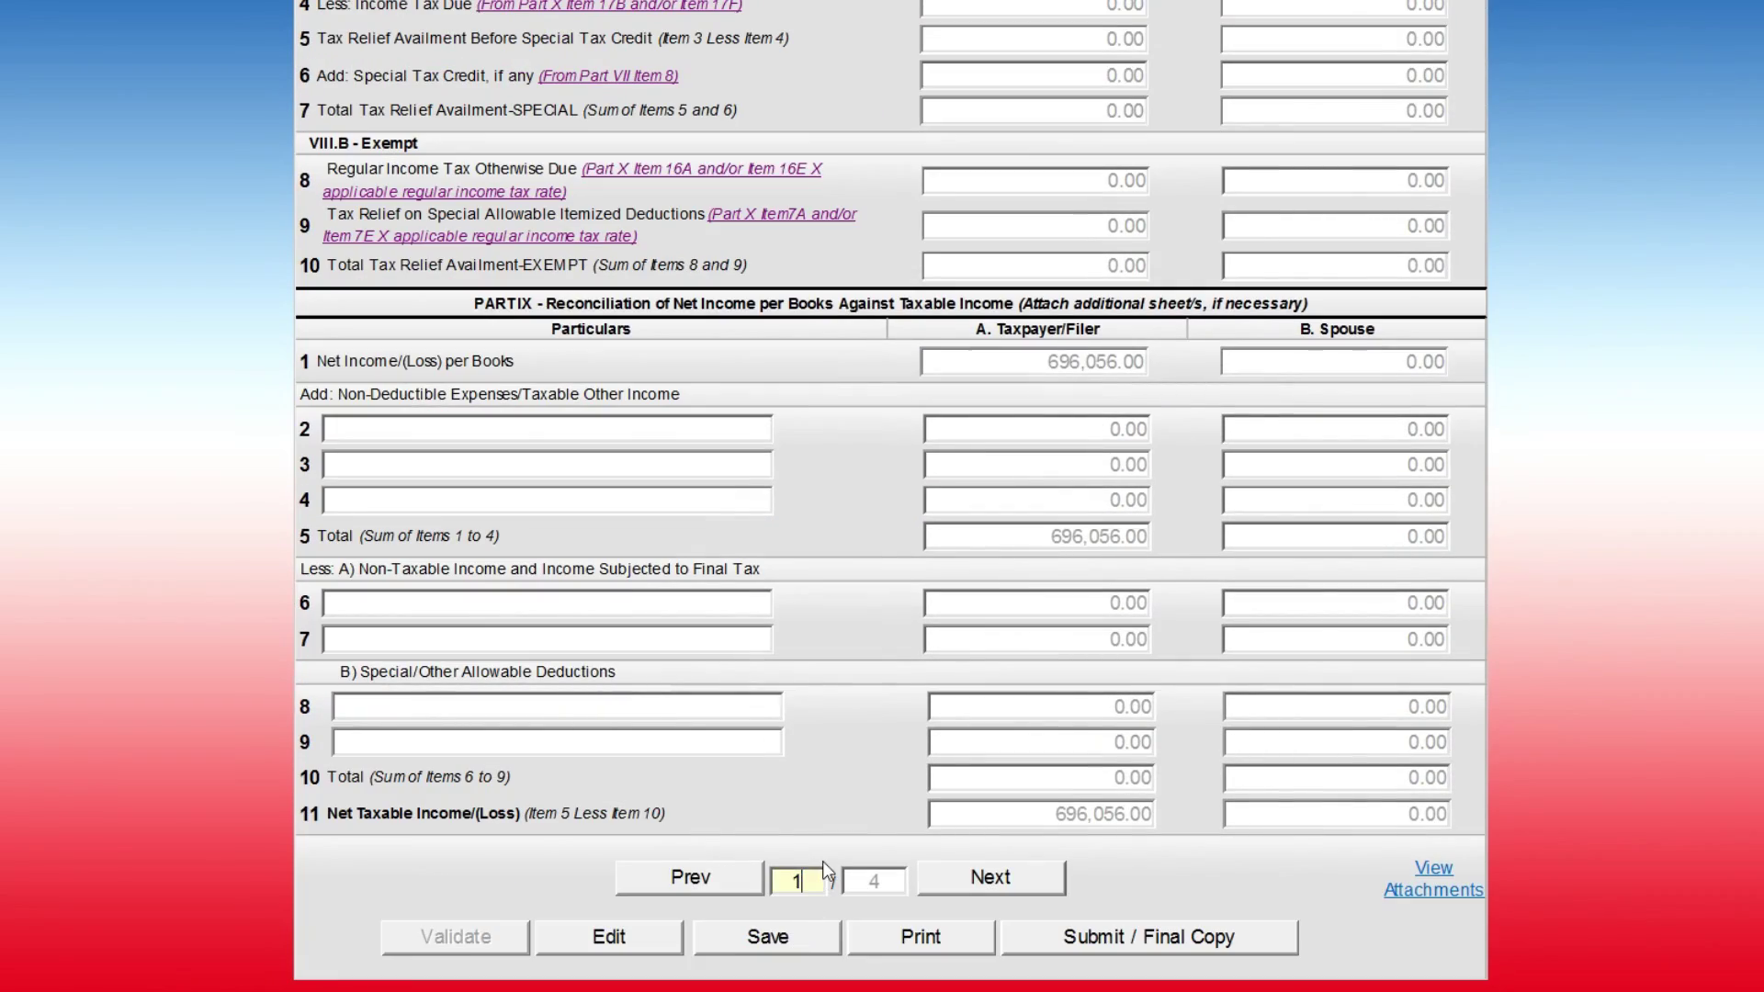
key("Return")
scroll(1136, 478, "up", 5)
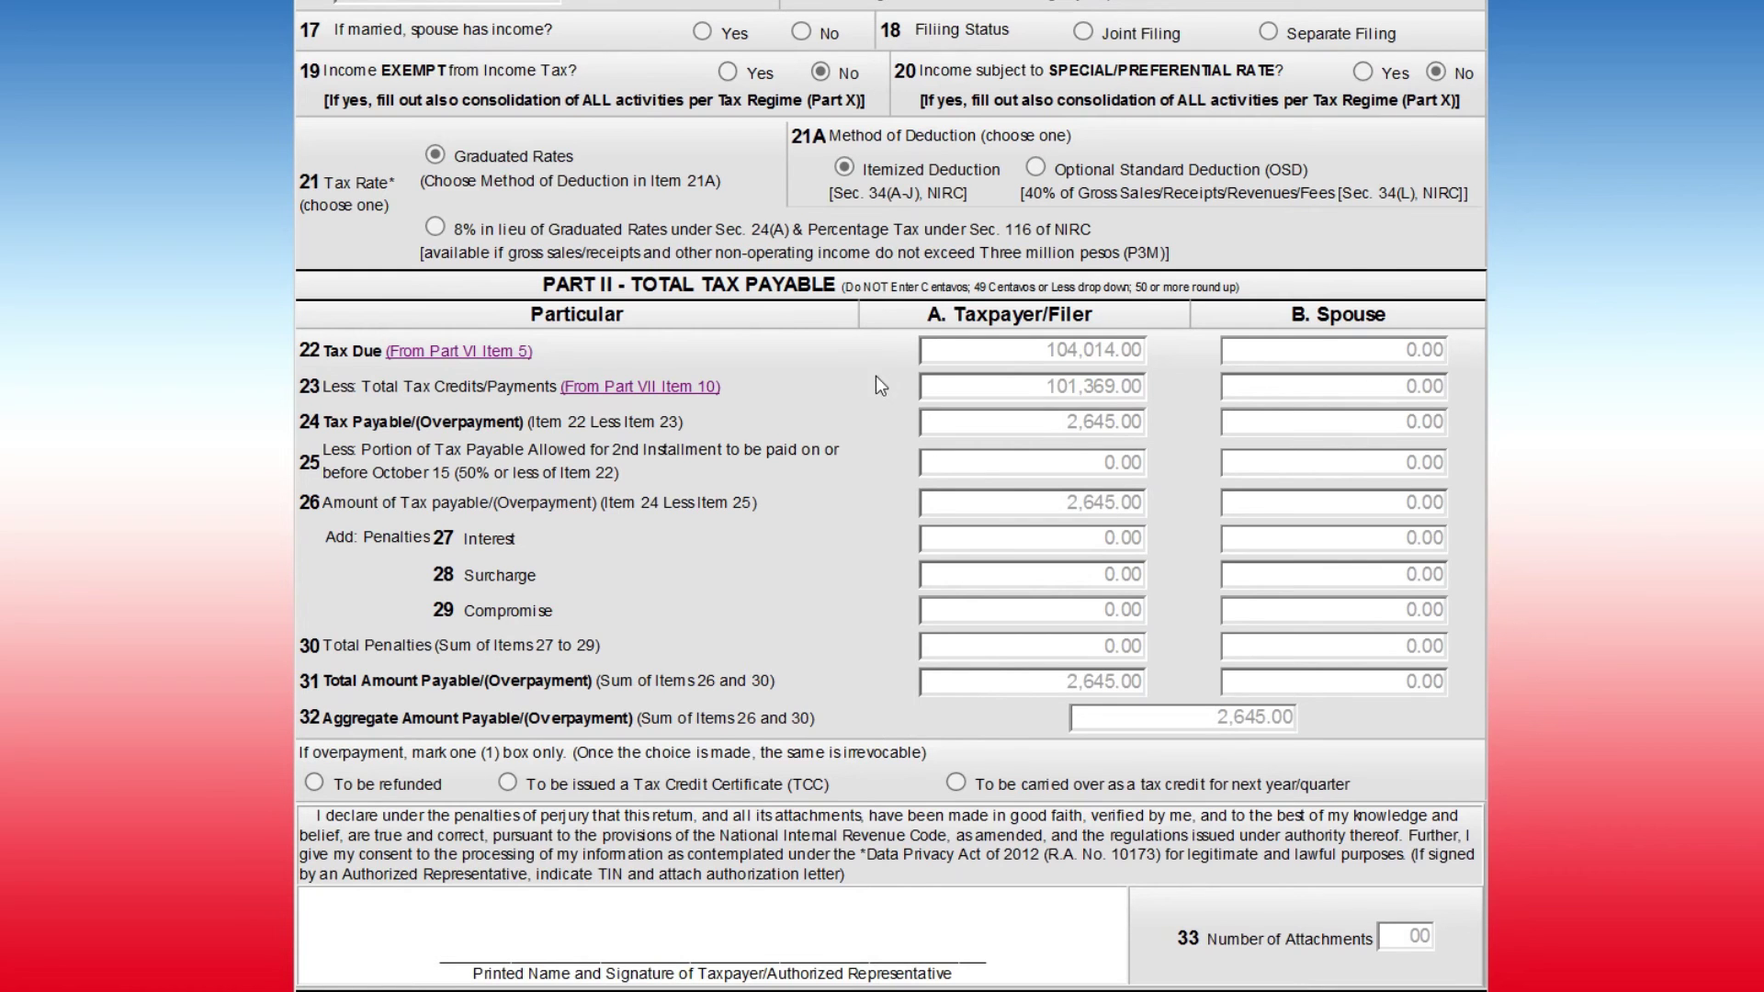
scroll(936, 466, "up", 3)
scroll(932, 473, "up", 2)
scroll(930, 481, "down", 3)
scroll(1172, 599, "down", 5)
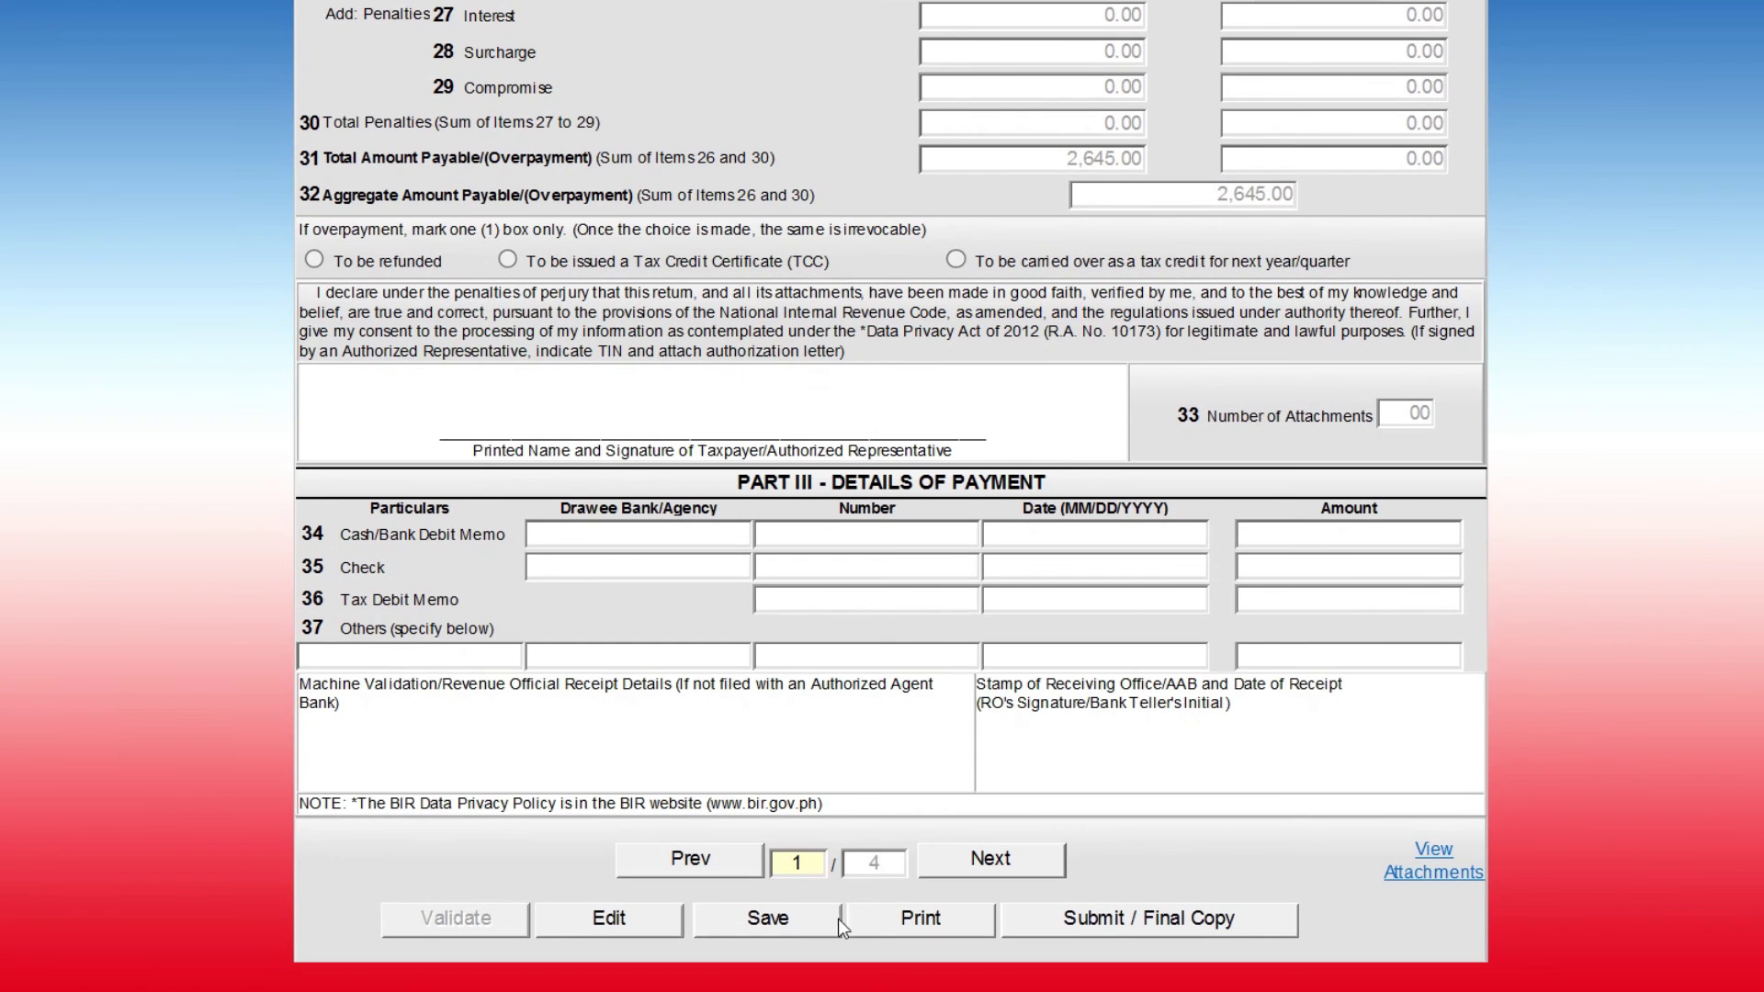
Step: Save the validated return and close the save messages
left_click(817, 919)
left_click(1047, 529)
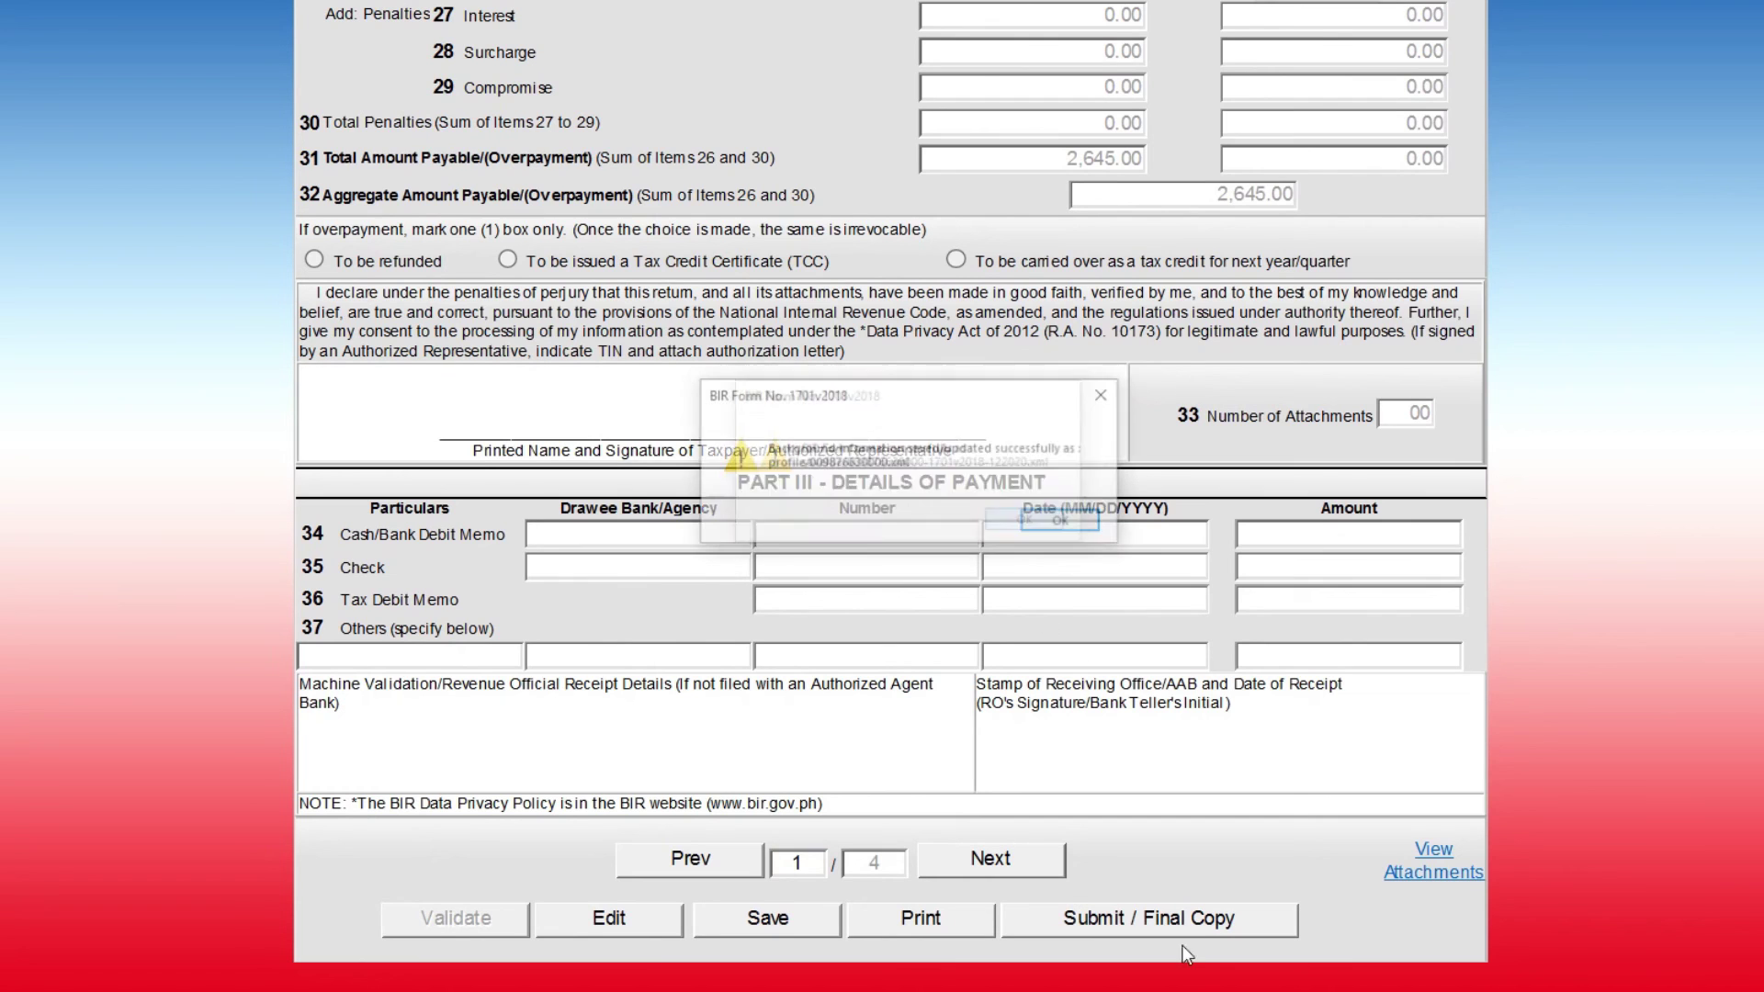
left_click(1064, 522)
left_click(1156, 915)
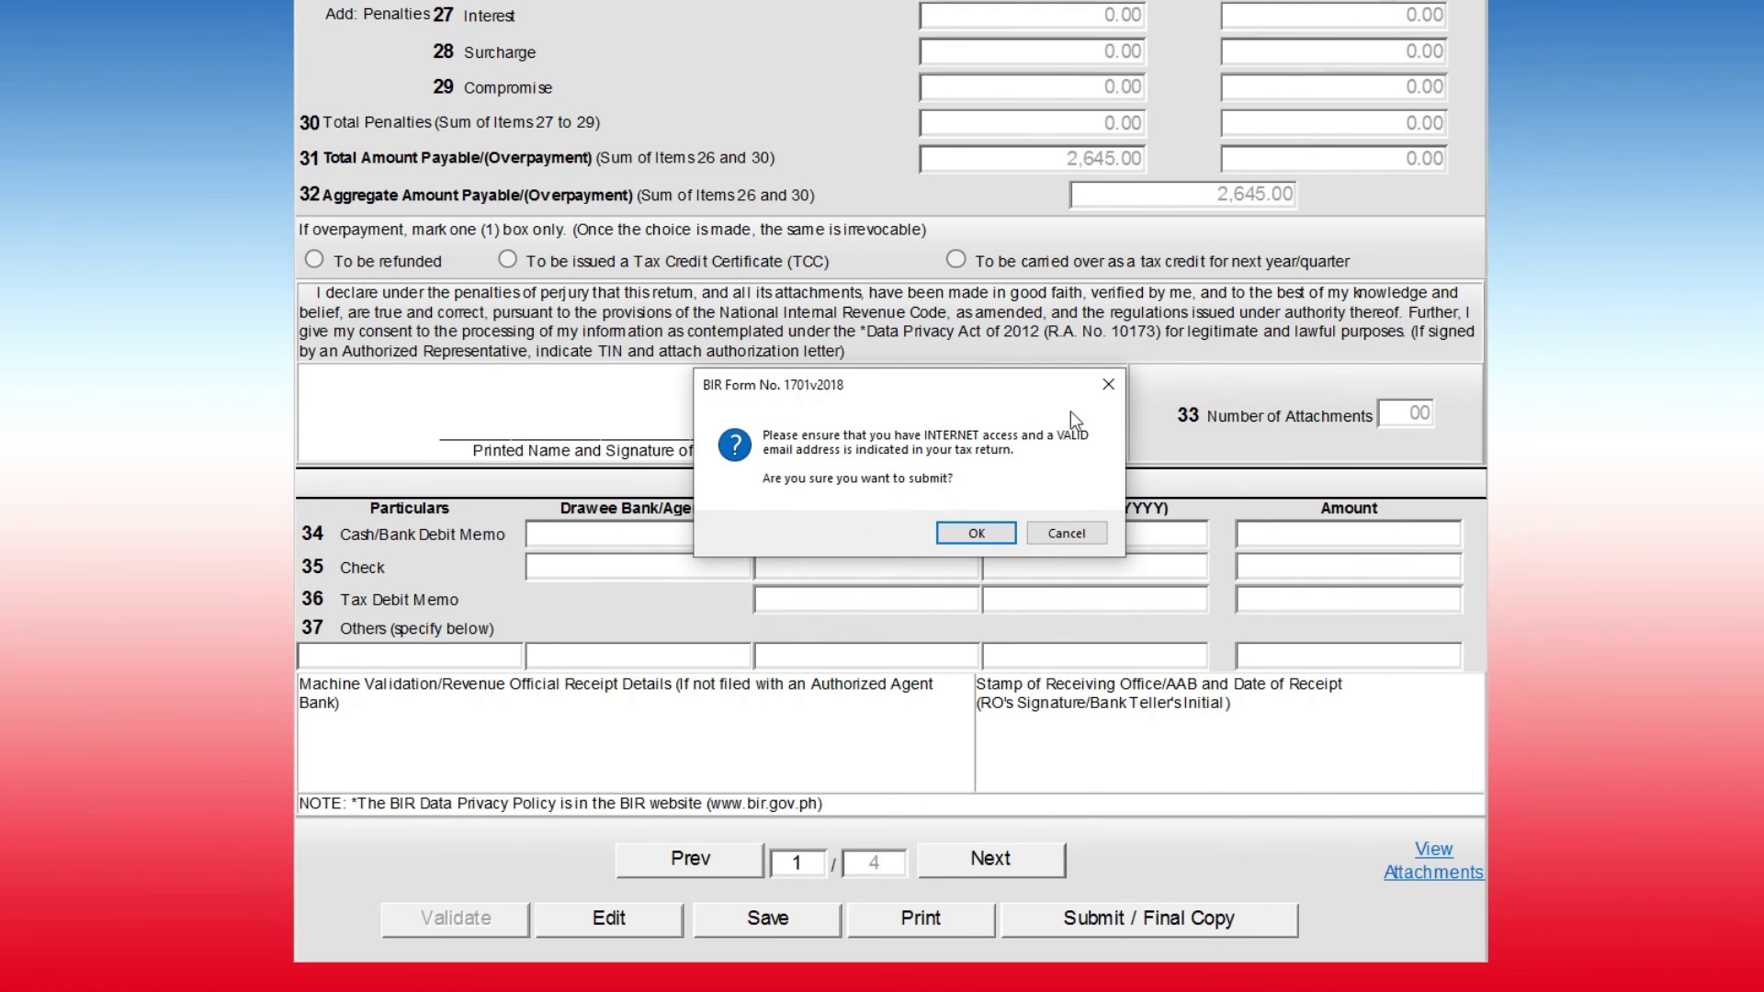
left_click_drag(946, 395, 978, 313)
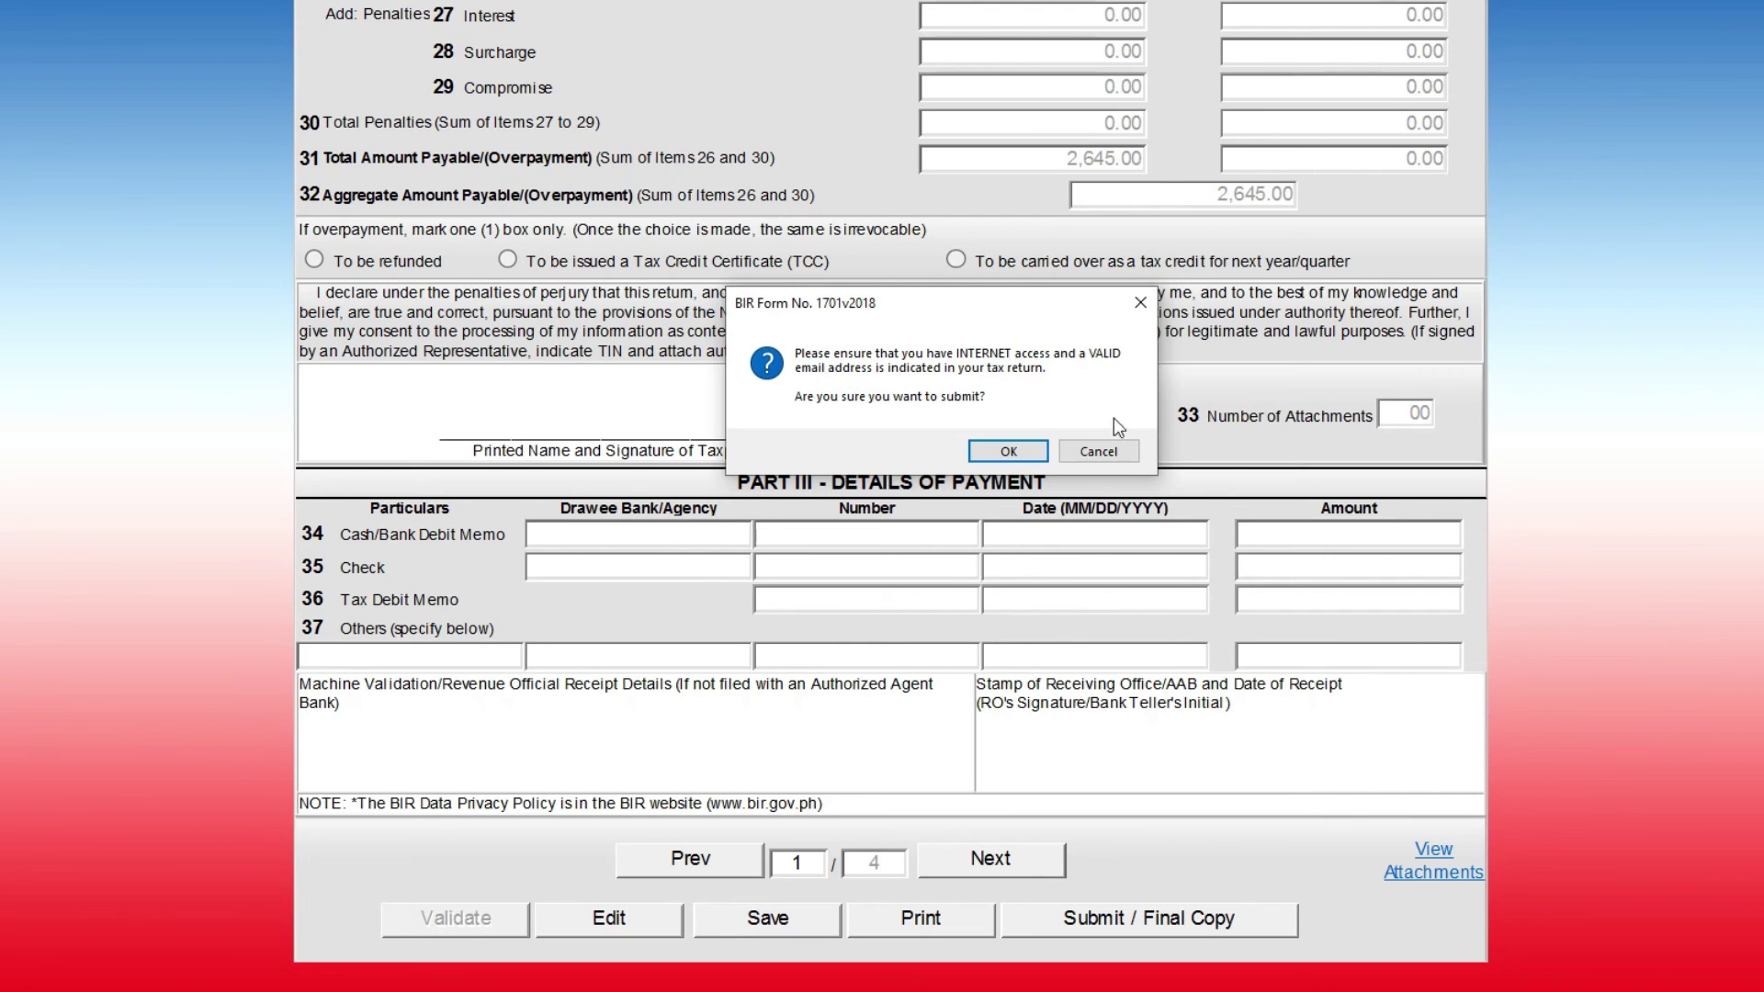
left_click(1064, 447)
Step: Print all pages of the return, one copy, on the HP Smart Tank 500 series printer
scroll(1072, 554, "up", 8)
scroll(1071, 553, "up", 7)
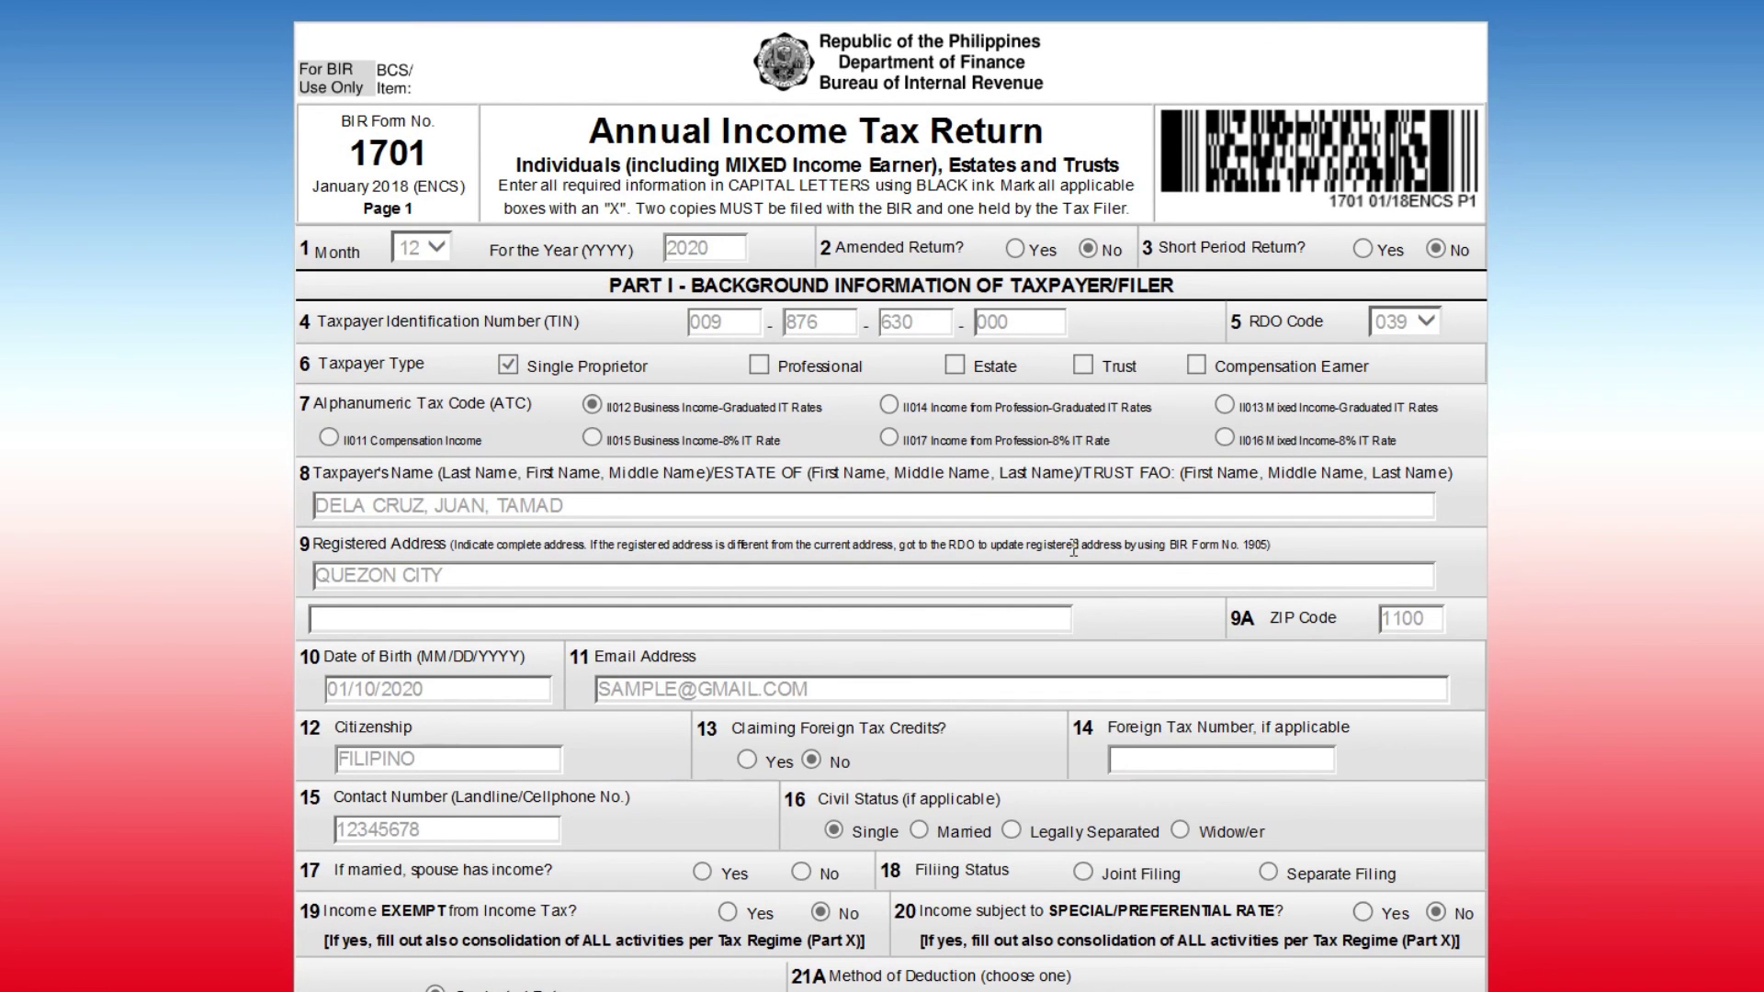
scroll(1200, 470, "down", 4)
scroll(1170, 526, "up", 4)
scroll(750, 636, "down", 15)
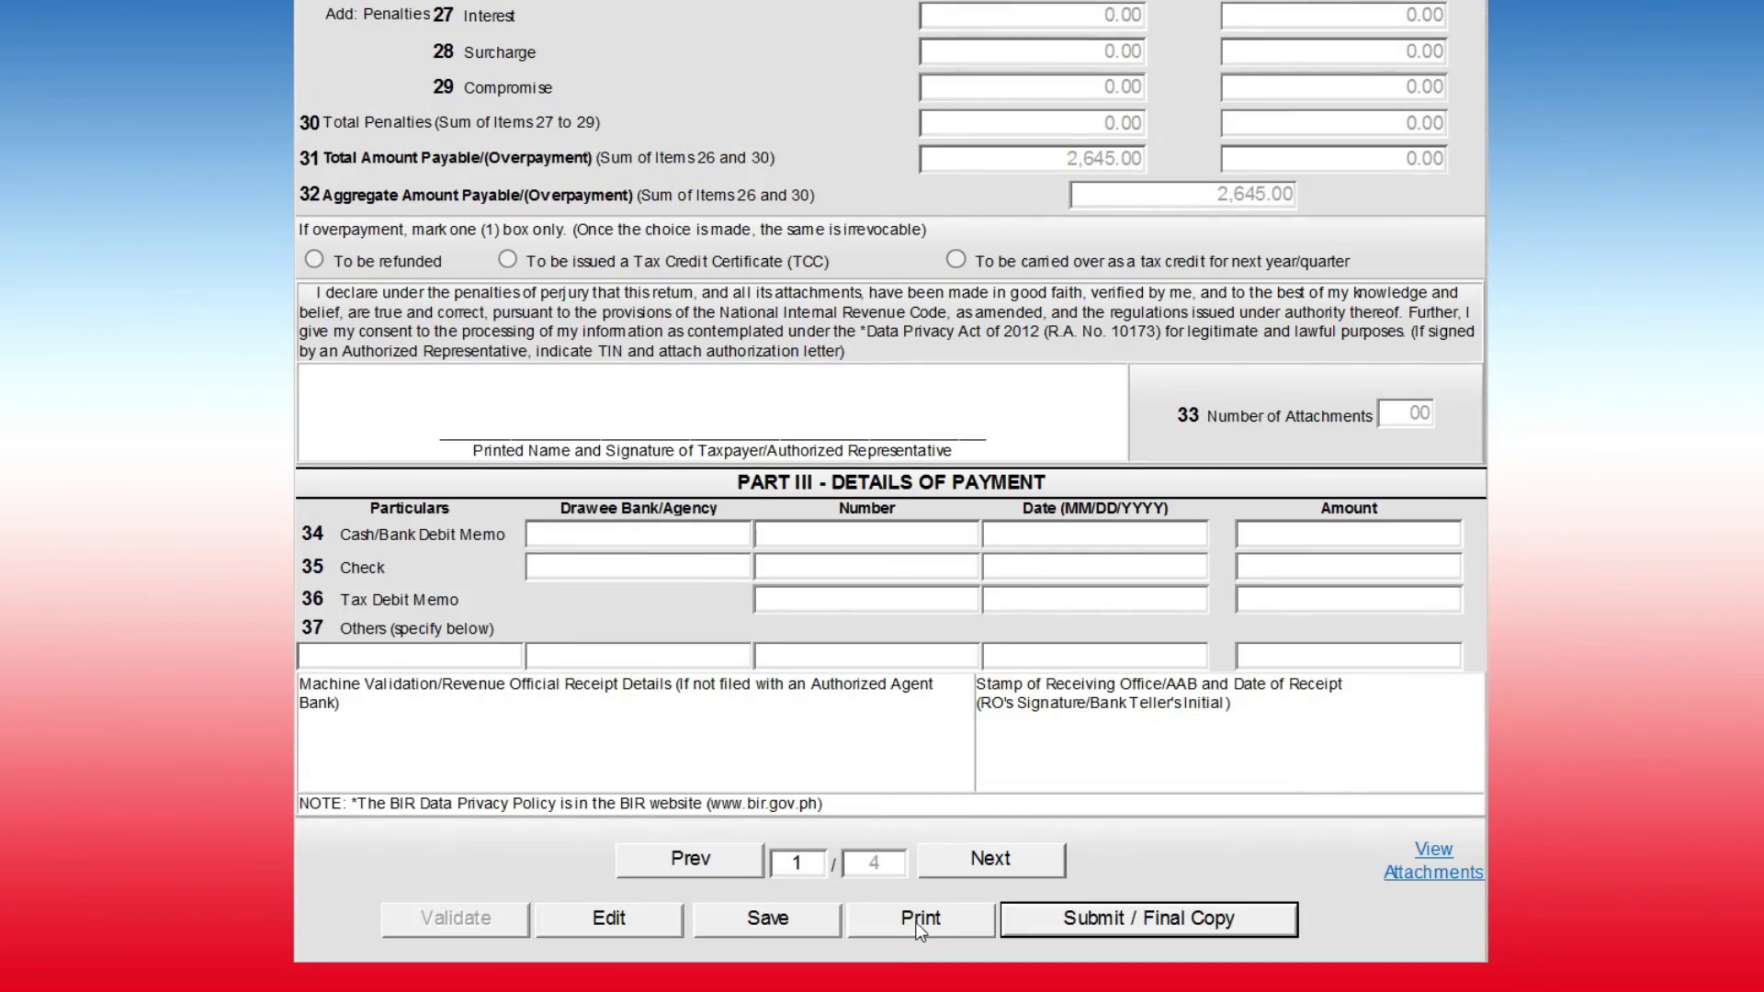
left_click(913, 917)
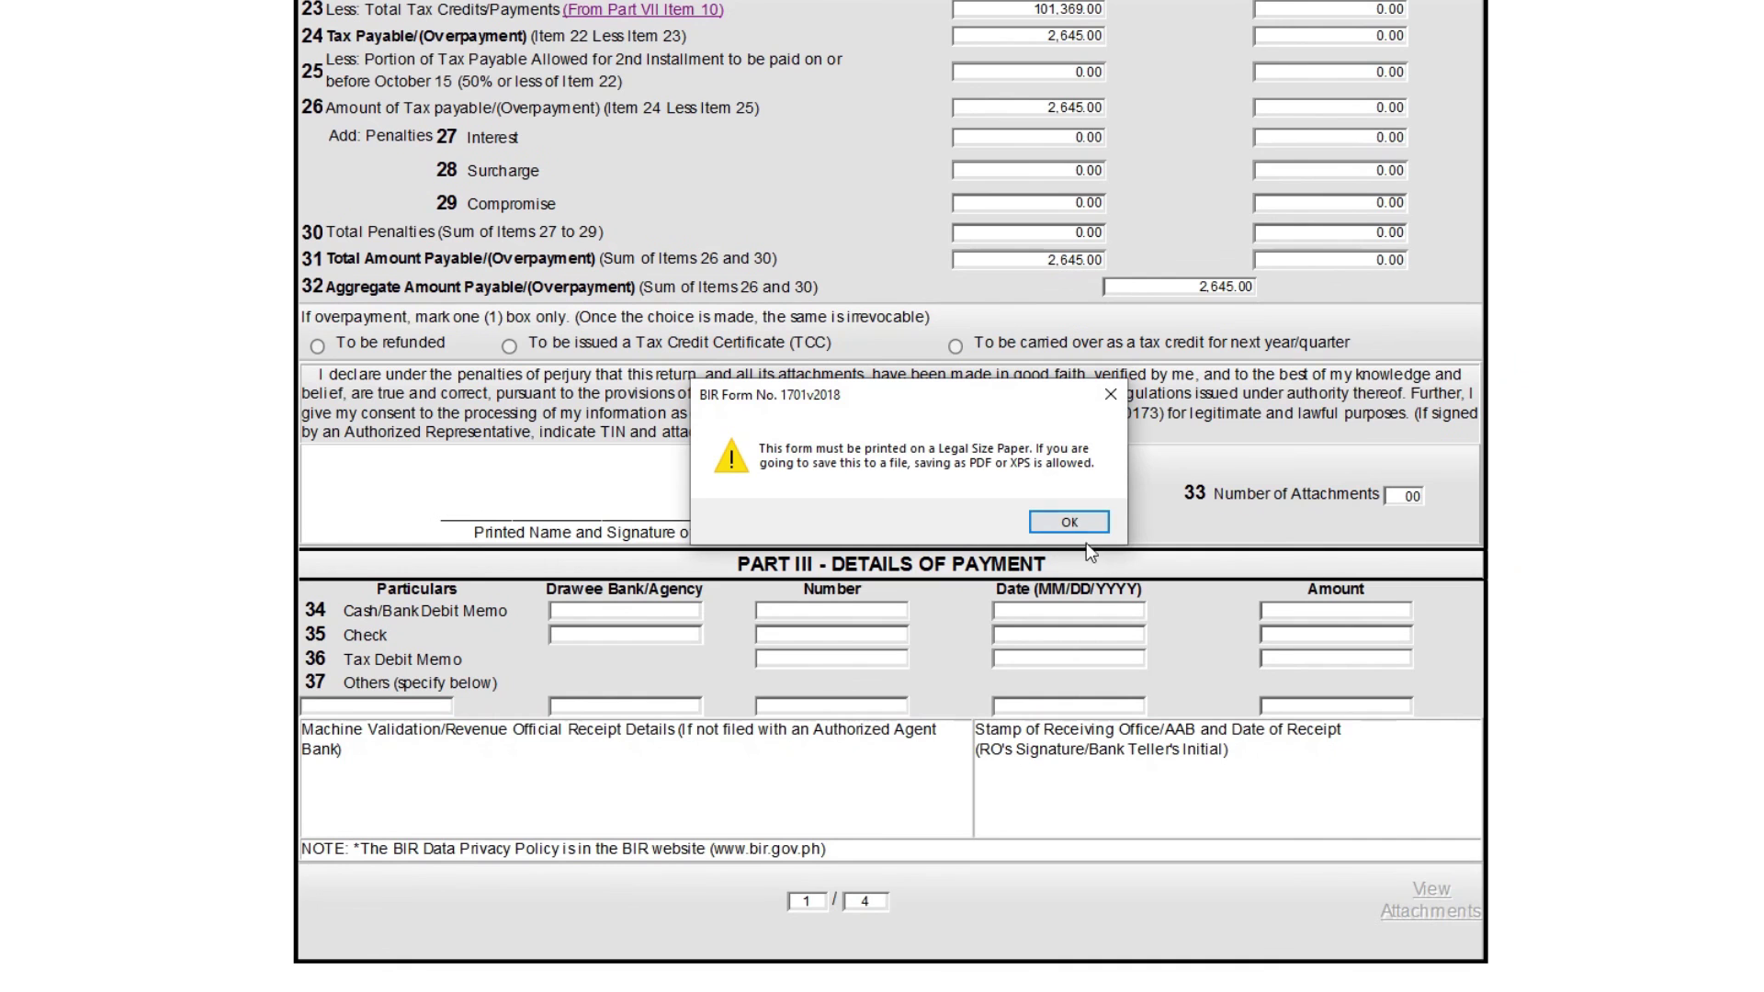
left_click(1068, 522)
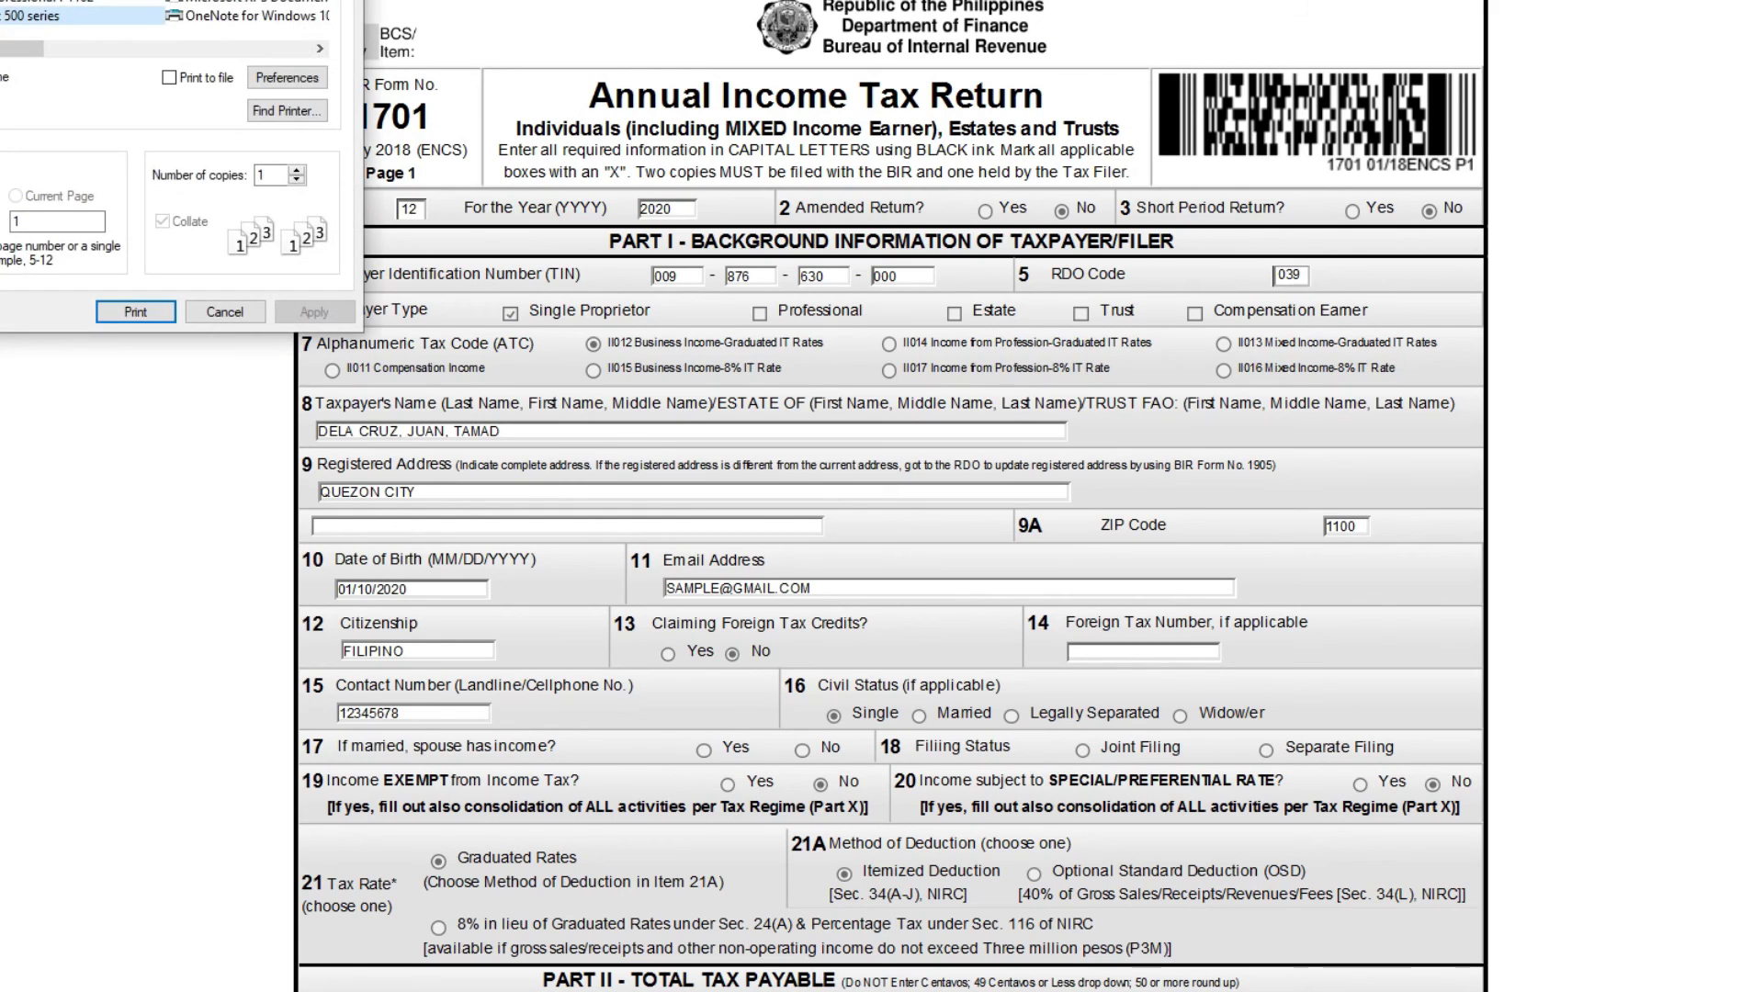
left_click_drag(1013, 250, 1002, 254)
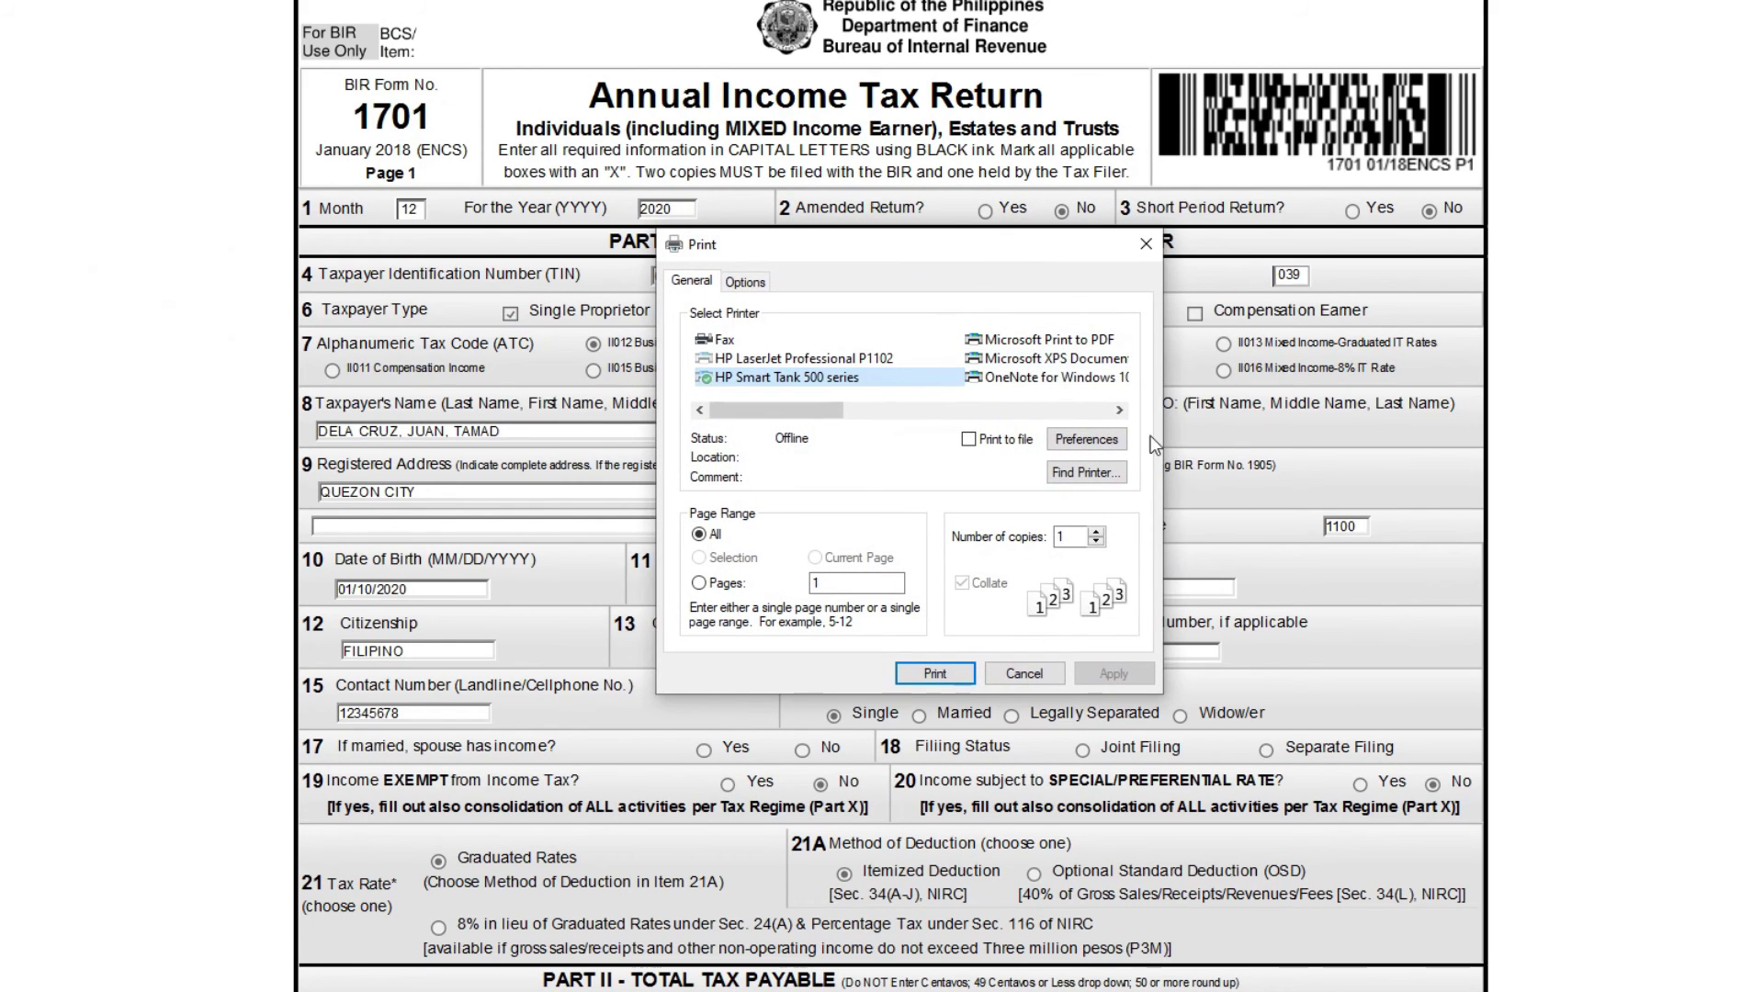
left_click(1121, 410)
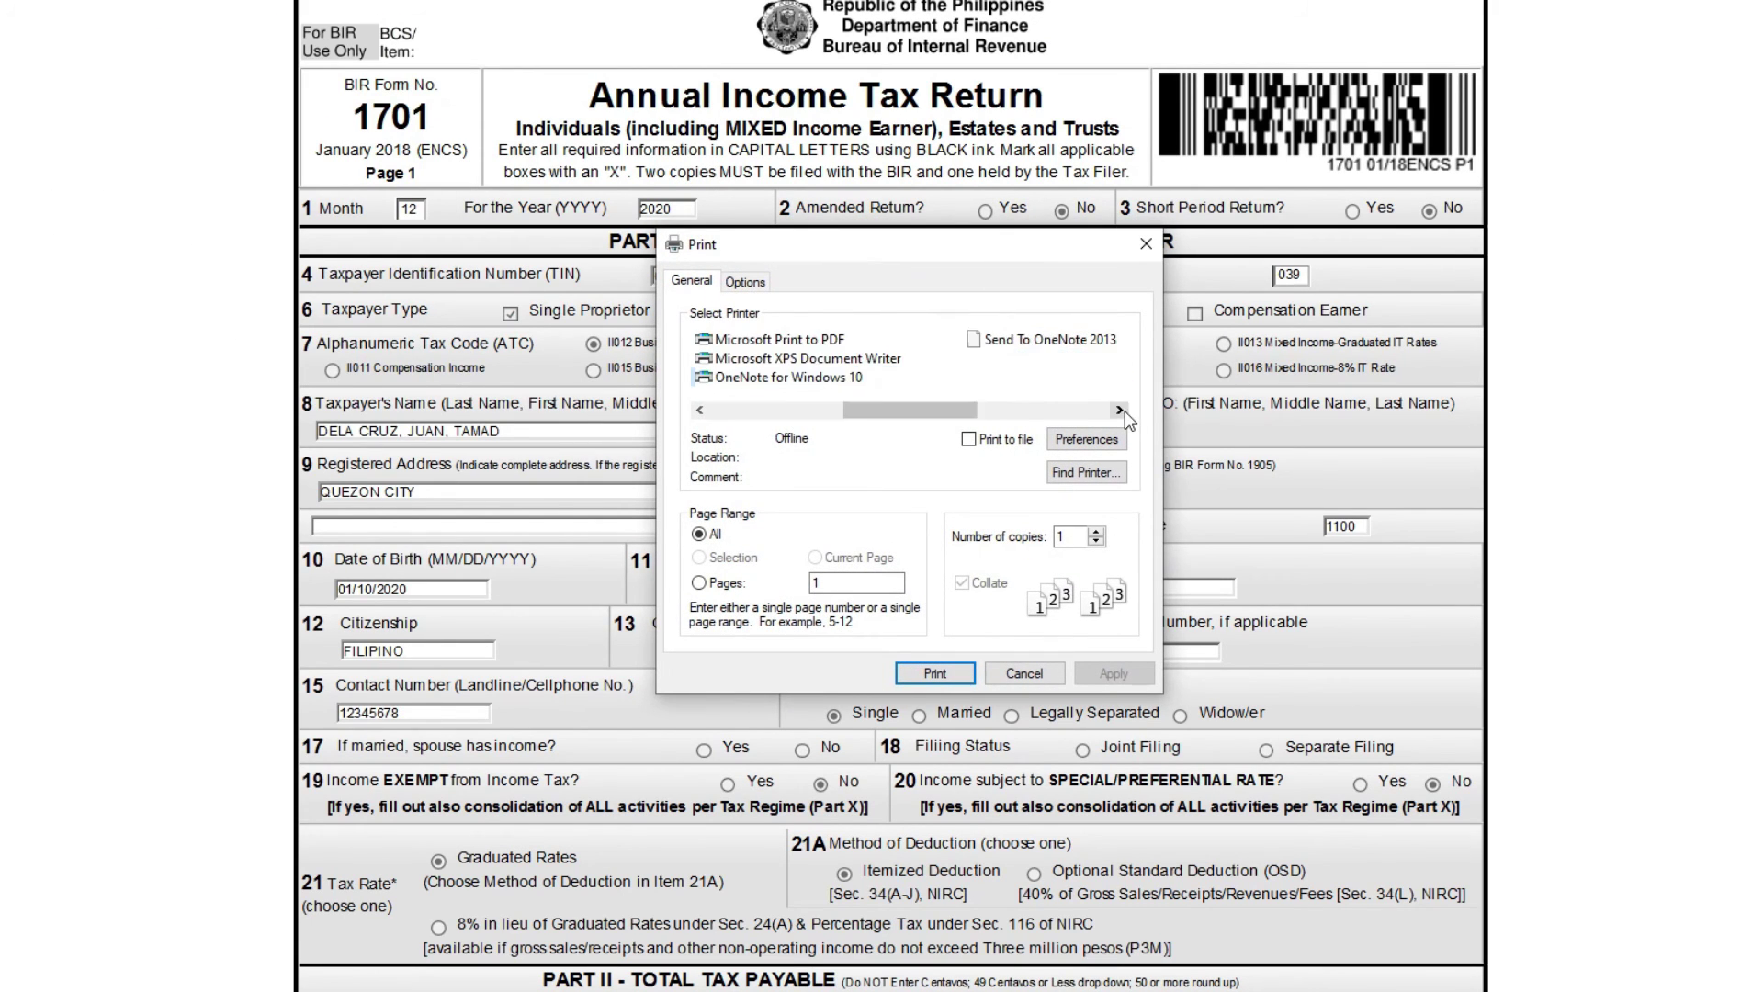
left_click(698, 409)
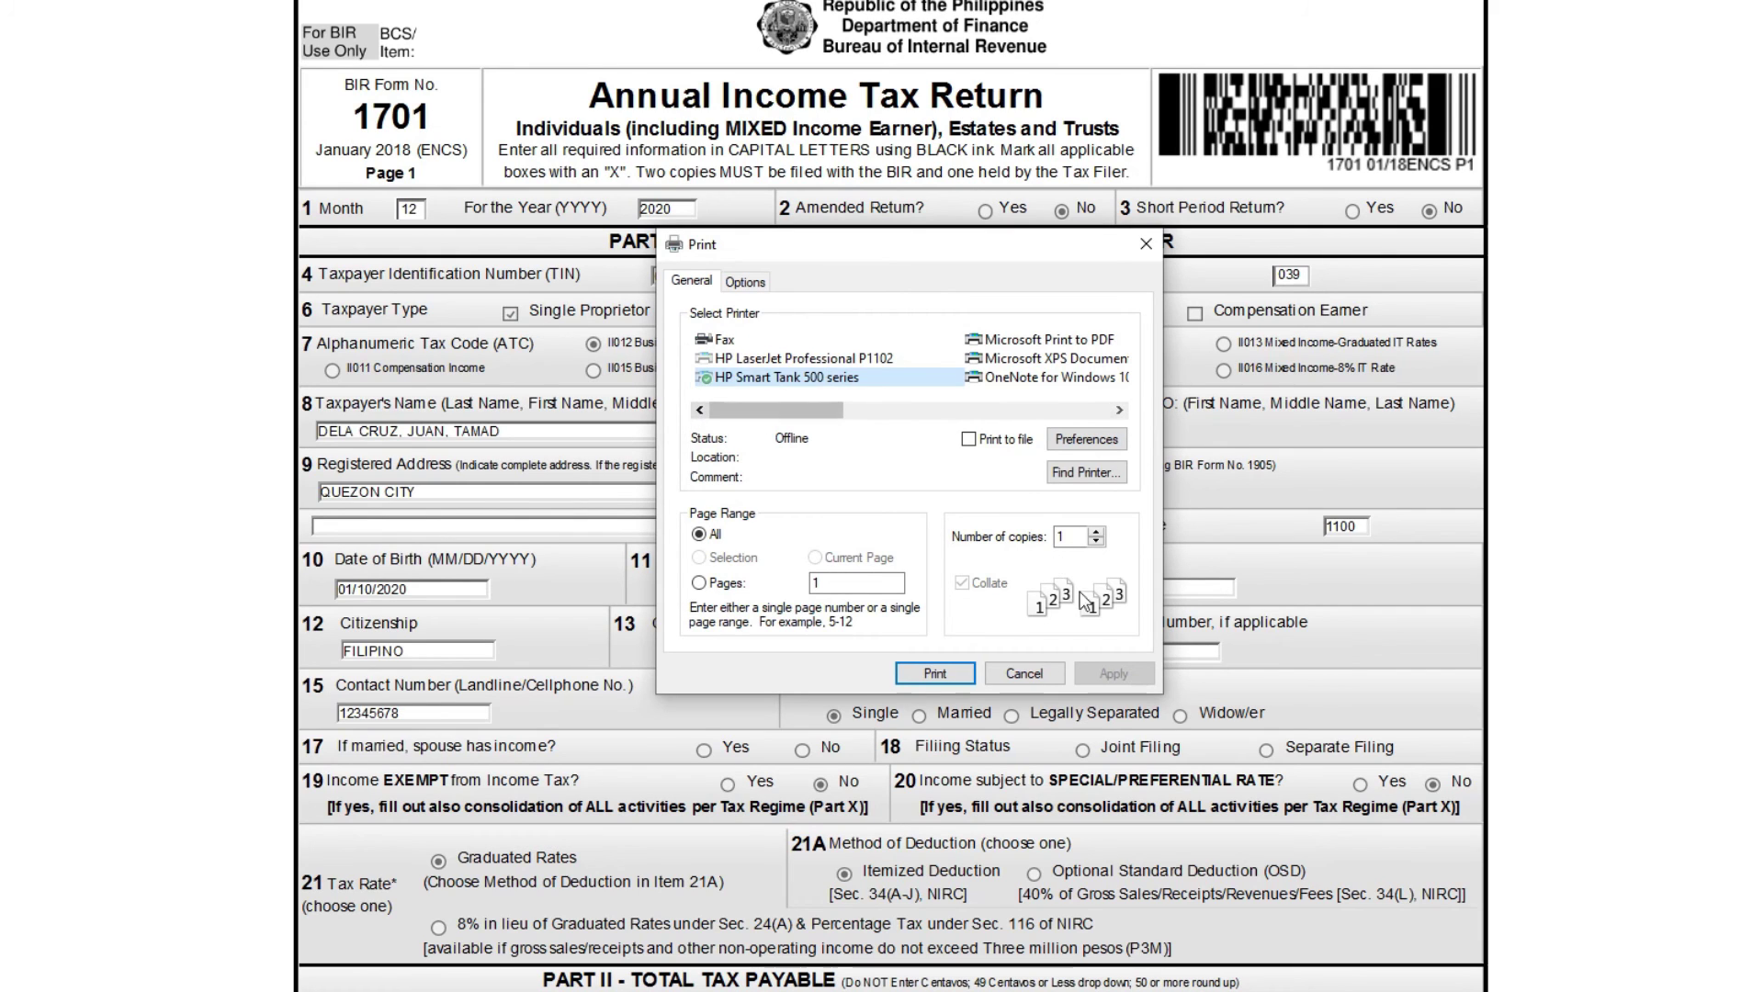
left_click(937, 674)
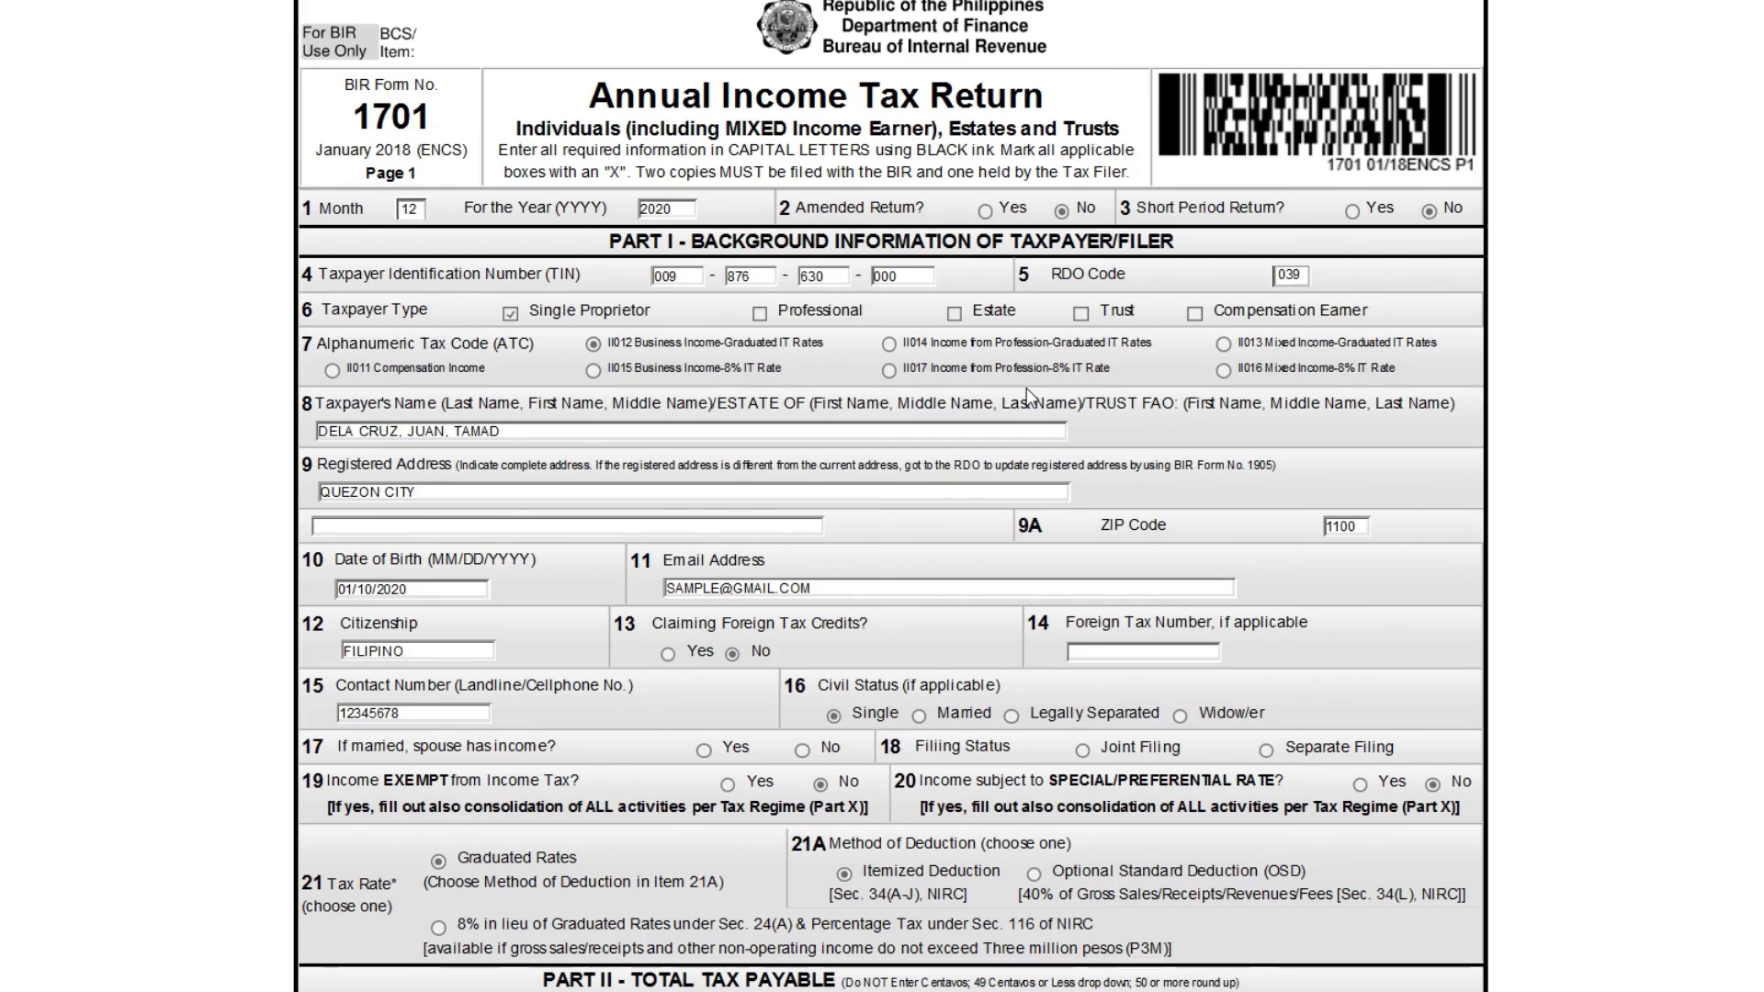
Step: Review the background information, total tax payable and payment details on page 1 of the return
scroll(1027, 388, "down", 10)
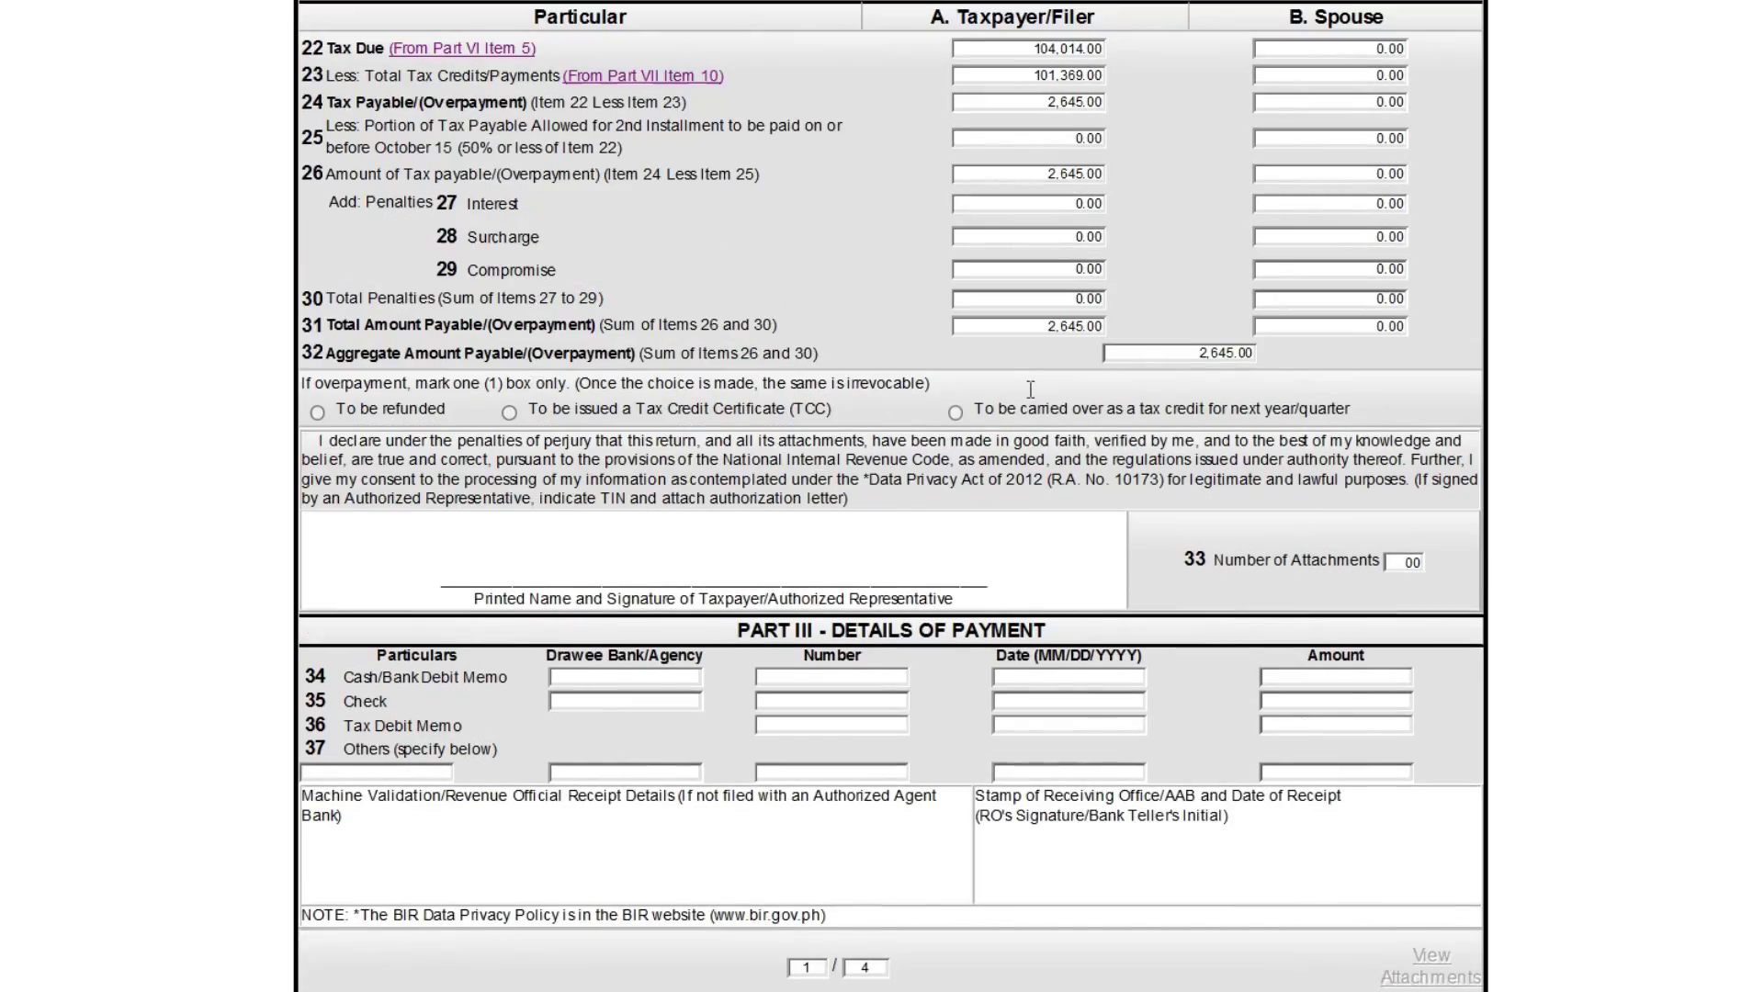
scroll(1031, 389, "up", 10)
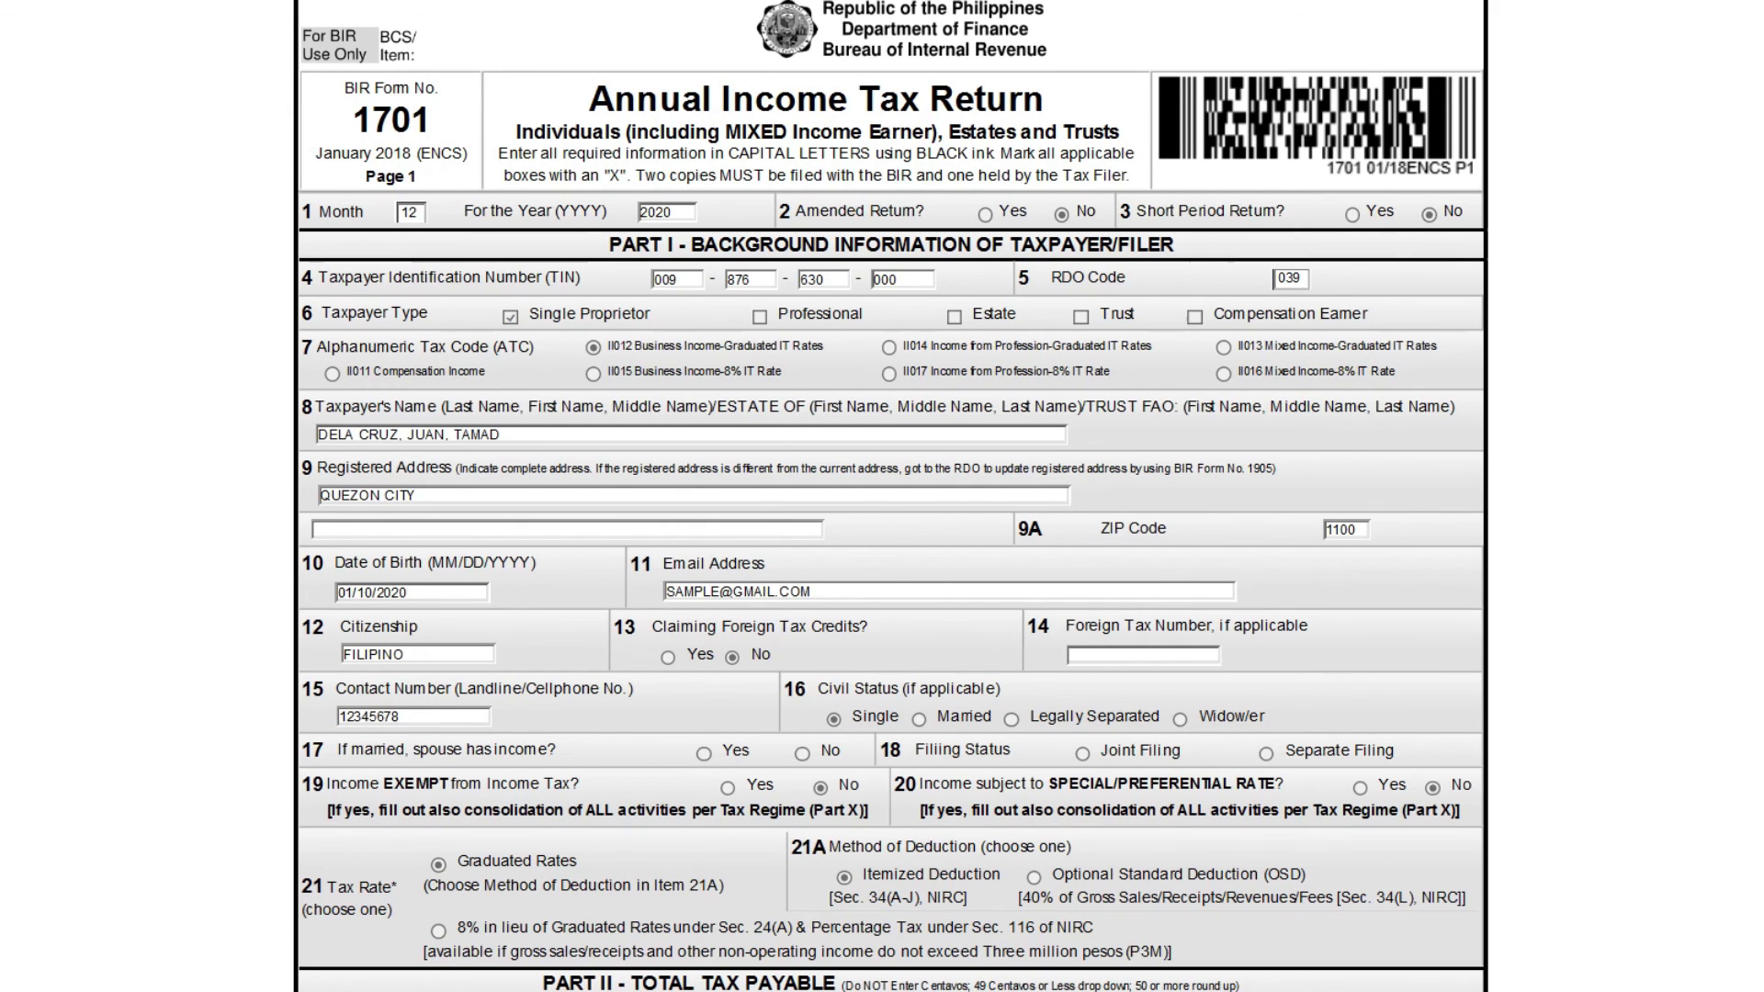
scroll(882, 496, "down", 1)
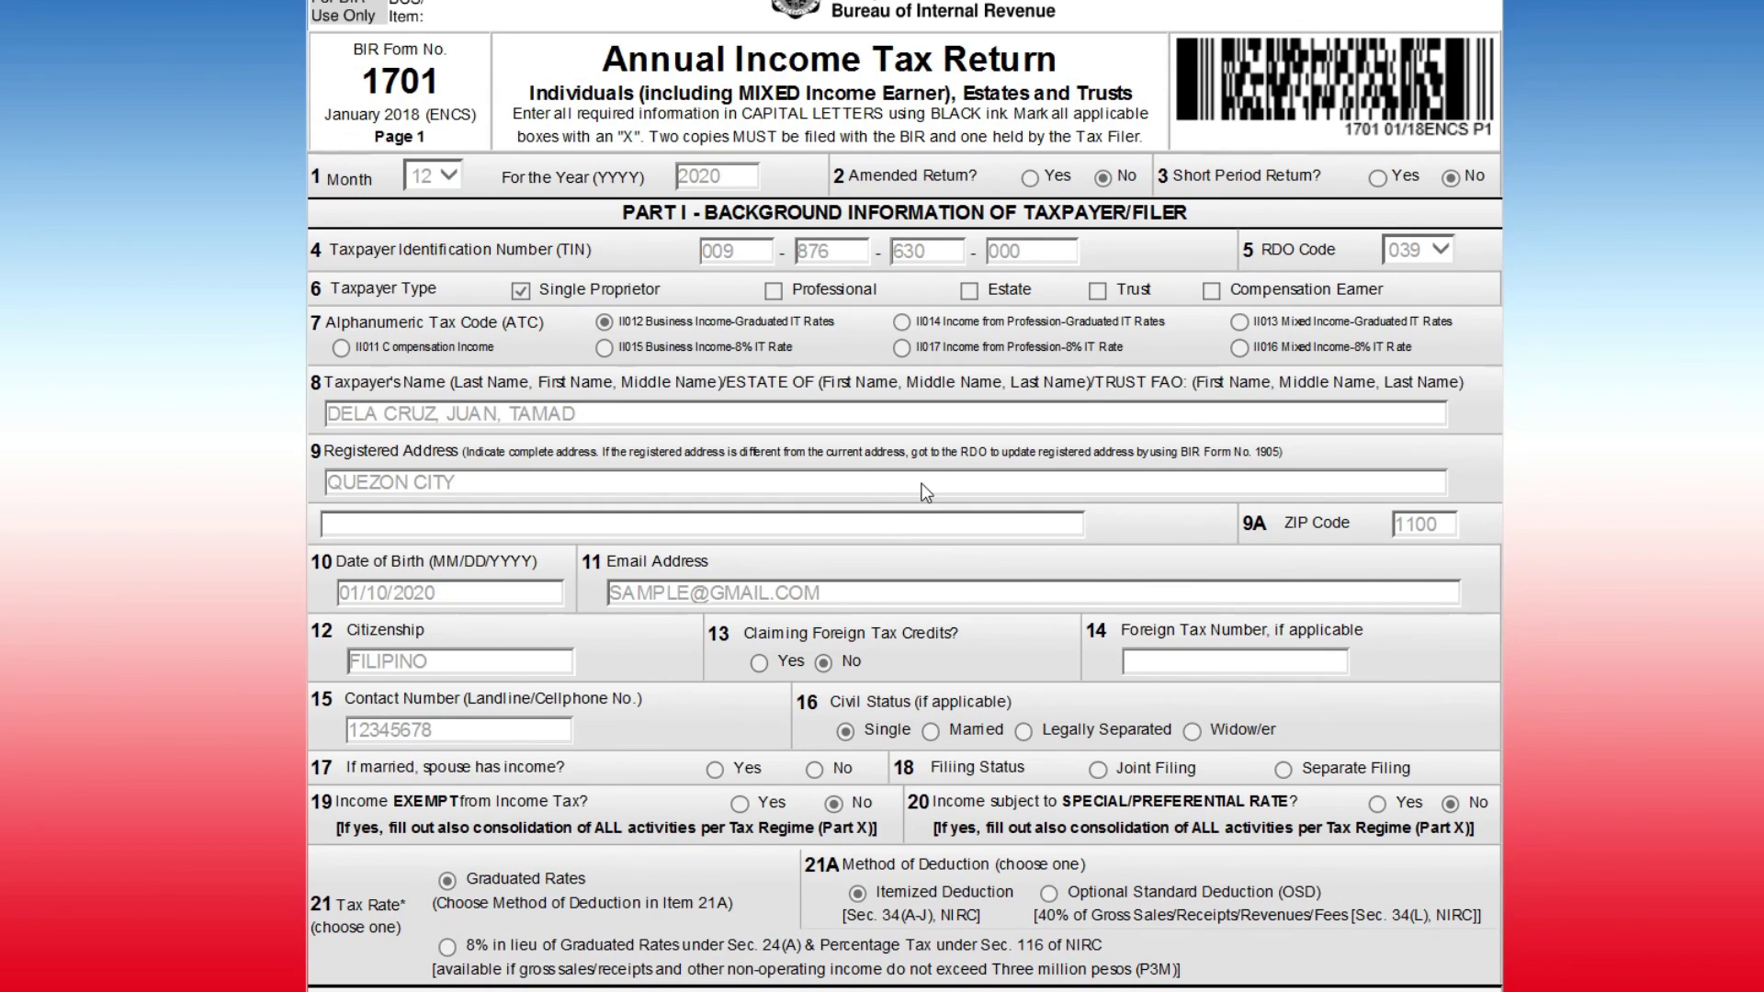
scroll(922, 493, "down", 7)
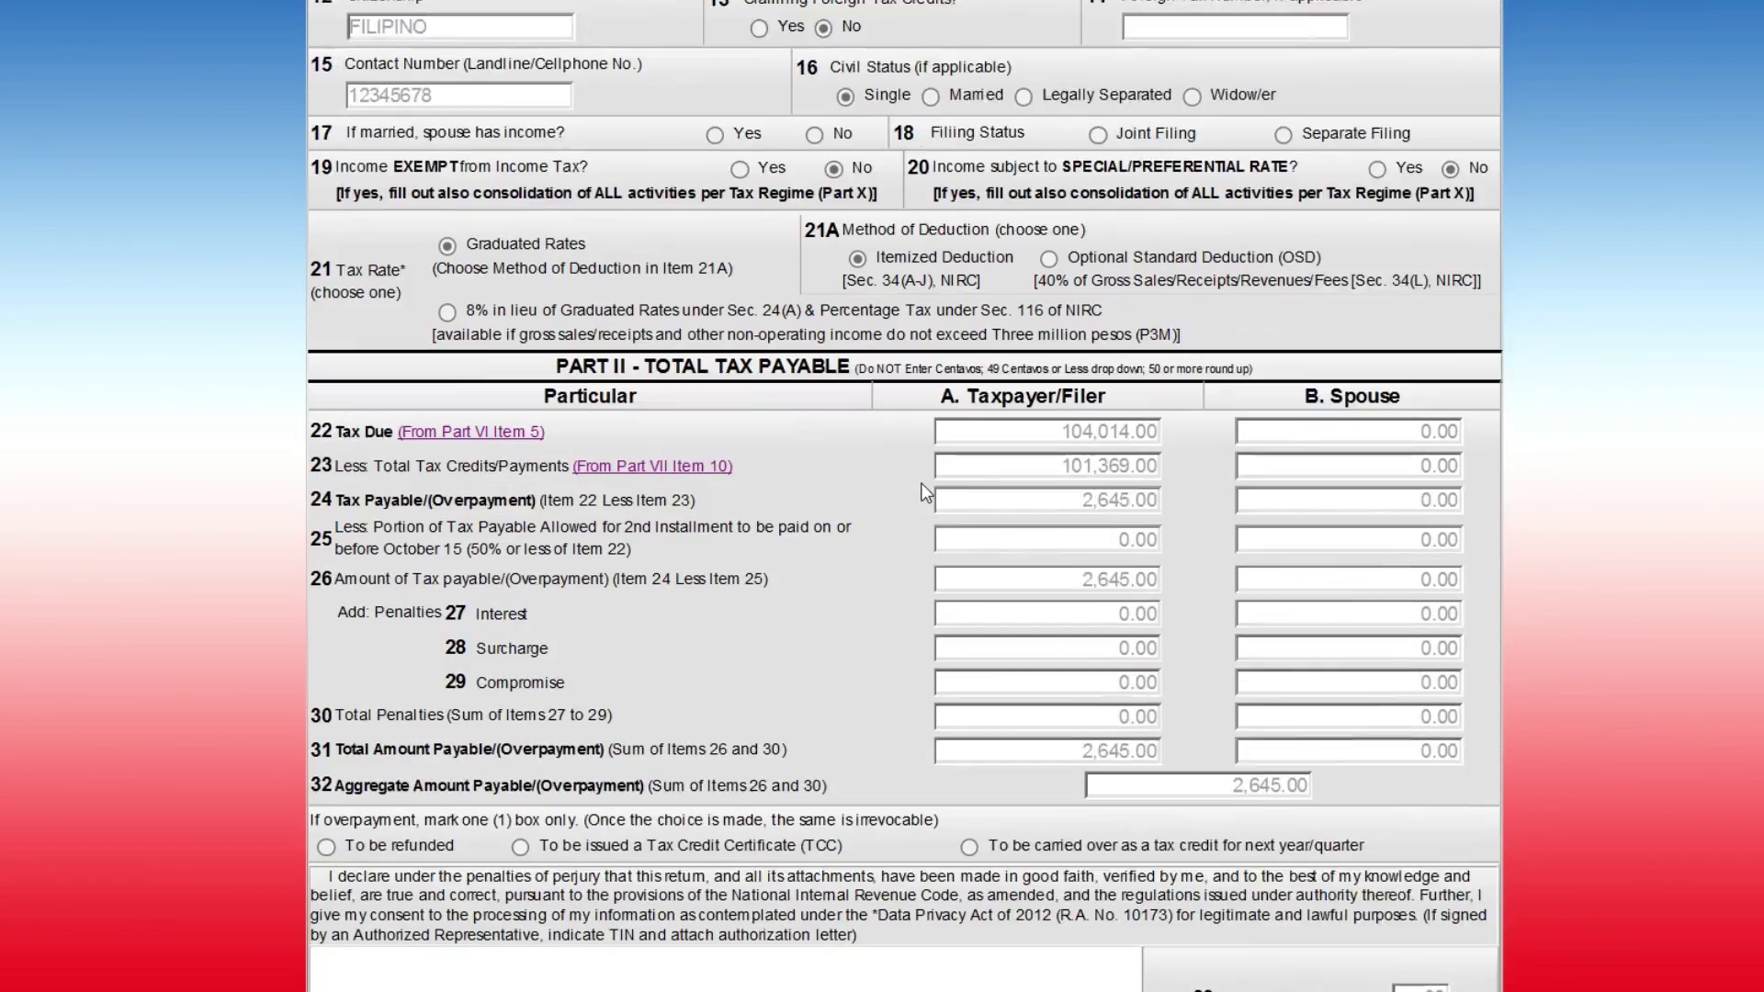
scroll(922, 493, "down", 6)
scroll(902, 503, "up", 2)
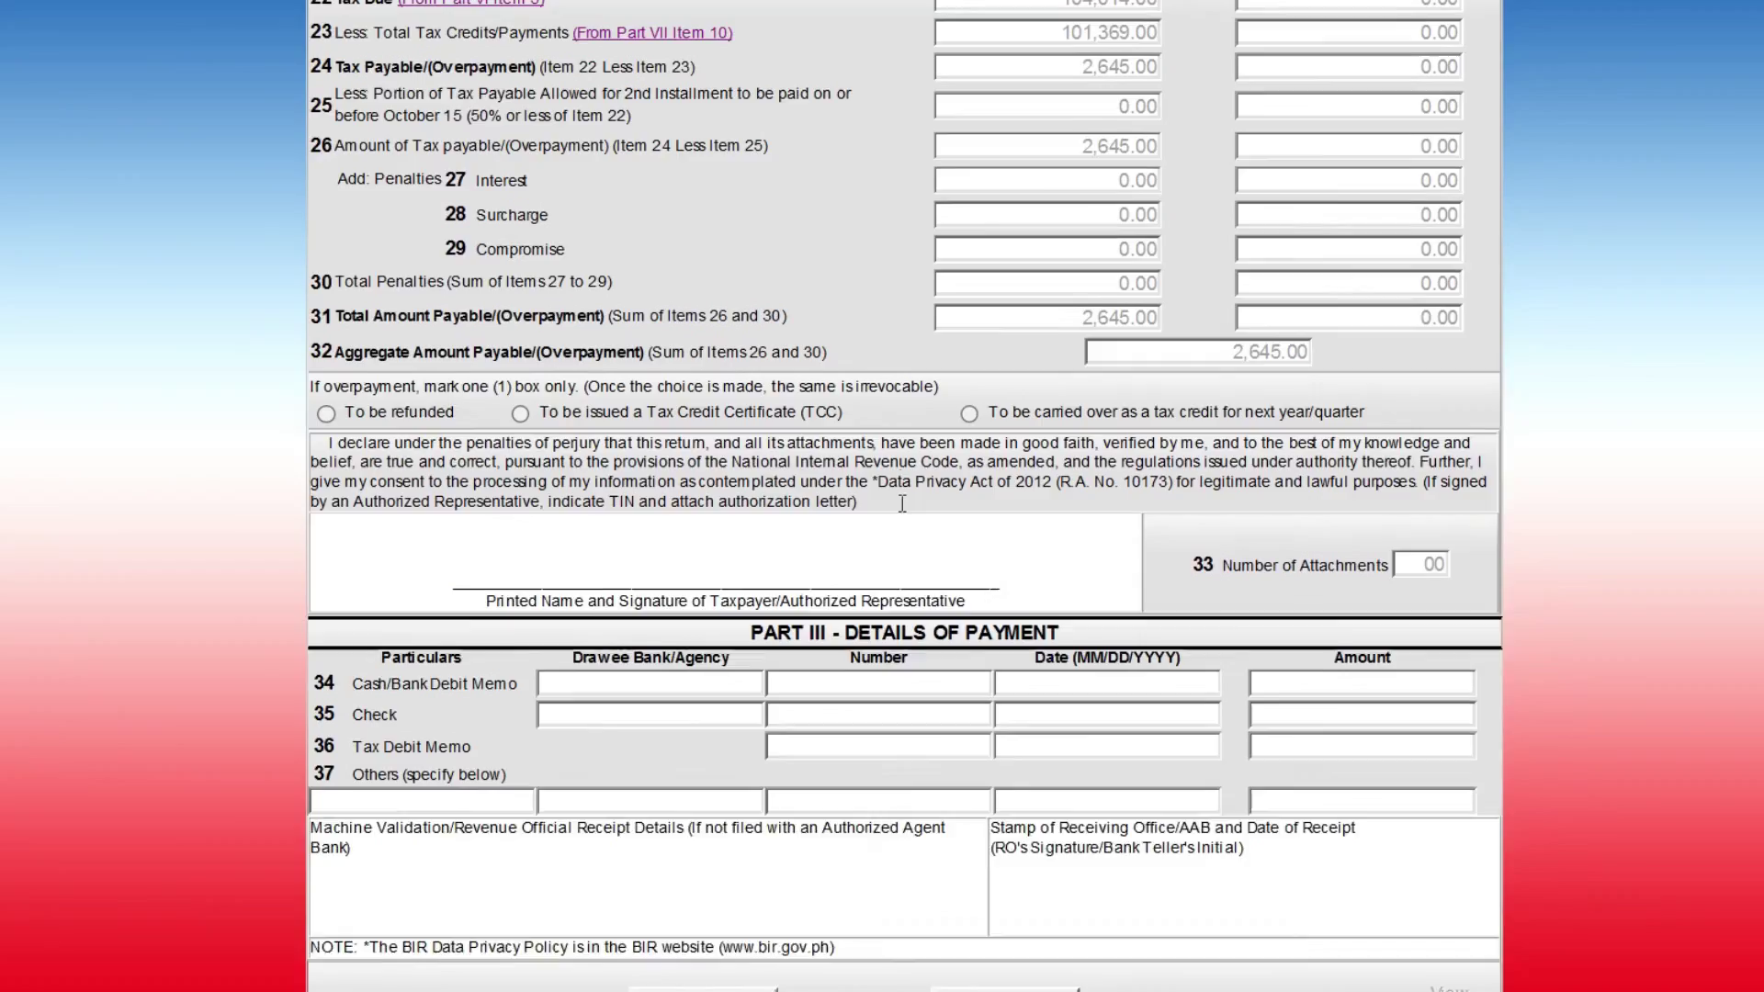
scroll(902, 503, "up", 5)
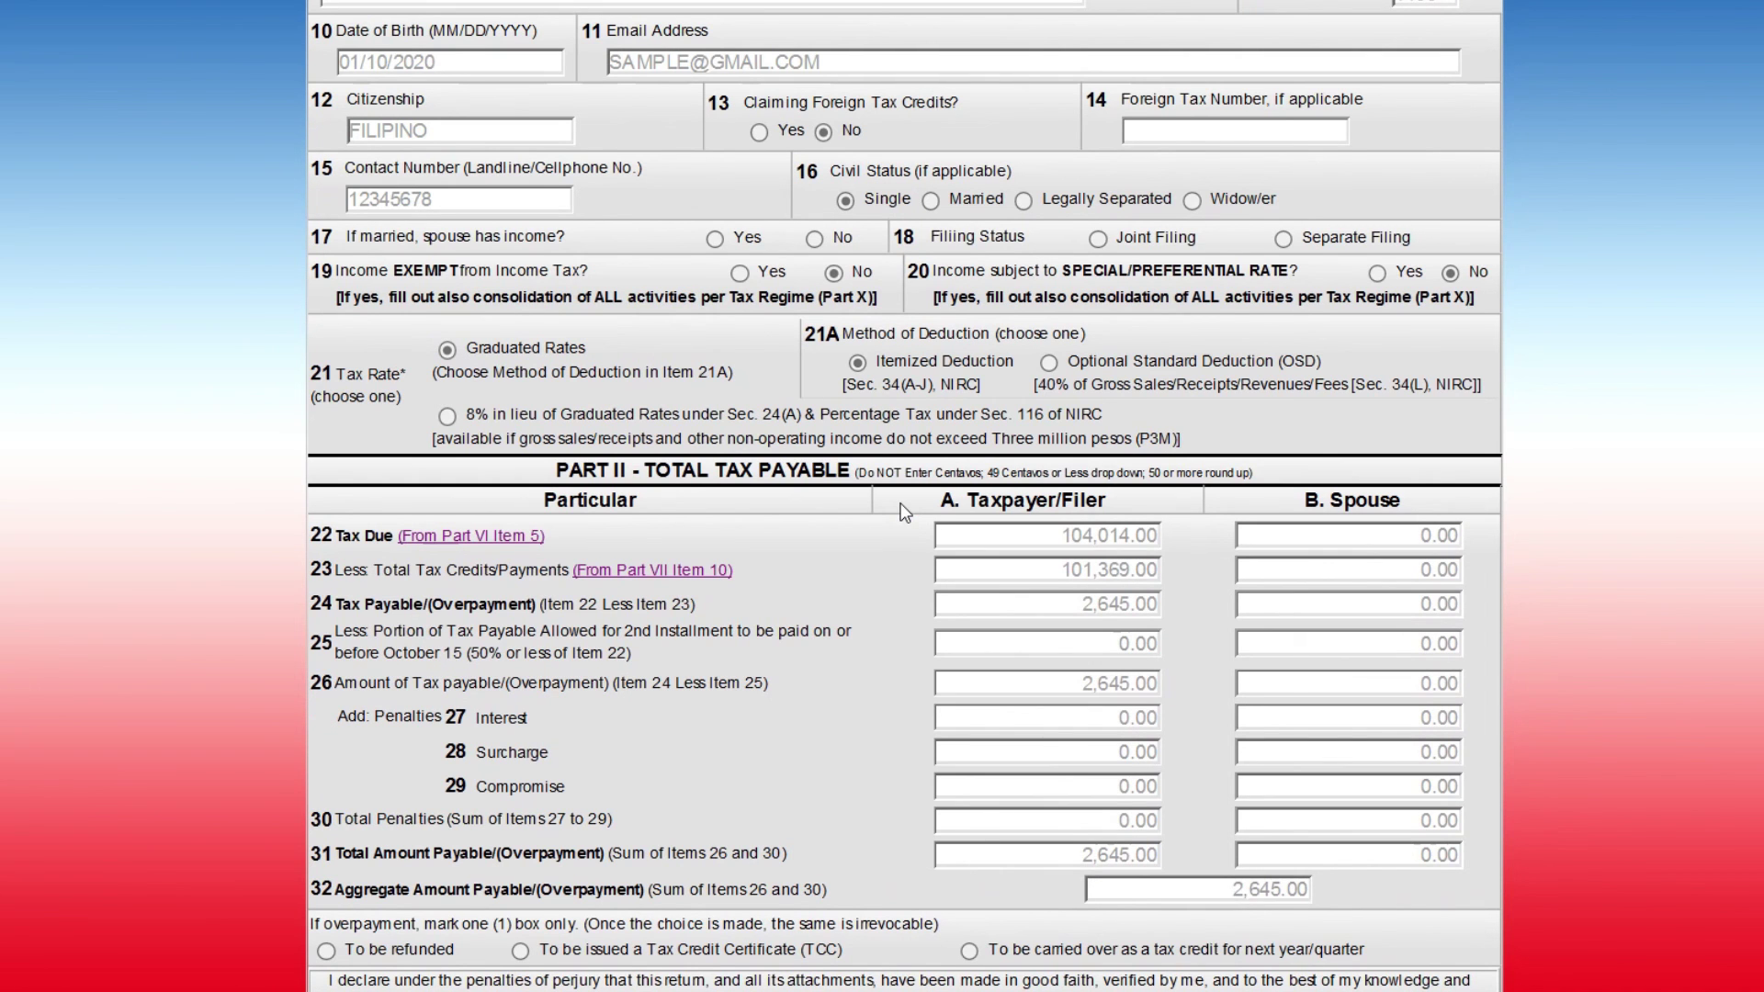
Step: Recheck the taxpayer details, tax rate, deduction method and Part II amounts on page 1 of Form 1701
scroll(902, 511, "up", 1)
scroll(902, 504, "up", 1)
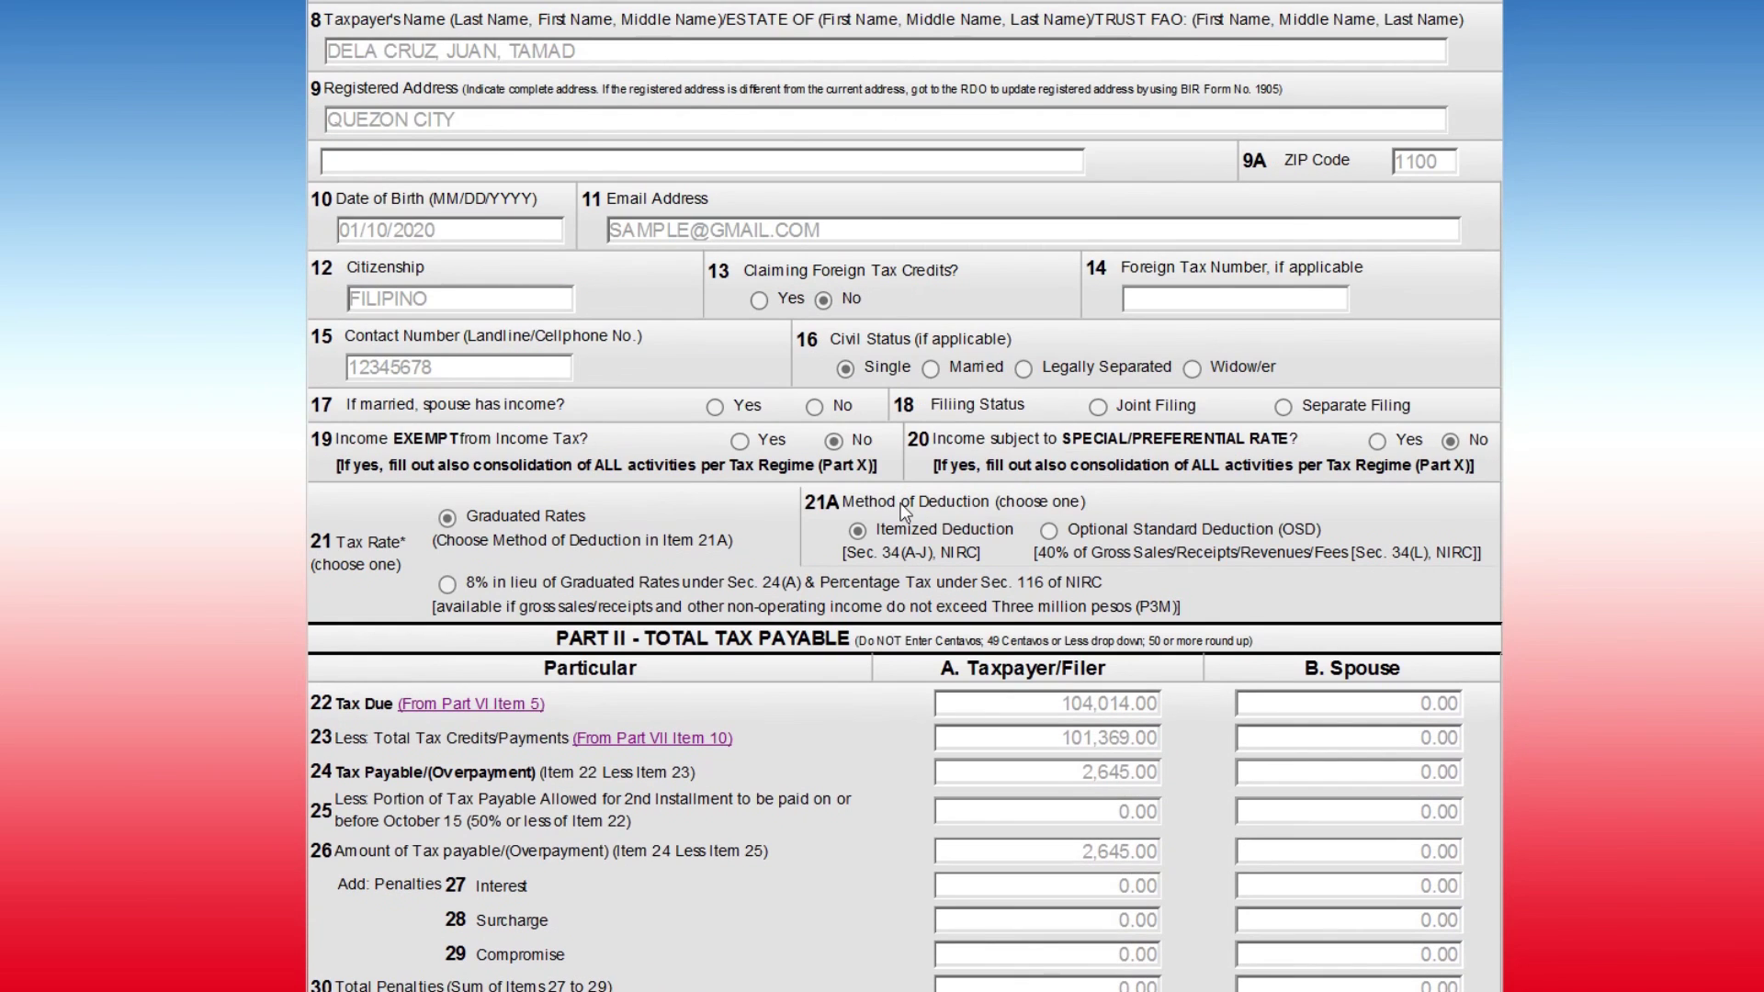
scroll(904, 510, "up", 4)
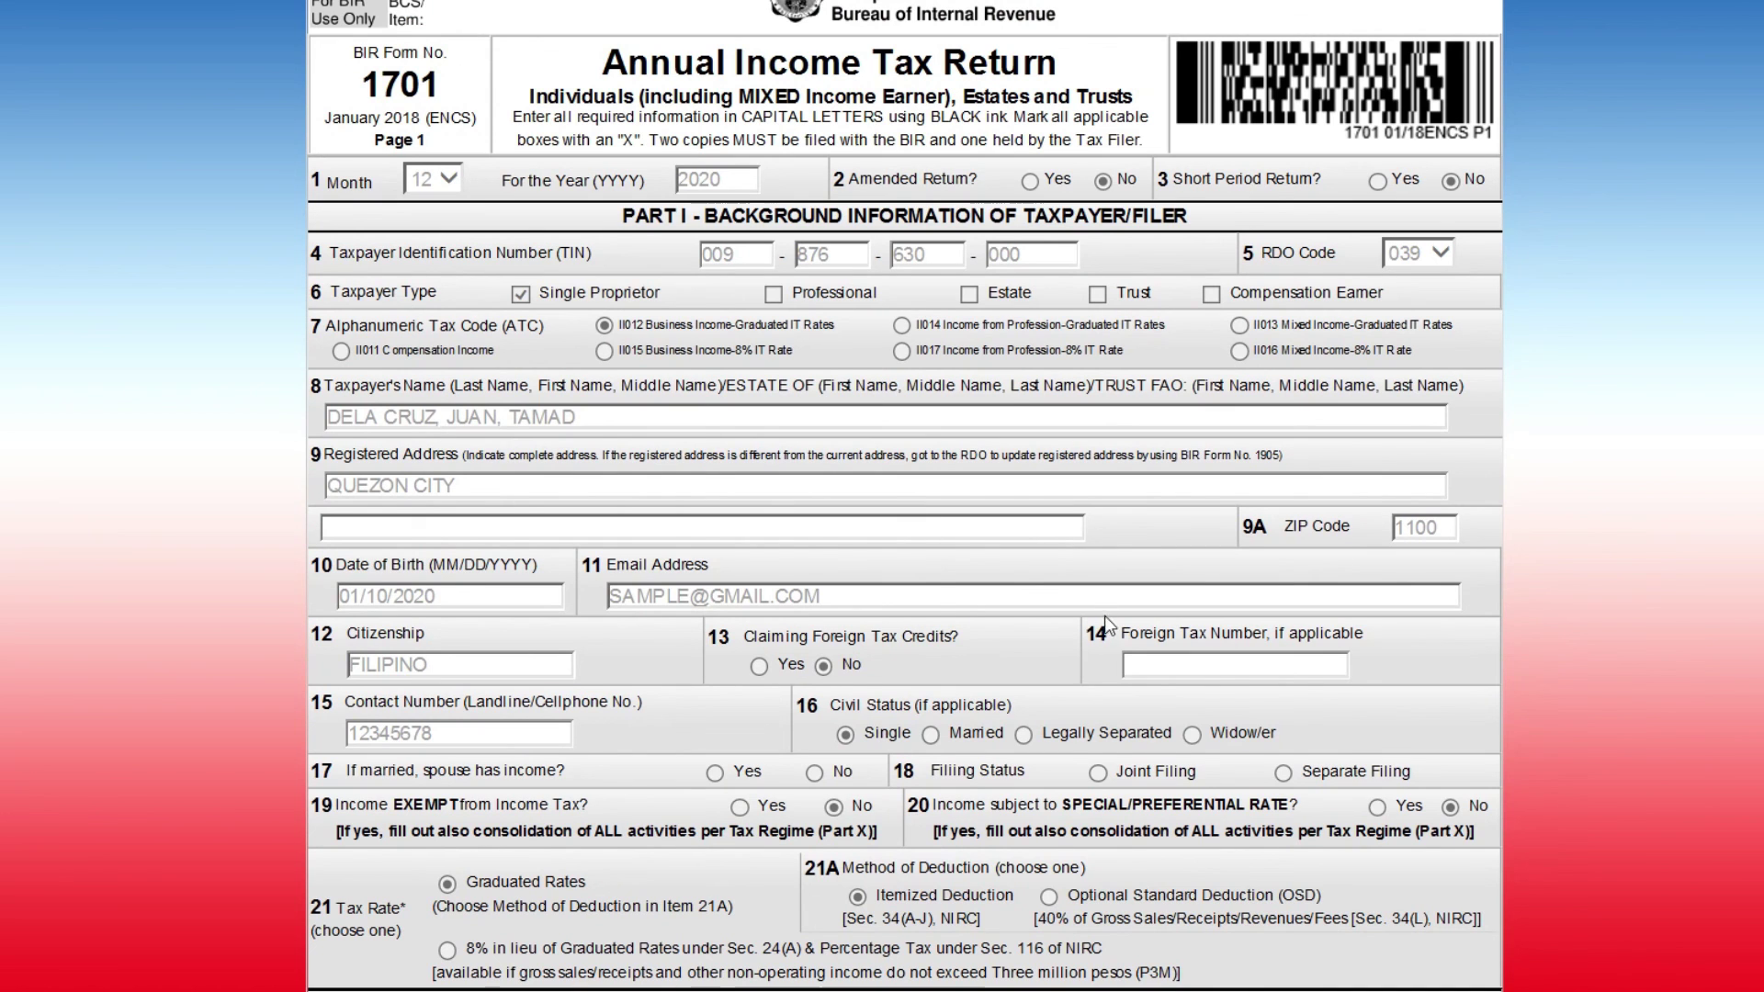
scroll(1115, 648, "down", 2)
scroll(1113, 648, "up", 2)
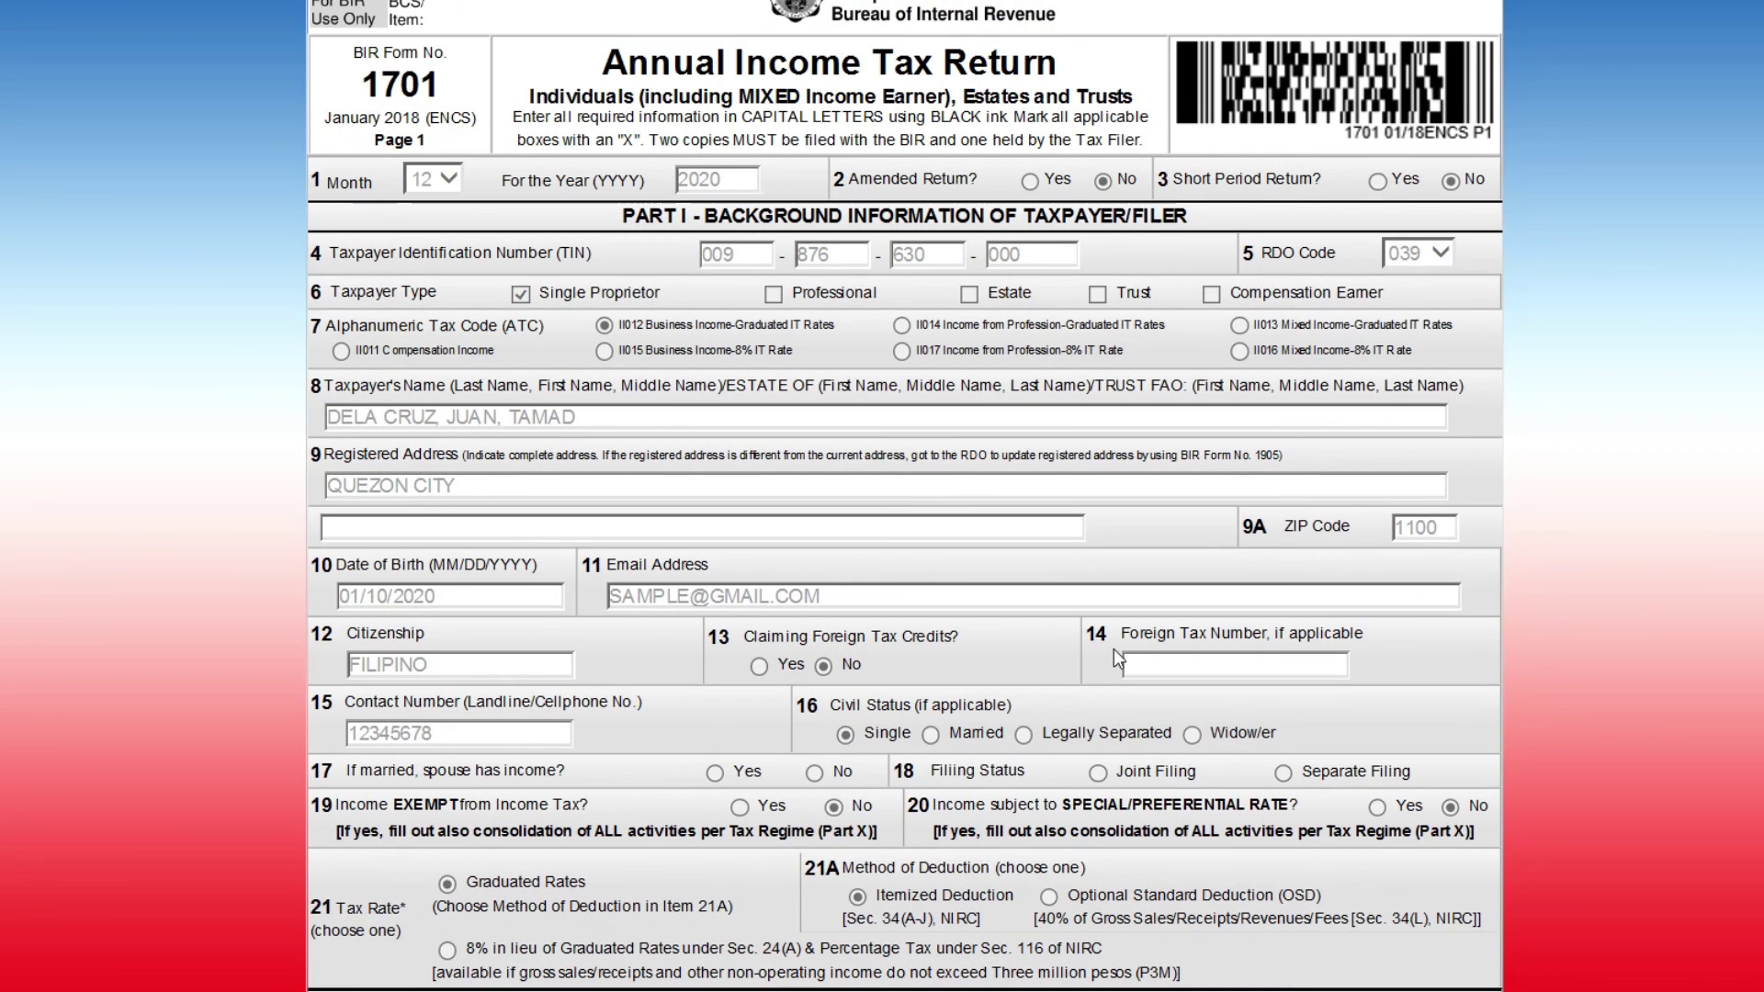
scroll(994, 625, "down", 8)
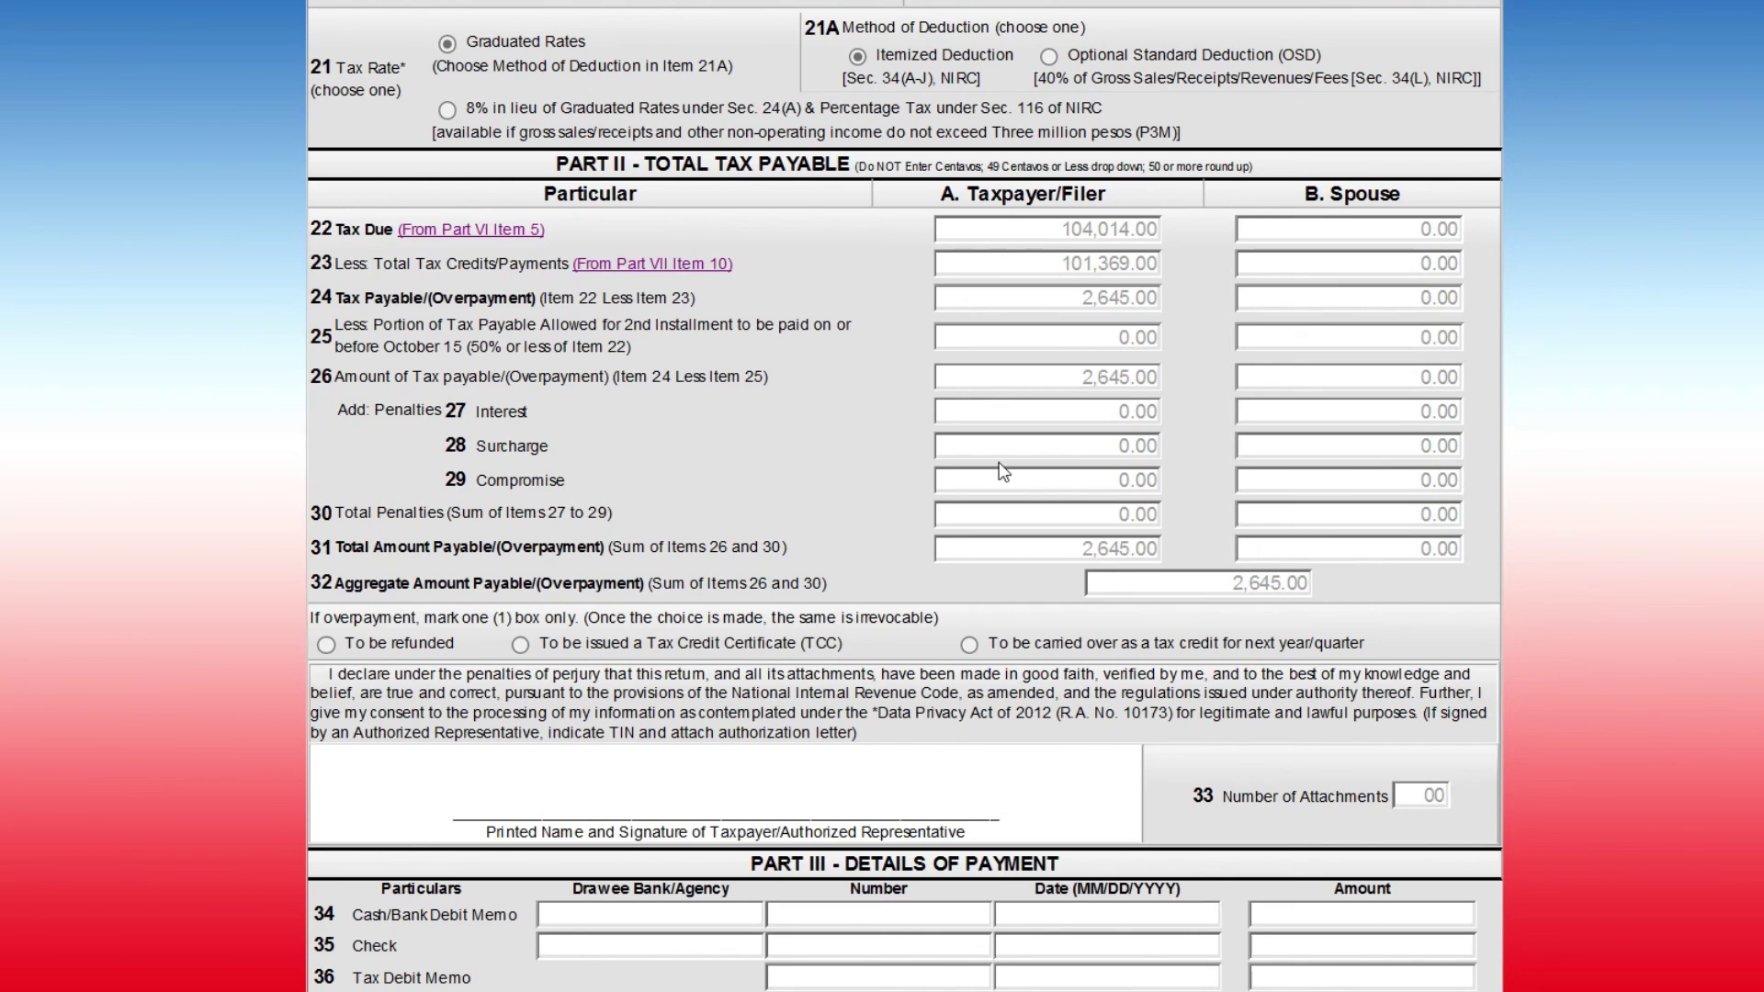
scroll(579, 448, "up", 5)
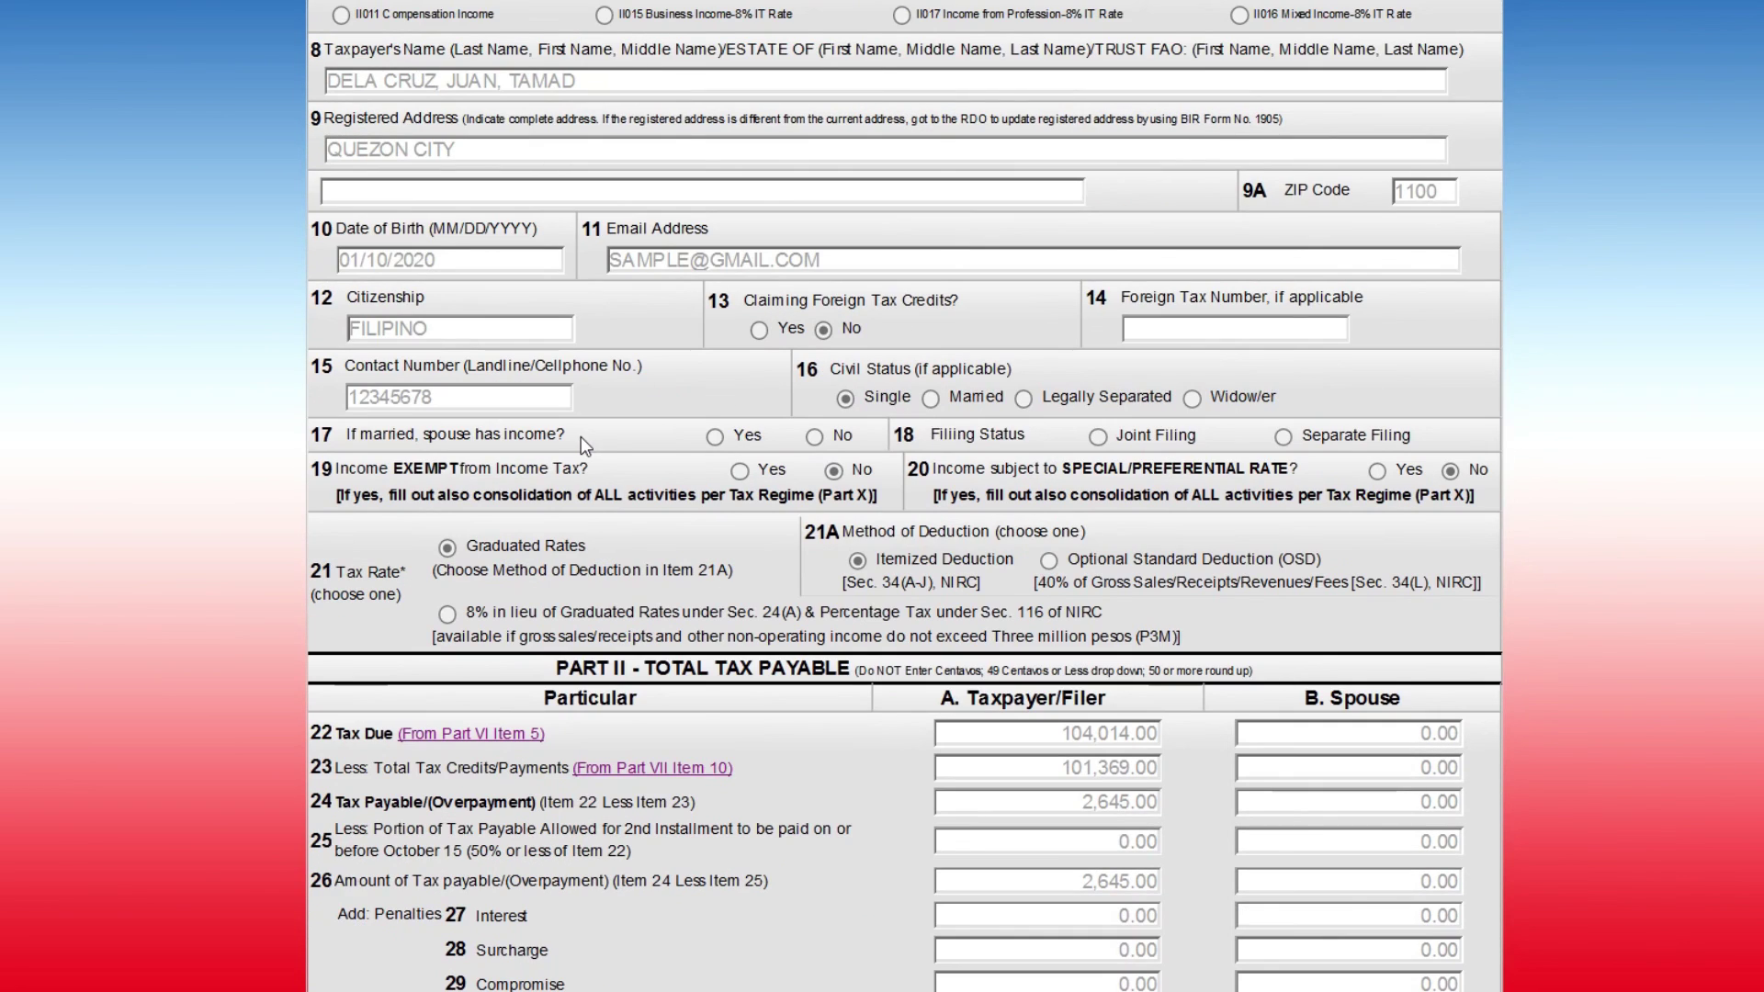
scroll(580, 438, "up", 4)
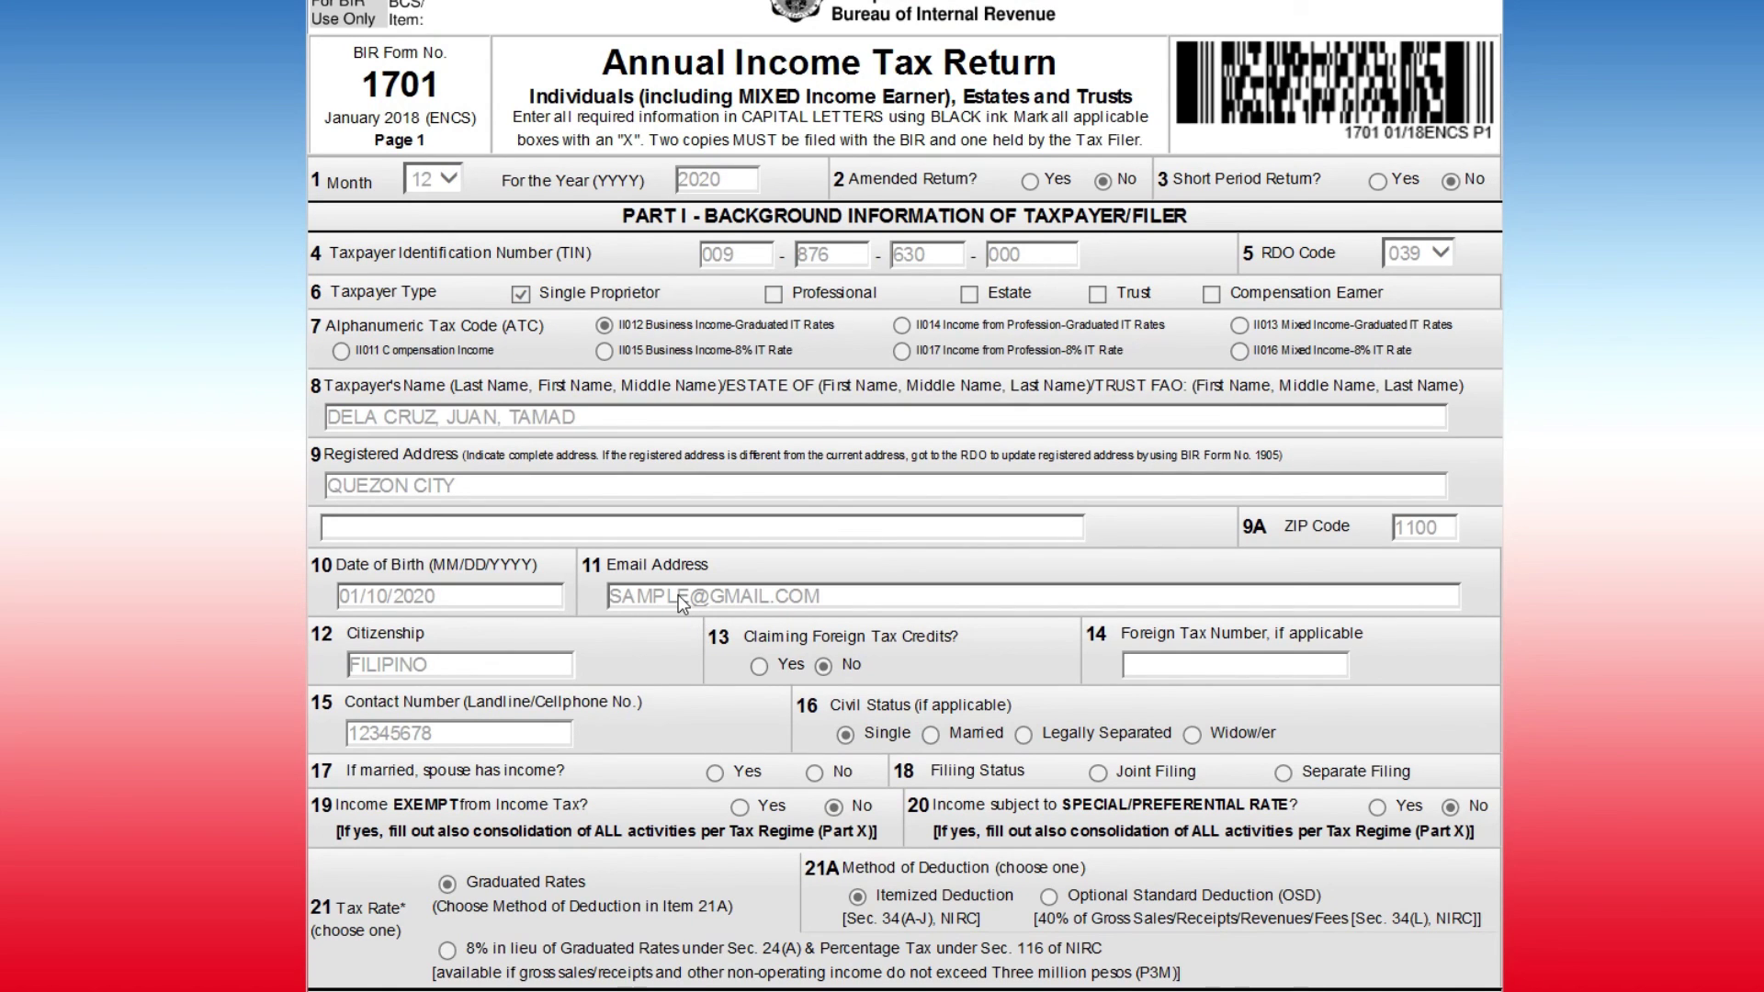
scroll(678, 594, "down", 2)
scroll(687, 594, "up", 2)
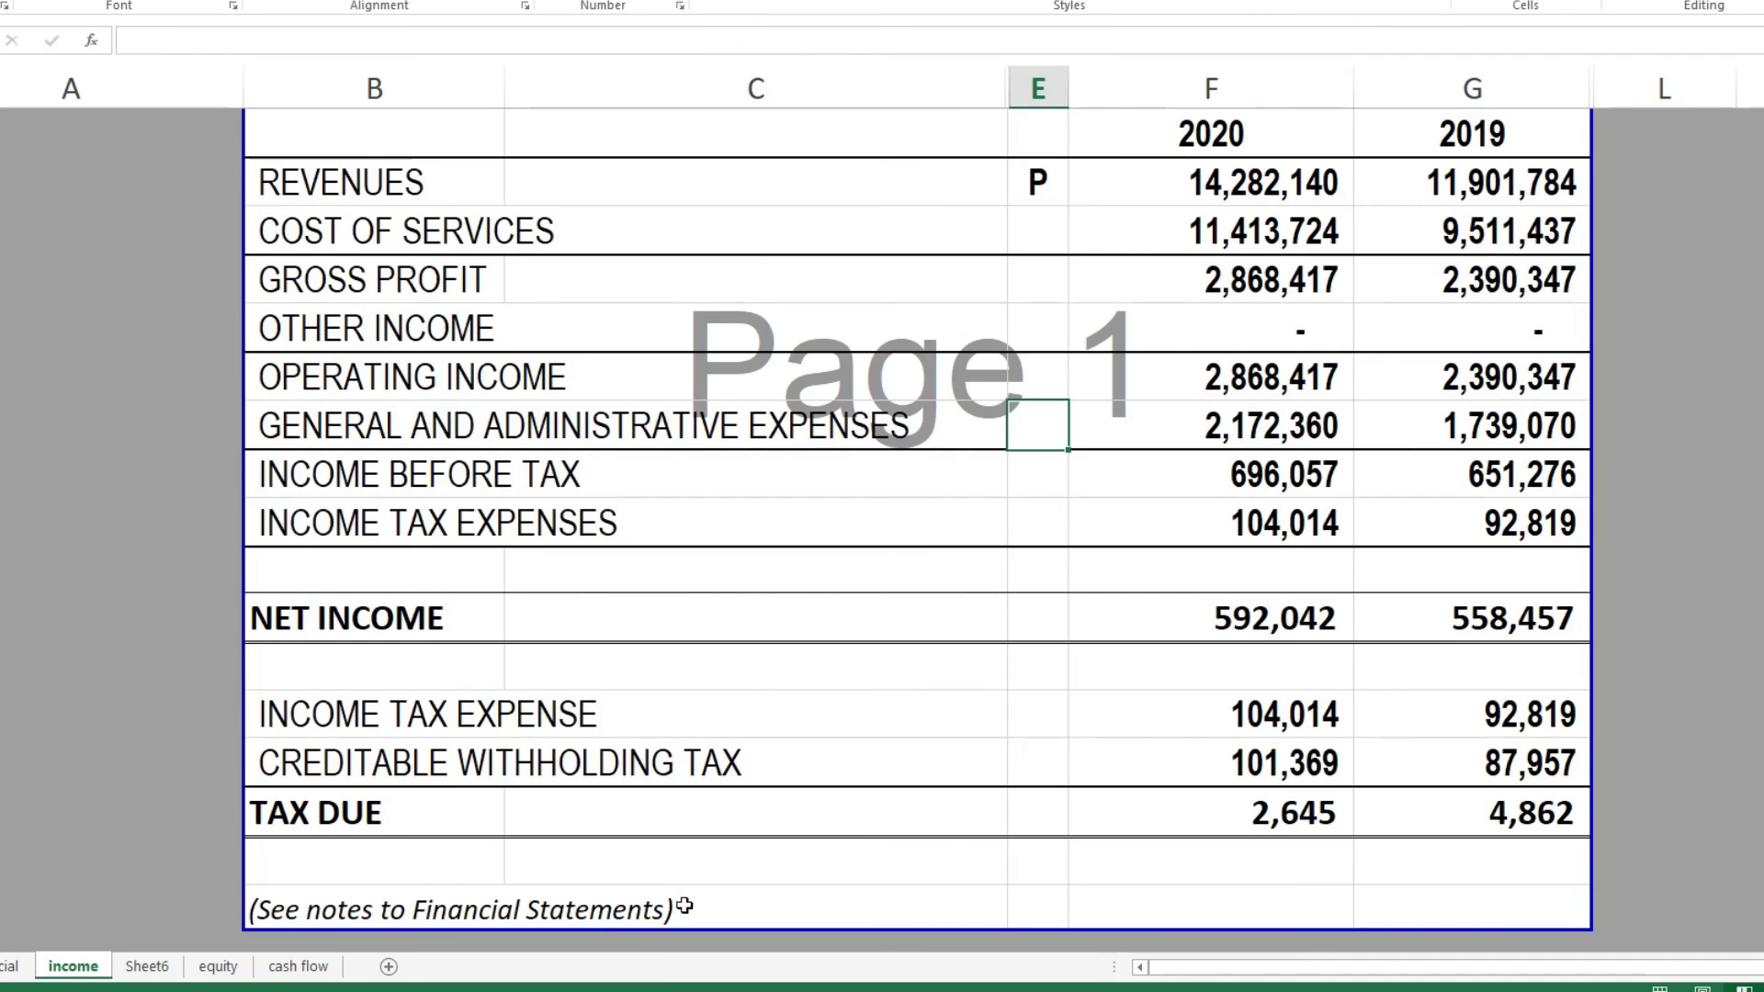
Step: Switch to Excel and review the 2020 and 2019 statements of comprehensive income on the income sheet
scroll(761, 680, "up", 2)
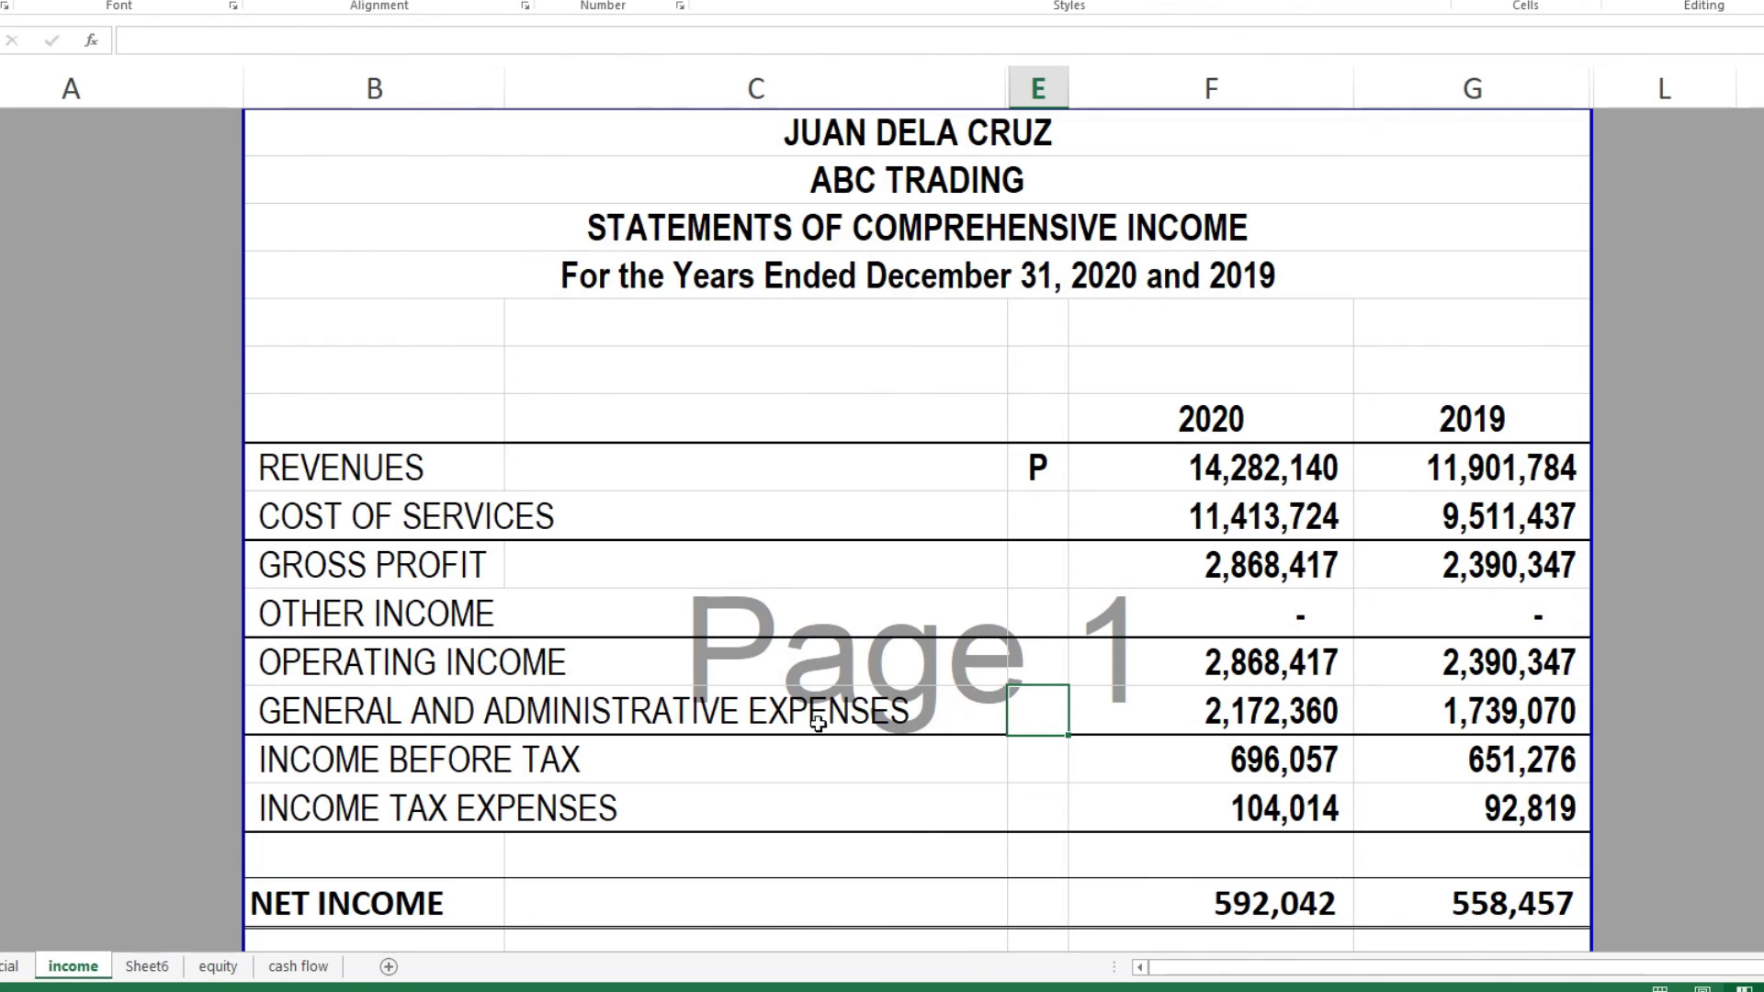
left_click(882, 614)
left_click(823, 516)
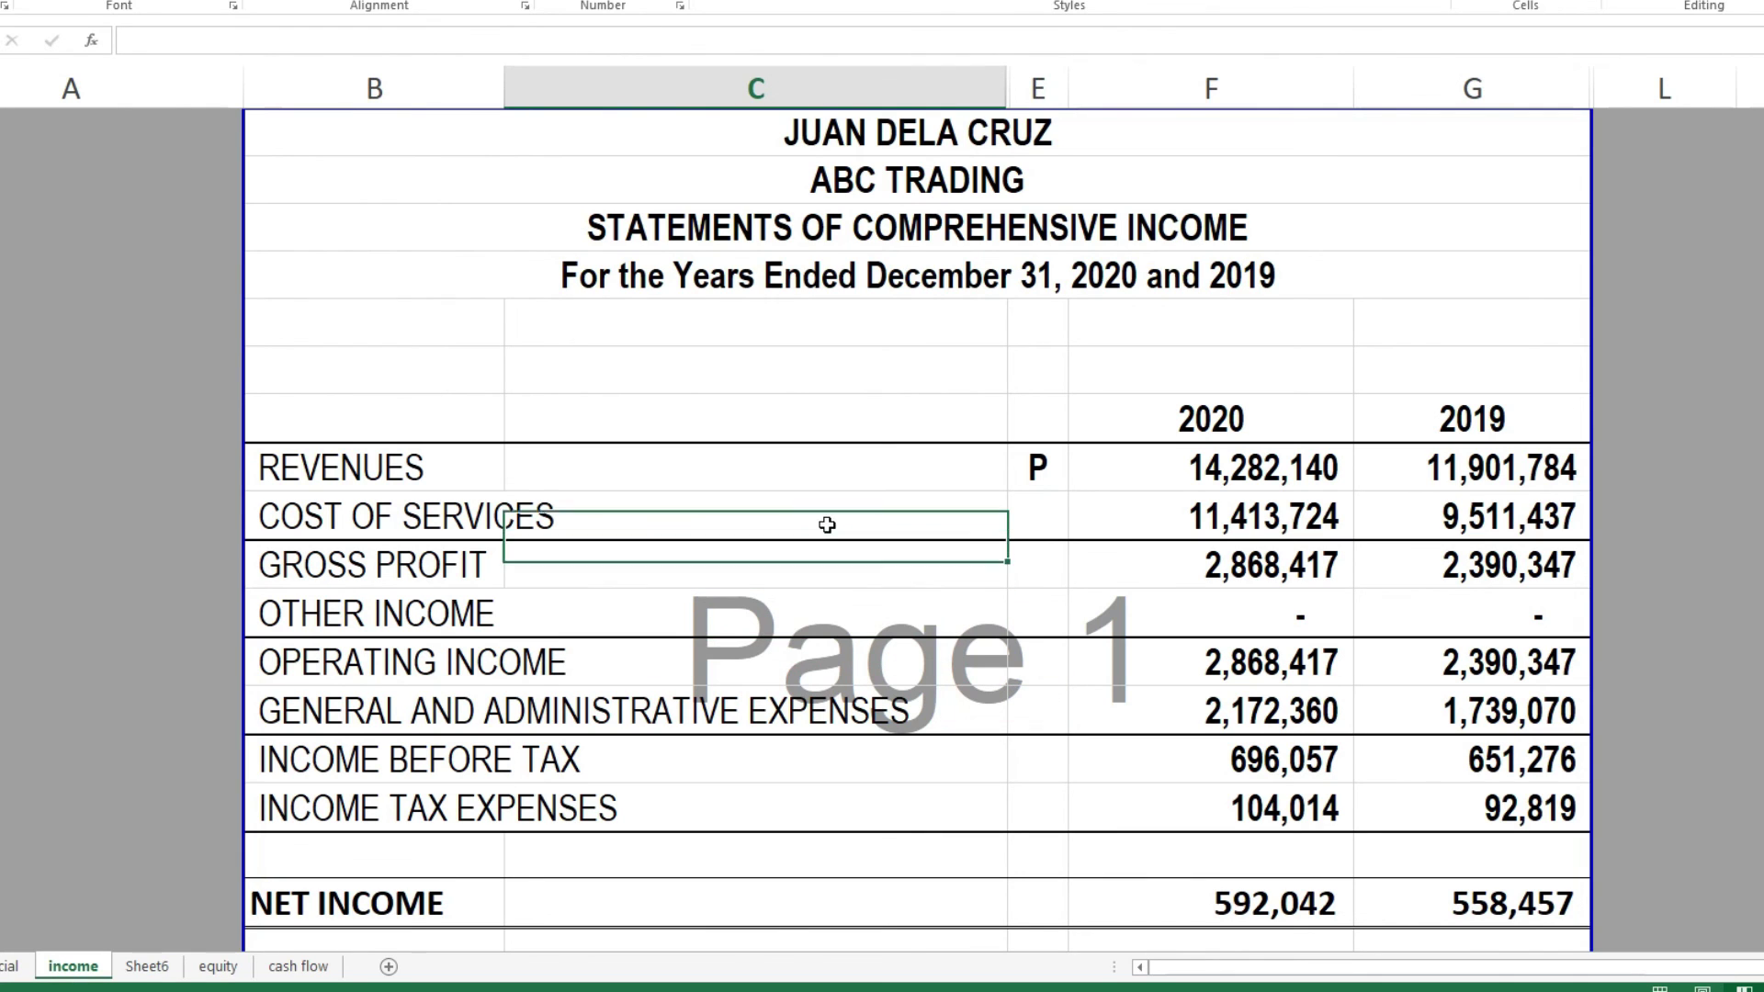